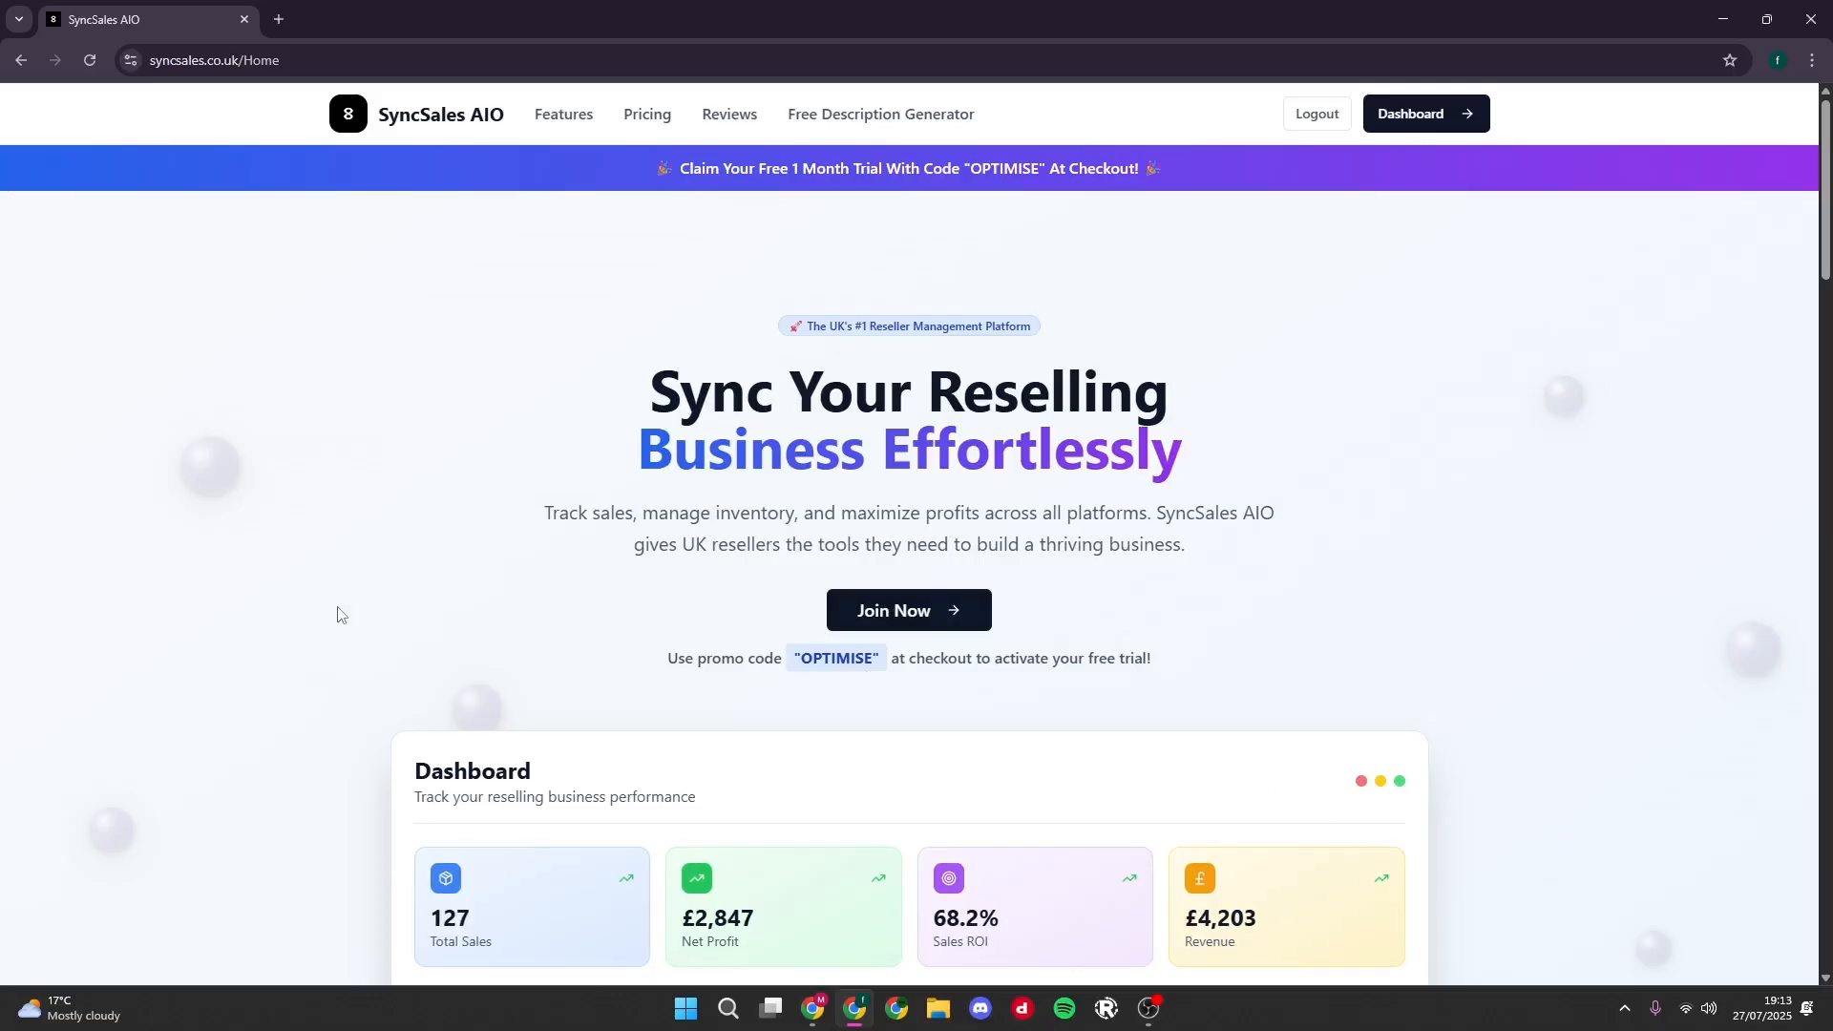
- Review the home page's features, pricing, reviews and sign-up sections, and highlight the promo code OPTIMISE beneath the main heading
{"action": "scroll", "coordinate": [1129, 626], "scroll_direction": "down", "scroll_amount": 5}
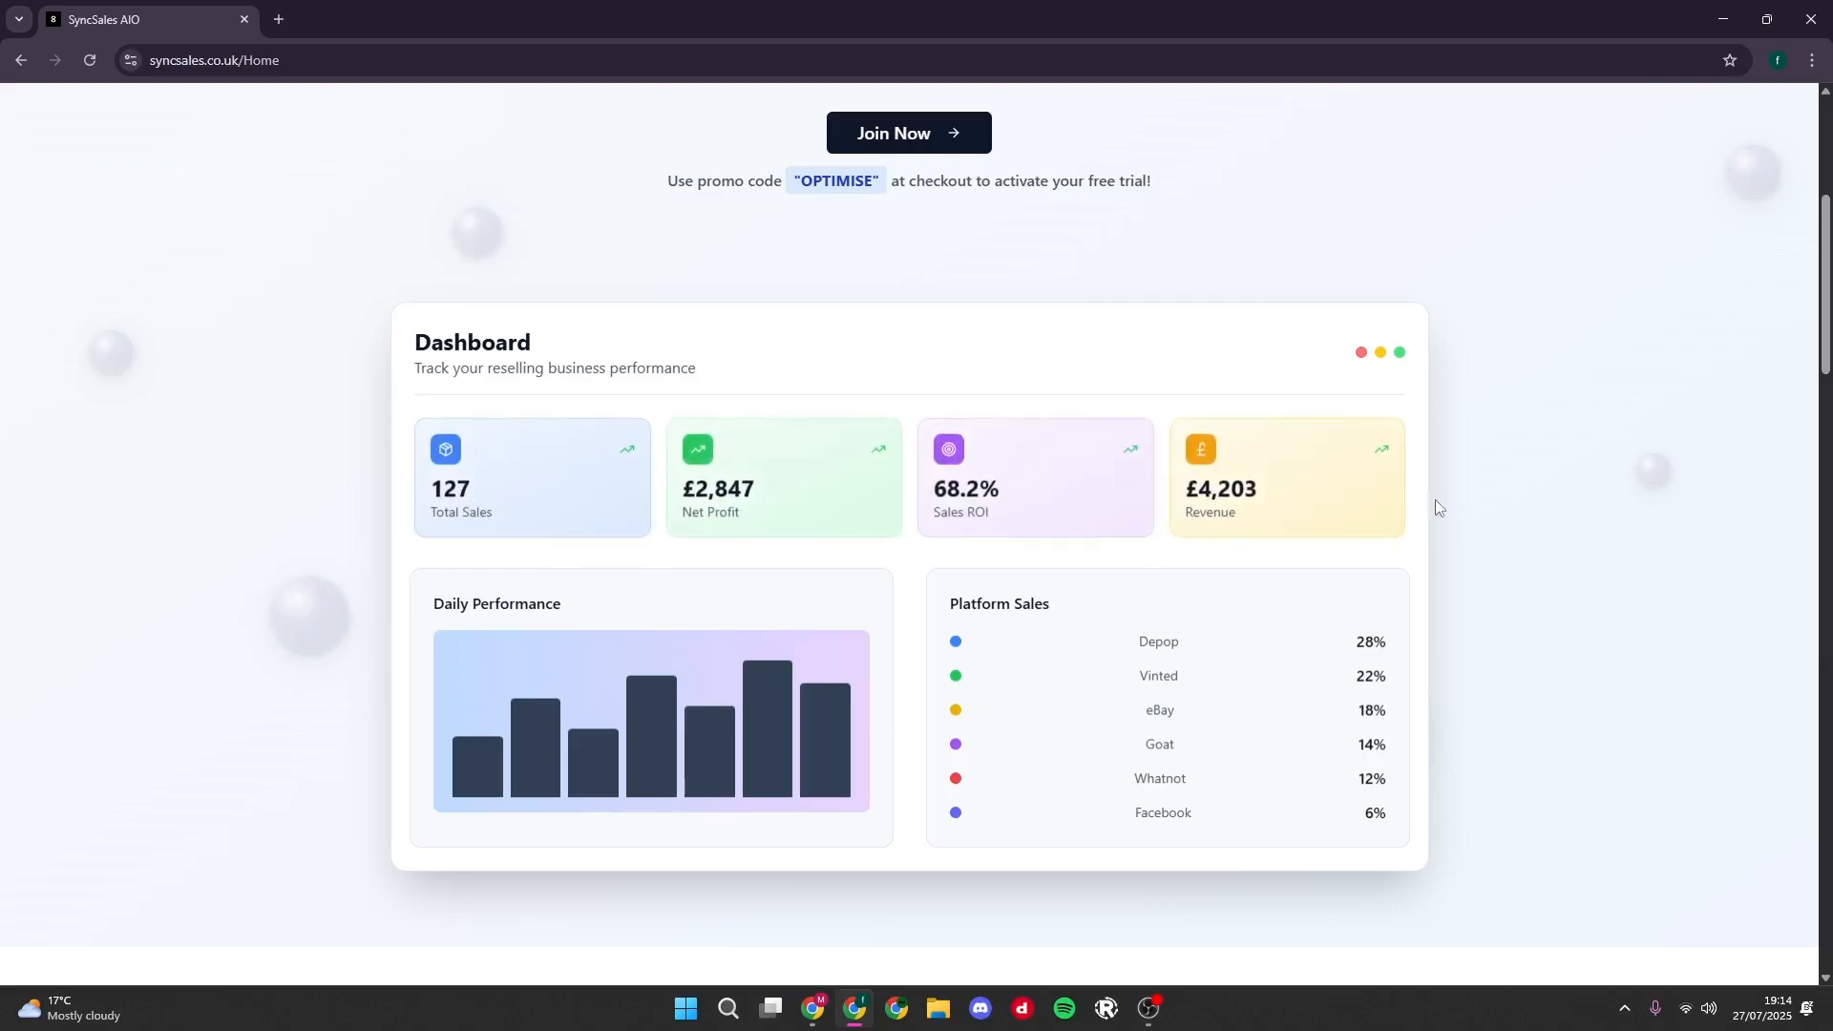
{"action": "scroll", "coordinate": [1434, 521], "scroll_direction": "down", "scroll_amount": 5}
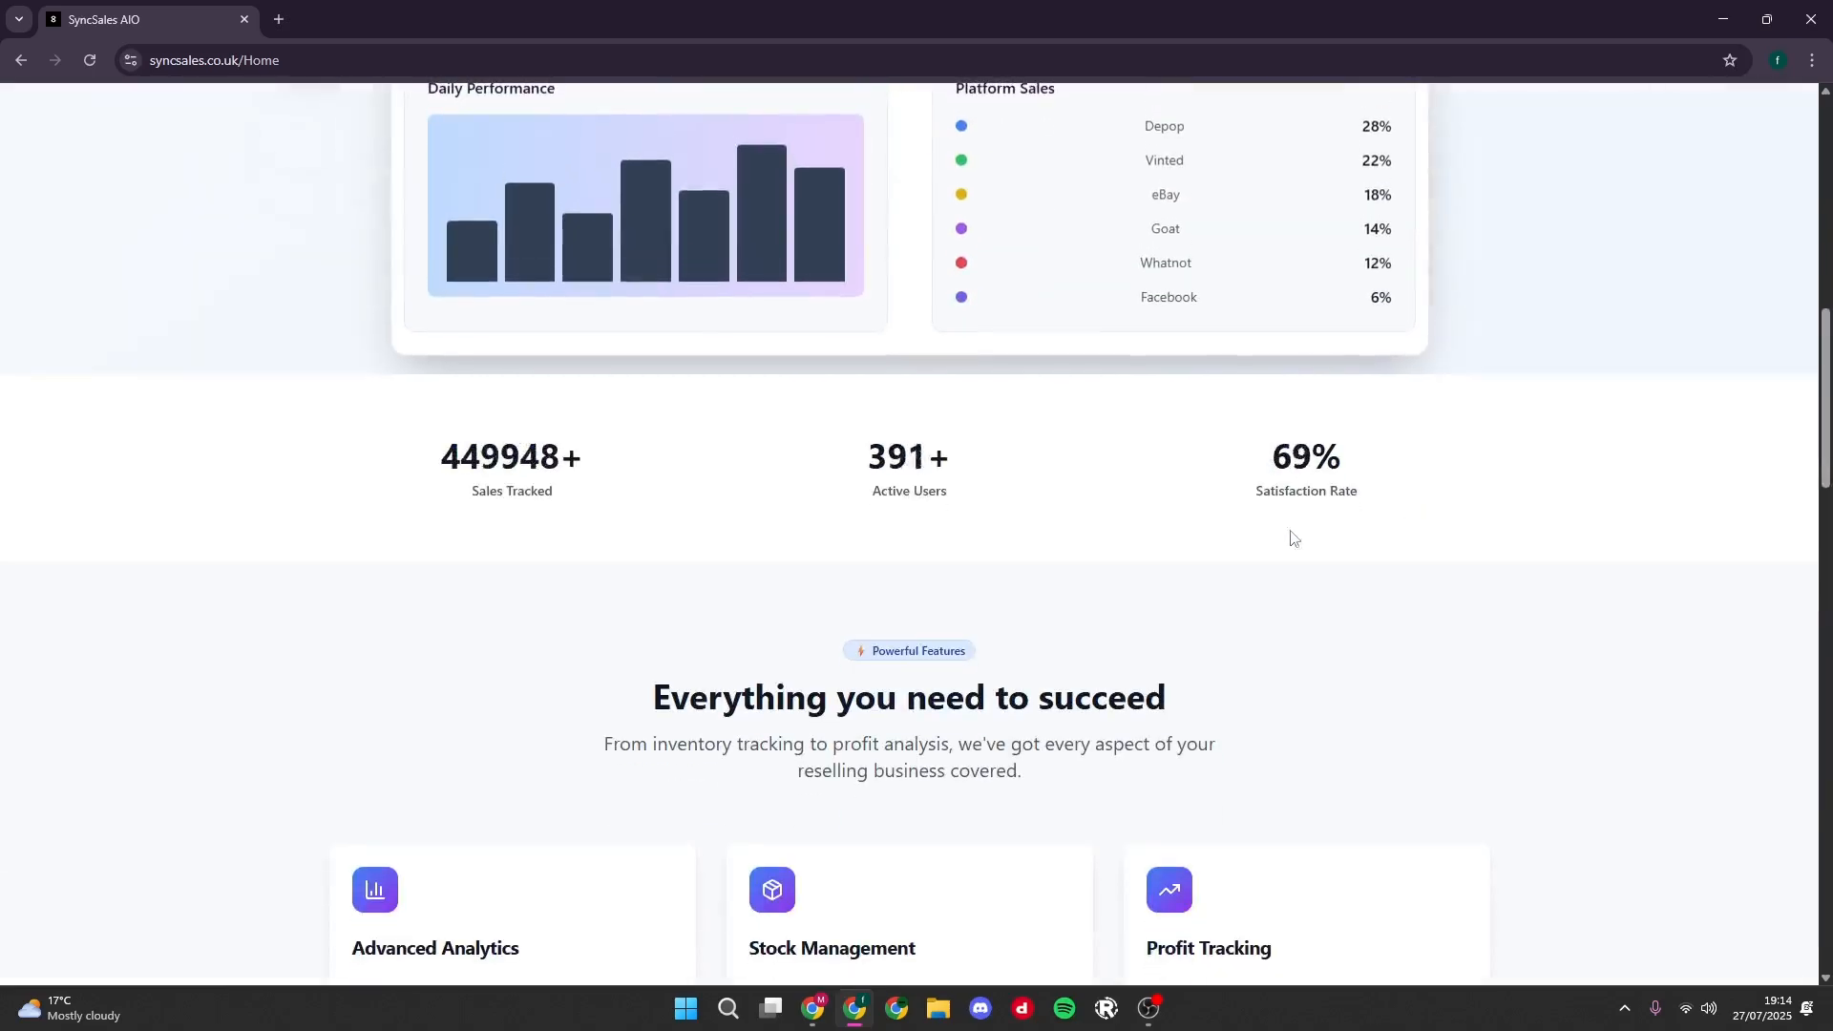
{"action": "scroll", "coordinate": [1146, 569], "scroll_direction": "down", "scroll_amount": 5}
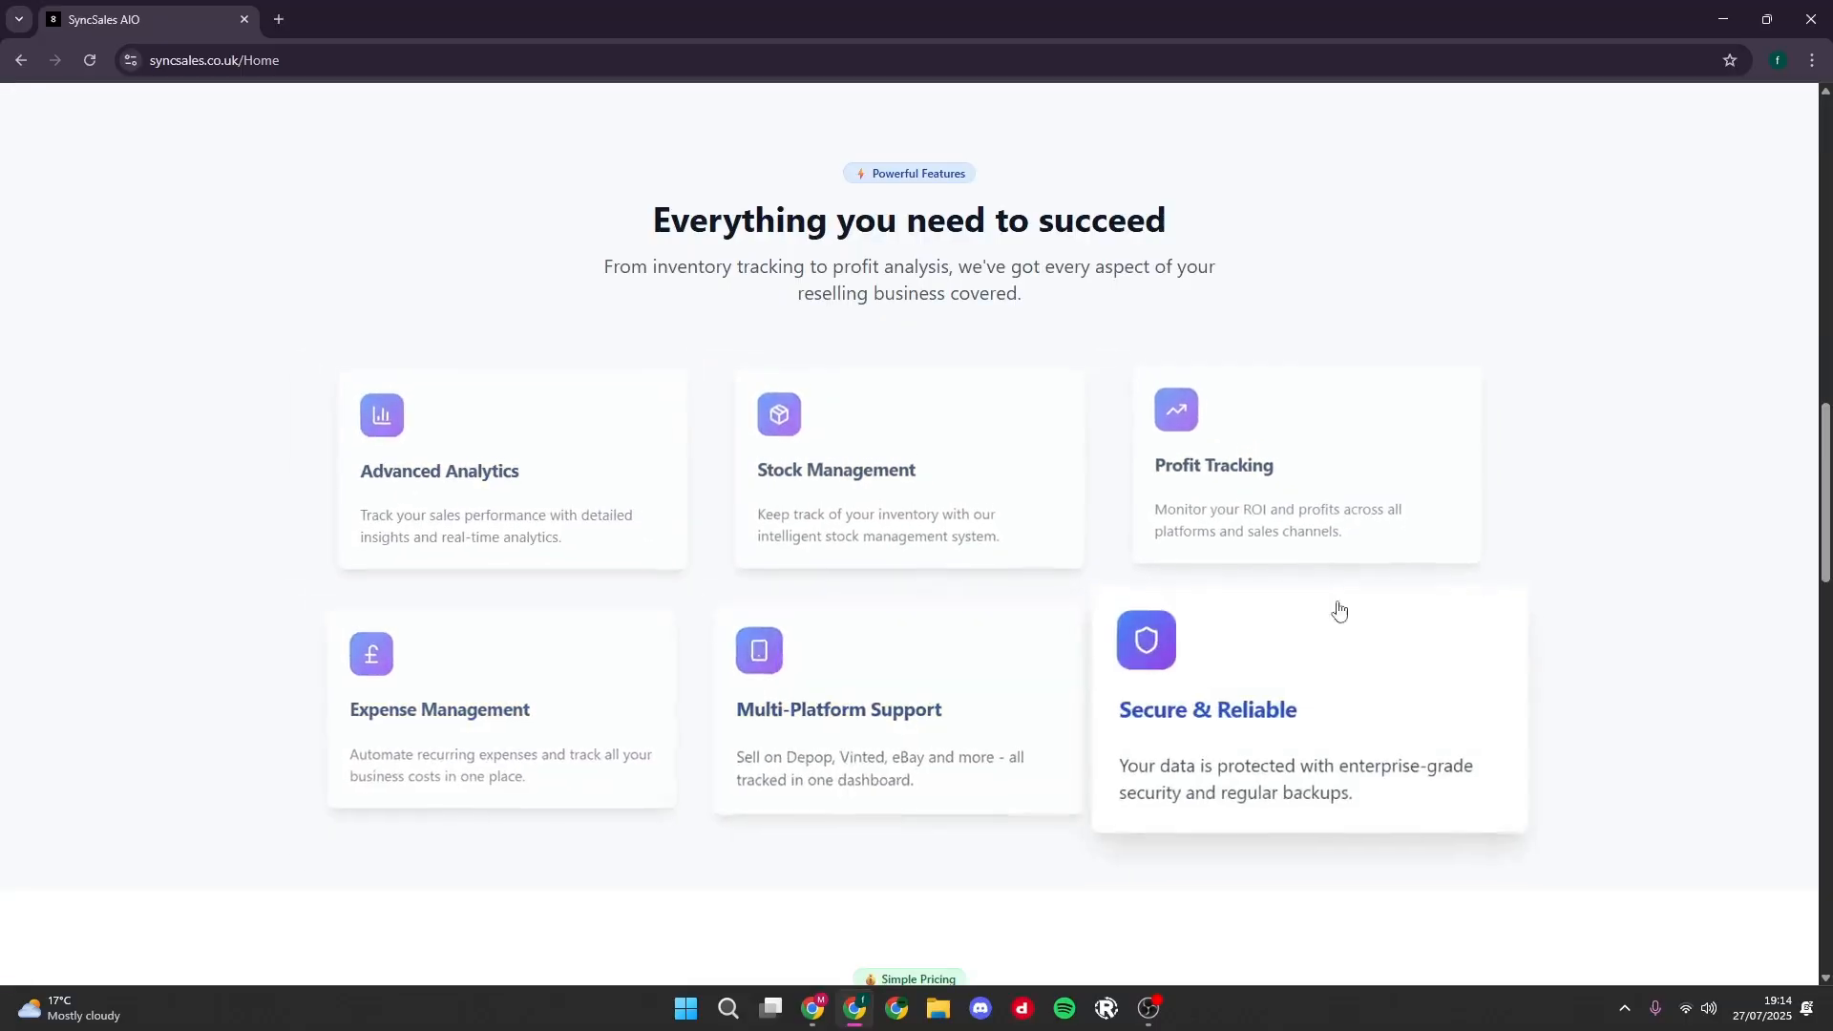
{"action": "scroll", "coordinate": [254, 586], "scroll_direction": "down", "scroll_amount": 9}
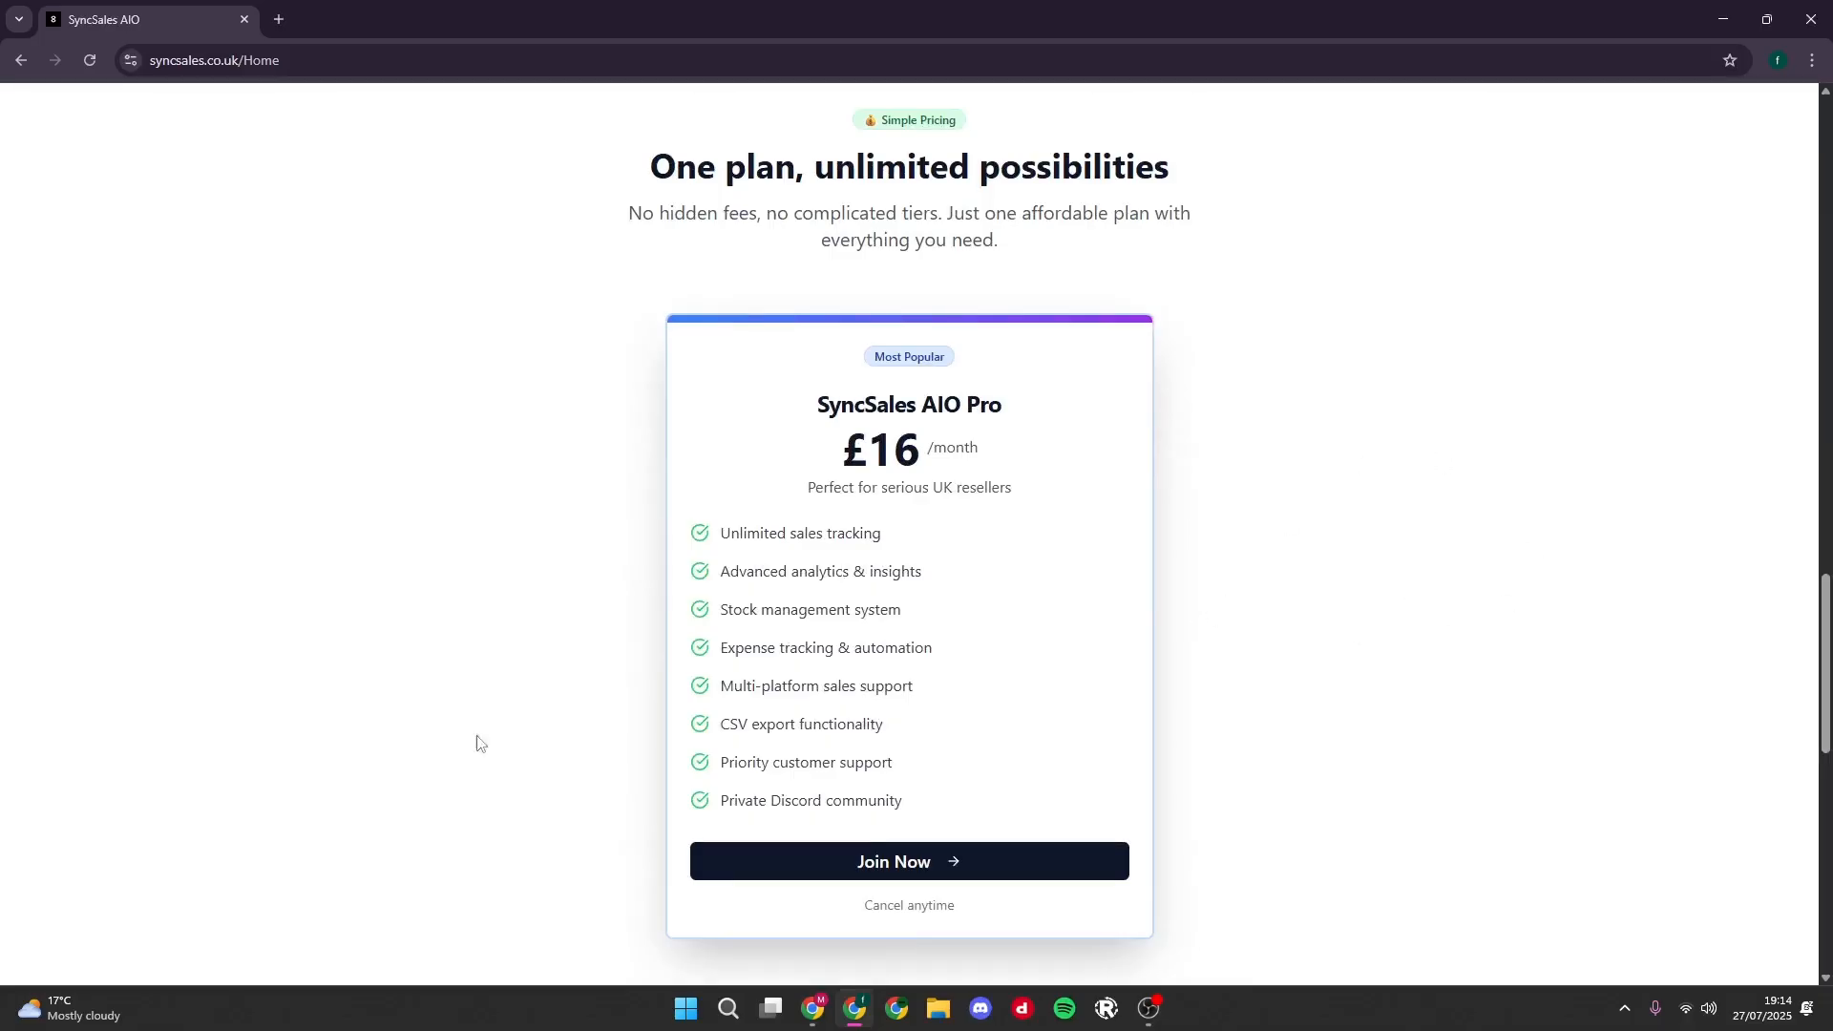
{"action": "scroll", "coordinate": [359, 627], "scroll_direction": "down", "scroll_amount": 5}
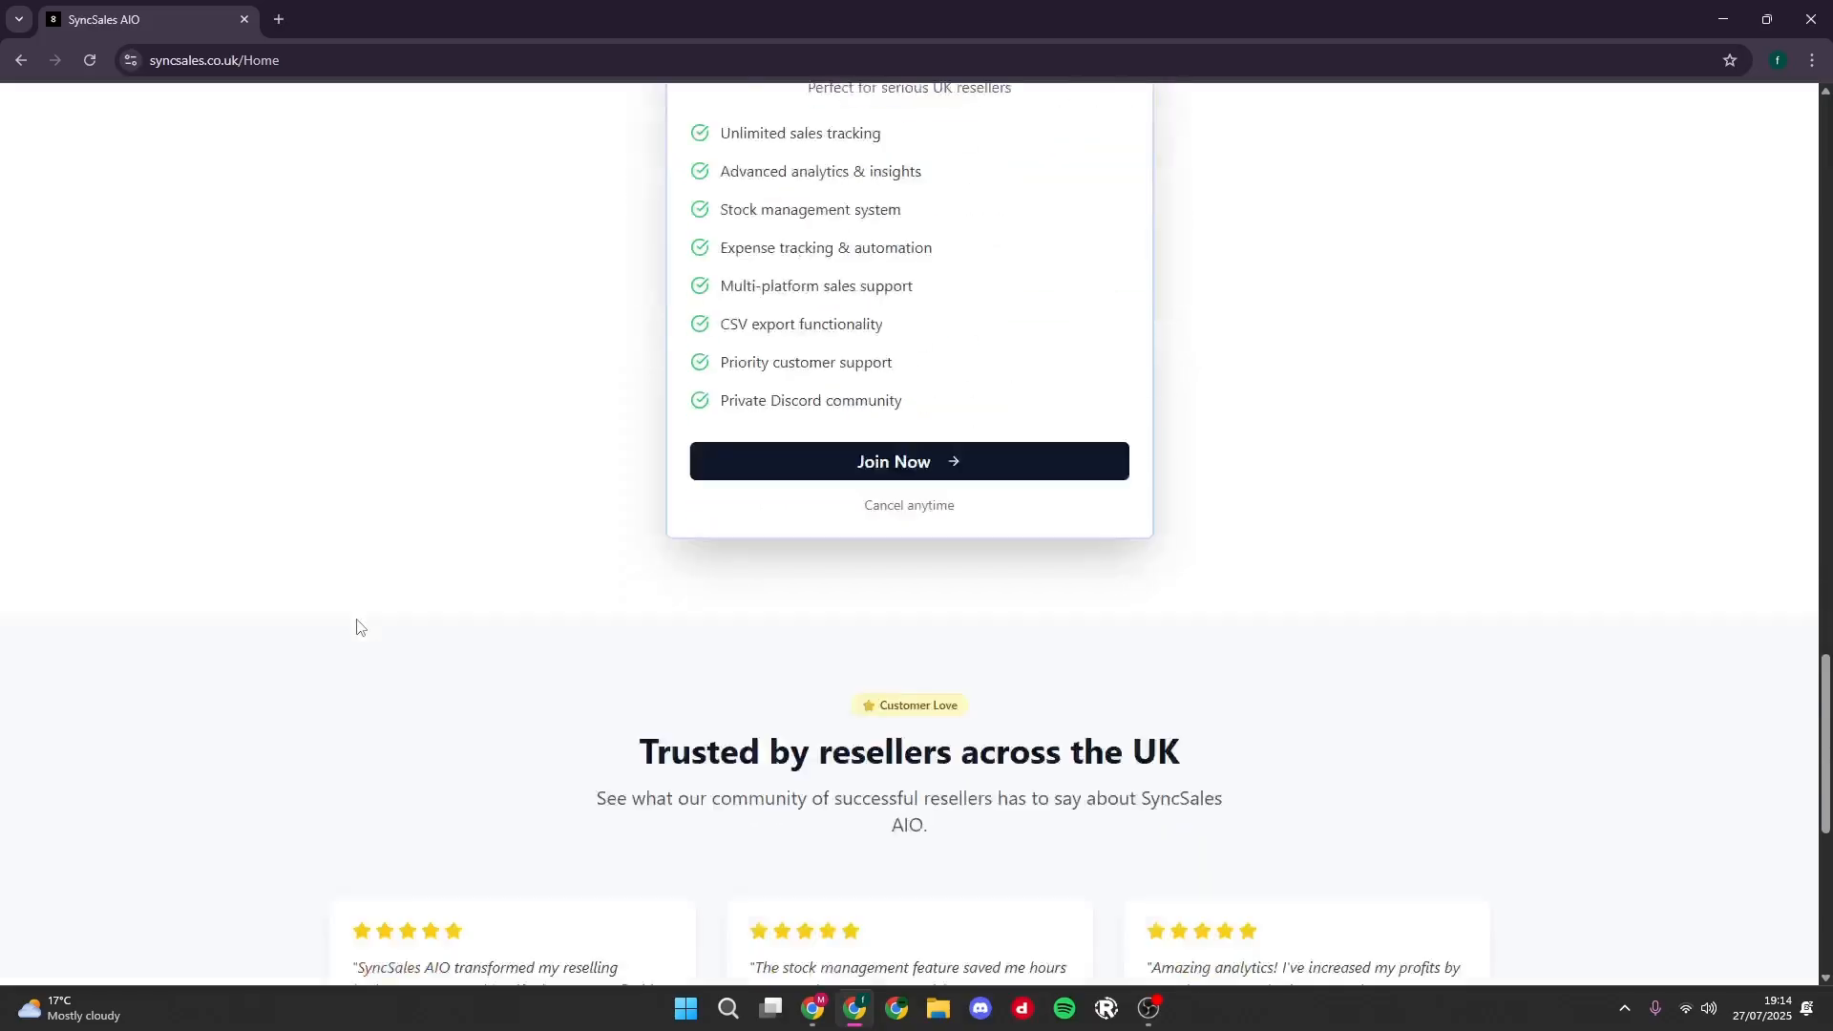
{"action": "scroll", "coordinate": [896, 672], "scroll_direction": "down", "scroll_amount": 5}
{"action": "scroll", "coordinate": [695, 692], "scroll_direction": "down", "scroll_amount": 2}
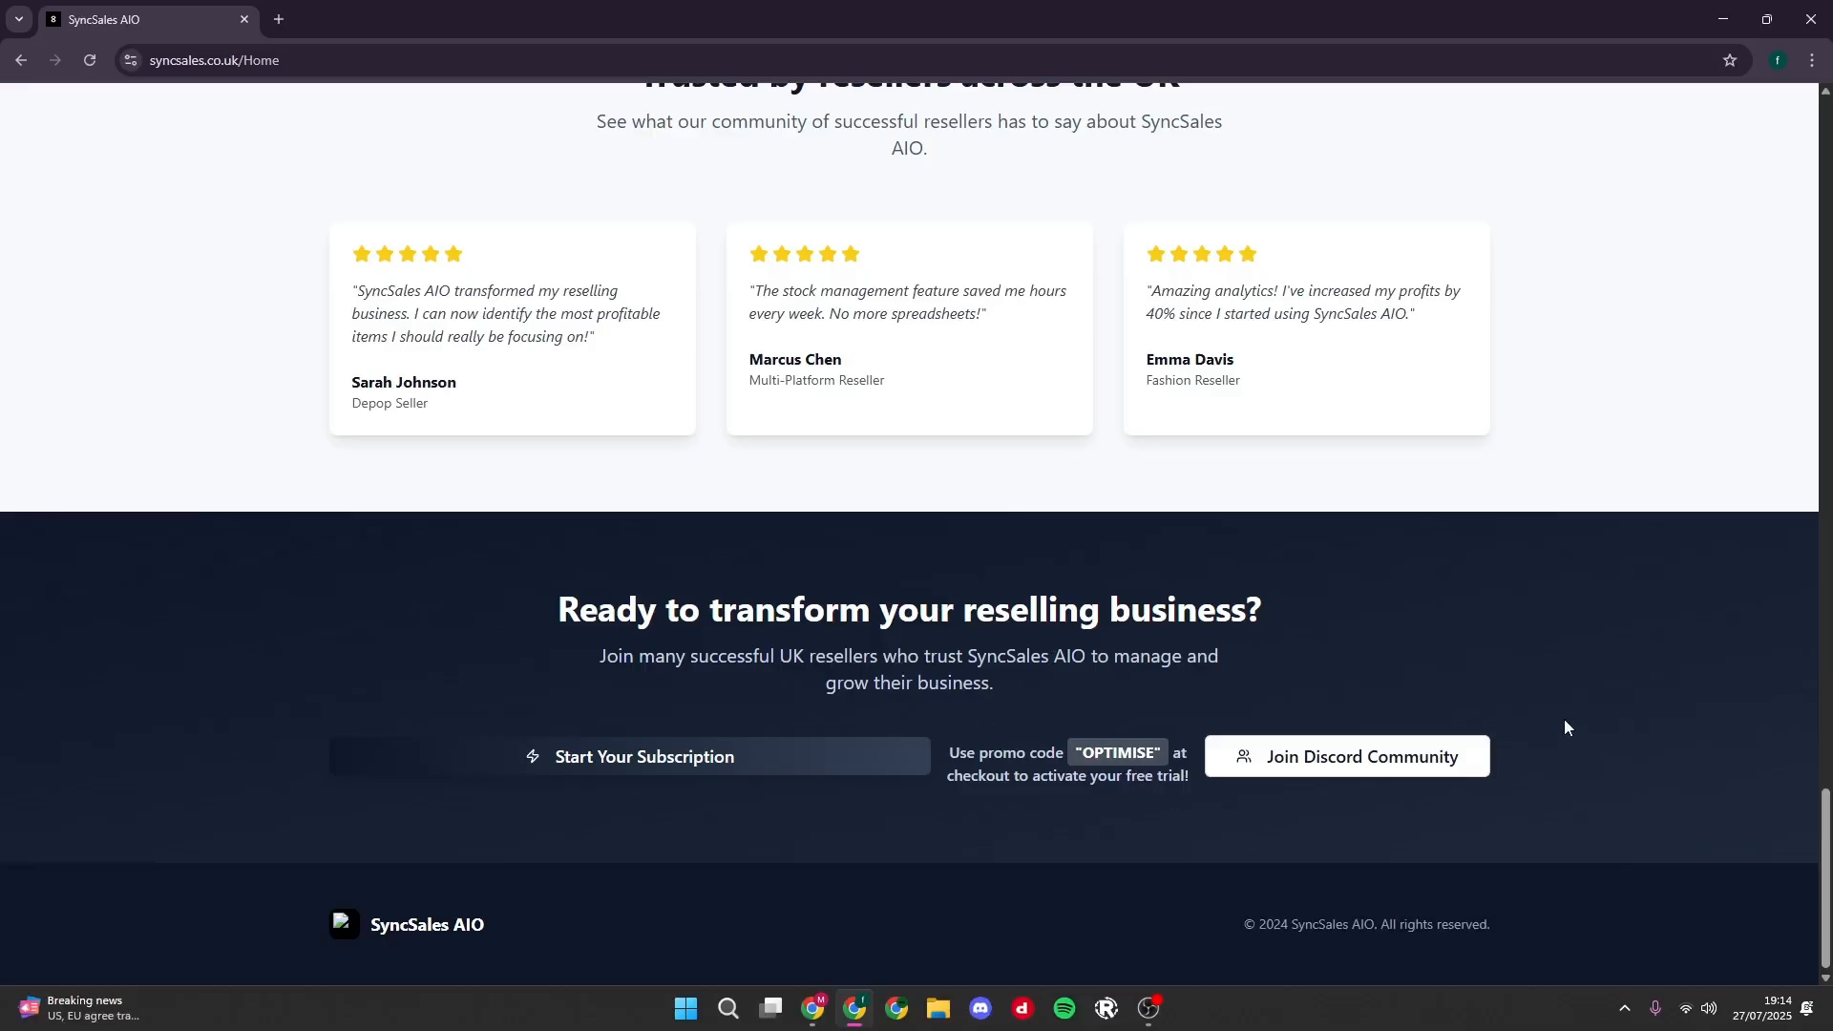
{"action": "scroll", "coordinate": [1208, 864], "scroll_direction": "up", "scroll_amount": 15}
{"action": "scroll", "coordinate": [1207, 864], "scroll_direction": "up", "scroll_amount": 15}
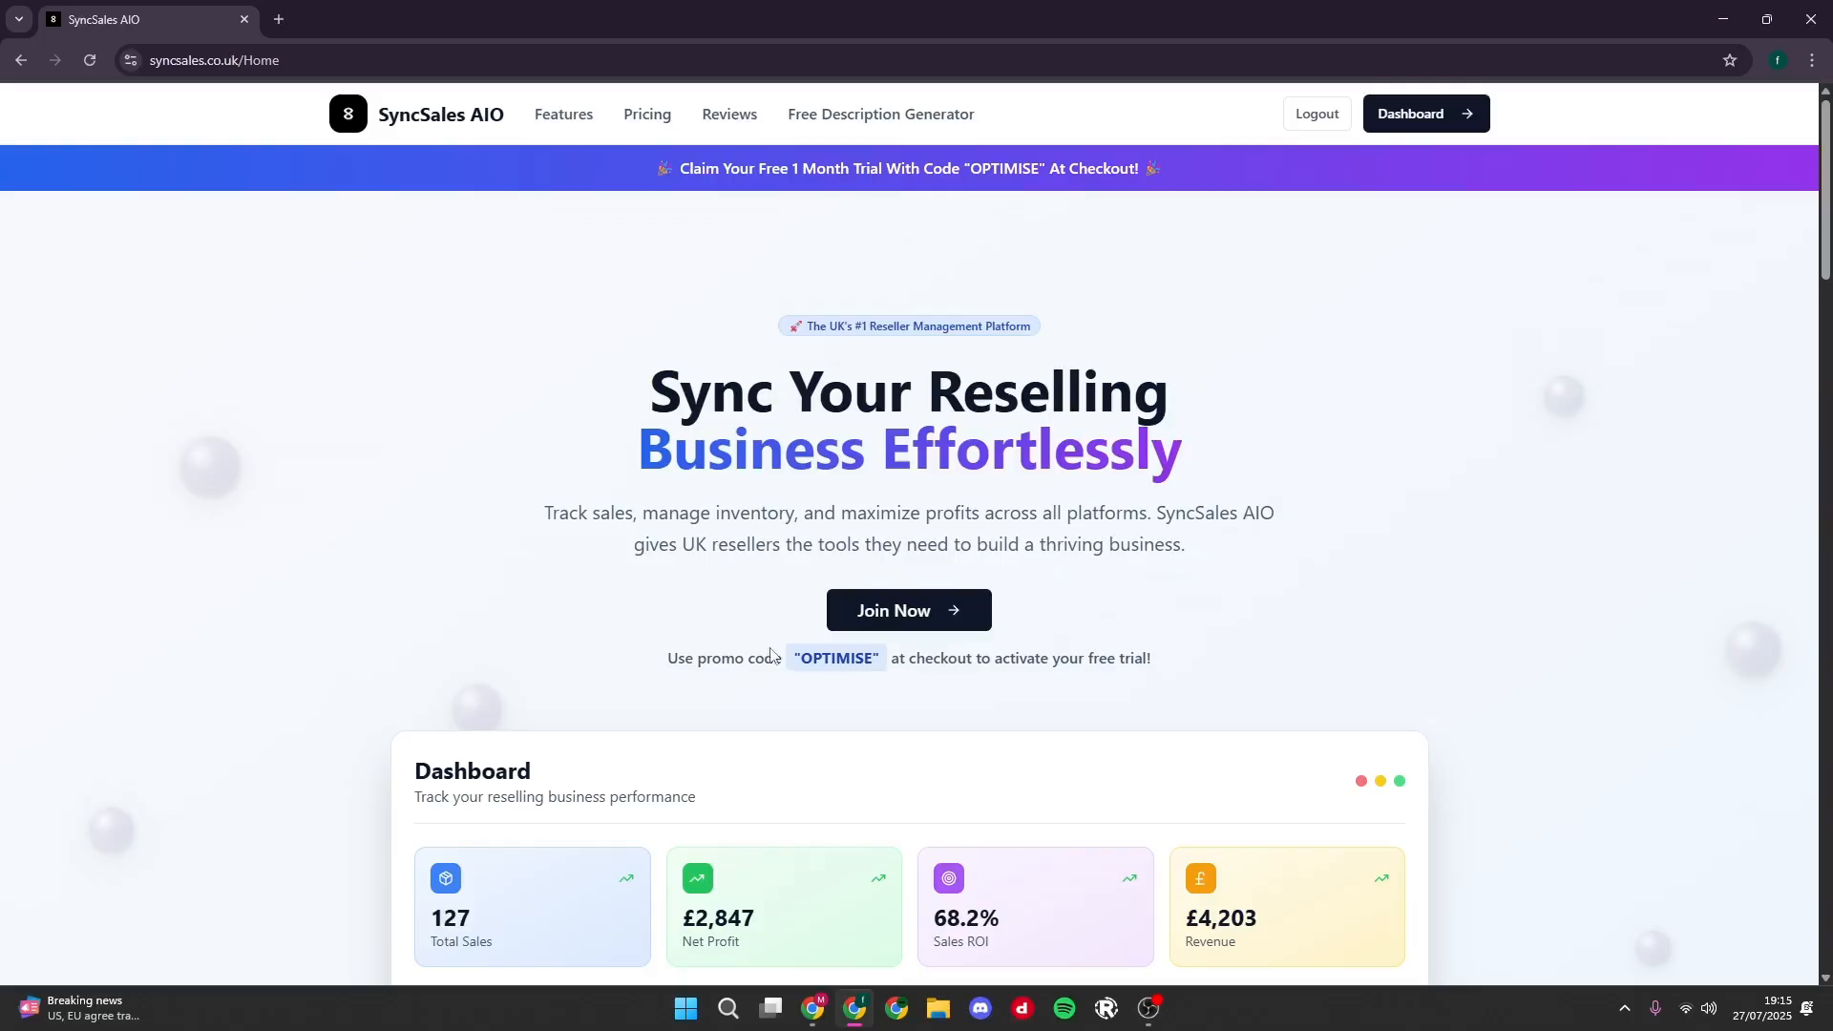
{"action": "left_click_drag", "start_coordinate": [800, 661], "coordinate": [870, 668]}
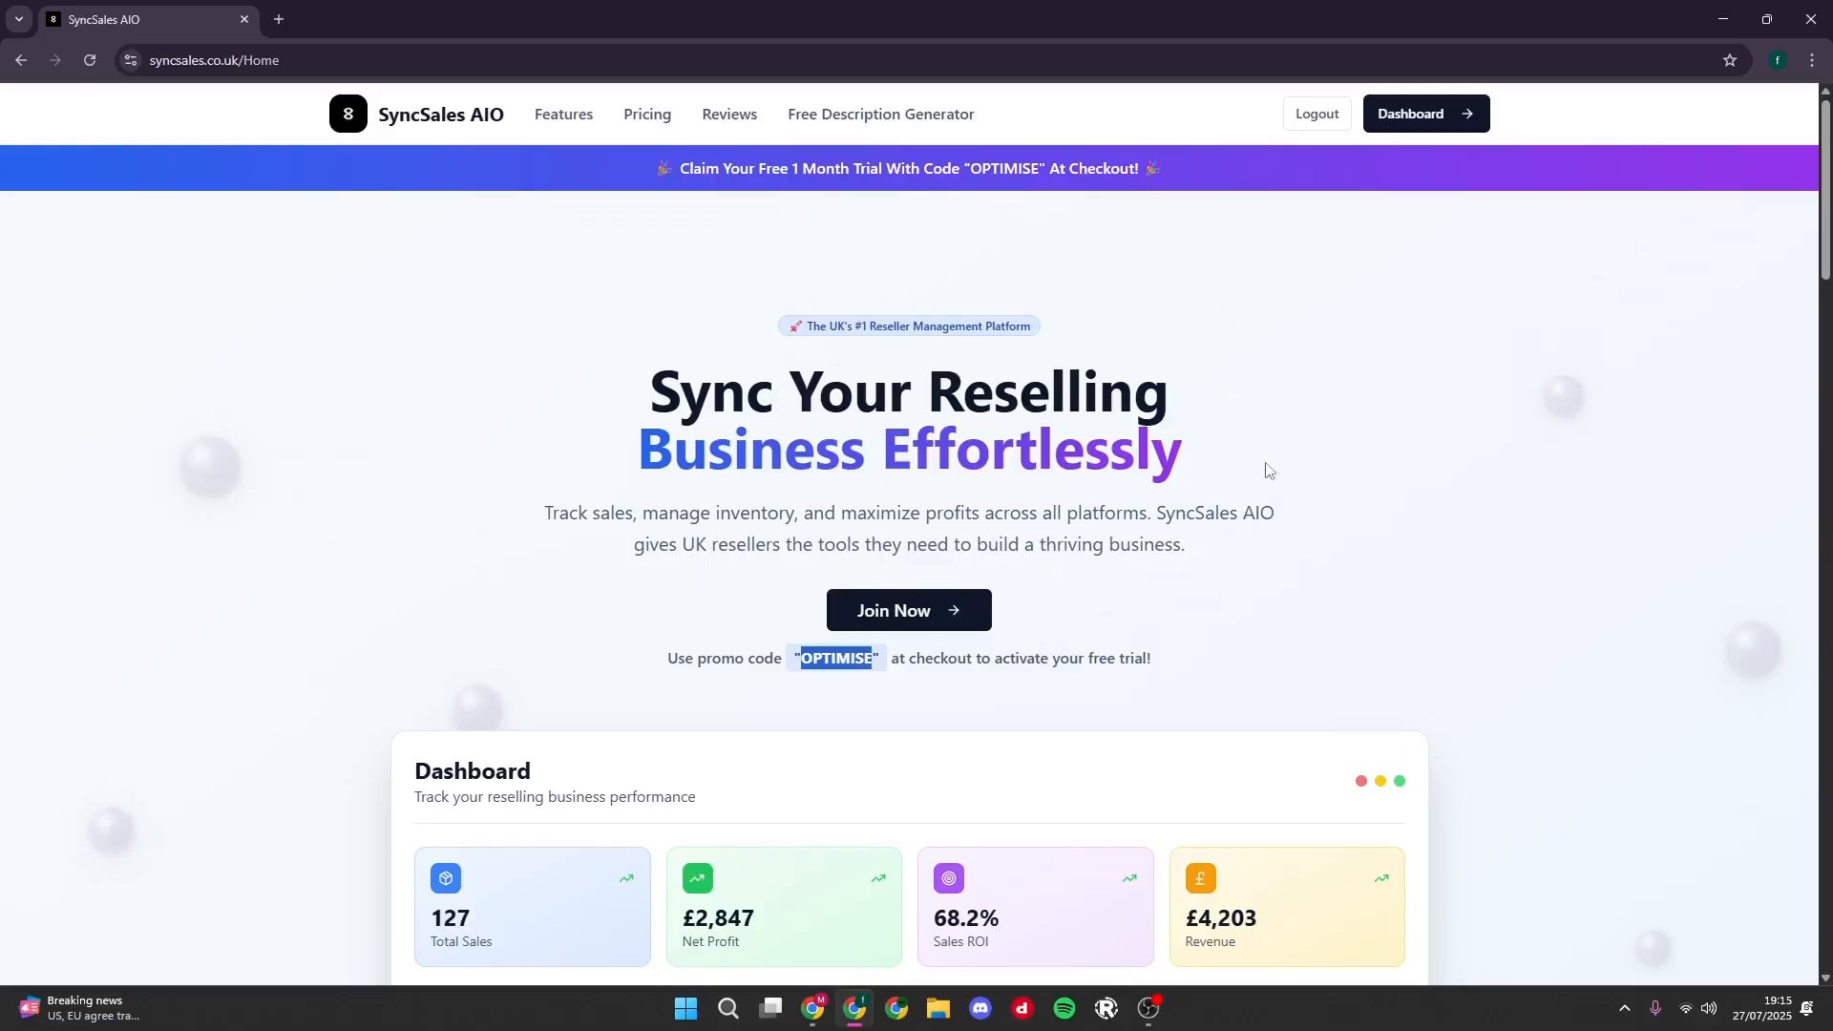
- Open the dashboard and look over its summary cards, performance charts and recent activity
{"action": "left_click", "coordinate": [1451, 118]}
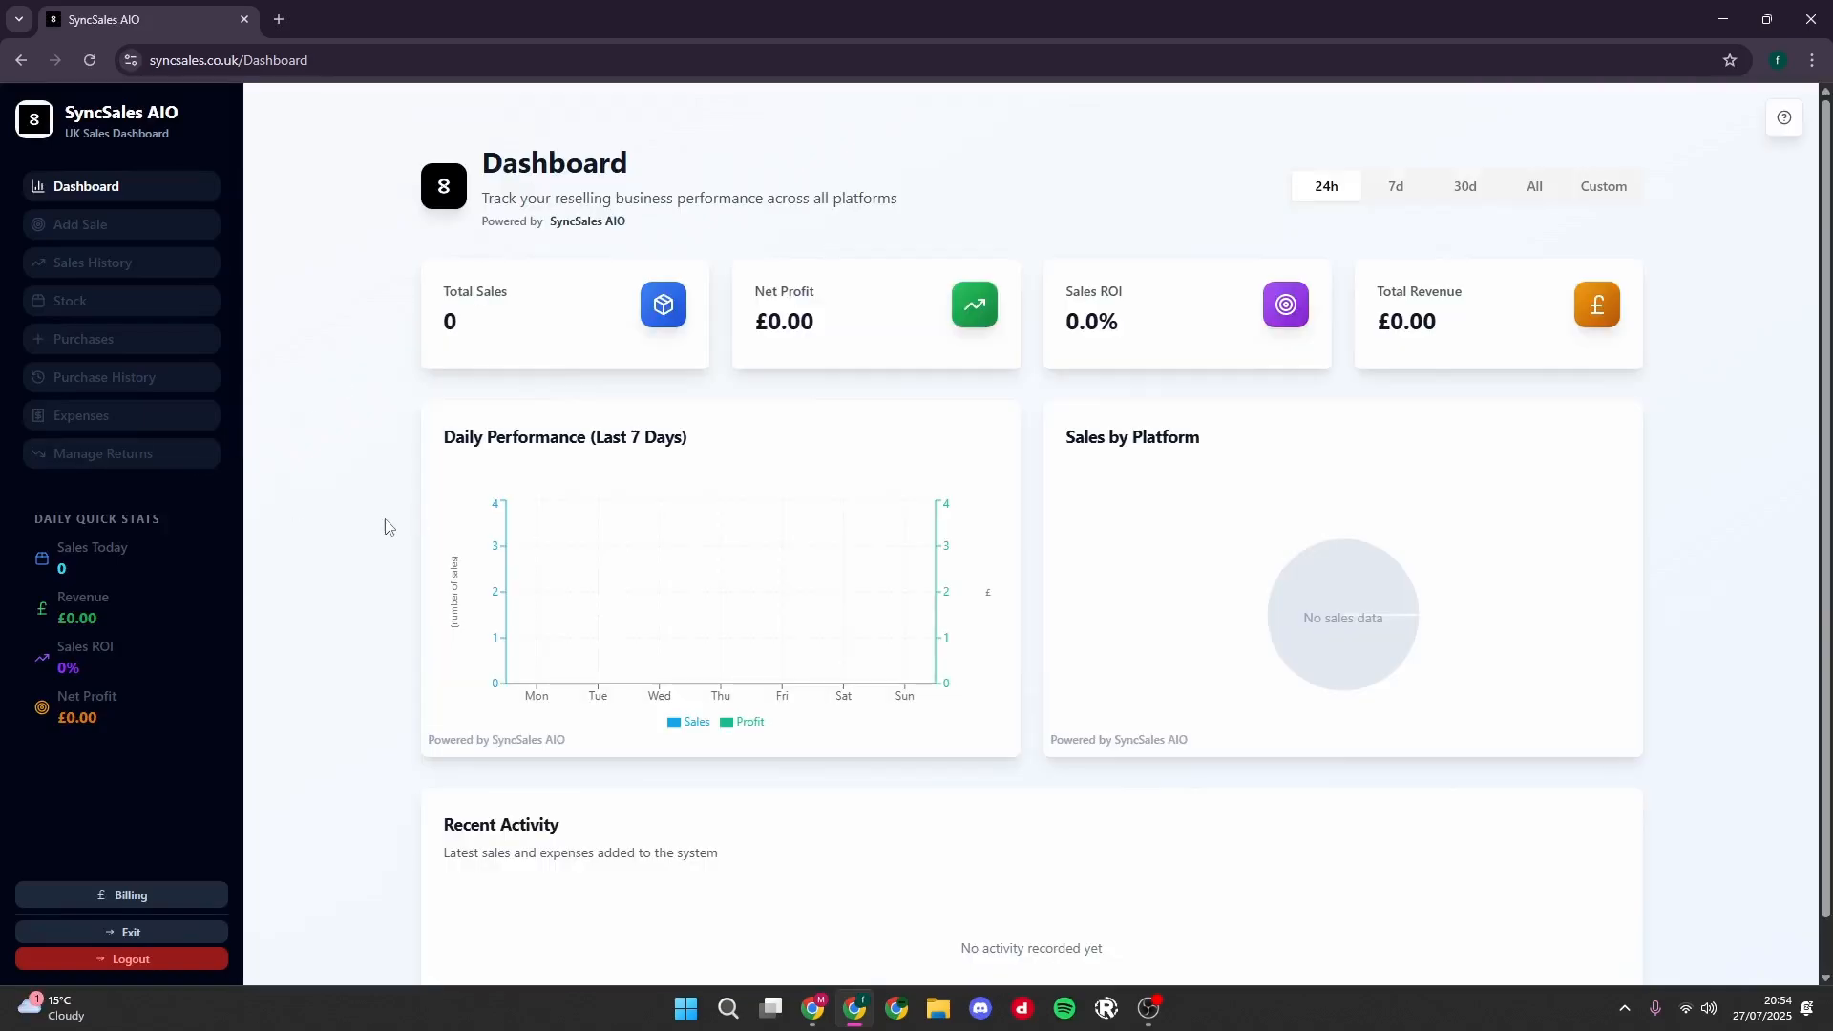
{"action": "scroll", "coordinate": [1211, 569], "scroll_direction": "down", "scroll_amount": 2}
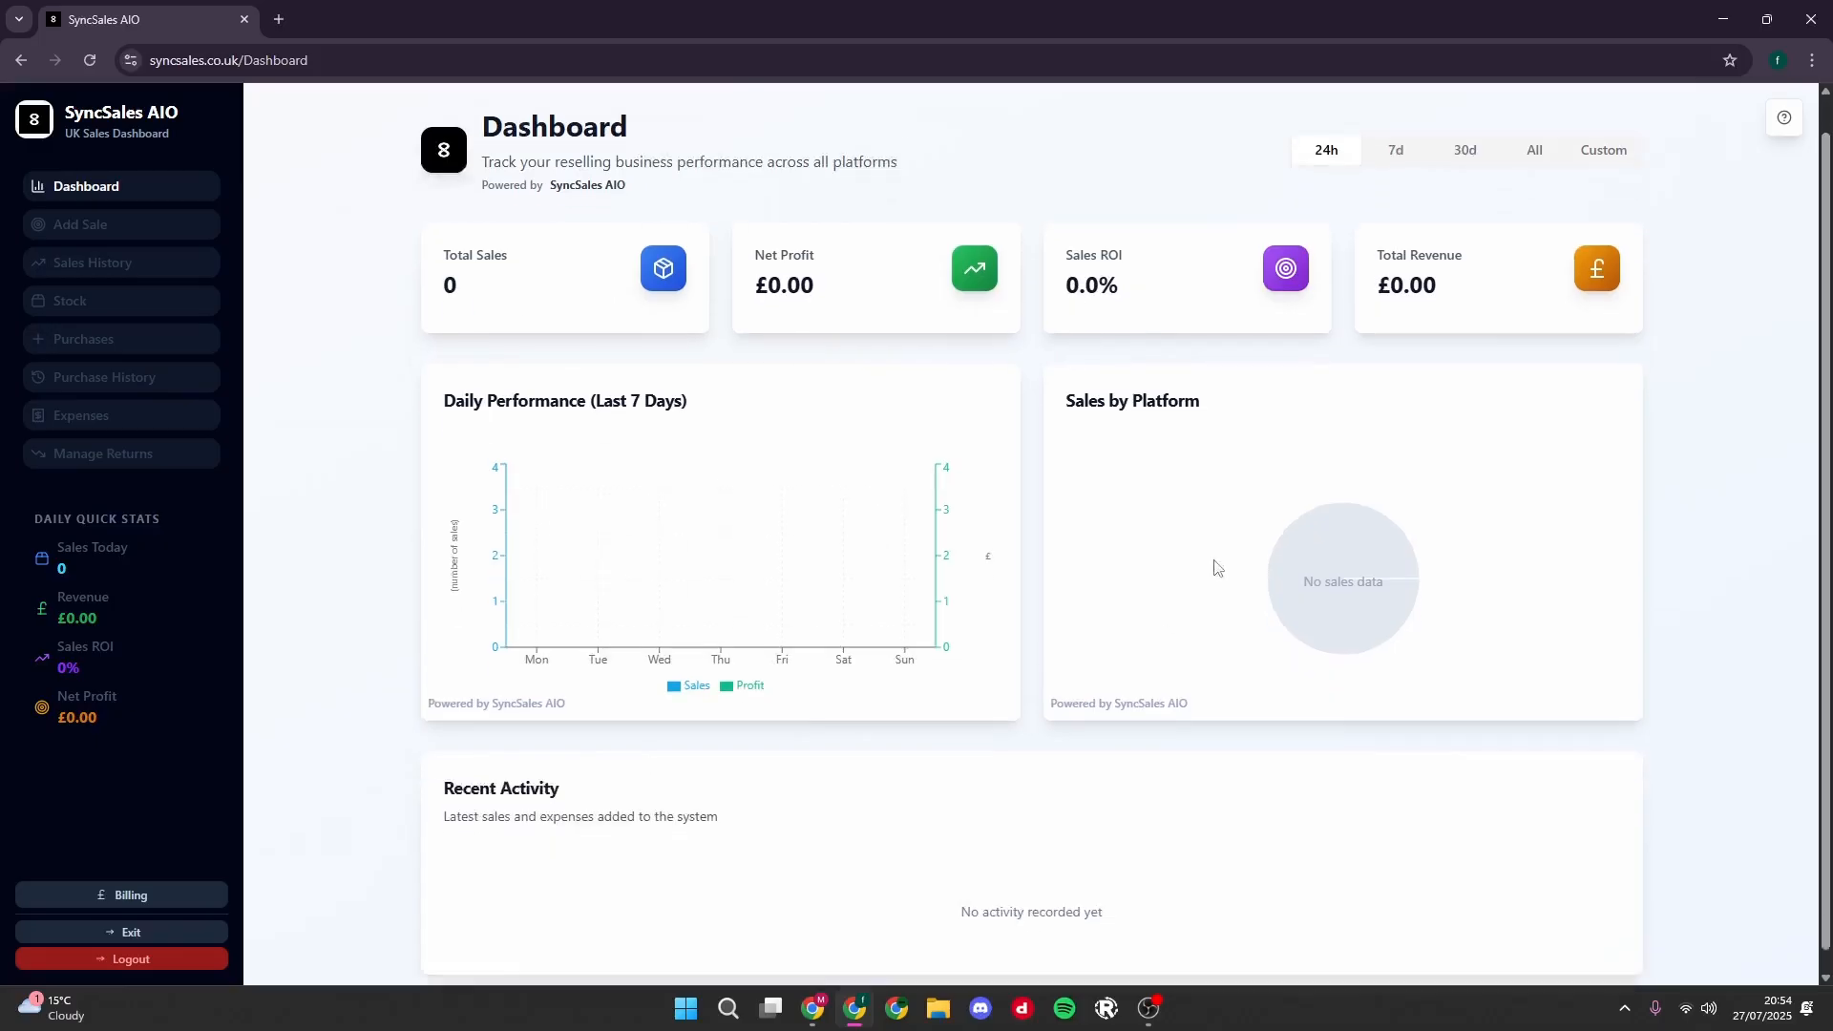
{"action": "scroll", "coordinate": [718, 548], "scroll_direction": "up", "scroll_amount": 2}
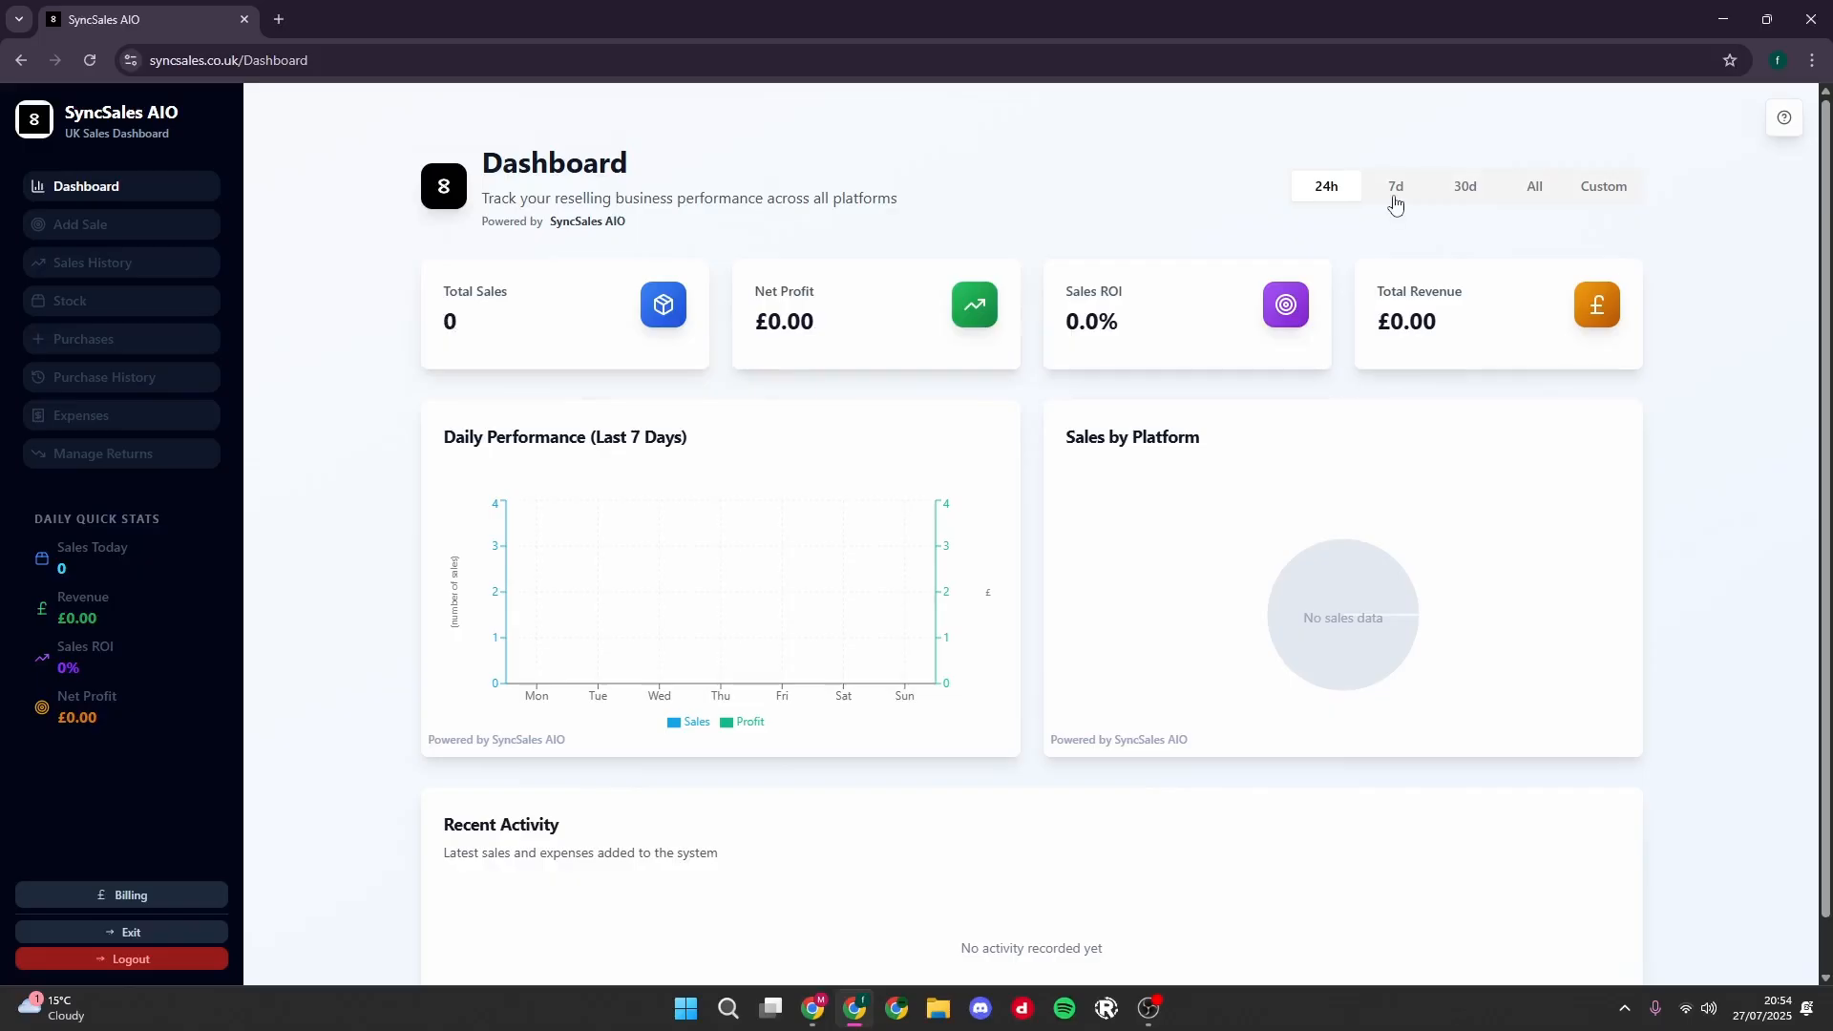
- Go through the dashboard's 7d, 30d, All and Custom periods and view the custom start and end date options
{"action": "left_click", "coordinate": [1386, 199]}
{"action": "left_click", "coordinate": [1468, 197]}
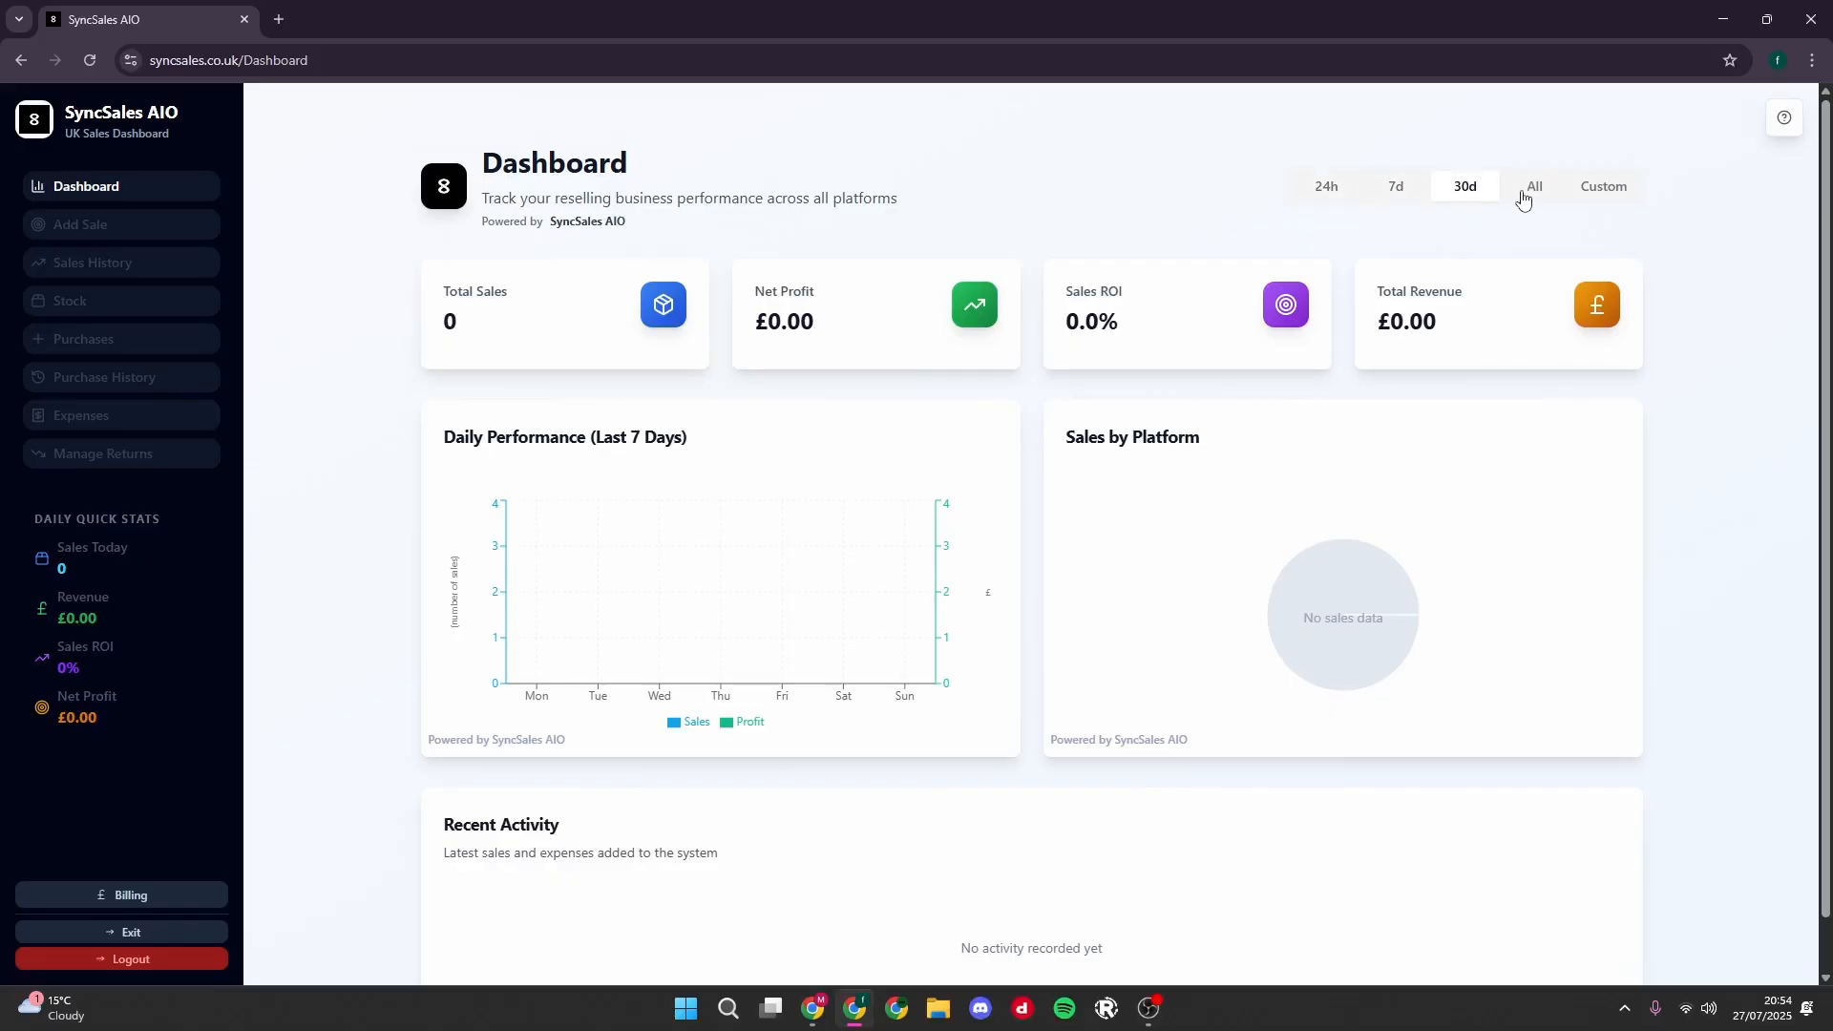
{"action": "left_click", "coordinate": [1523, 201]}
{"action": "left_click", "coordinate": [1585, 188]}
{"action": "left_click", "coordinate": [1374, 215]}
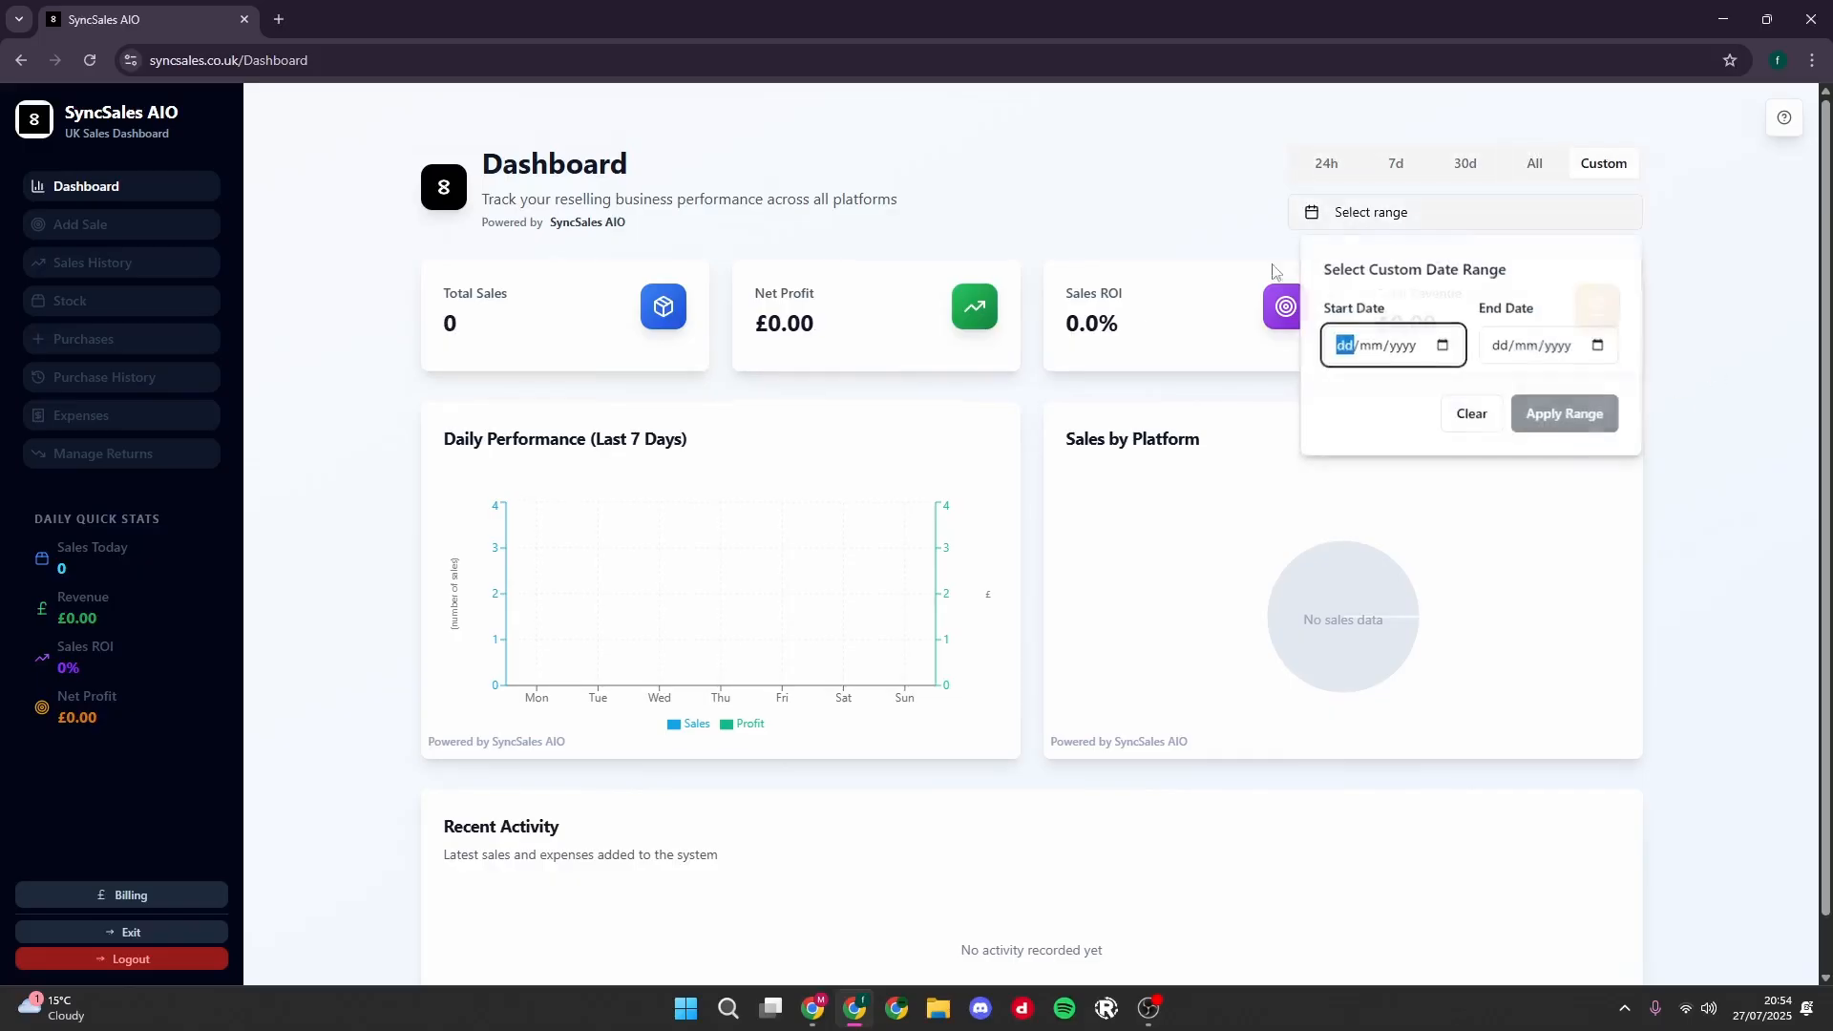
{"action": "left_click", "coordinate": [1442, 346]}
{"action": "left_click", "coordinate": [1599, 347]}
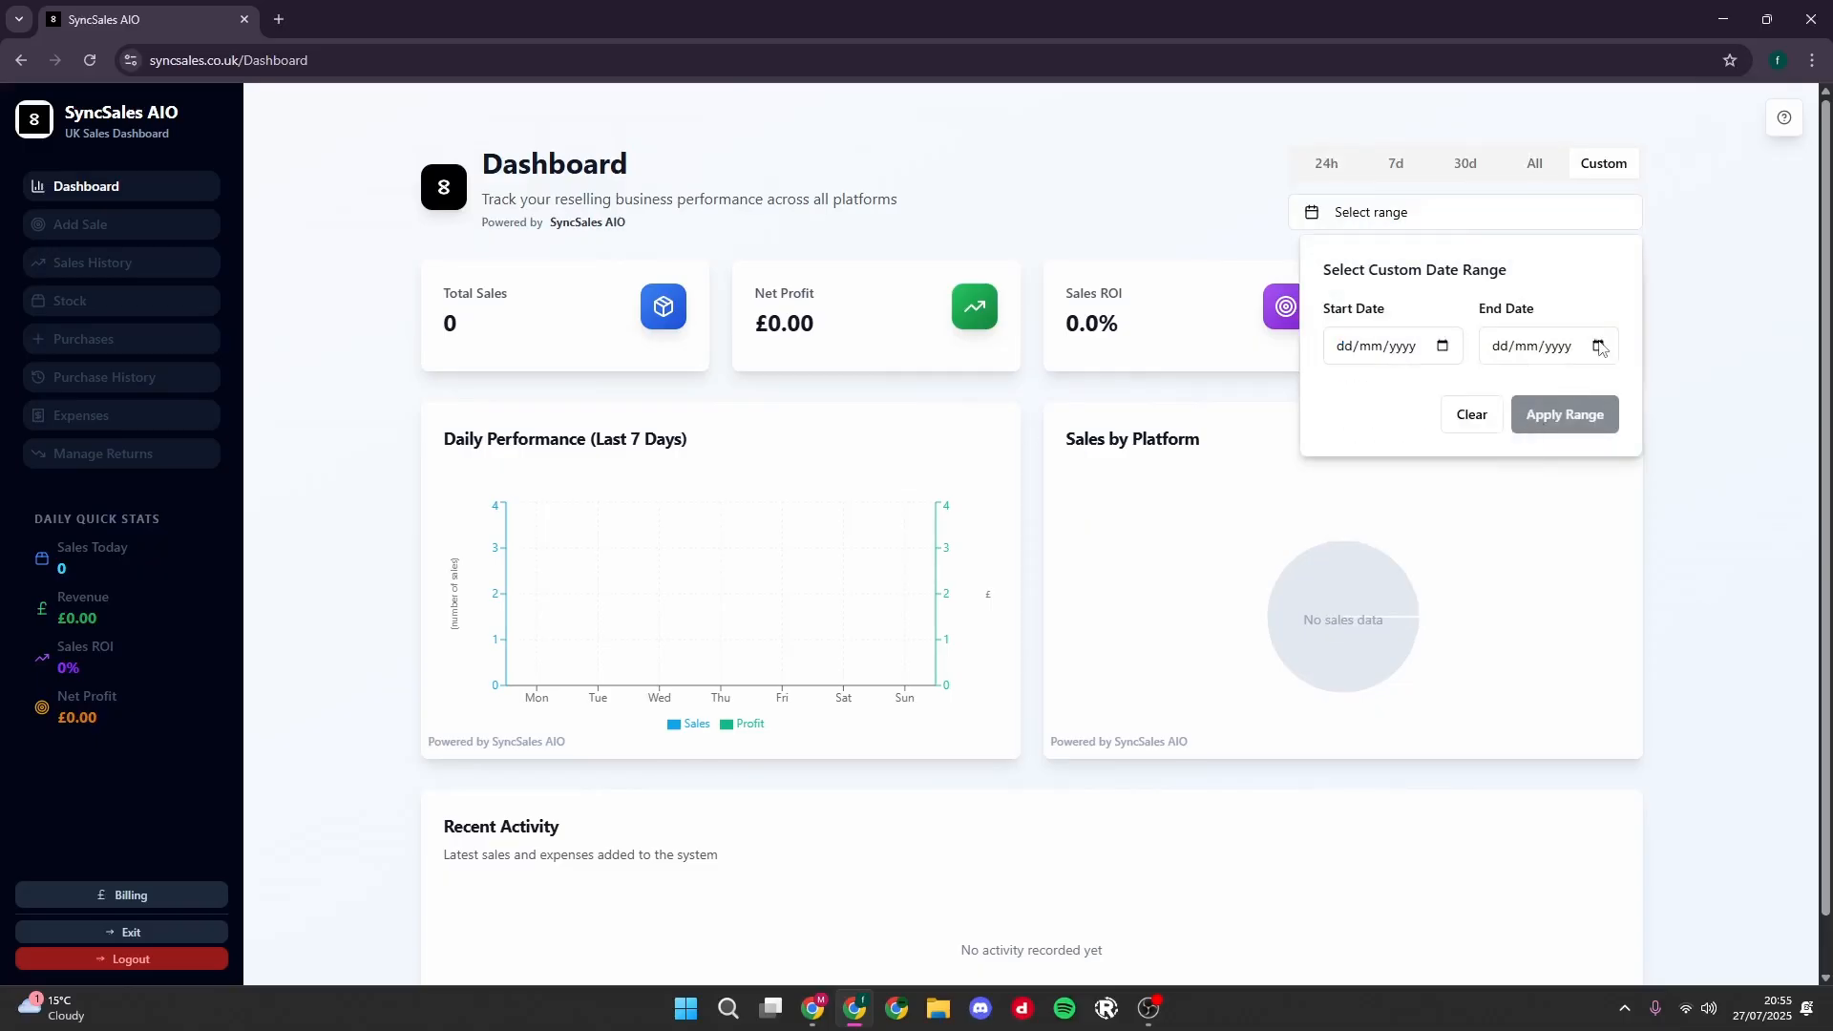
{"action": "left_click", "coordinate": [1366, 401]}
{"action": "left_click", "coordinate": [1723, 388]}
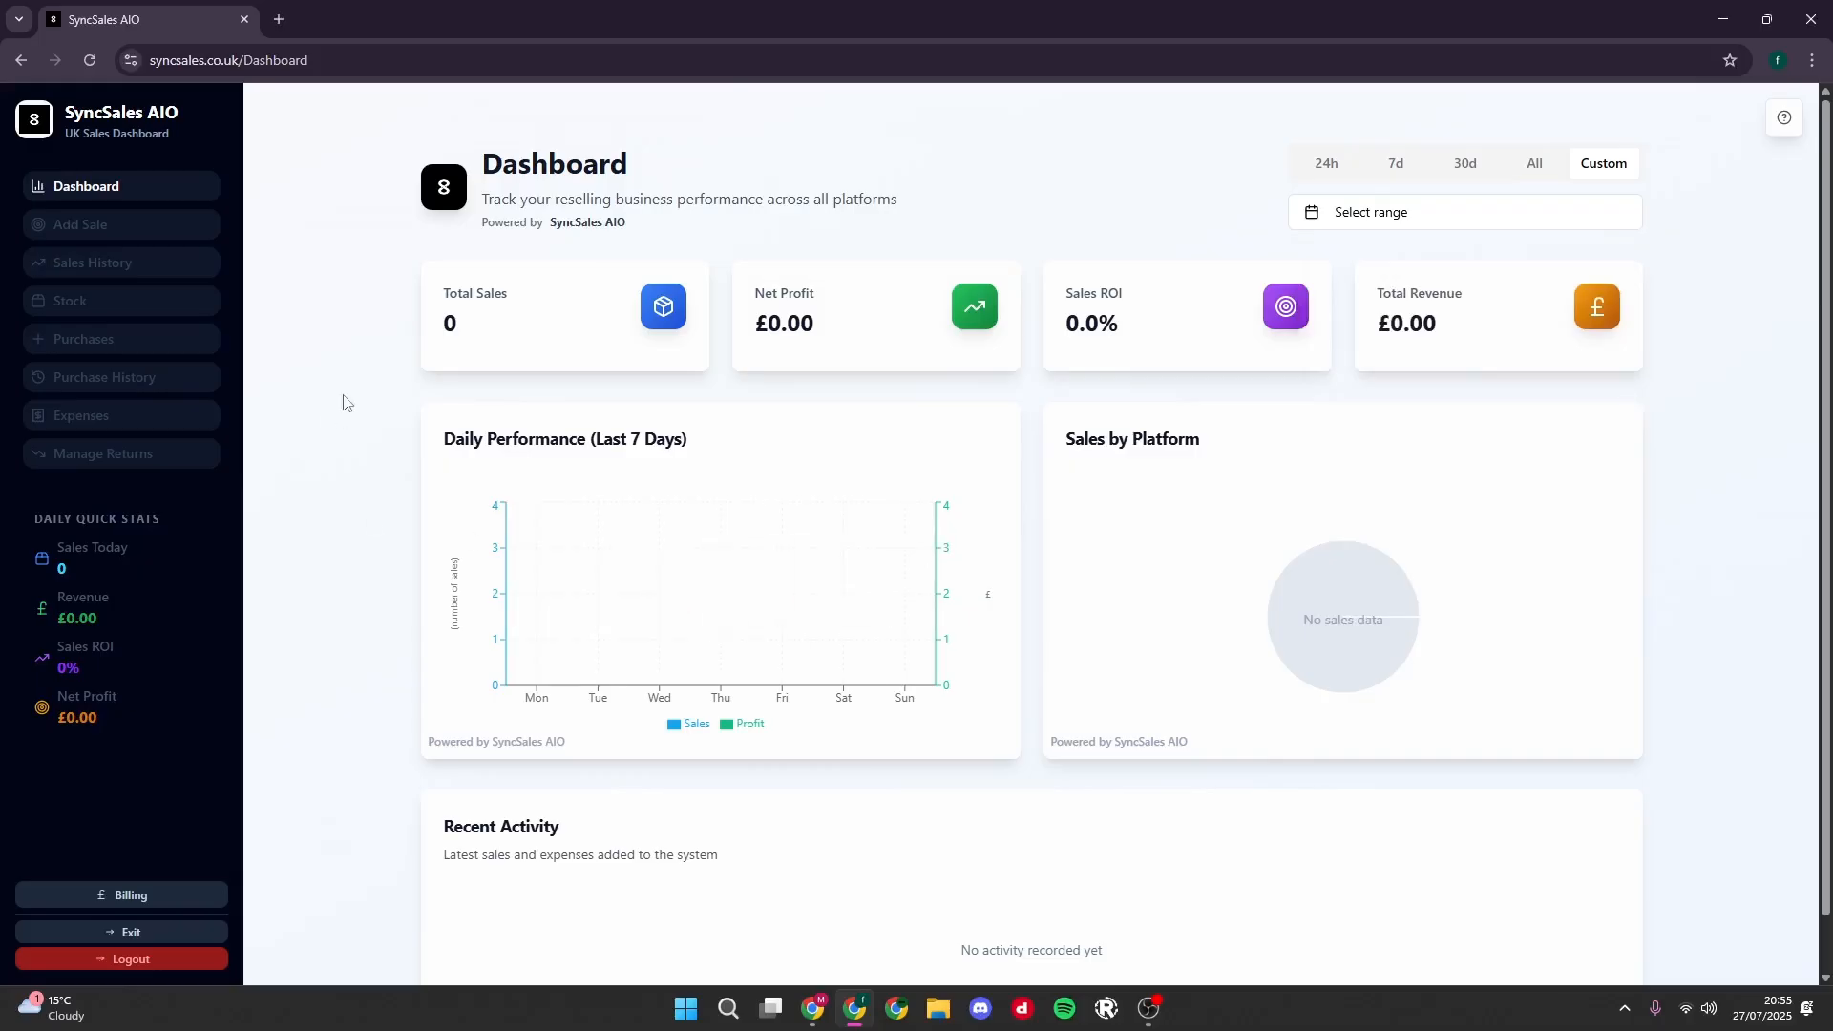
- Open the stock page and examine the required column order for importing stock from a CSV file
{"action": "left_click", "coordinate": [77, 303]}
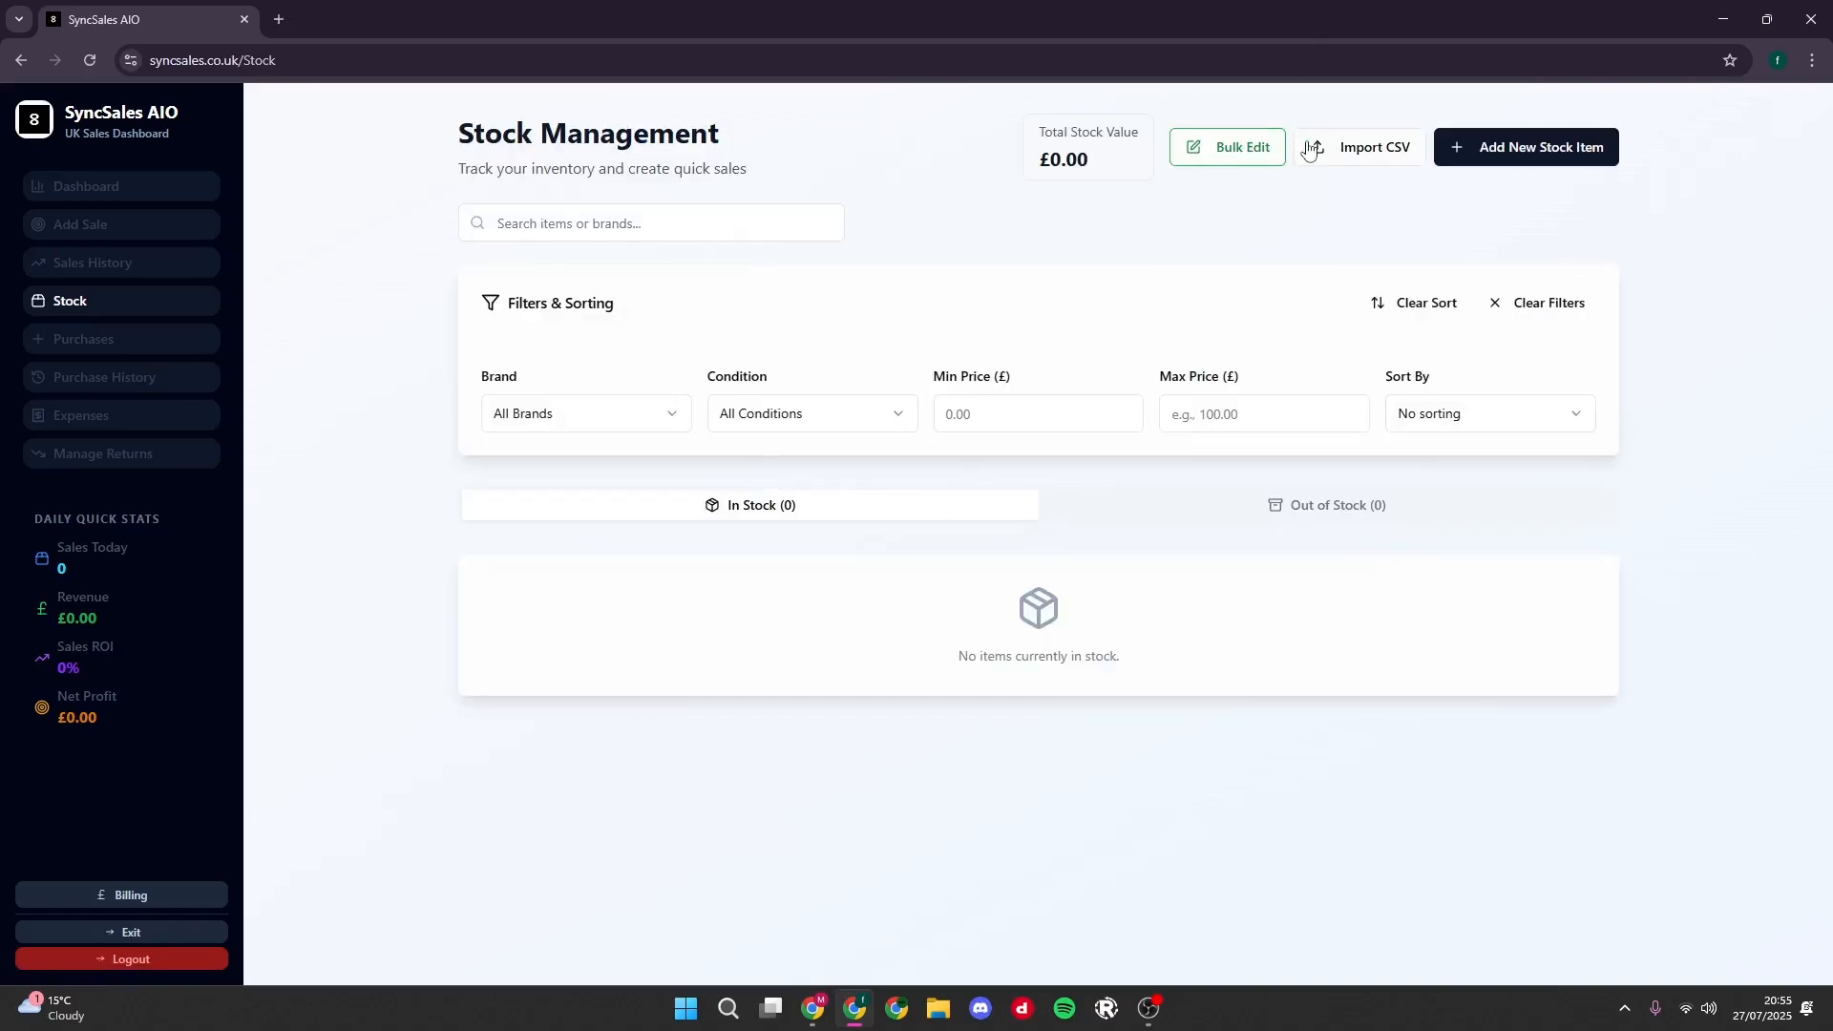
{"action": "left_click", "coordinate": [1376, 150]}
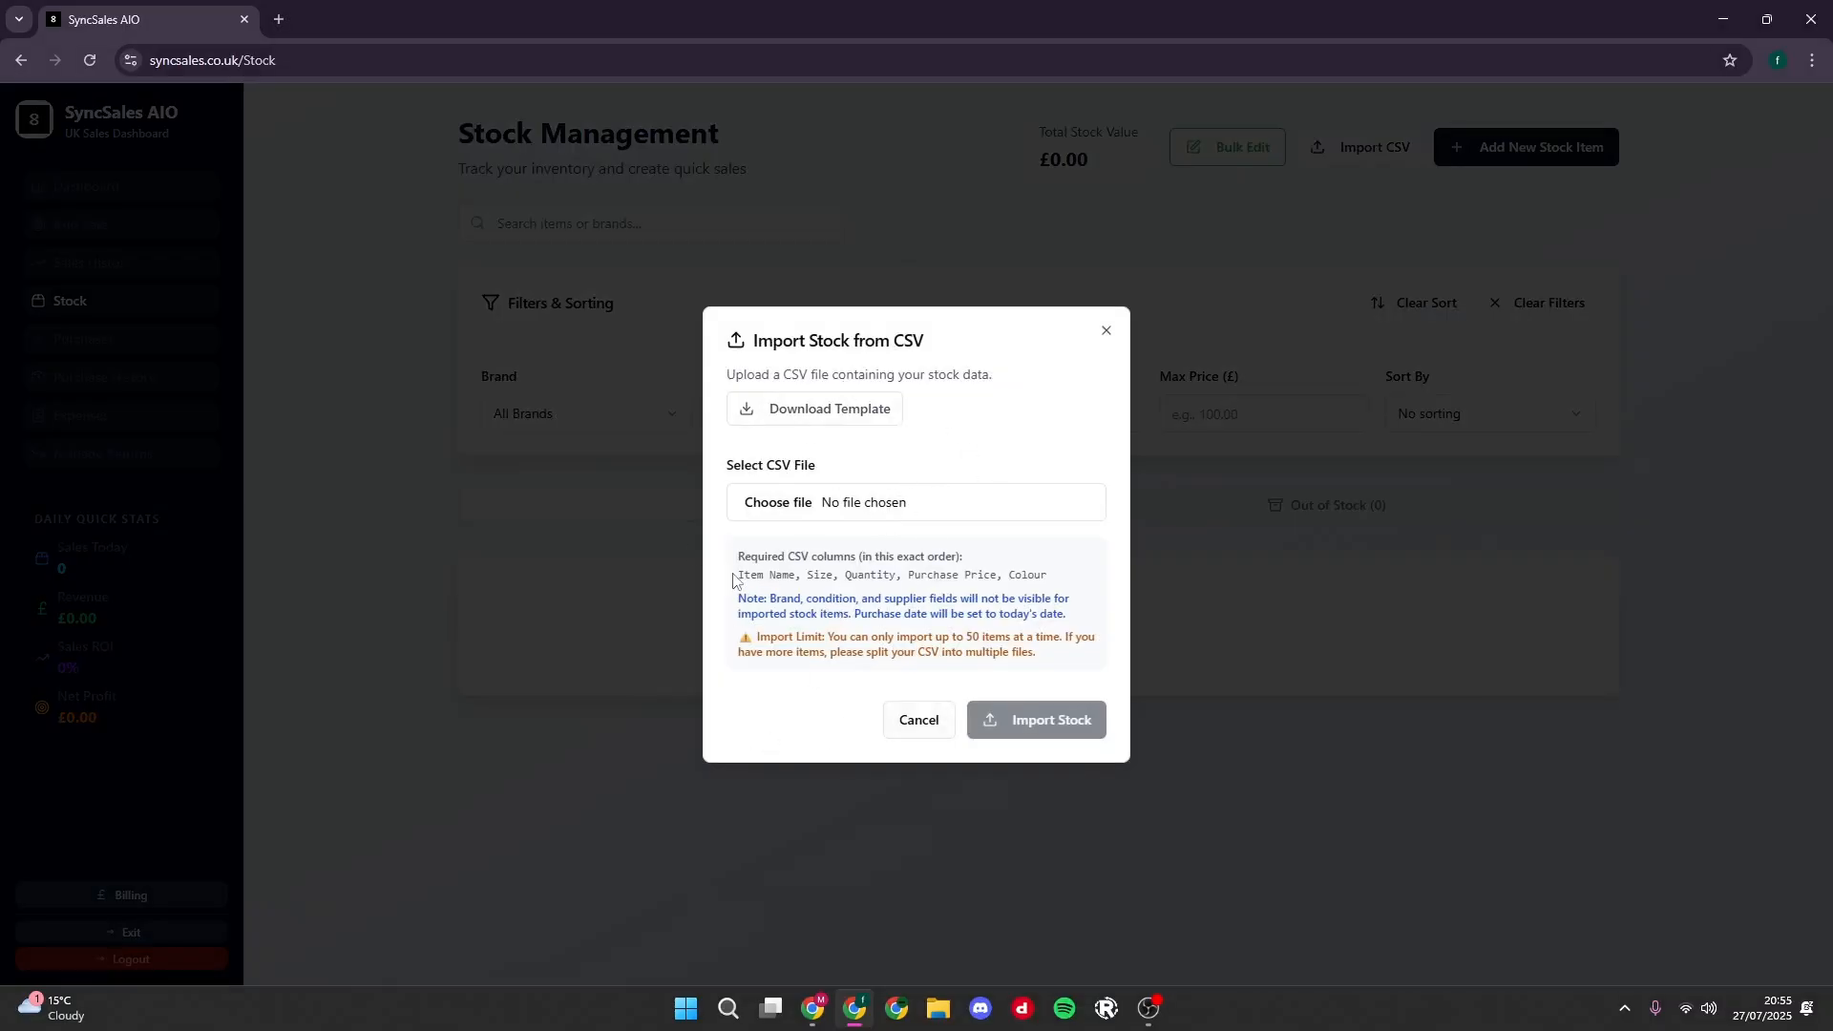
{"action": "left_click_drag", "start_coordinate": [733, 579], "coordinate": [1068, 577]}
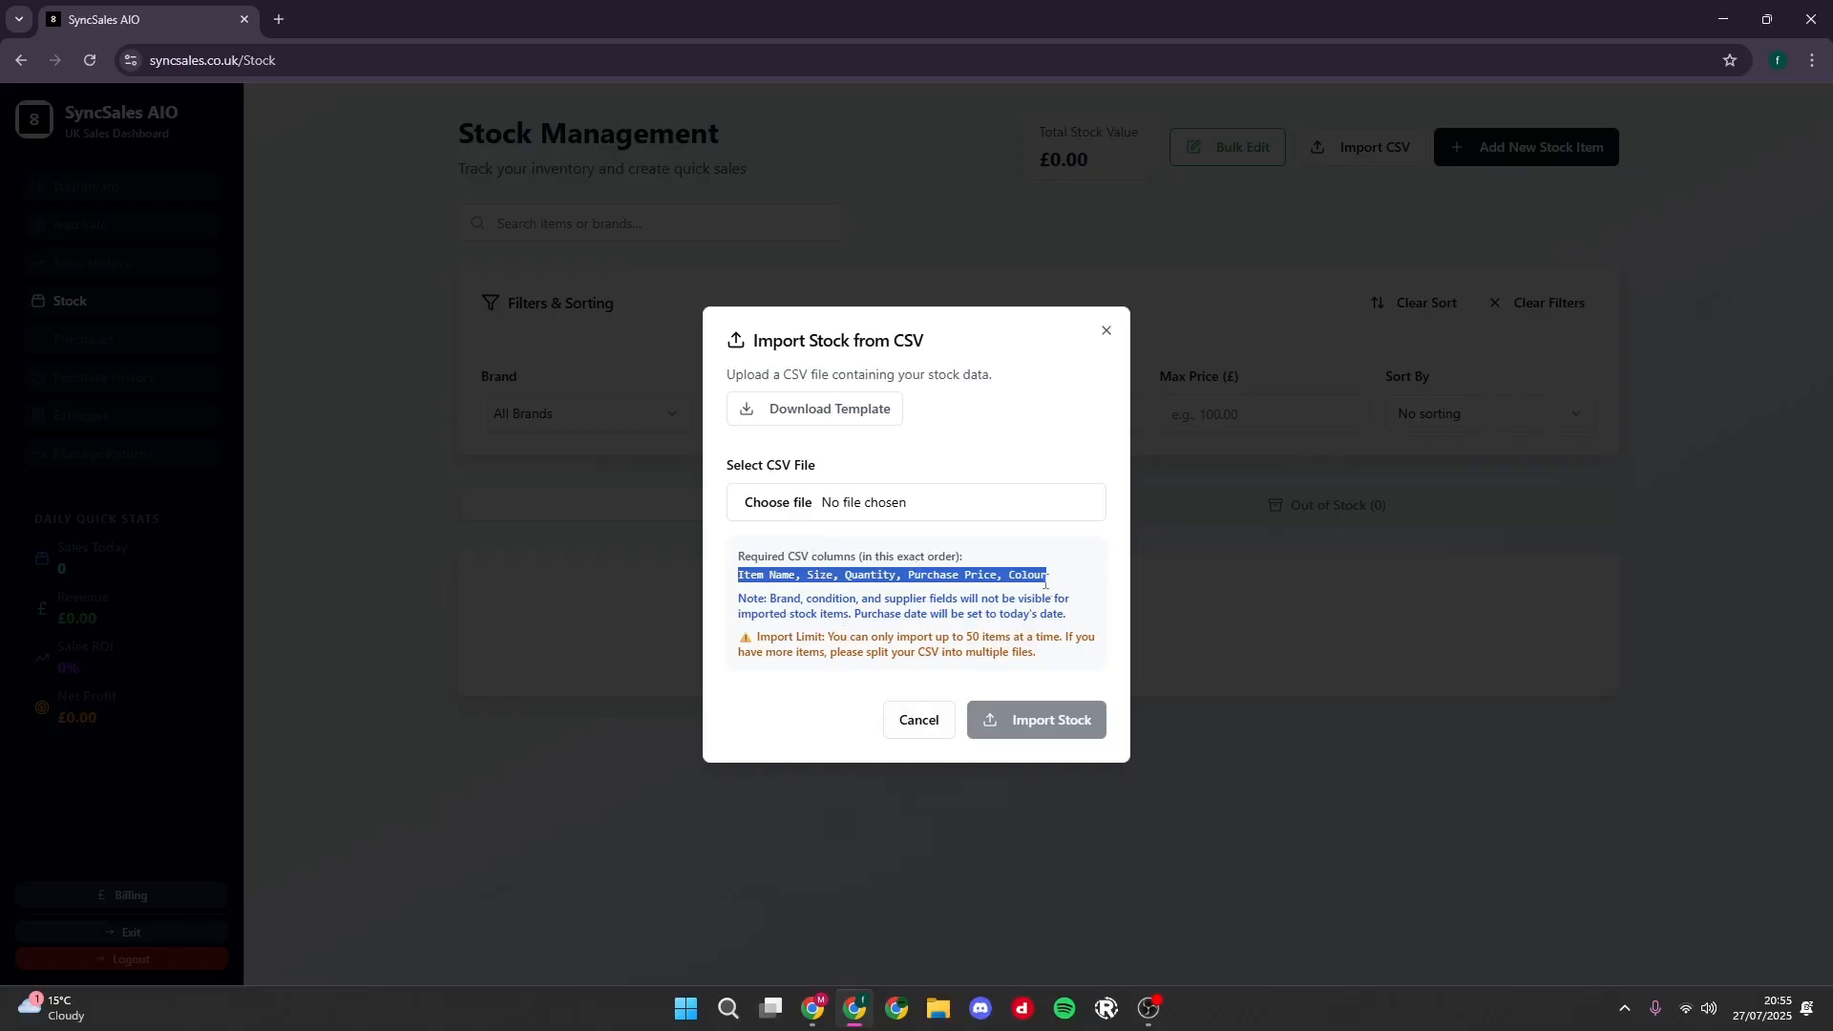
{"action": "left_click", "coordinate": [920, 472]}
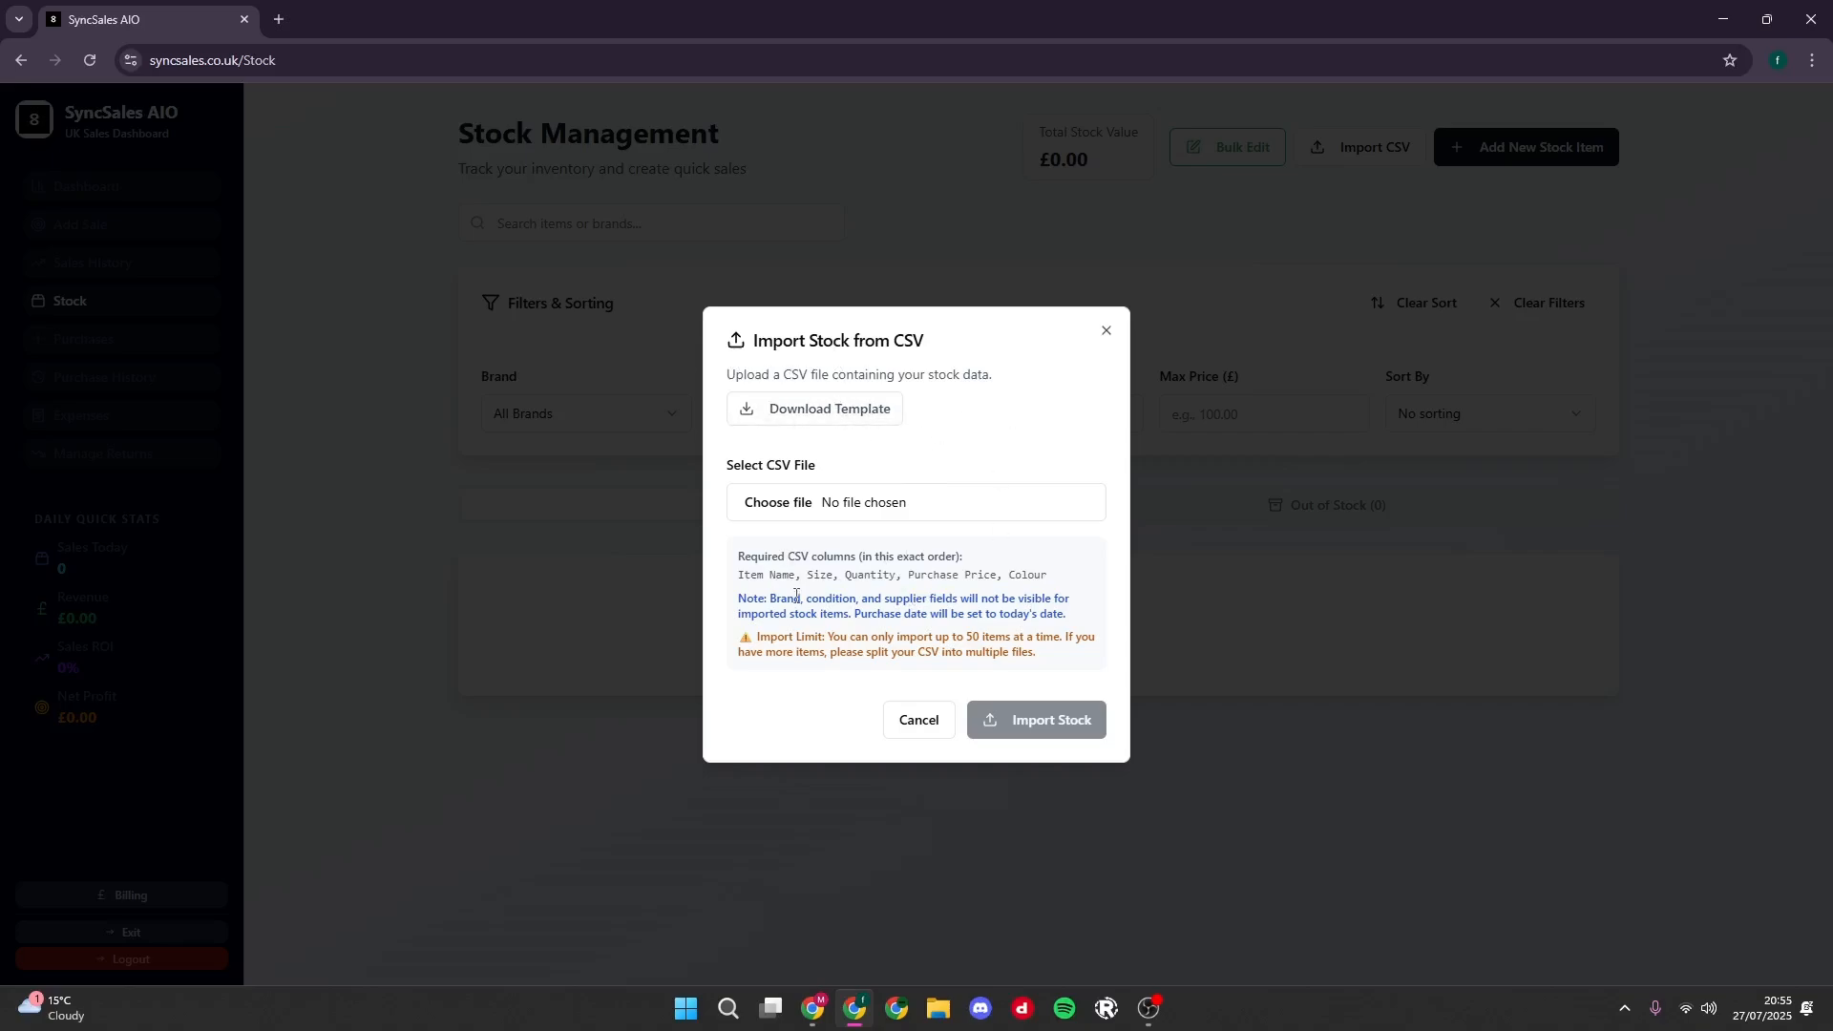
{"action": "left_click_drag", "start_coordinate": [739, 575], "coordinate": [1060, 589]}
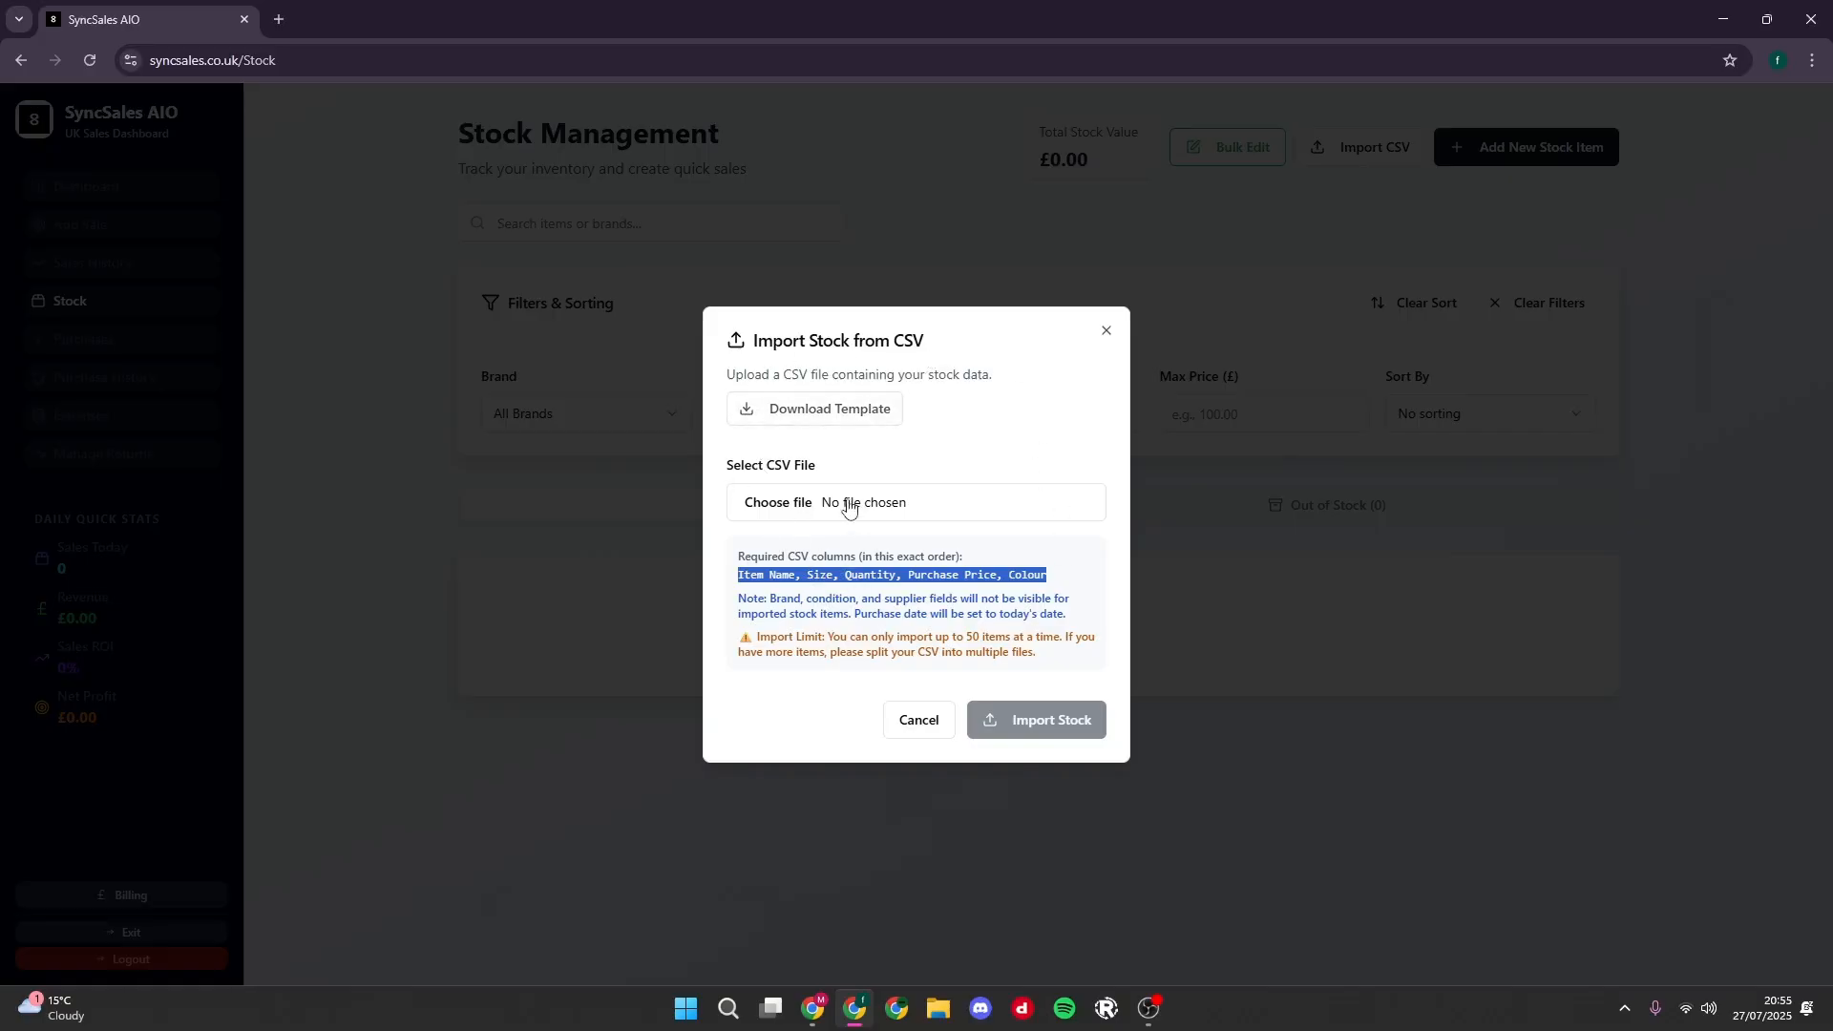
{"action": "left_click", "coordinate": [1107, 331]}
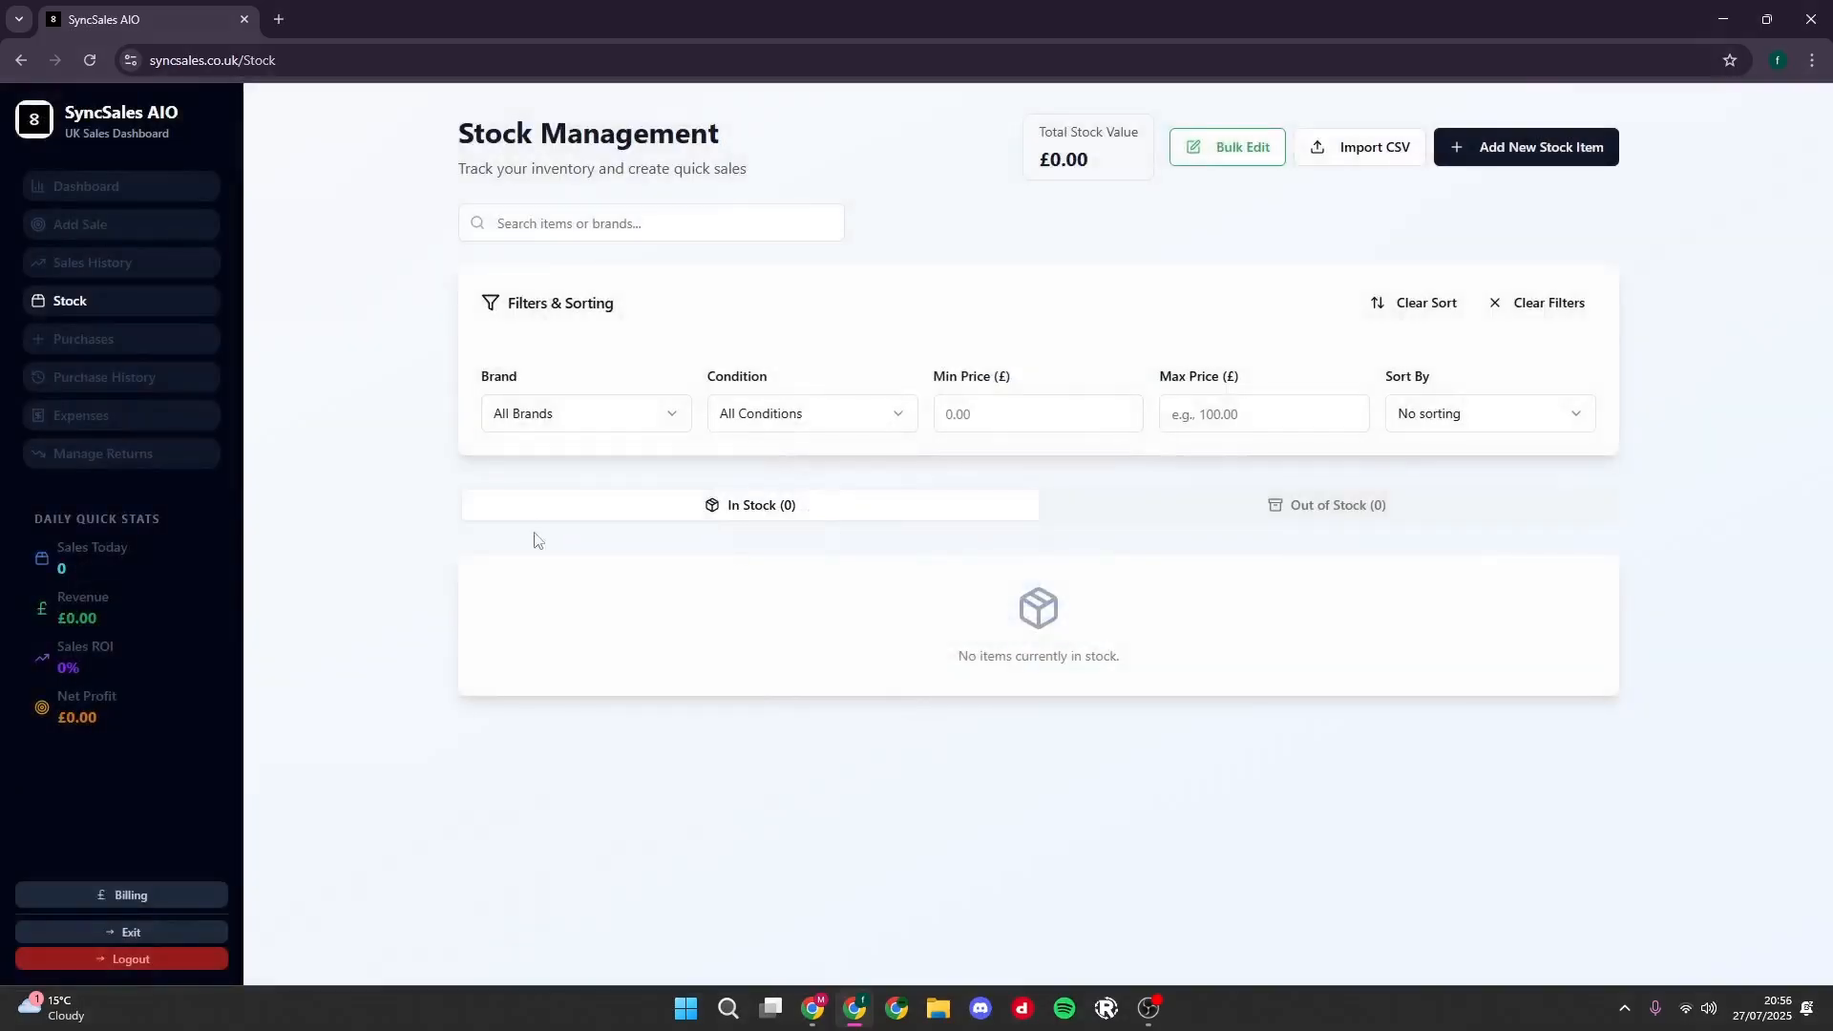
- Start a new stock item named "Nike air force" and create "Nike" as its brand
{"action": "left_click", "coordinate": [1503, 148]}
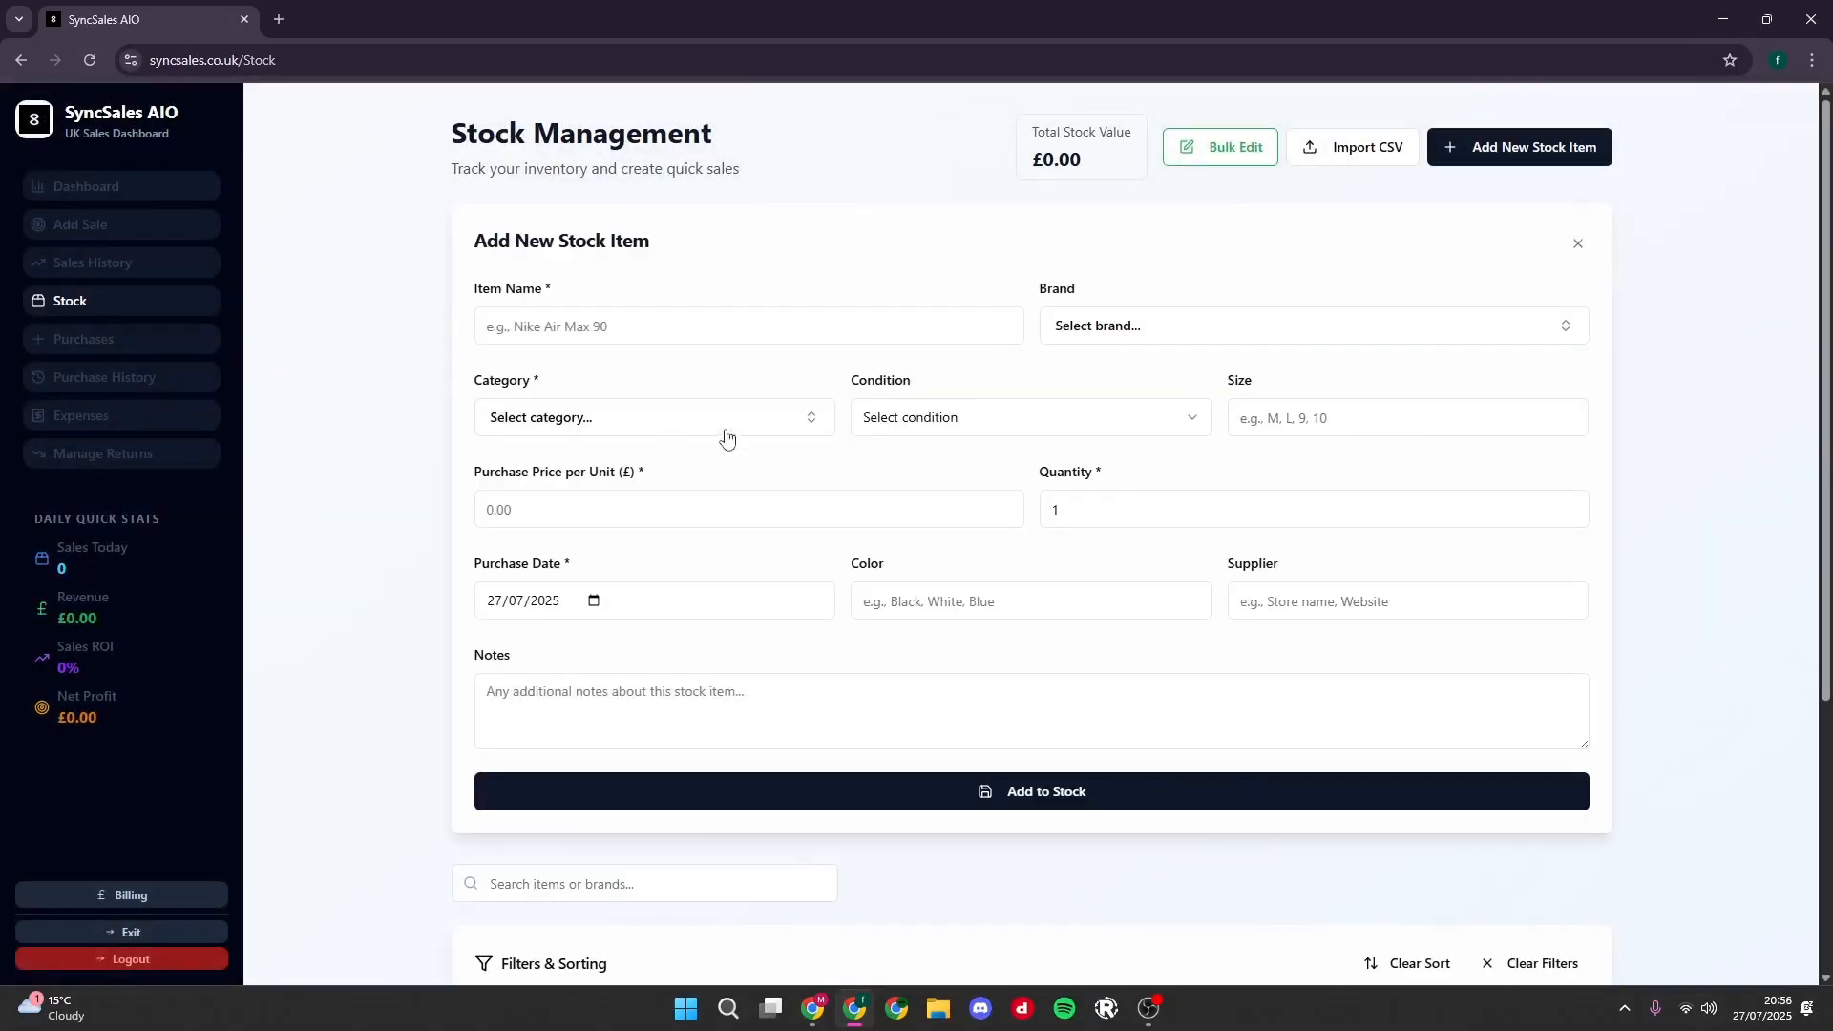
{"action": "left_click", "coordinate": [605, 329]}
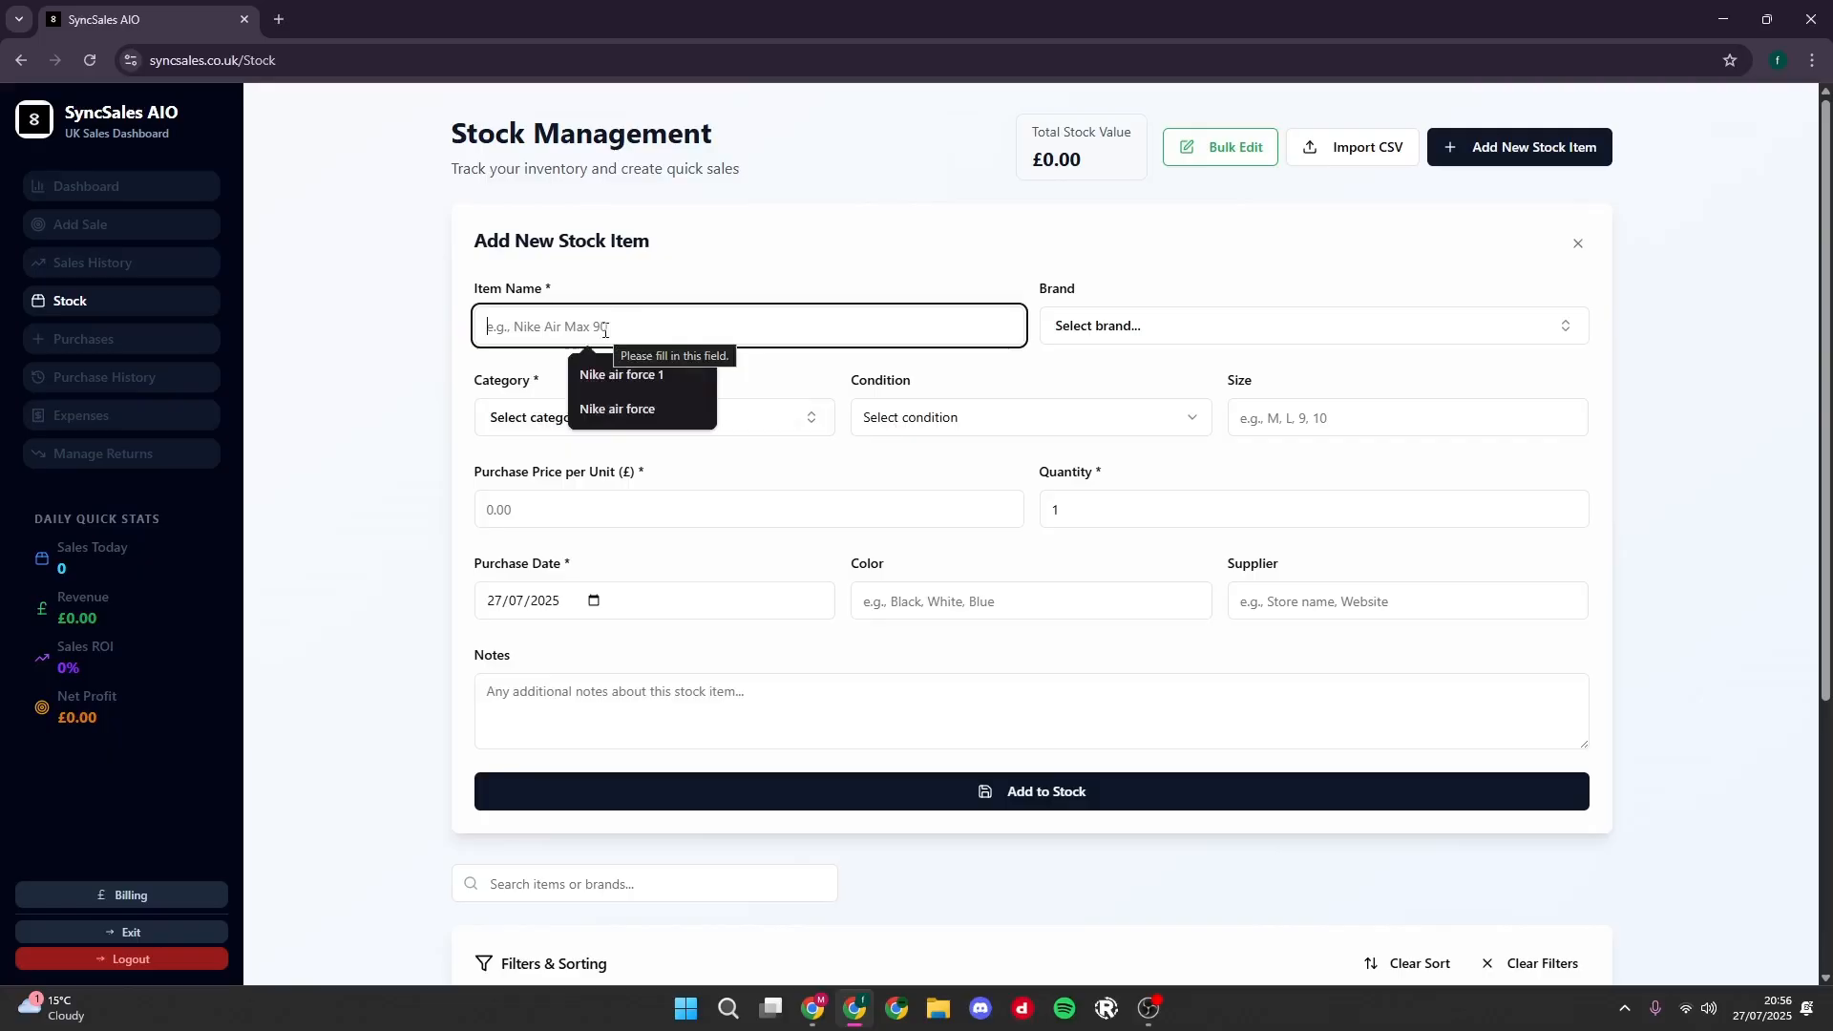
{"action": "type", "text": "Nike air force"}
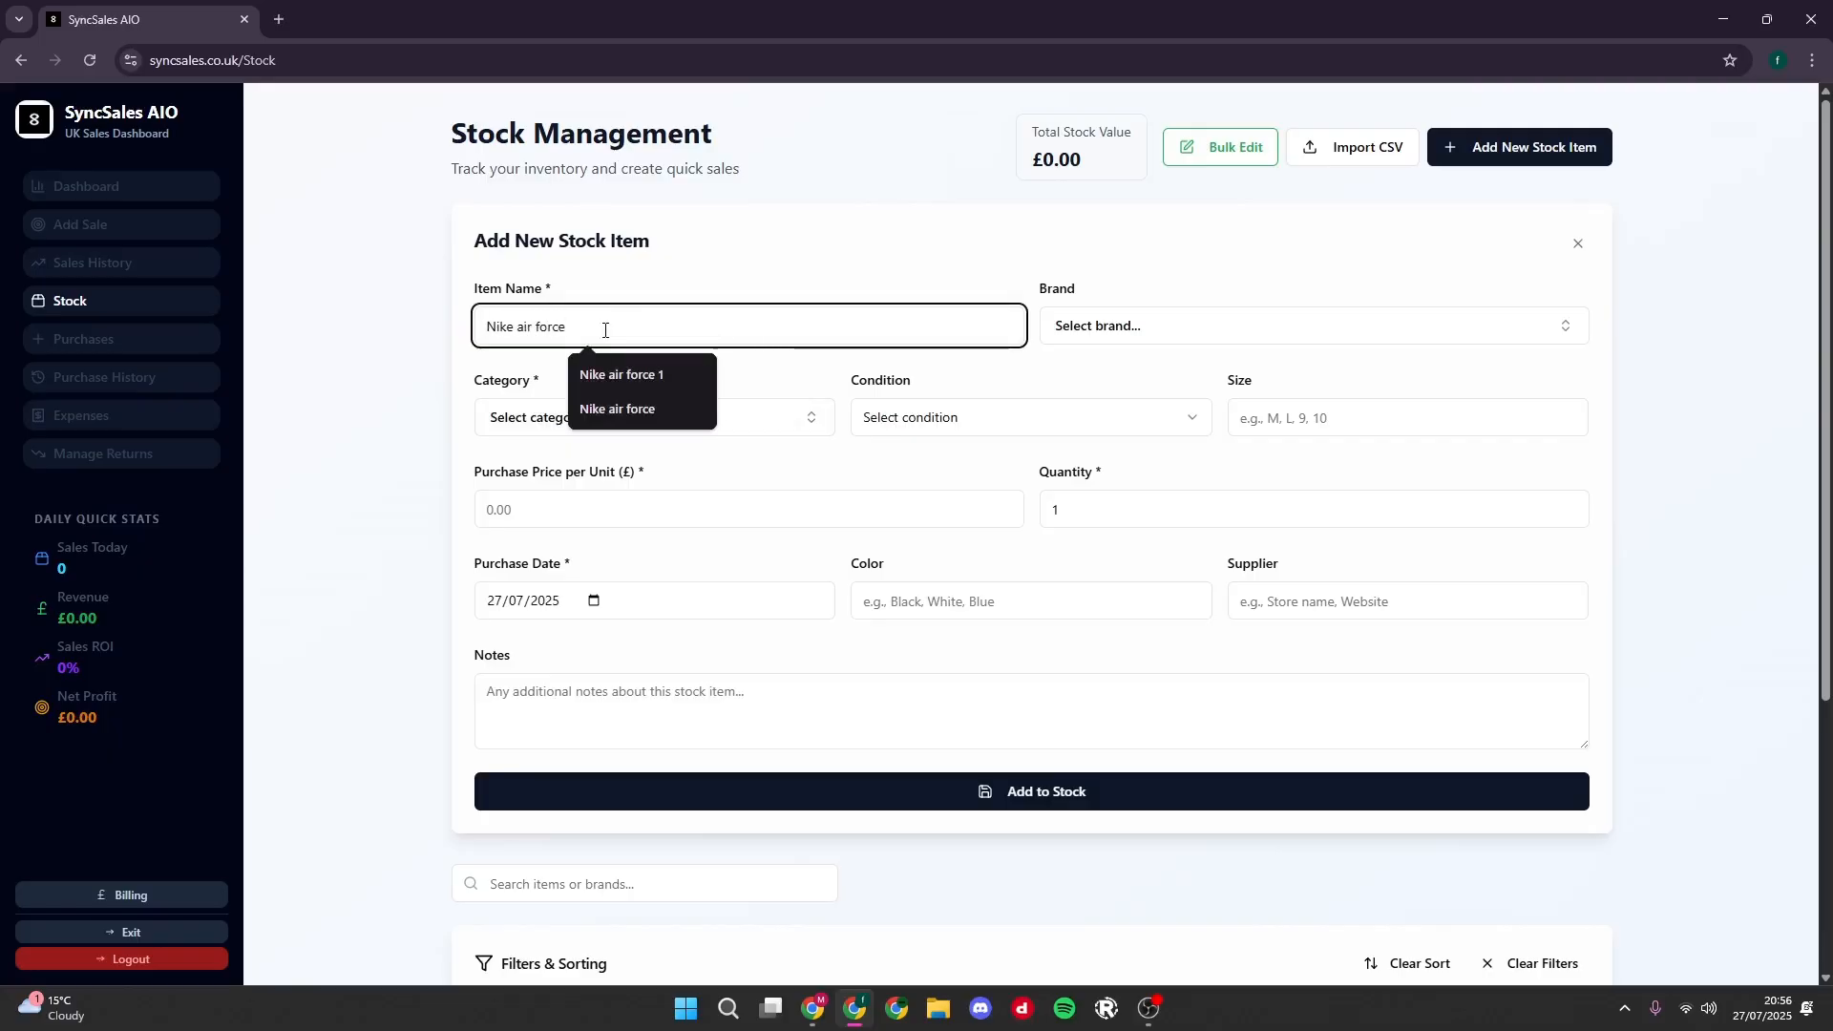
{"action": "left_click", "coordinate": [1102, 327]}
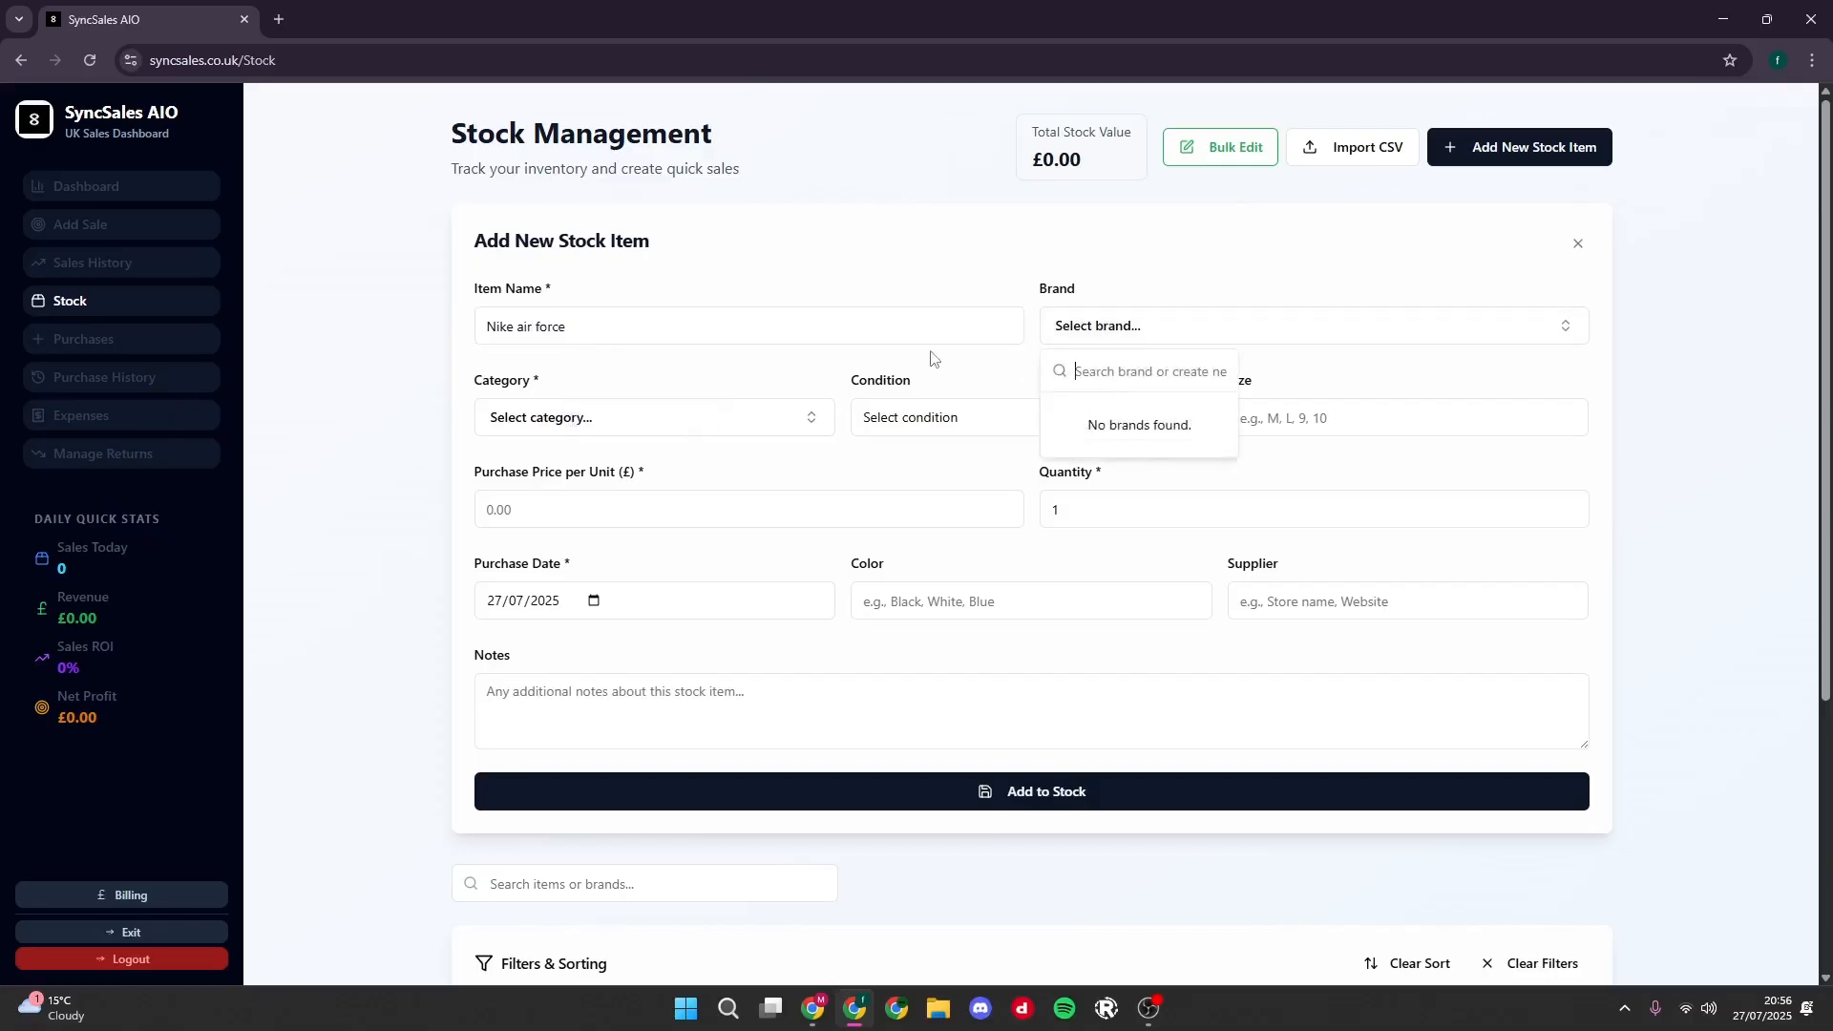
{"action": "type", "text": "Nike"}
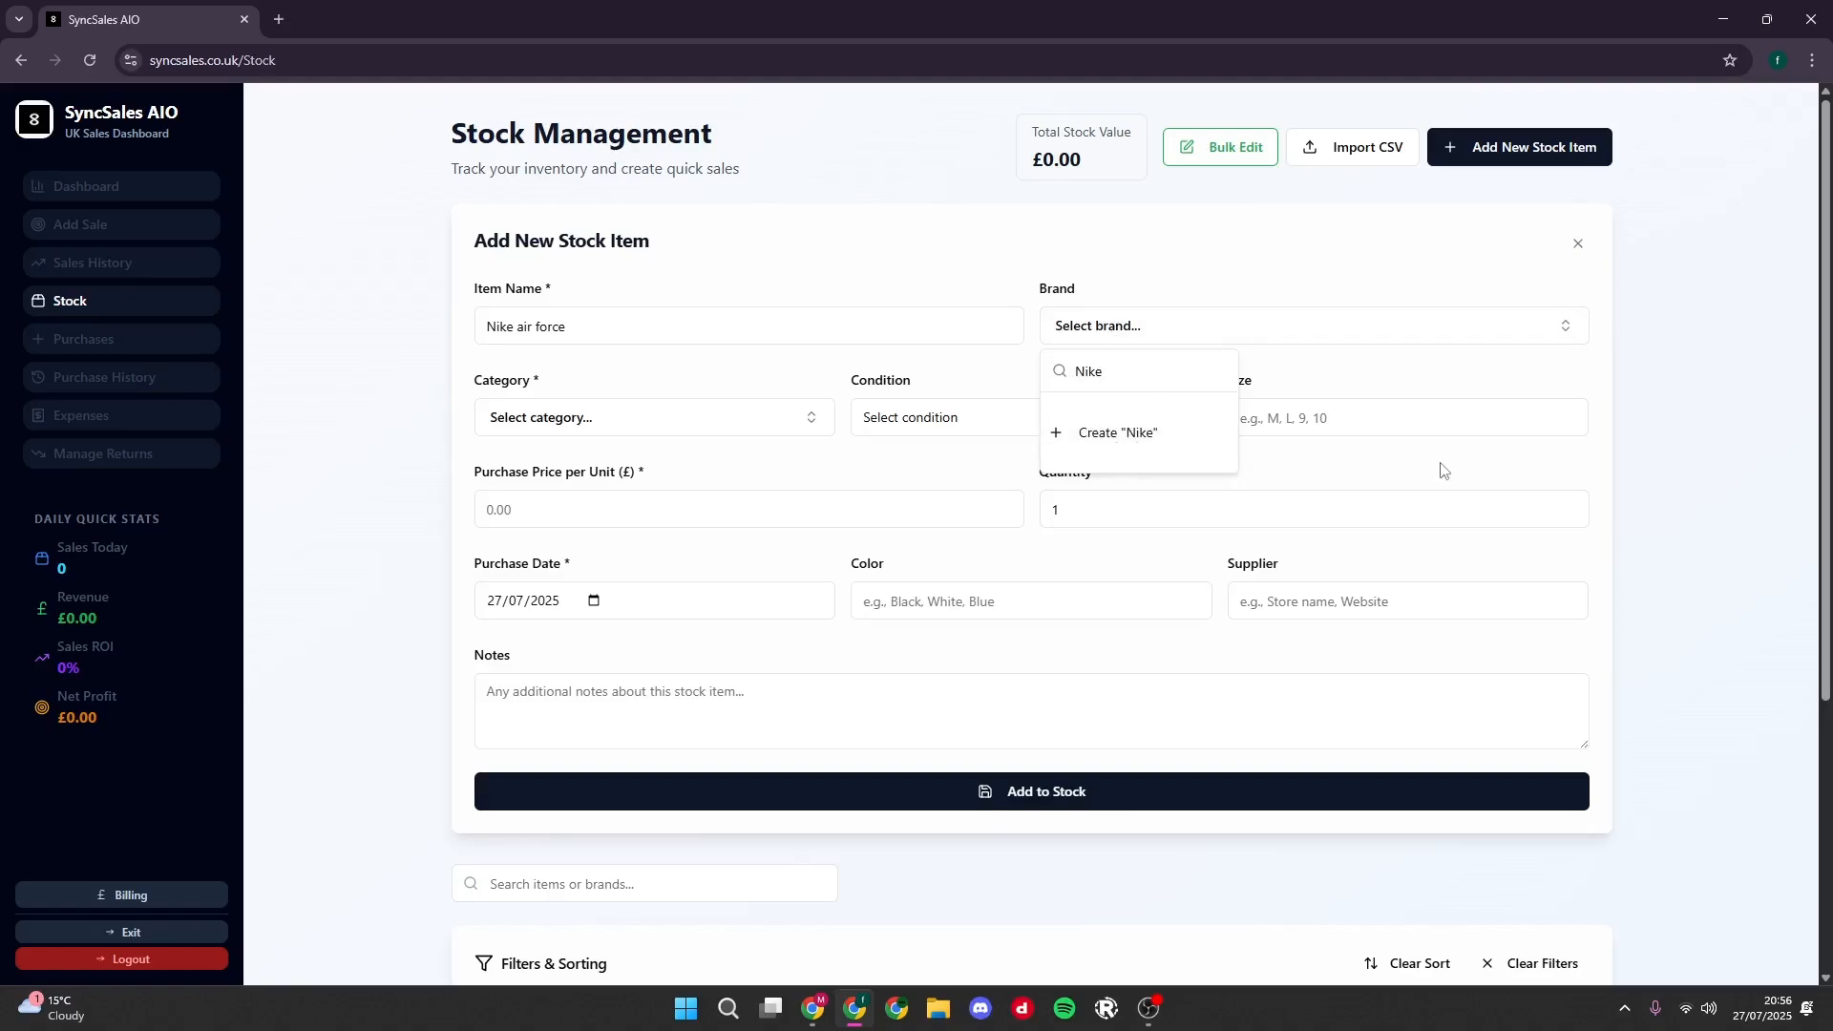
{"action": "key", "text": "Return"}
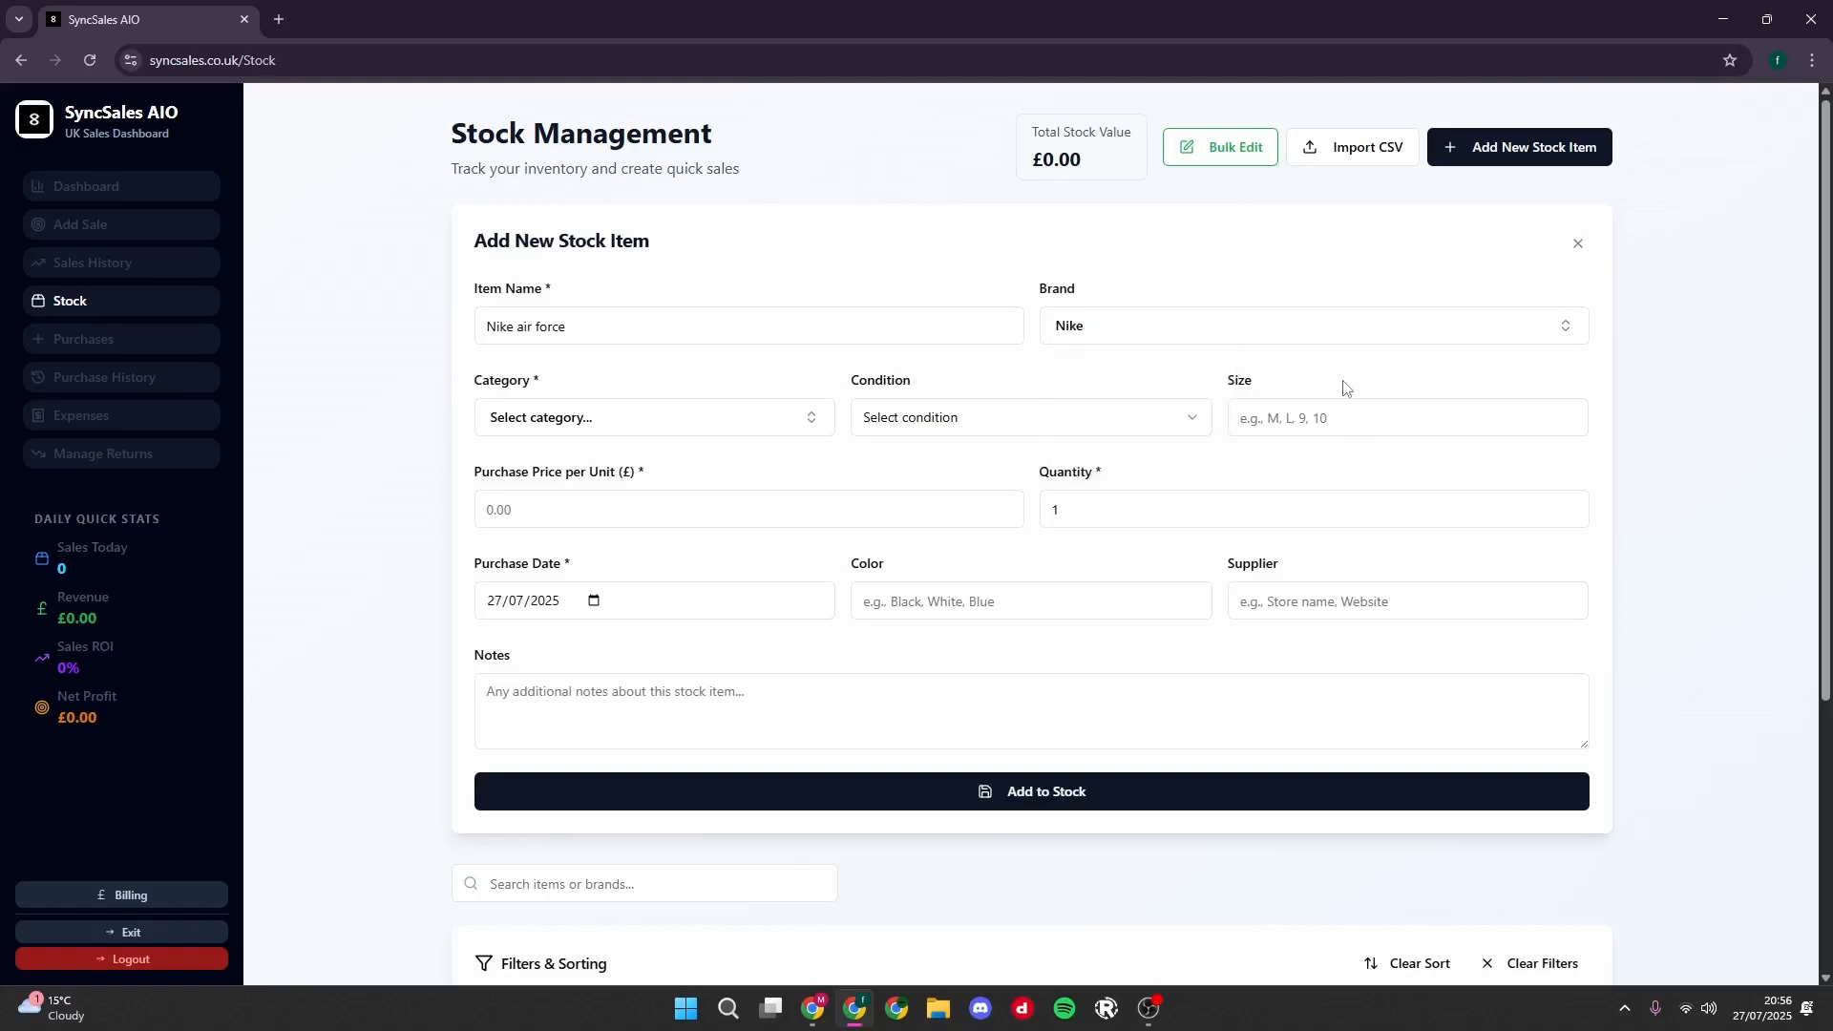
{"action": "left_click", "coordinate": [1346, 338]}
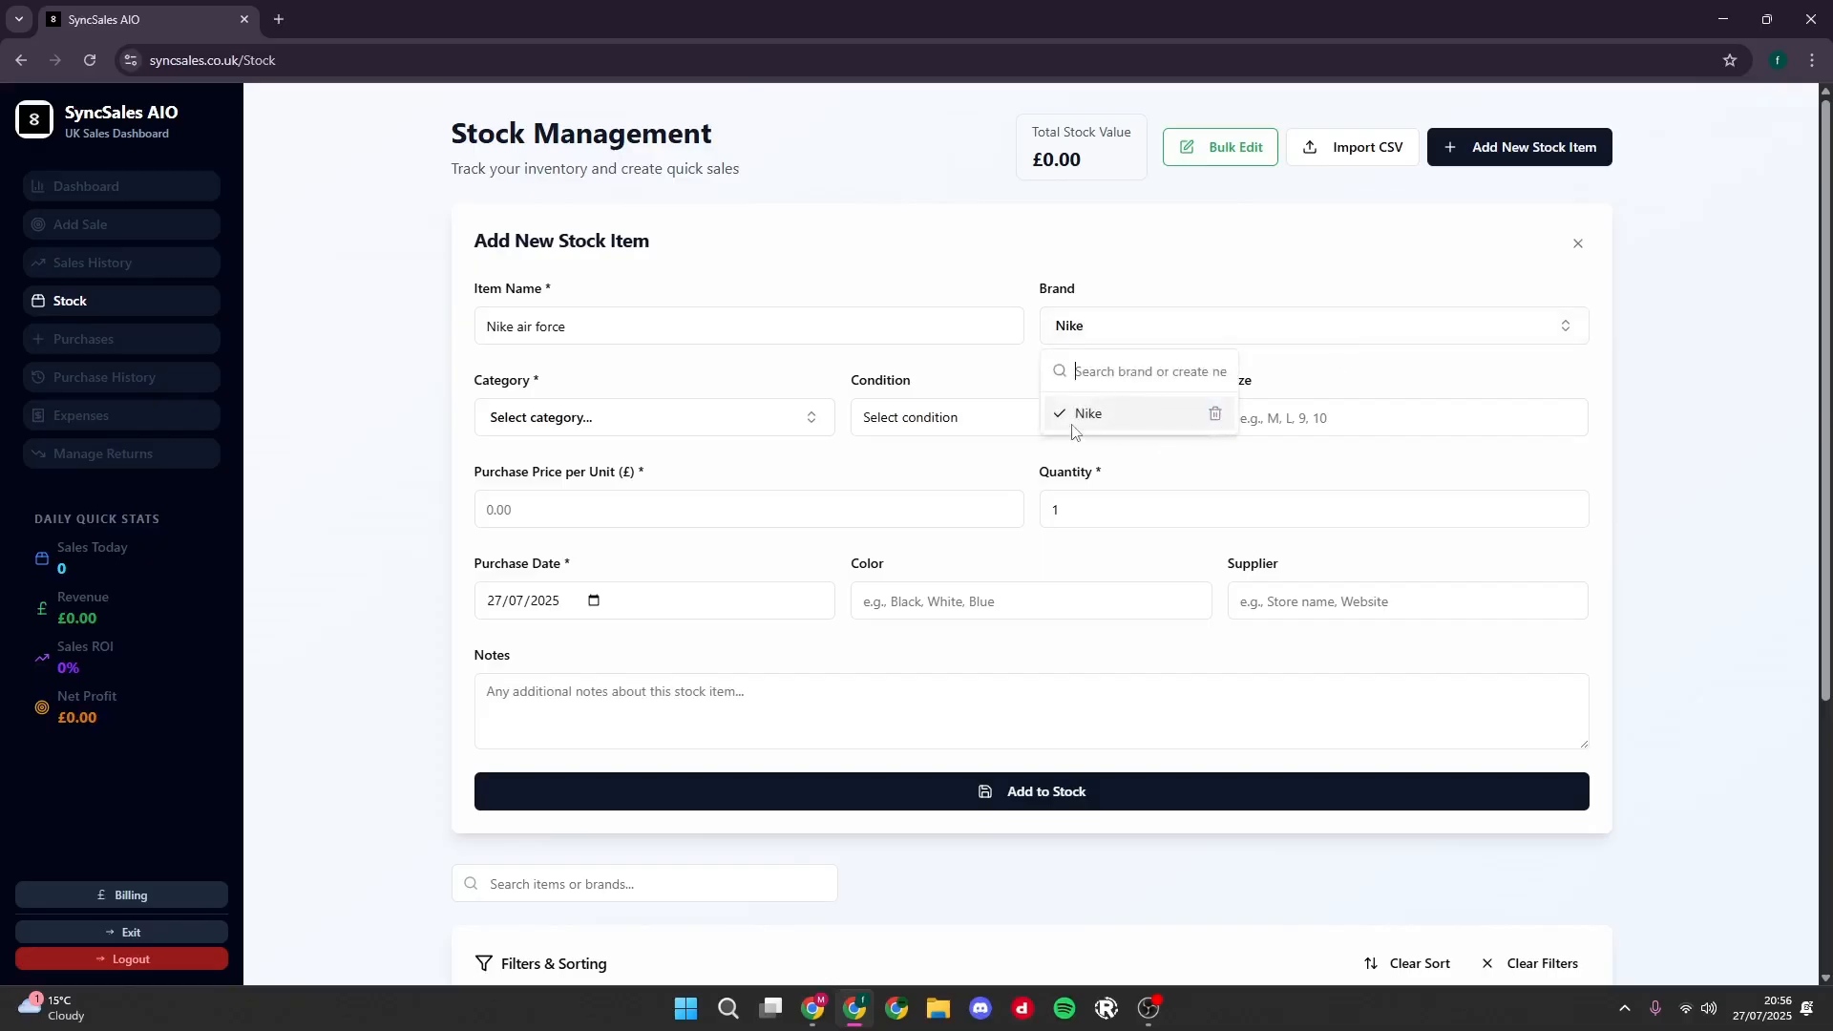
{"action": "left_click", "coordinate": [1013, 388]}
- Create the category "footwear" and assign it to the new stock item
{"action": "left_click", "coordinate": [671, 420]}
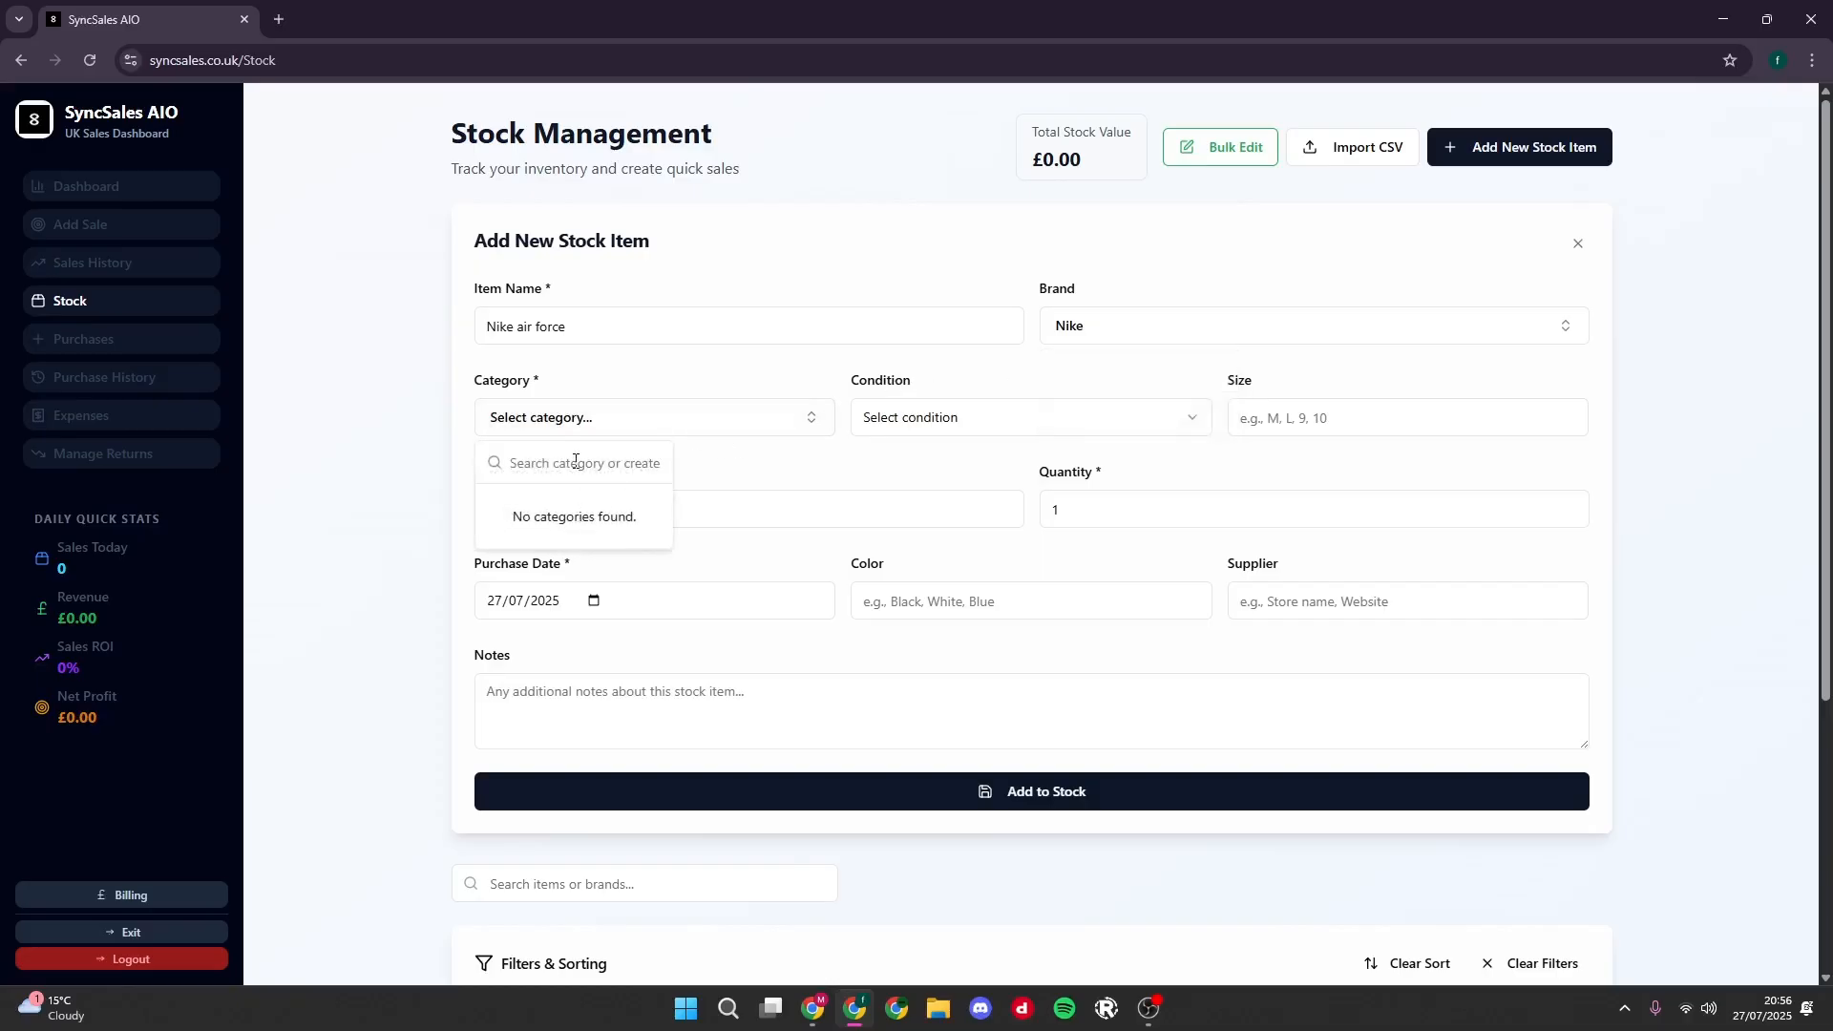
{"action": "type", "text": "foot"}
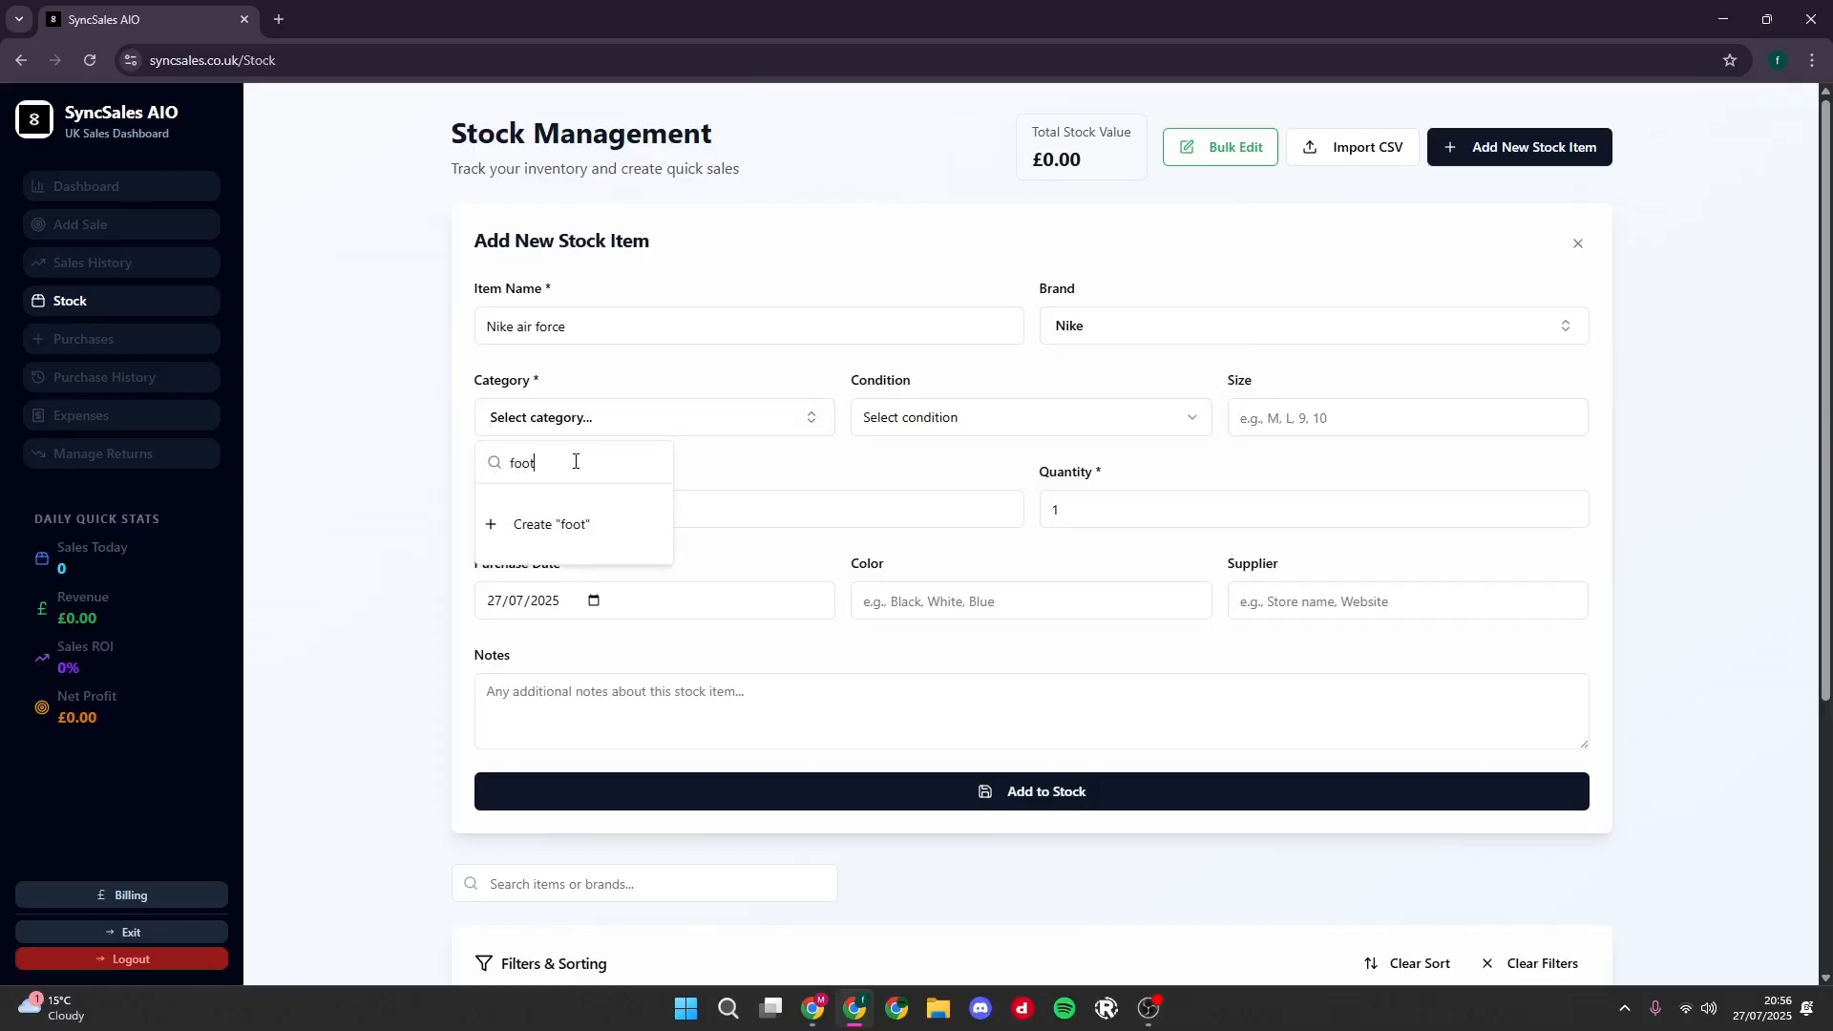
{"action": "type", "text": "wear"}
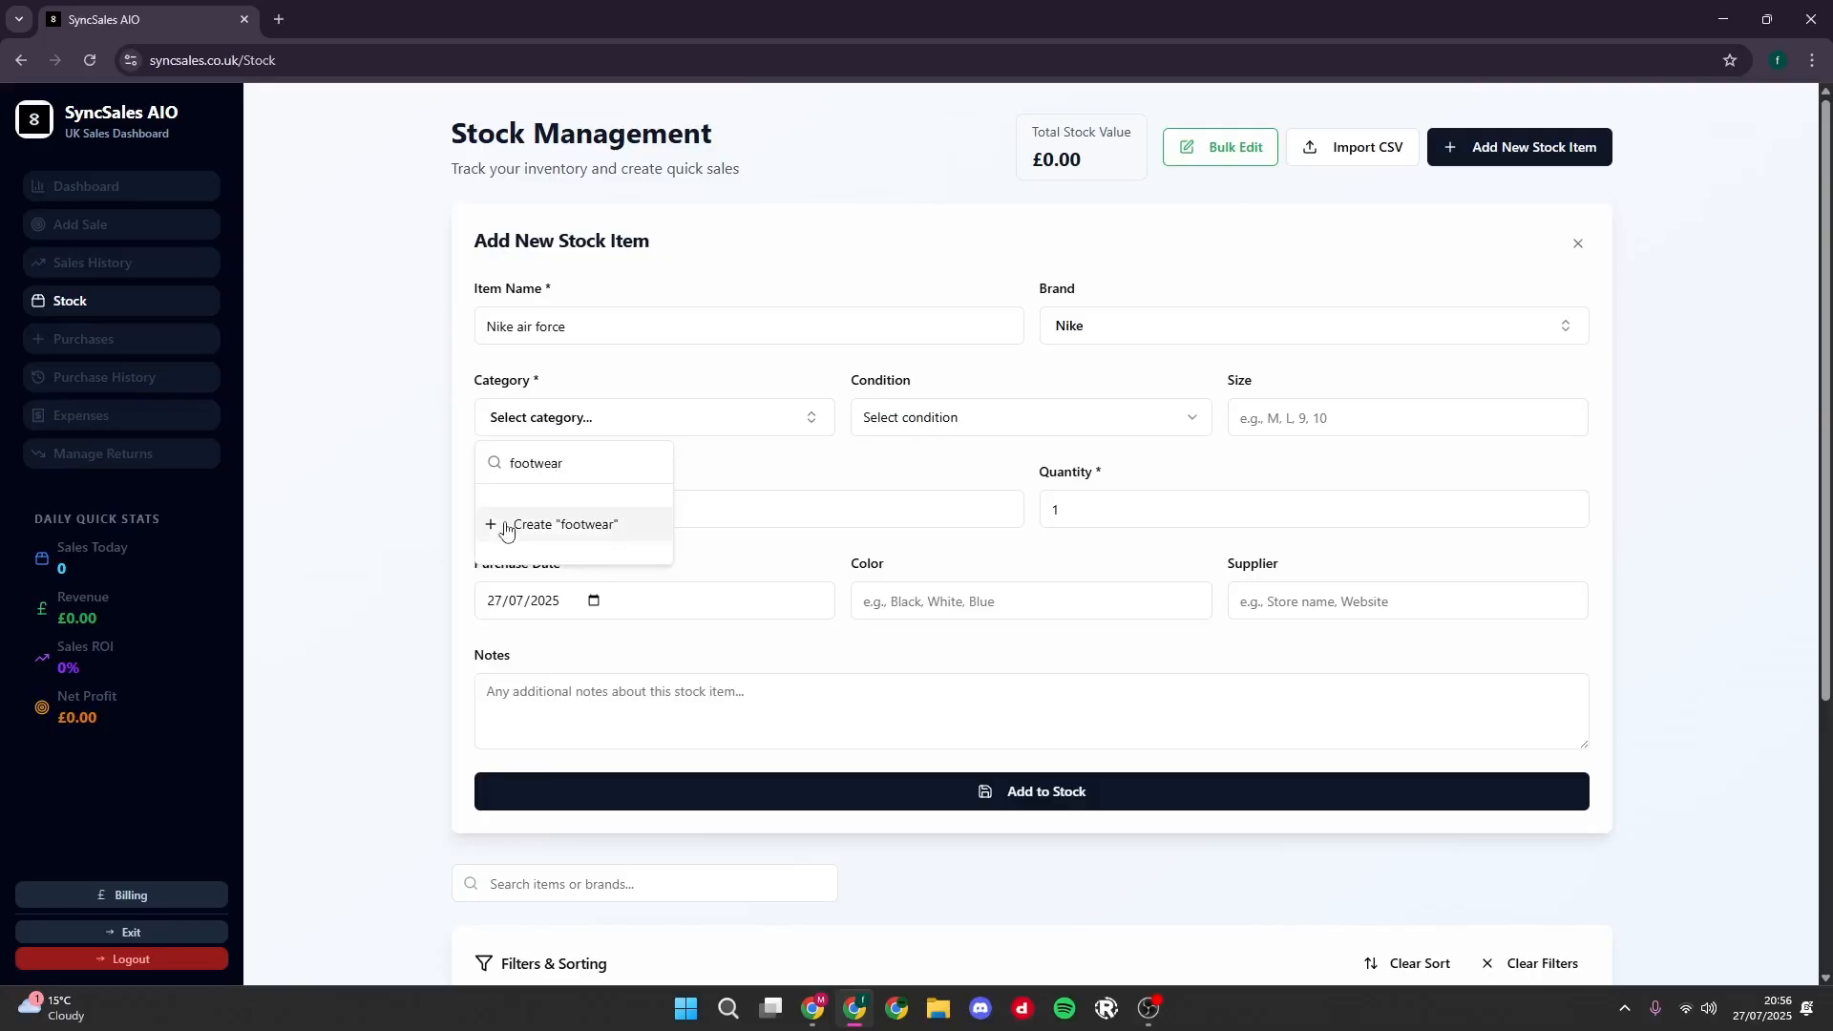
{"action": "key", "text": "Return"}
- Set the new stock item's condition to New and its size to 10
{"action": "left_click", "coordinate": [1001, 424]}
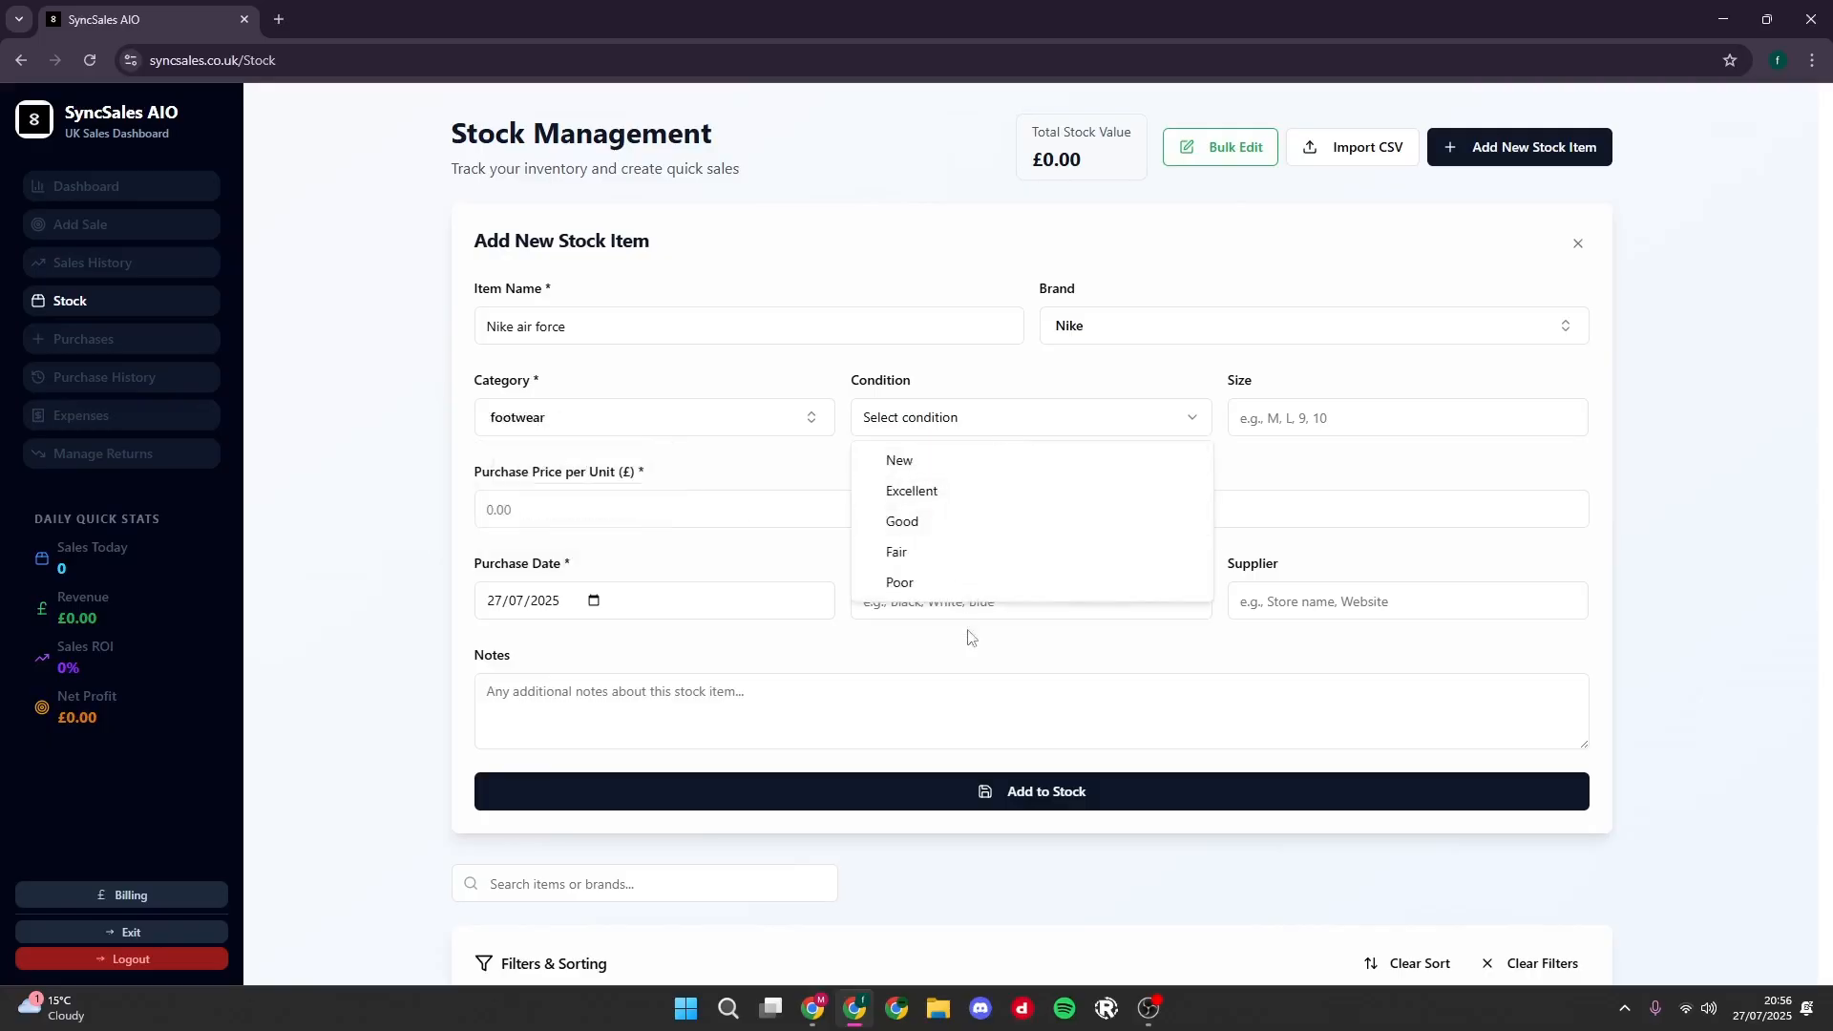
{"action": "left_click", "coordinate": [956, 471]}
{"action": "left_click", "coordinate": [1366, 432]}
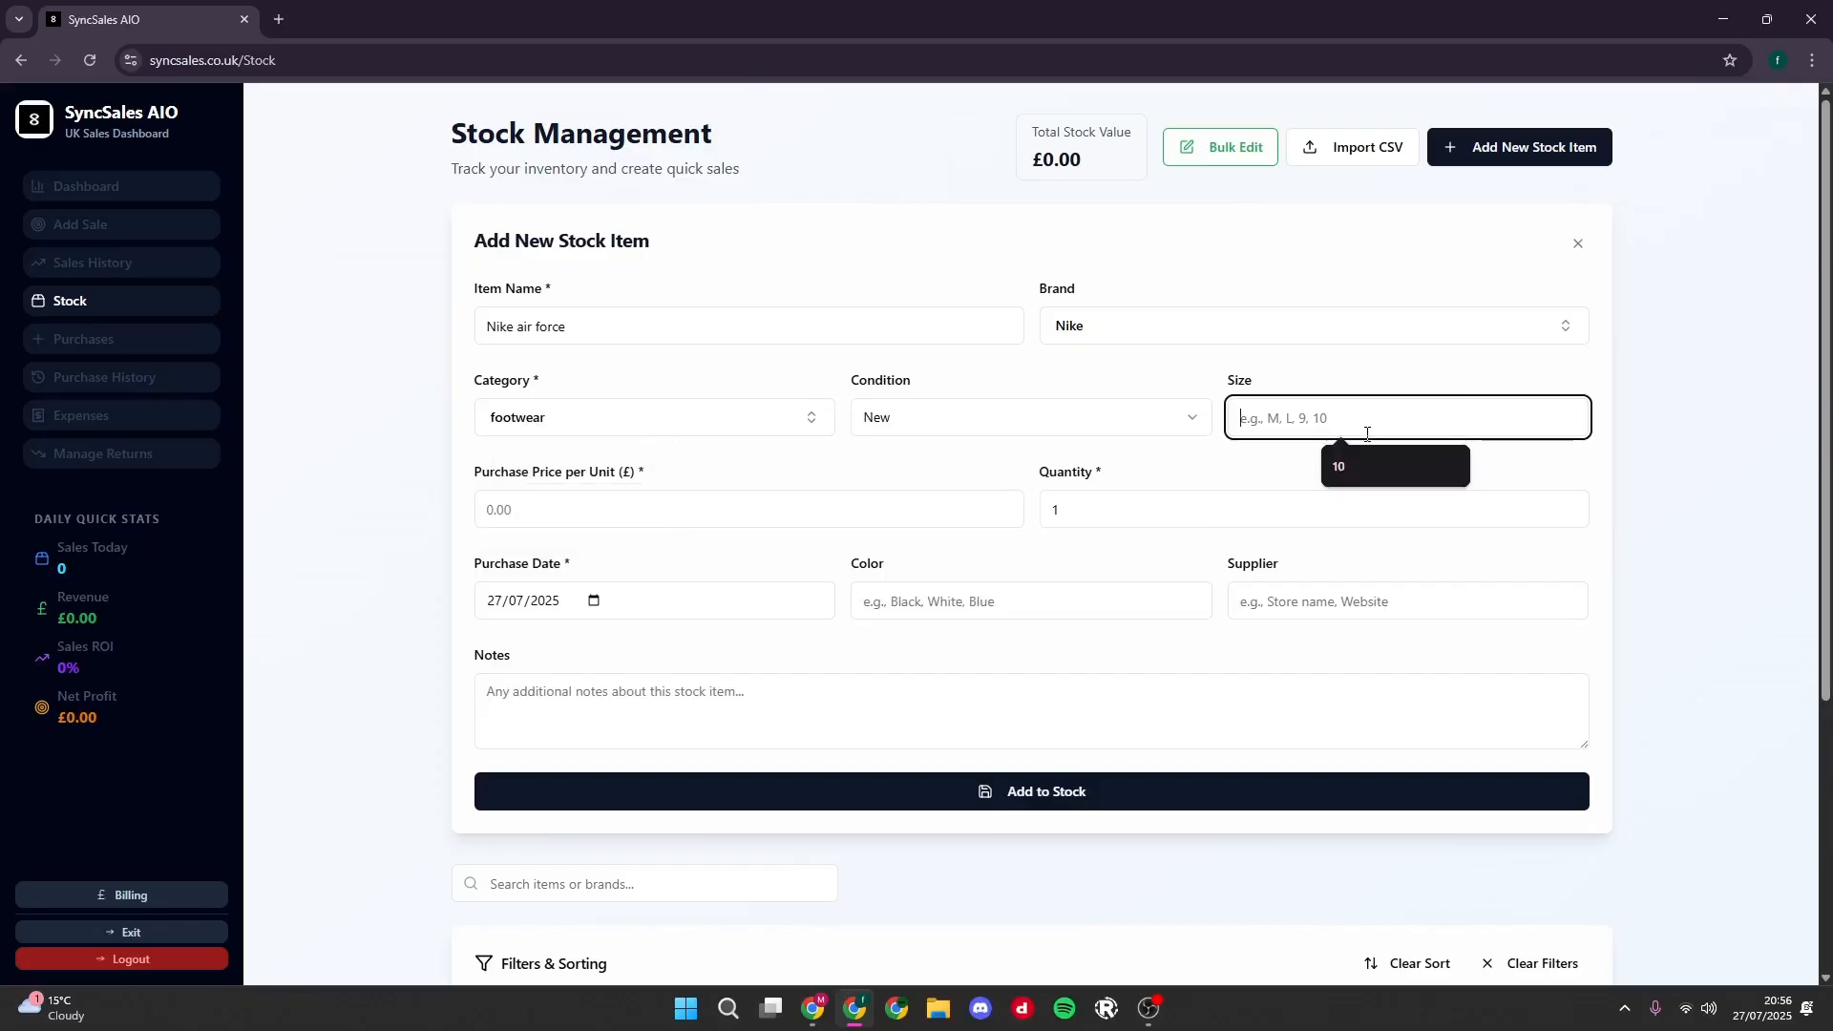
{"action": "type", "text": "Small"}
{"action": "key", "text": "BackSpace"}
{"action": "key", "text": "BackSpace"}
{"action": "key", "text": "BackSpace"}
{"action": "key", "text": "BackSpace"}
{"action": "key", "text": "BackSpace"}
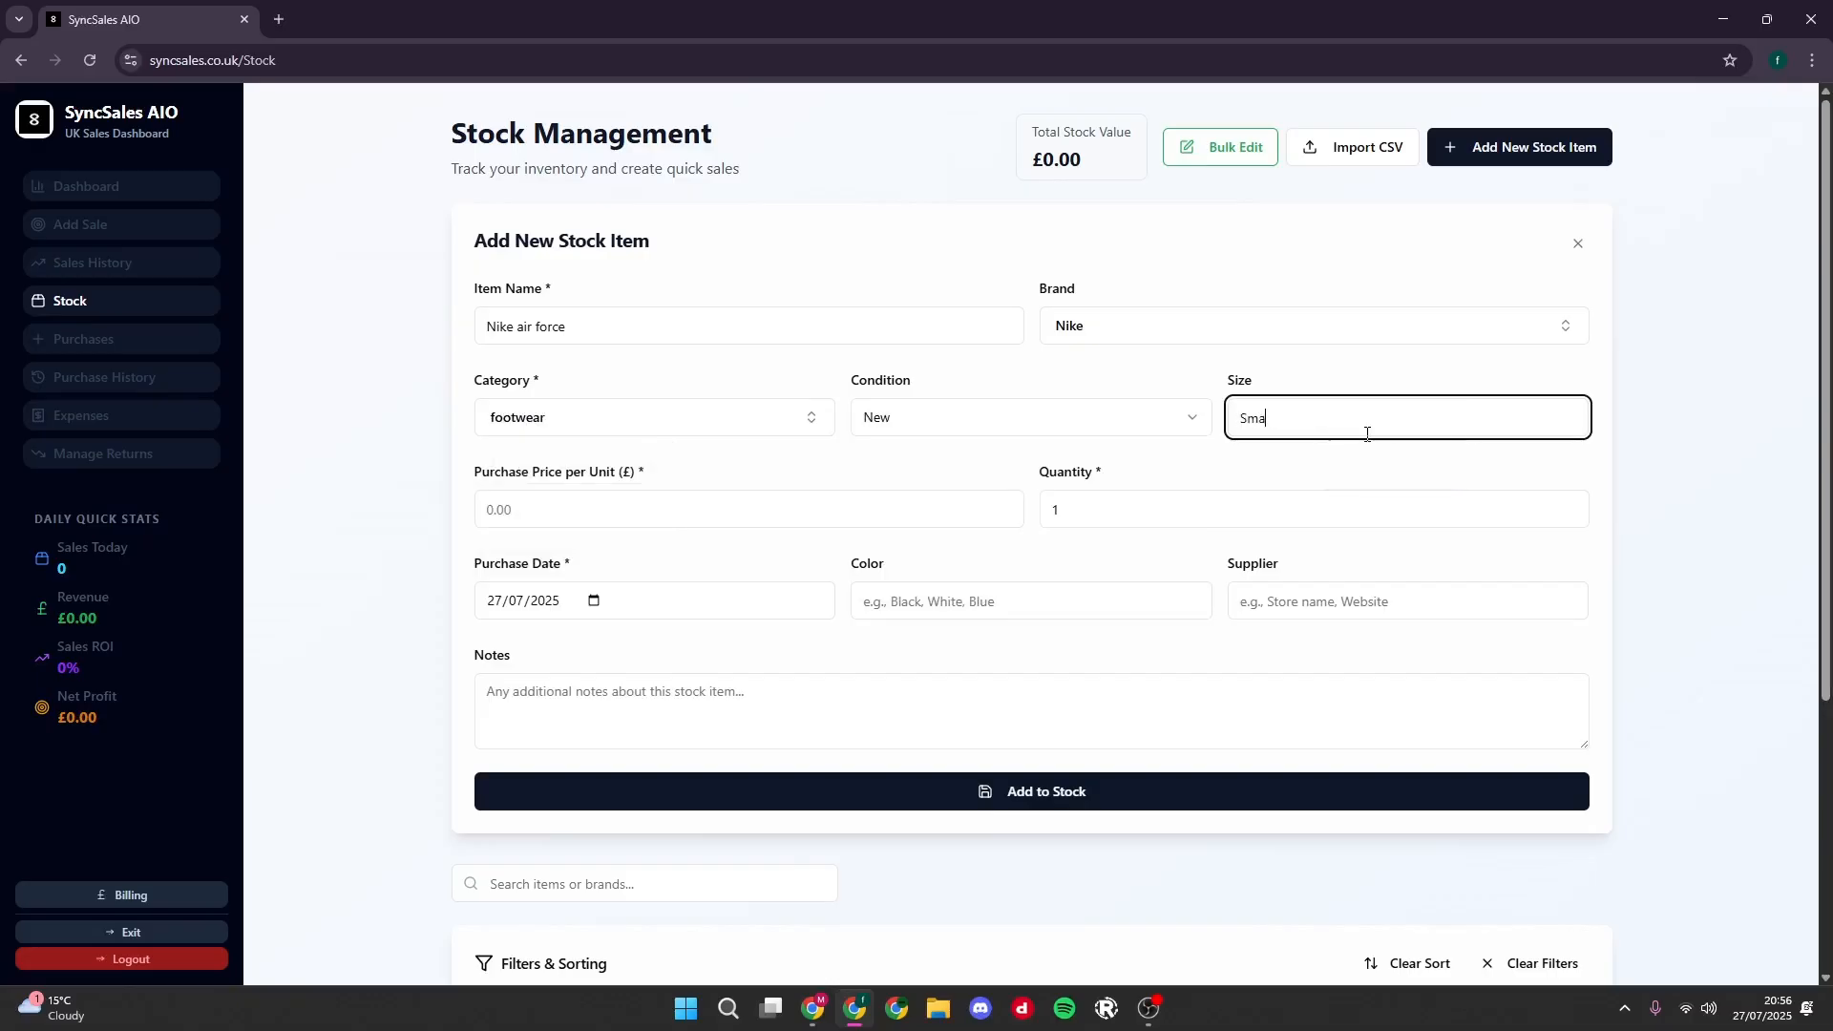
{"action": "type", "text": "10"}
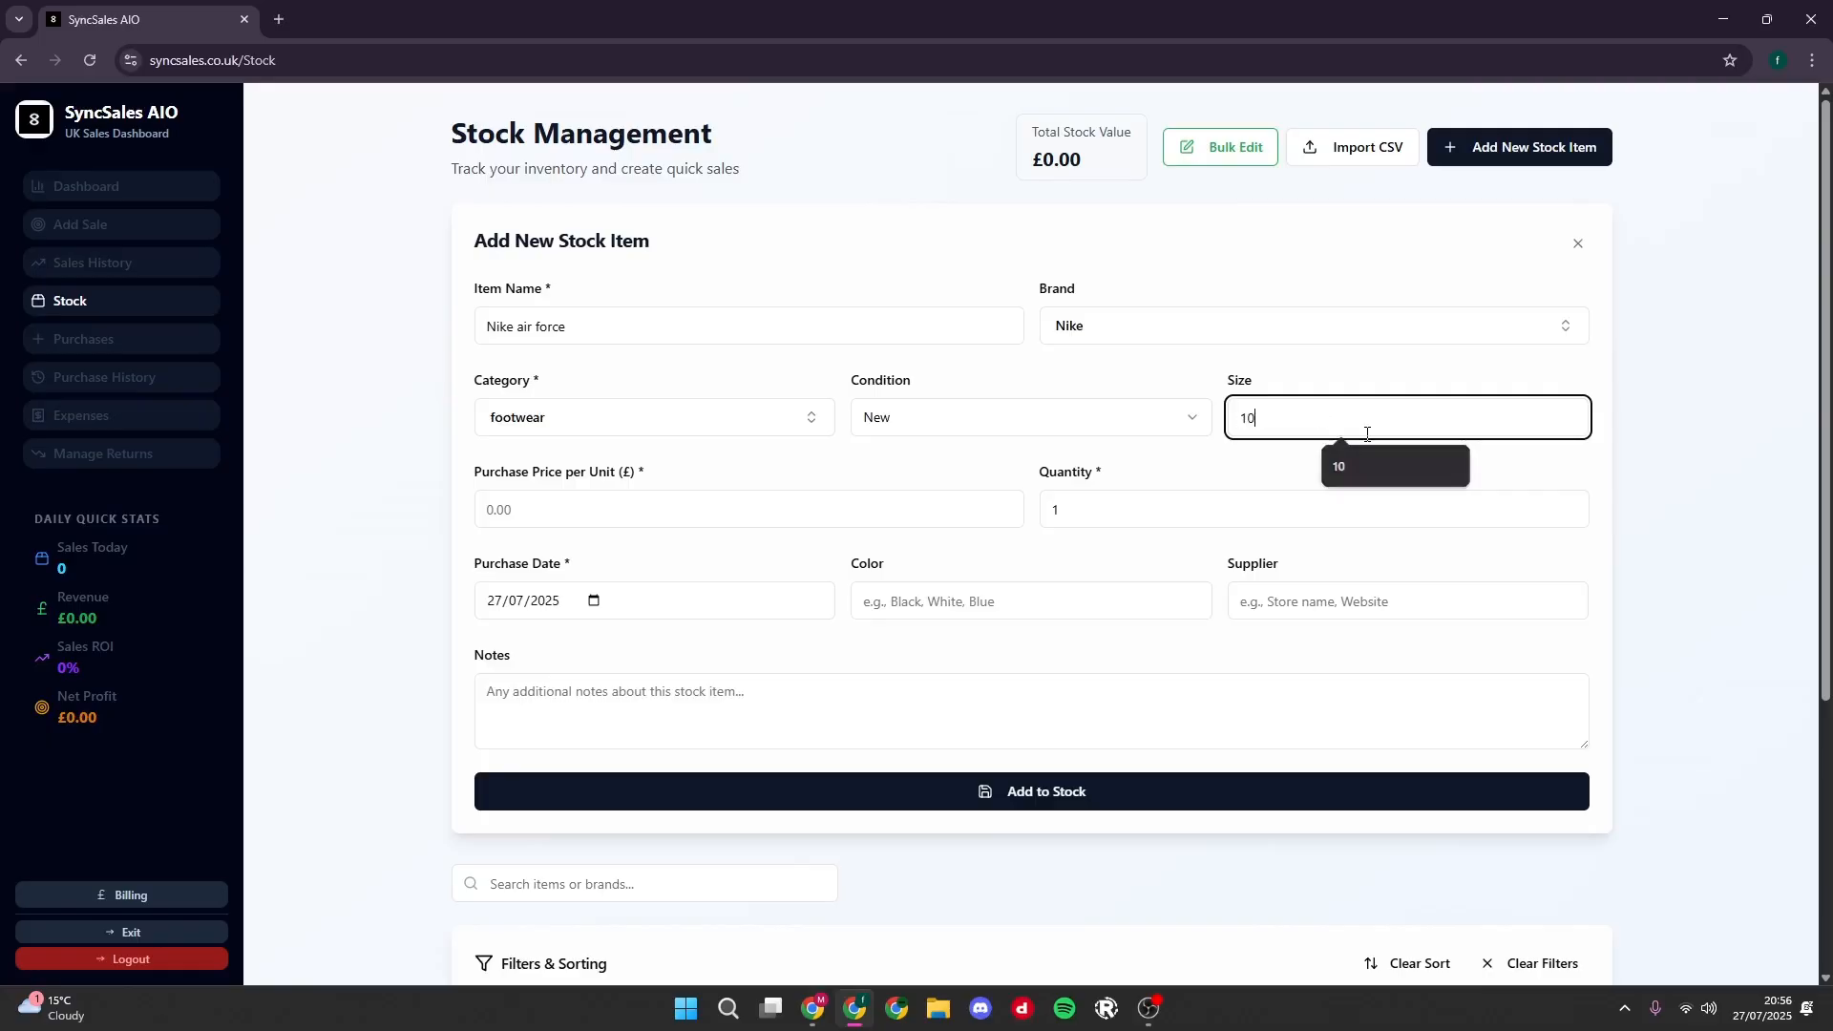
- Change the new stock item's size to Uk10
{"action": "key", "text": "BackSpace"}
{"action": "key", "text": "BackSpace"}
{"action": "type", "text": "Uk"}
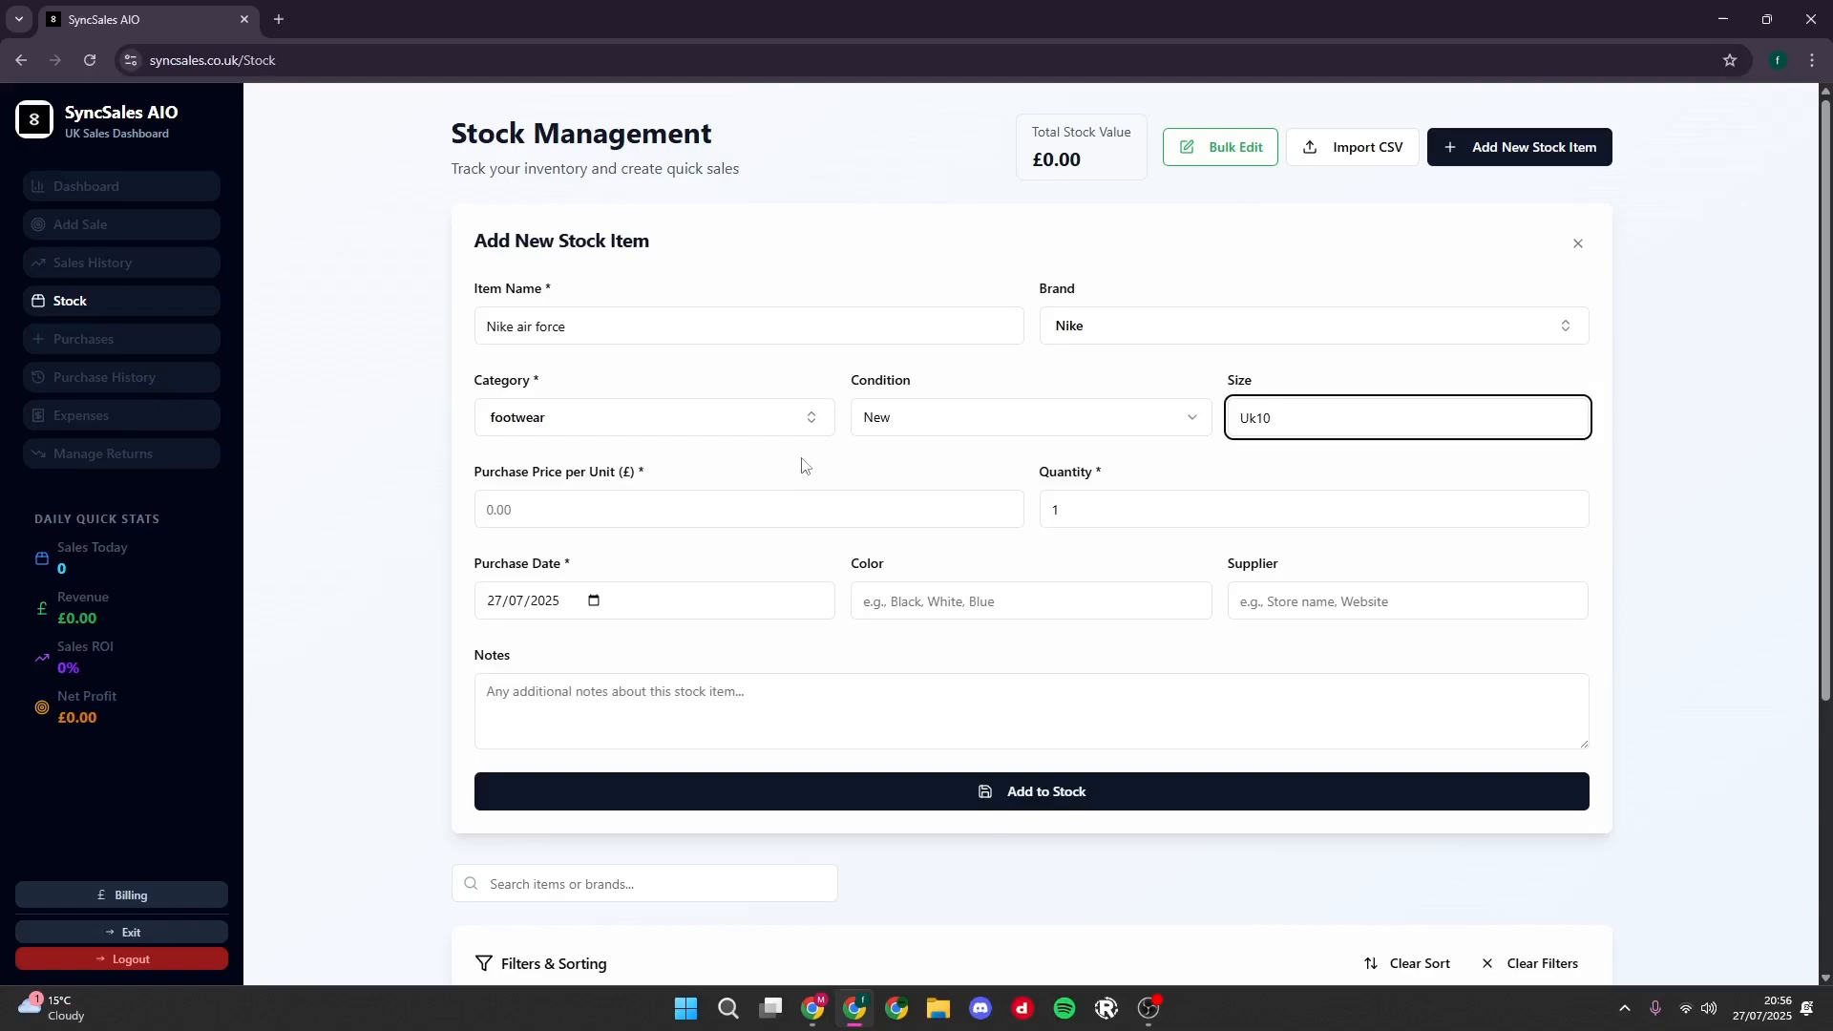
- Set the new stock item's purchase price per unit to £80 and its quantity to 10
{"action": "left_click", "coordinate": [756, 506]}
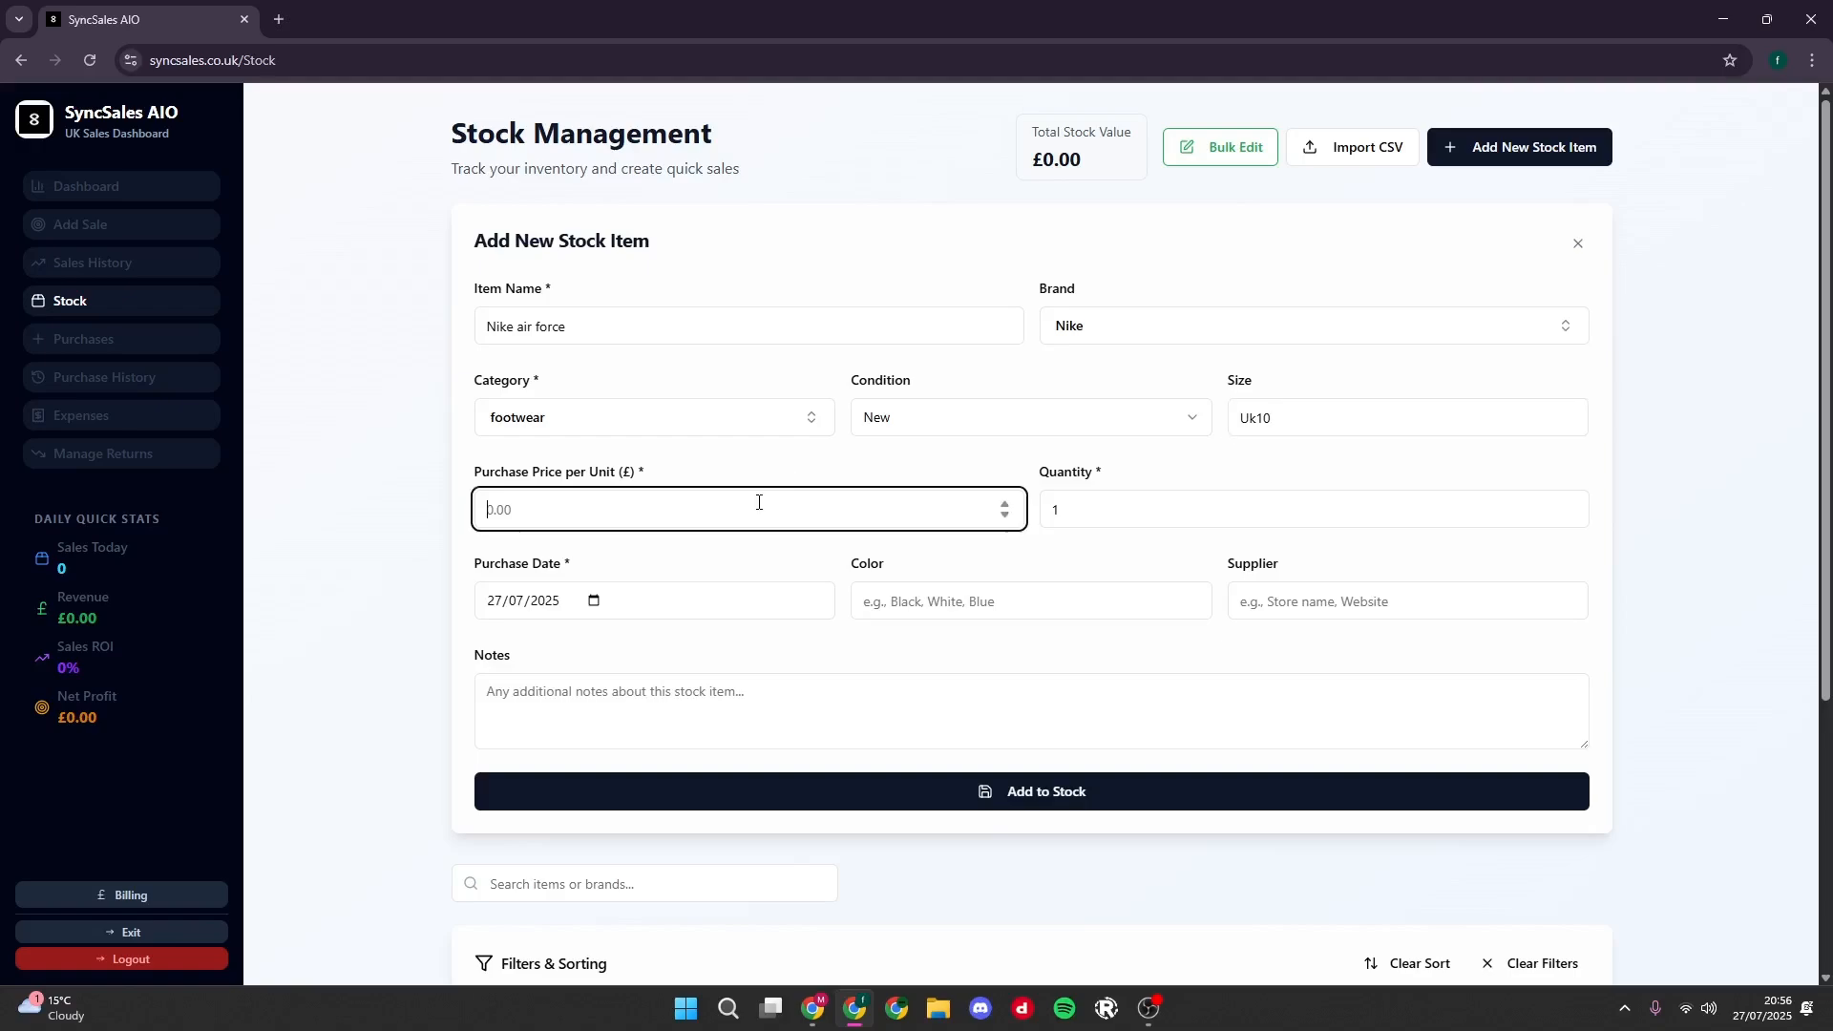
{"action": "left_click_drag", "start_coordinate": [674, 473], "coordinate": [475, 482]}
{"action": "left_click", "coordinate": [673, 468]}
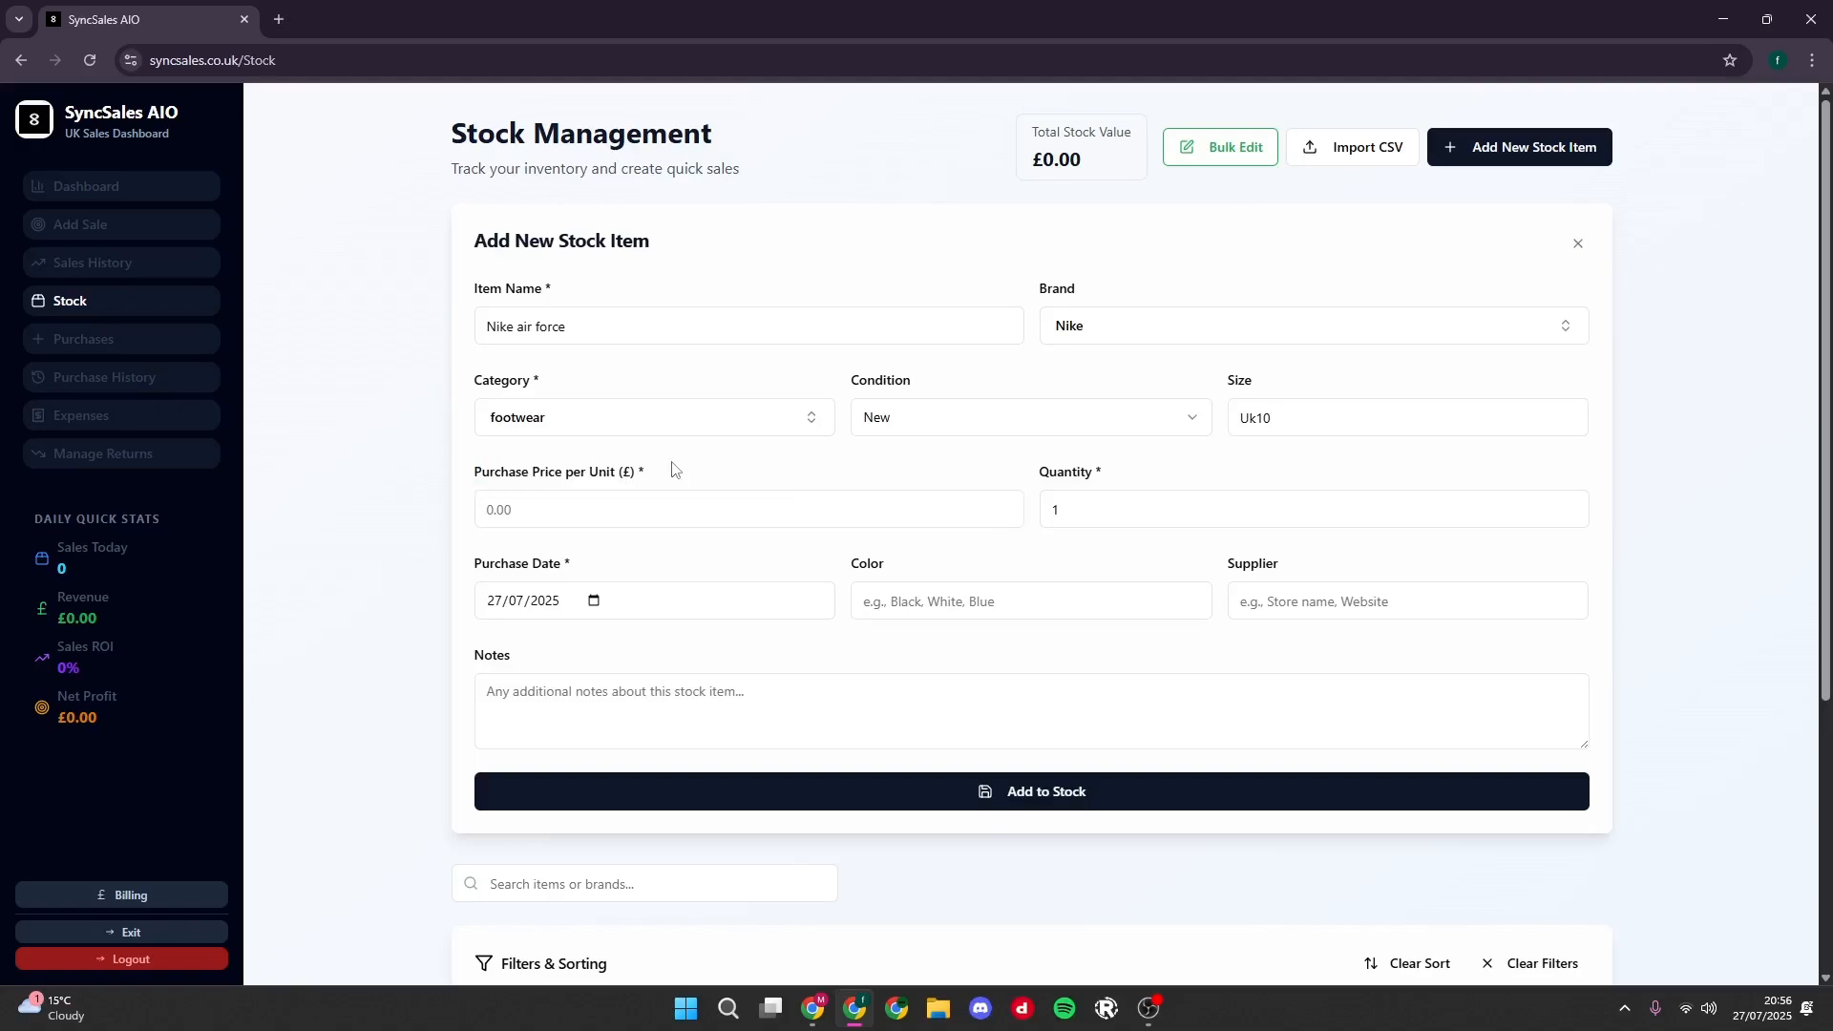
{"action": "left_click", "coordinate": [683, 506]}
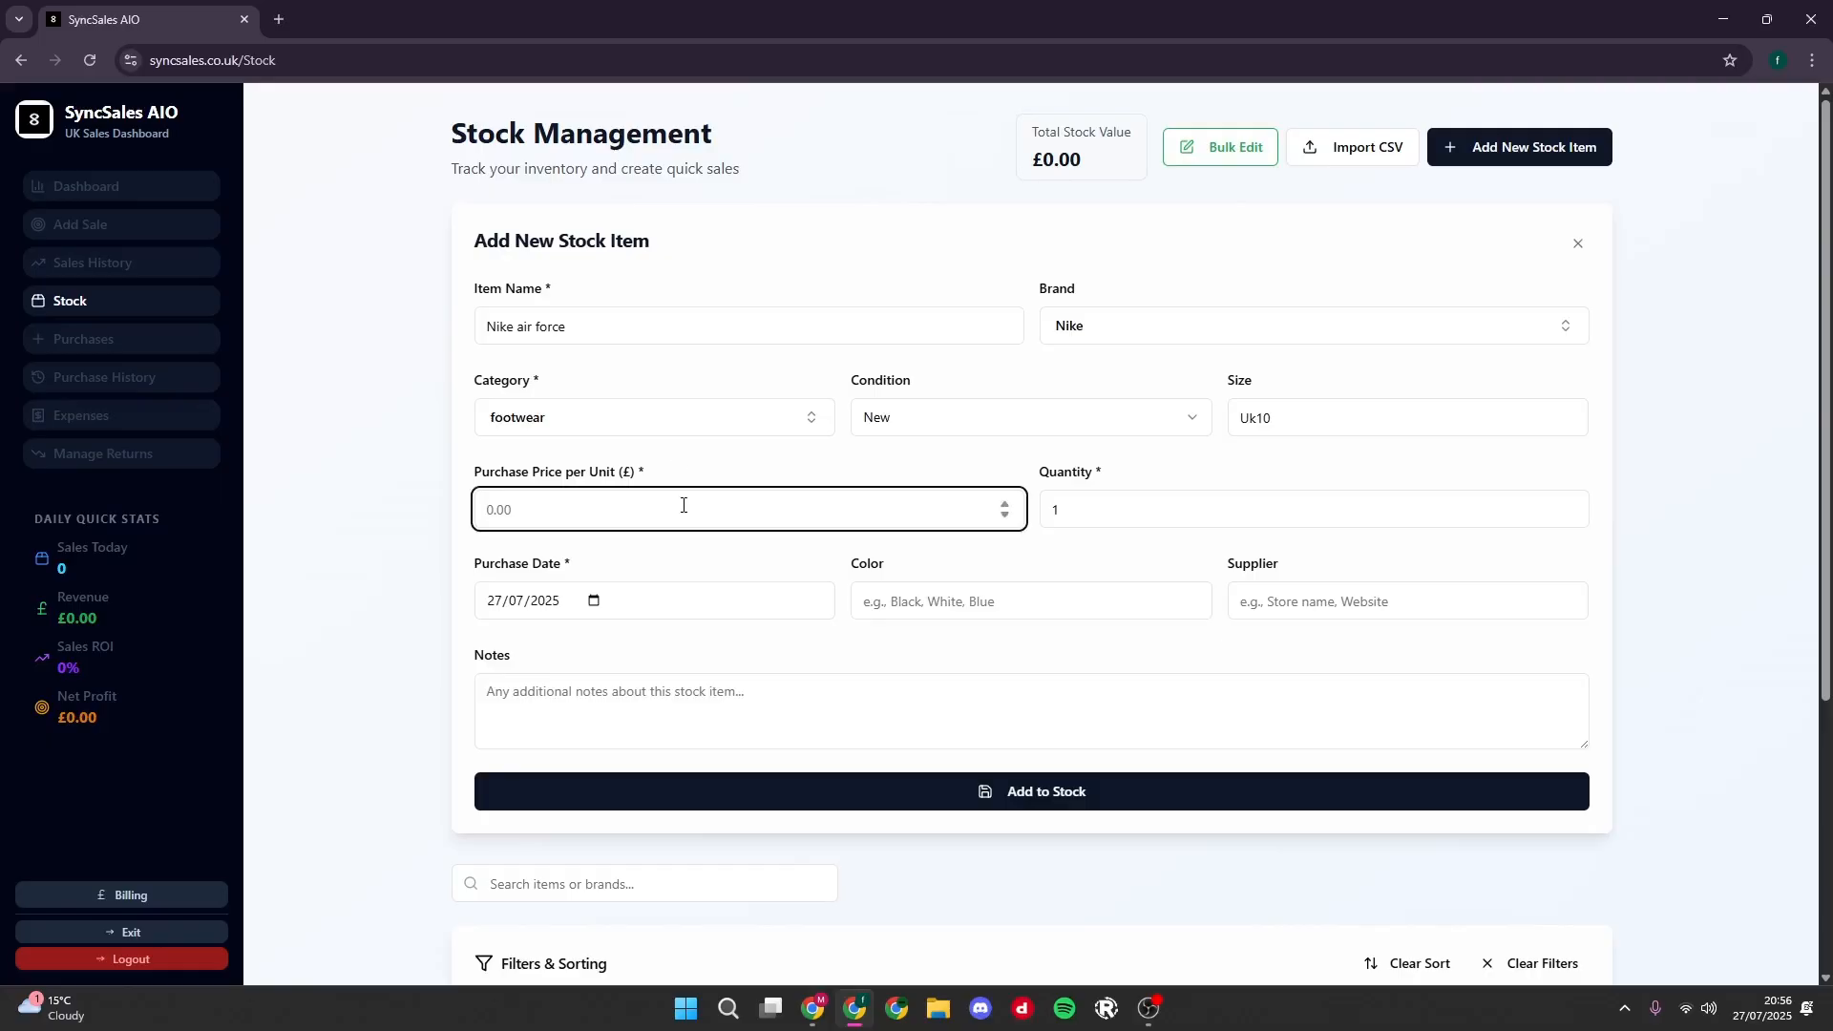
{"action": "type", "text": "80"}
{"action": "key", "text": "Tab"}
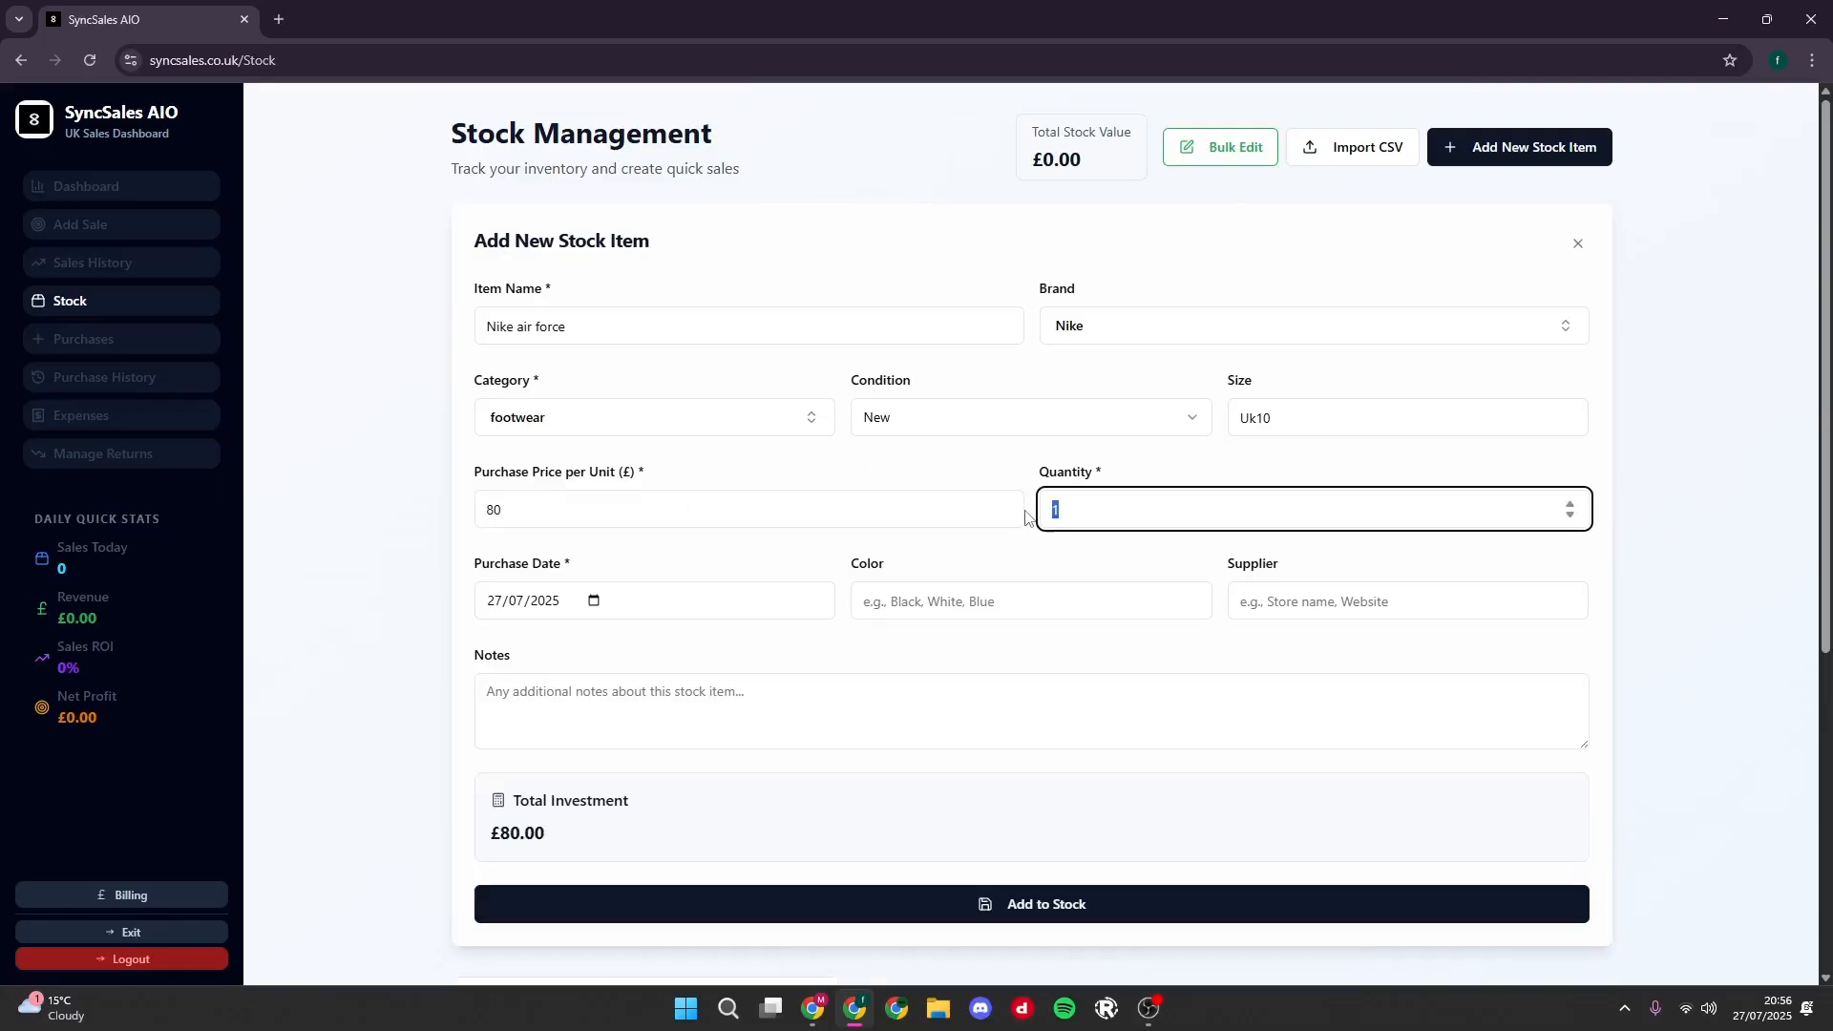
{"action": "type", "text": "10"}
- Enter WHITE as the item's color, leave supplier and notes empty, and add the item to stock
{"action": "left_click", "coordinate": [846, 568]}
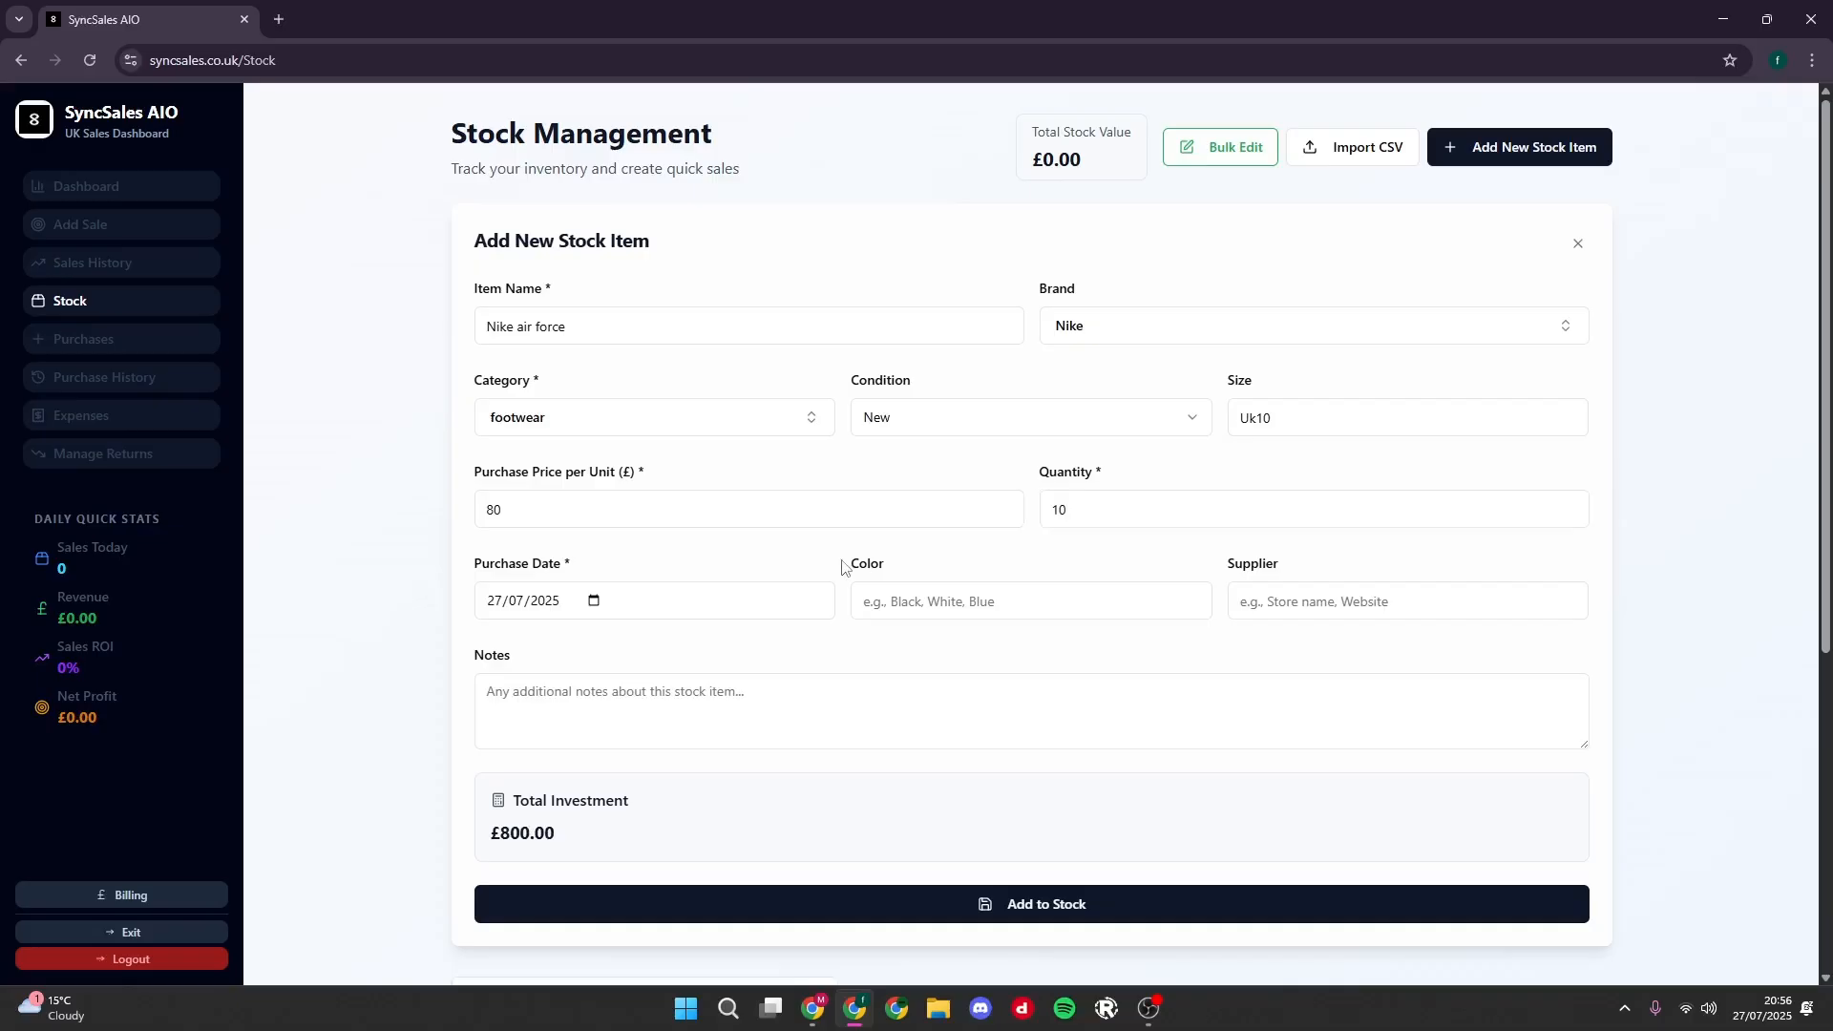
{"action": "left_click", "coordinate": [906, 598]}
{"action": "type", "text": "WH"}
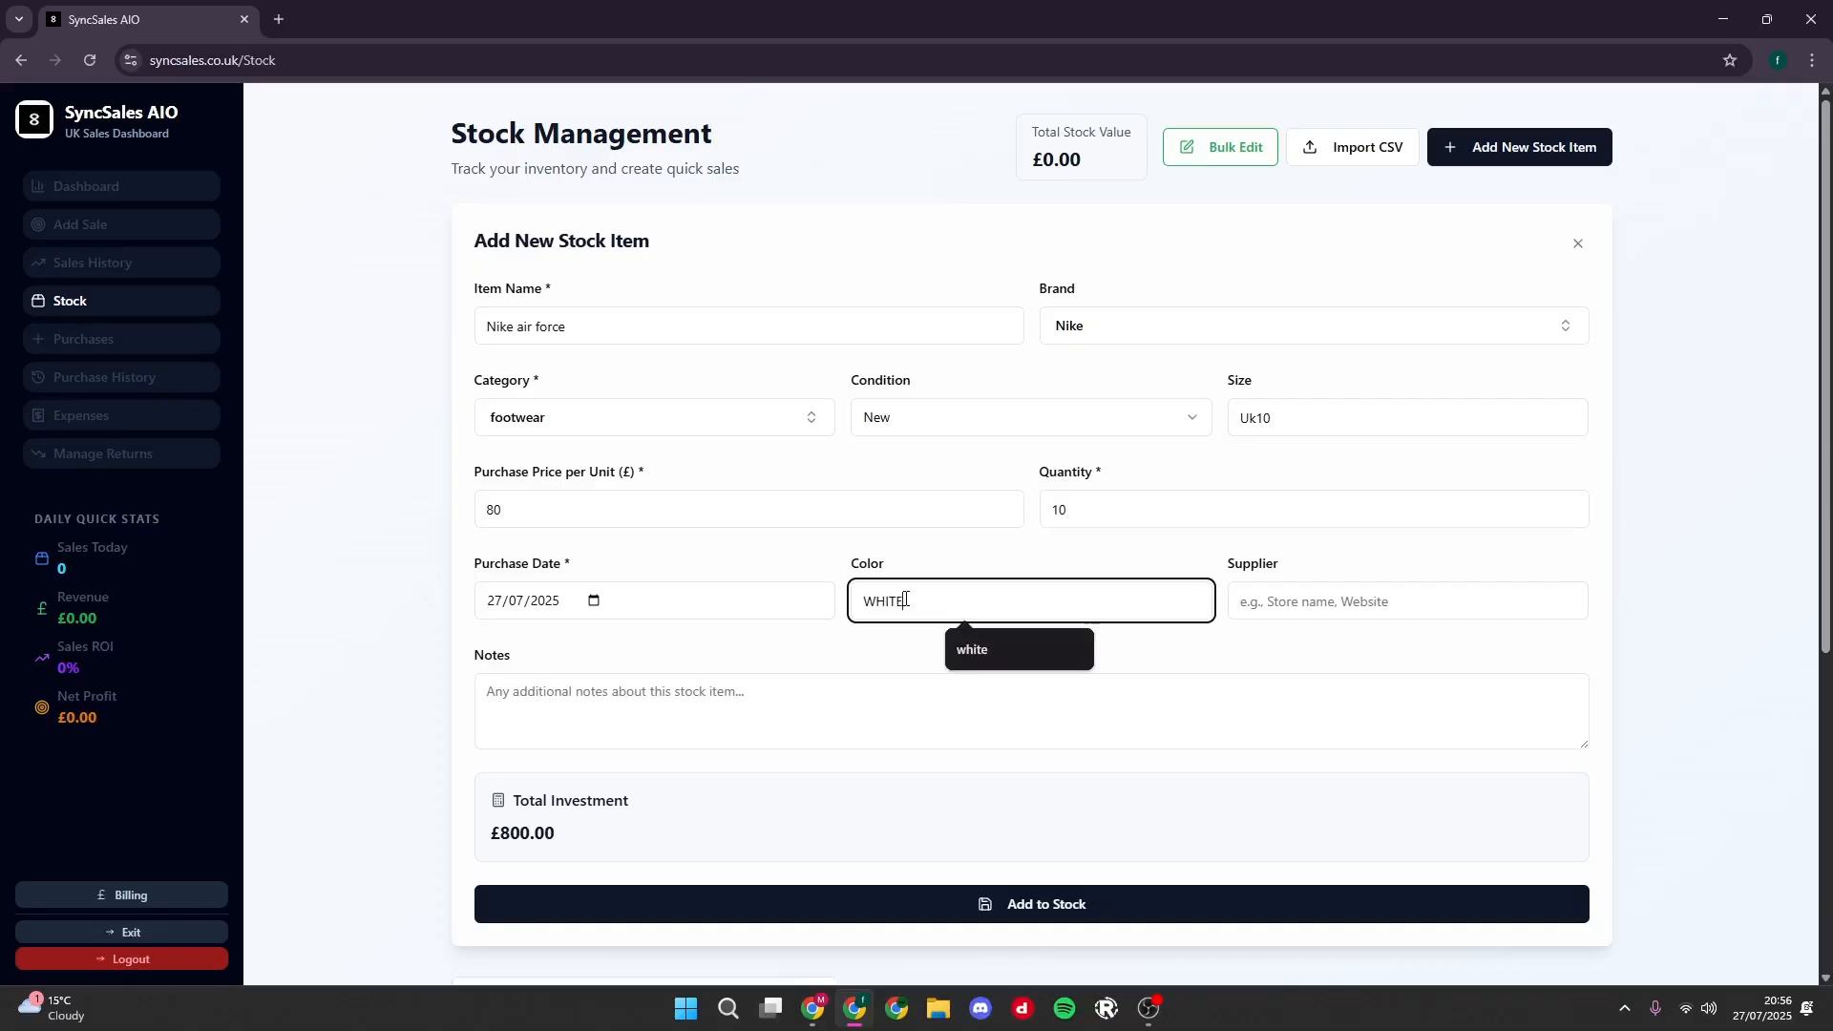
{"action": "type", "text": "ITE"}
{"action": "left_click", "coordinate": [1314, 597]}
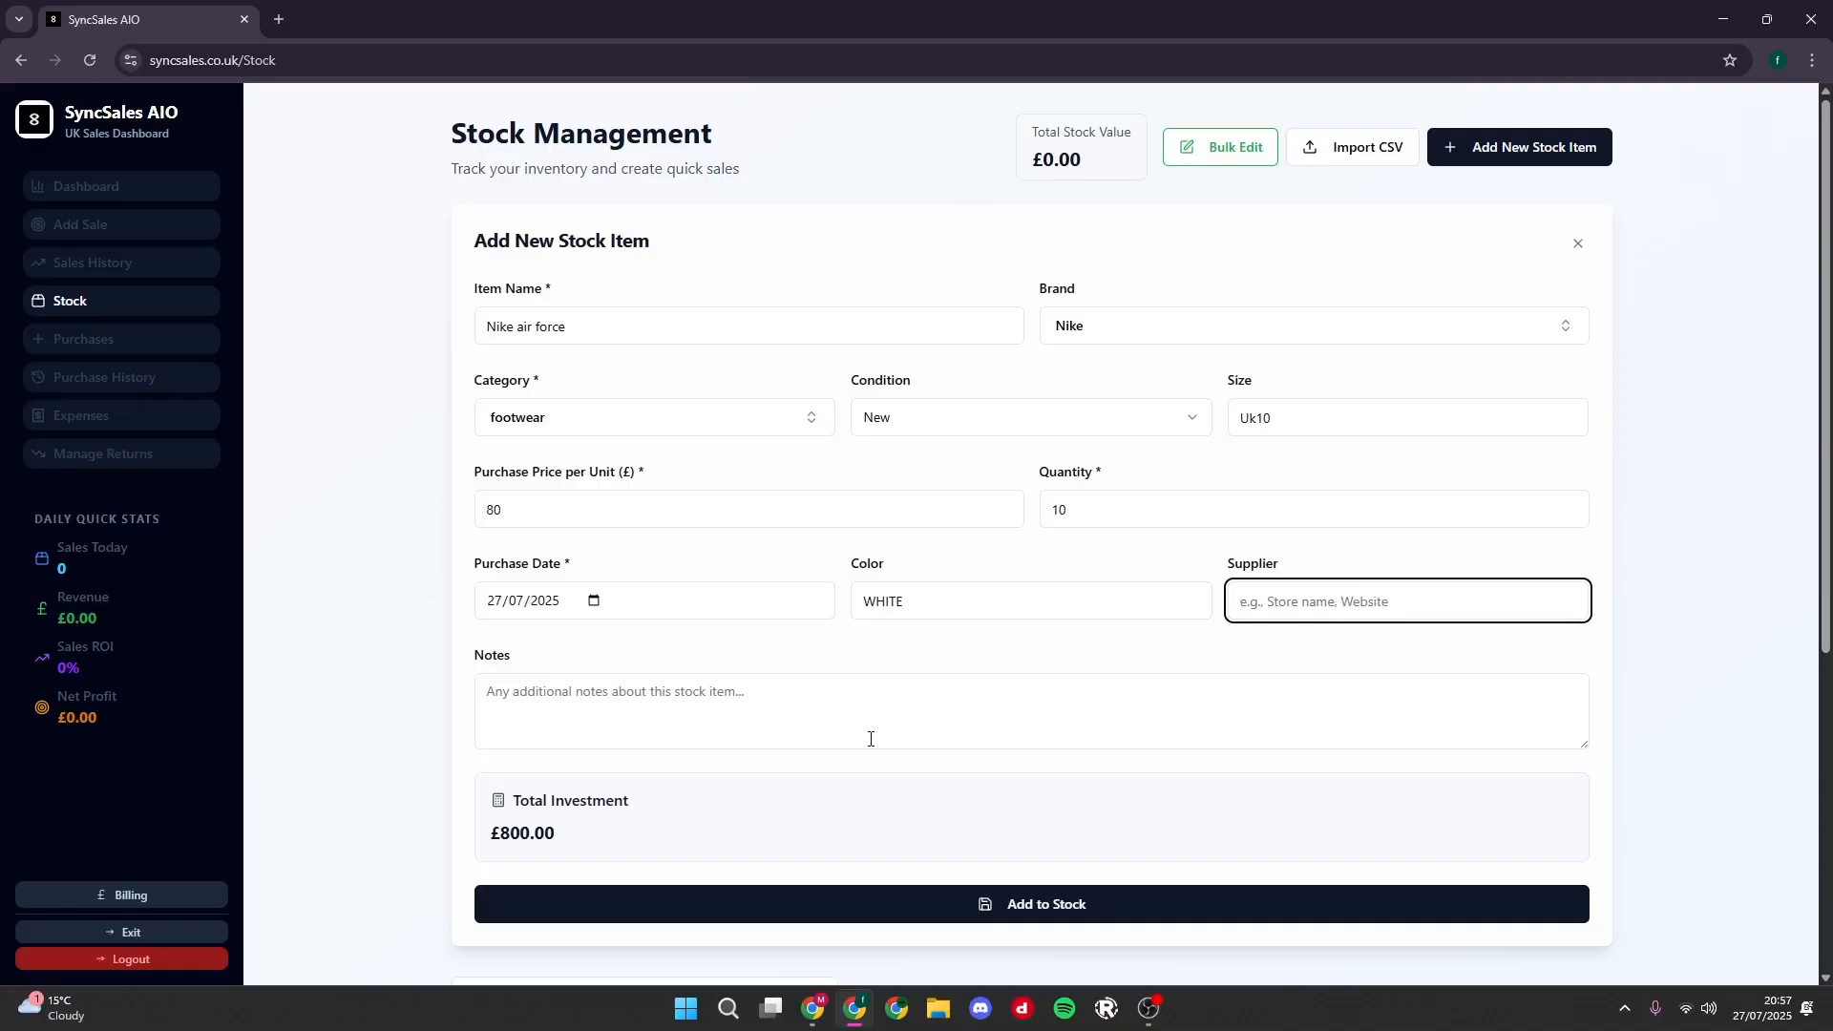
{"action": "left_click", "coordinate": [684, 661]}
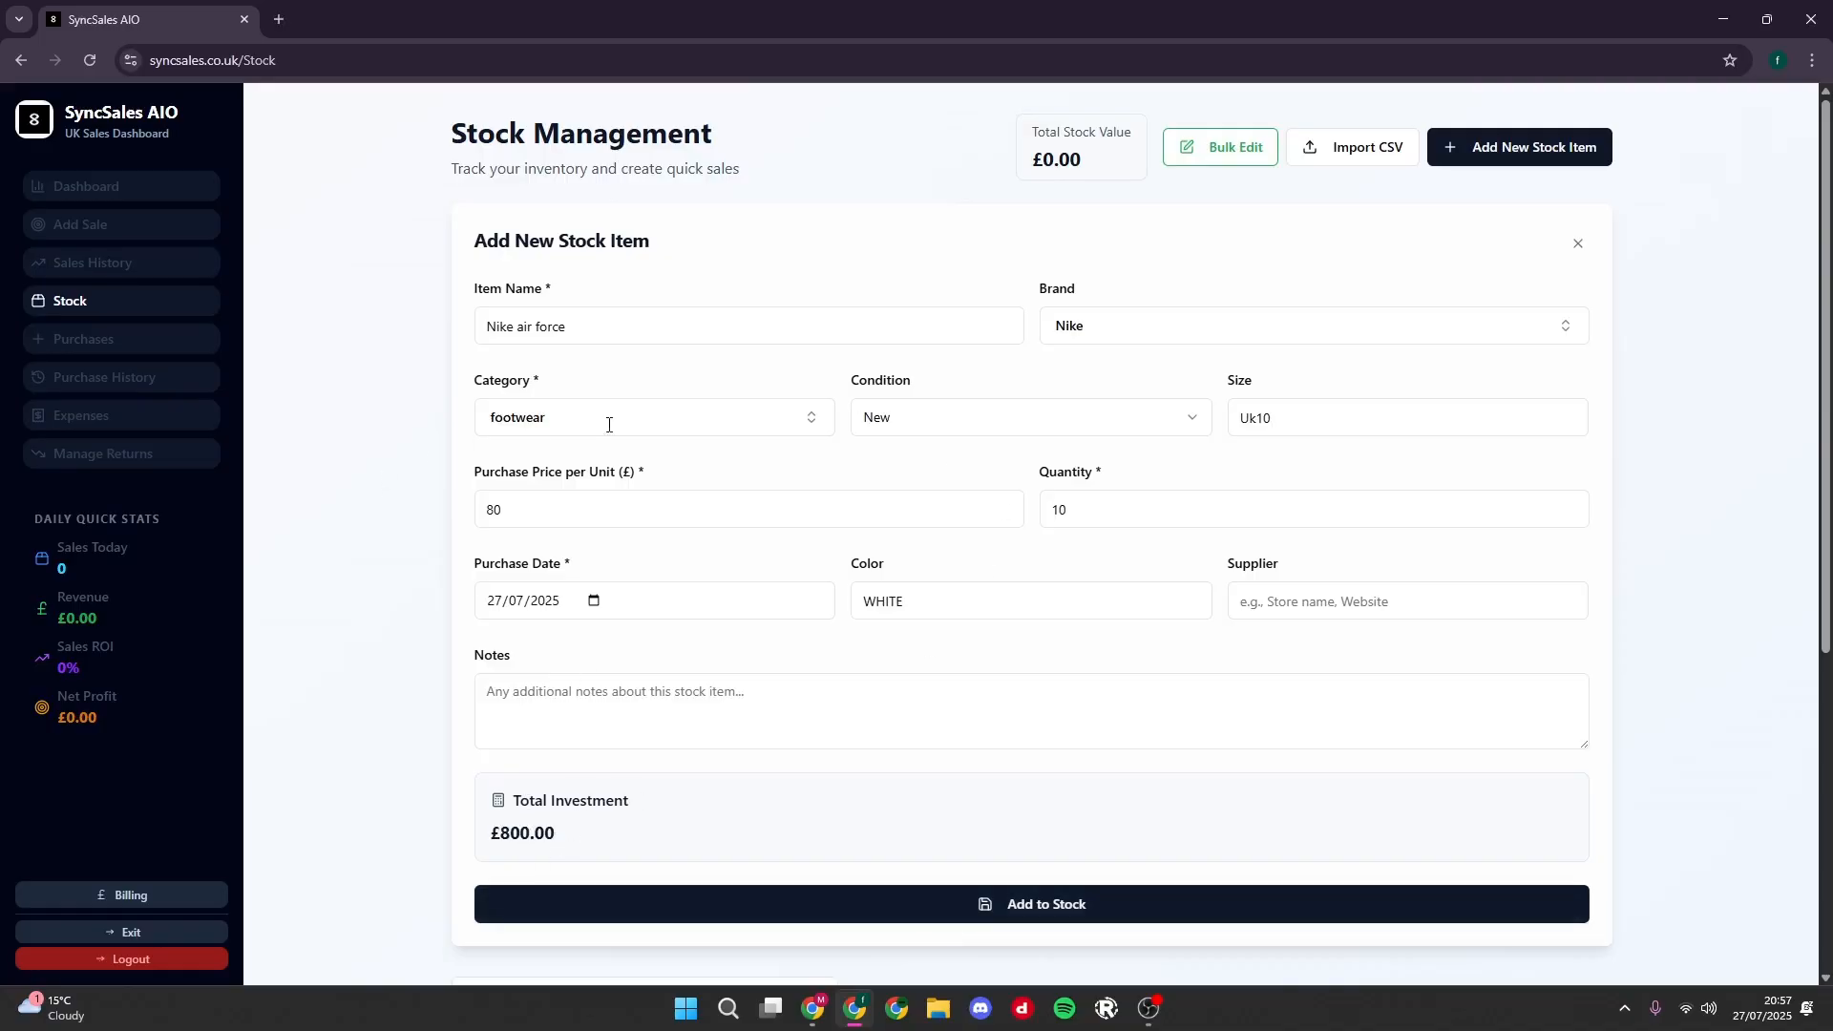
{"action": "left_click", "coordinate": [877, 901]}
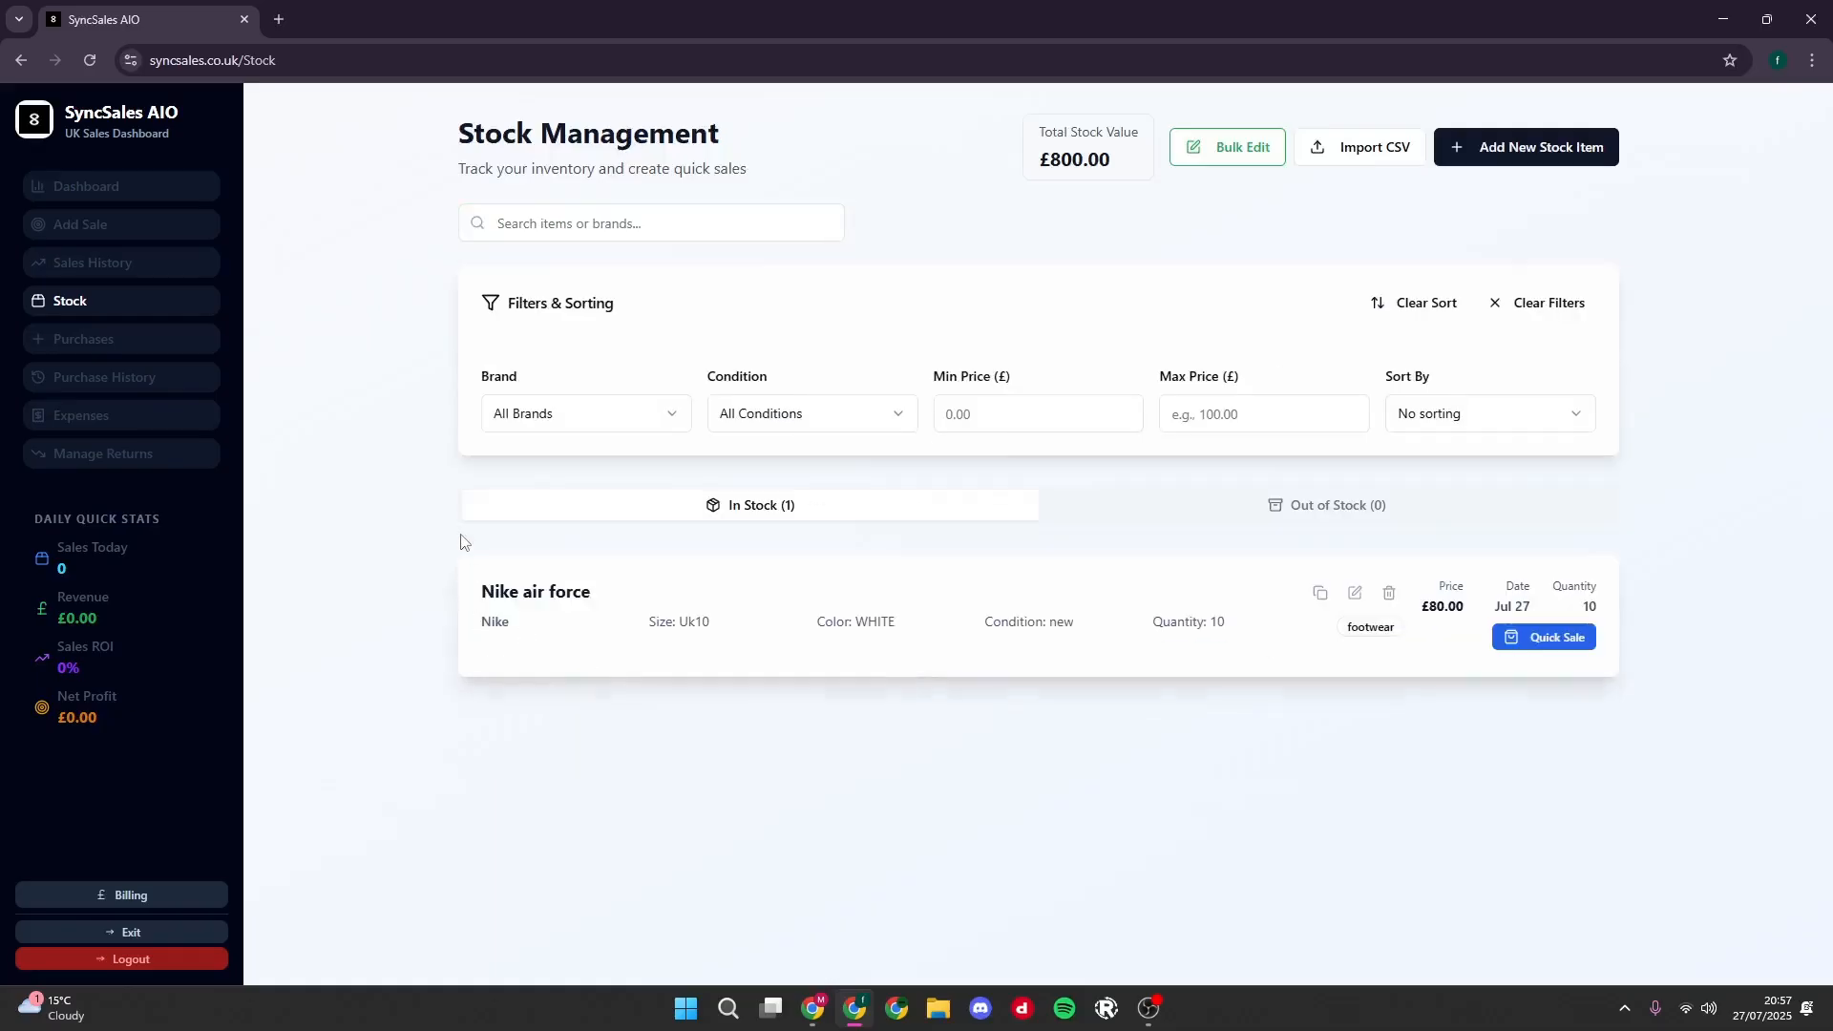
- Examine the Nike air force entry in the stock list, glance at the Add Sale page and return to the stock page
{"action": "left_click_drag", "start_coordinate": [461, 542], "coordinate": [1527, 687]}
{"action": "left_click", "coordinate": [1078, 785]}
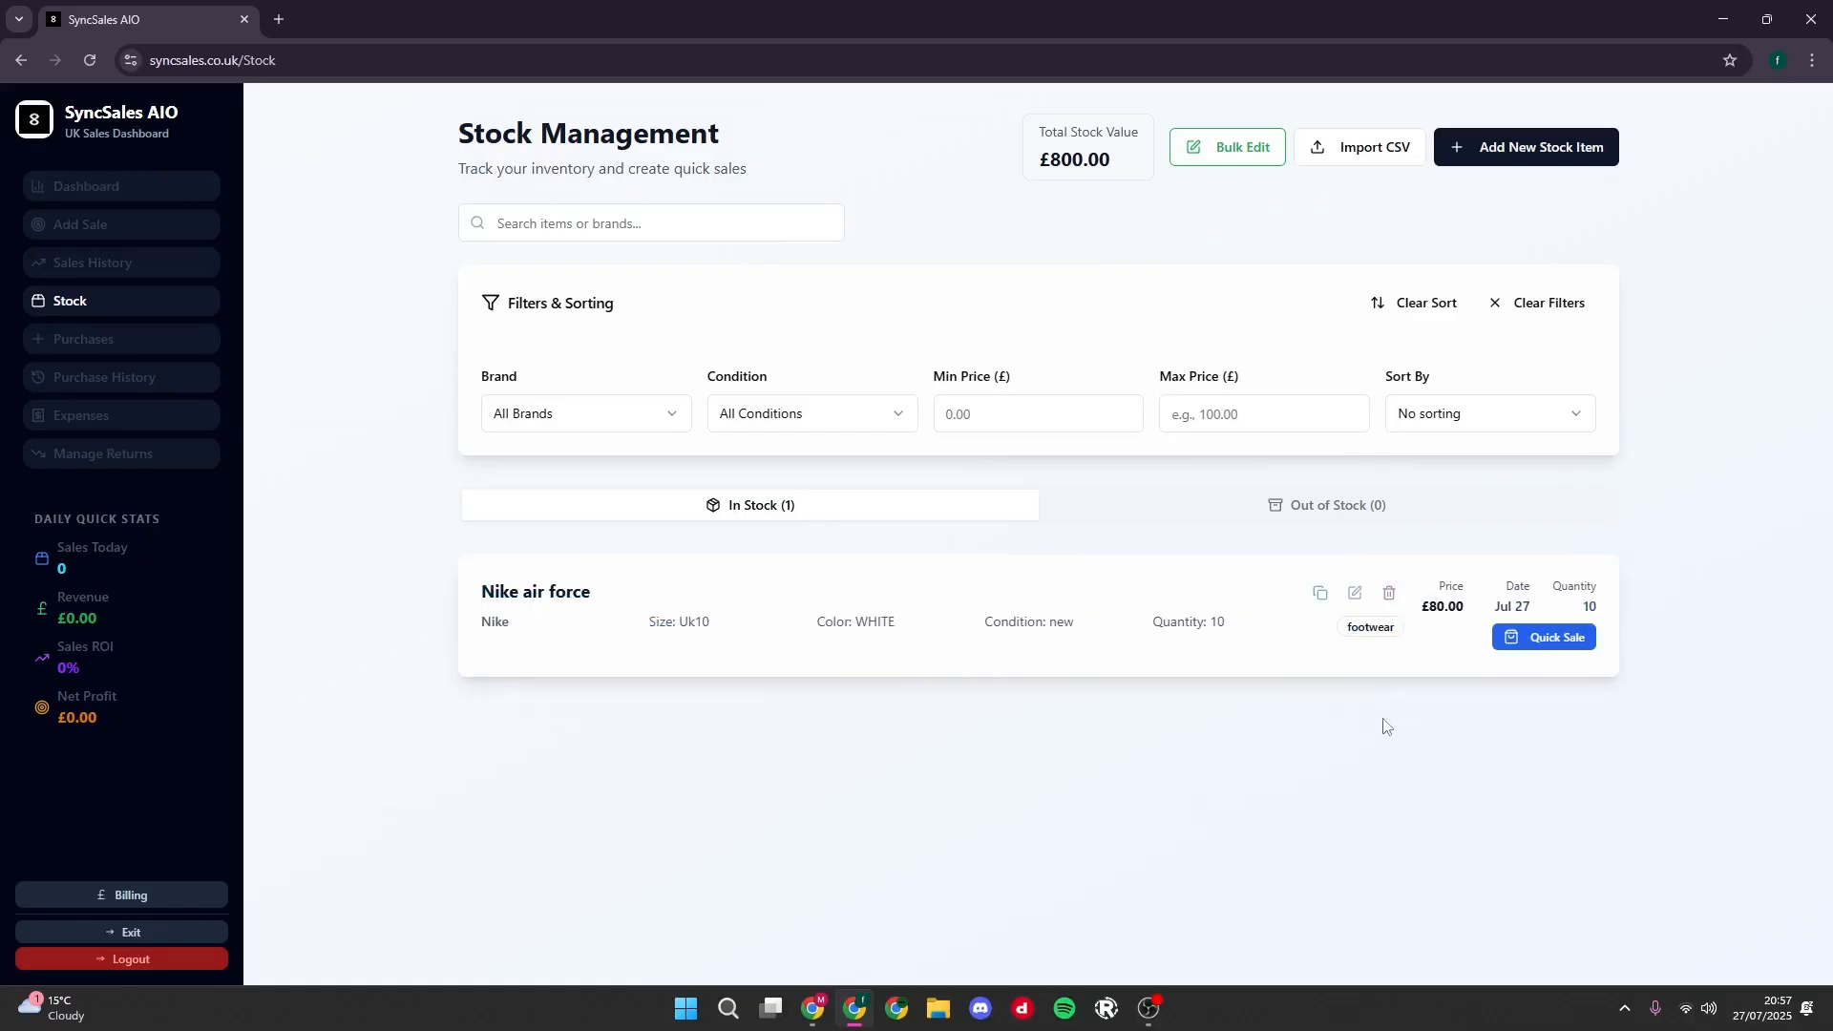
{"action": "left_click", "coordinate": [148, 229]}
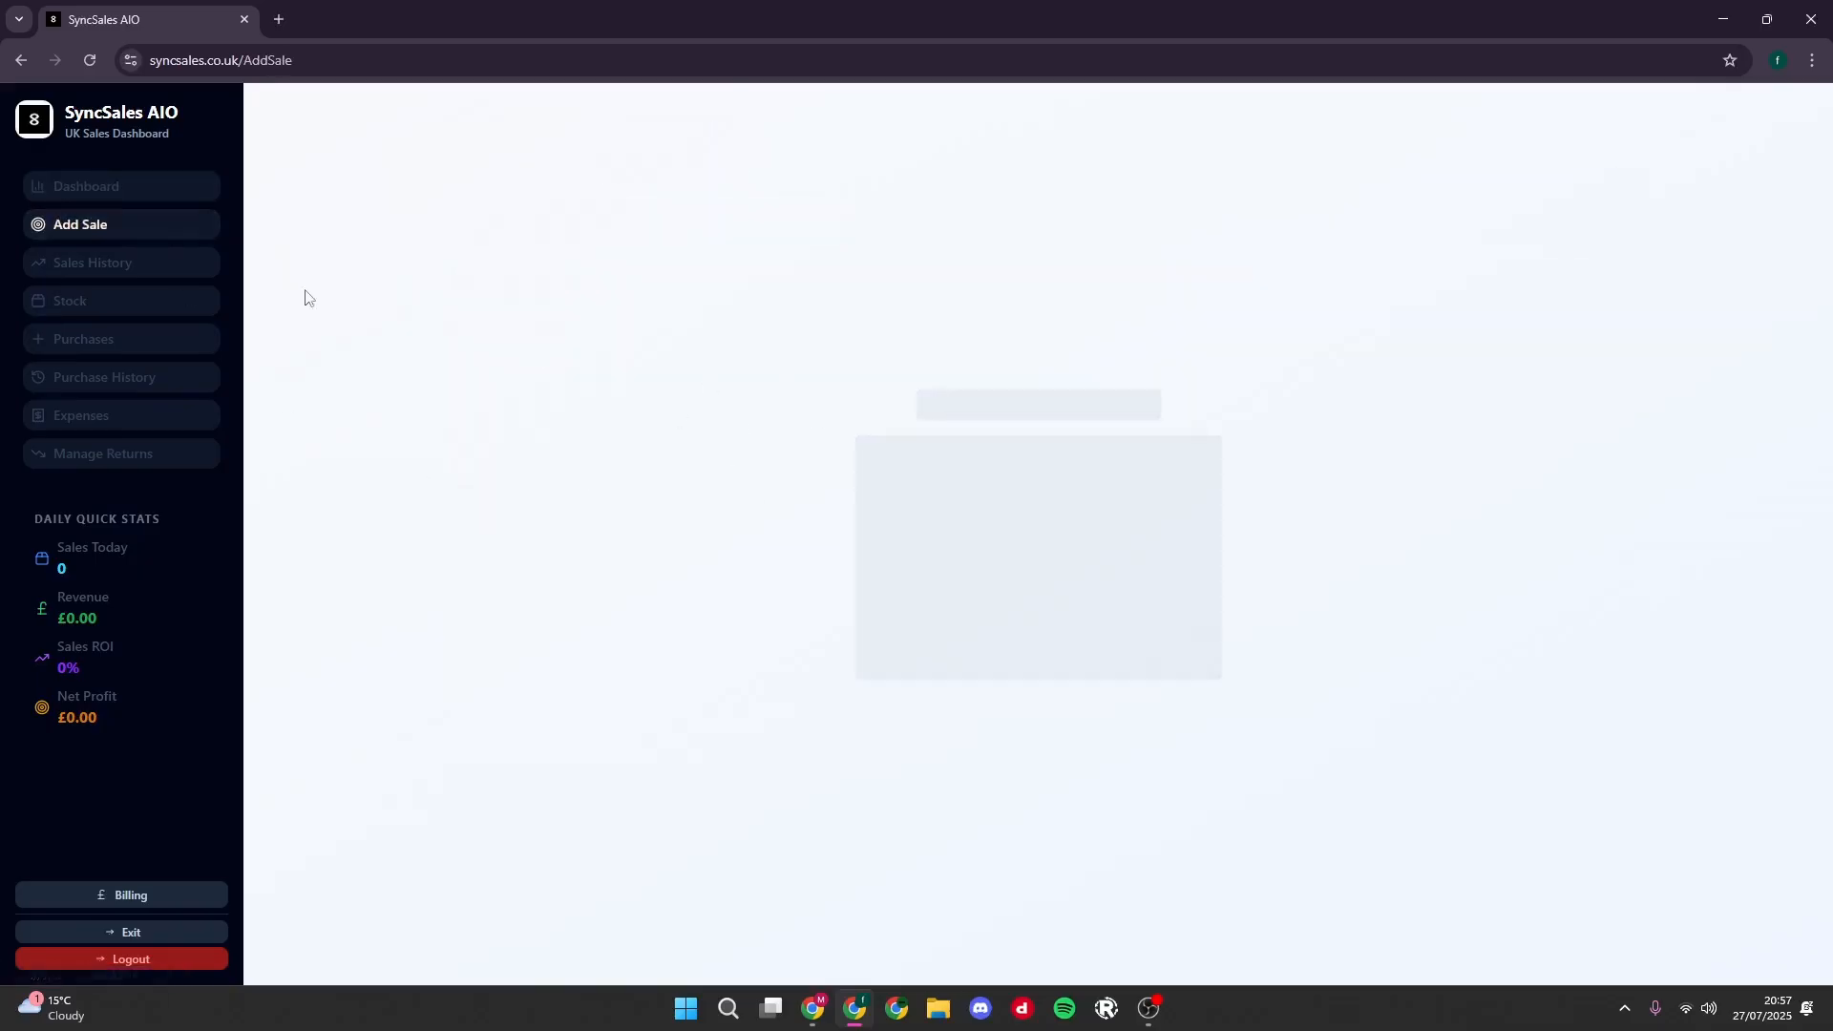
{"action": "left_click", "coordinate": [109, 310]}
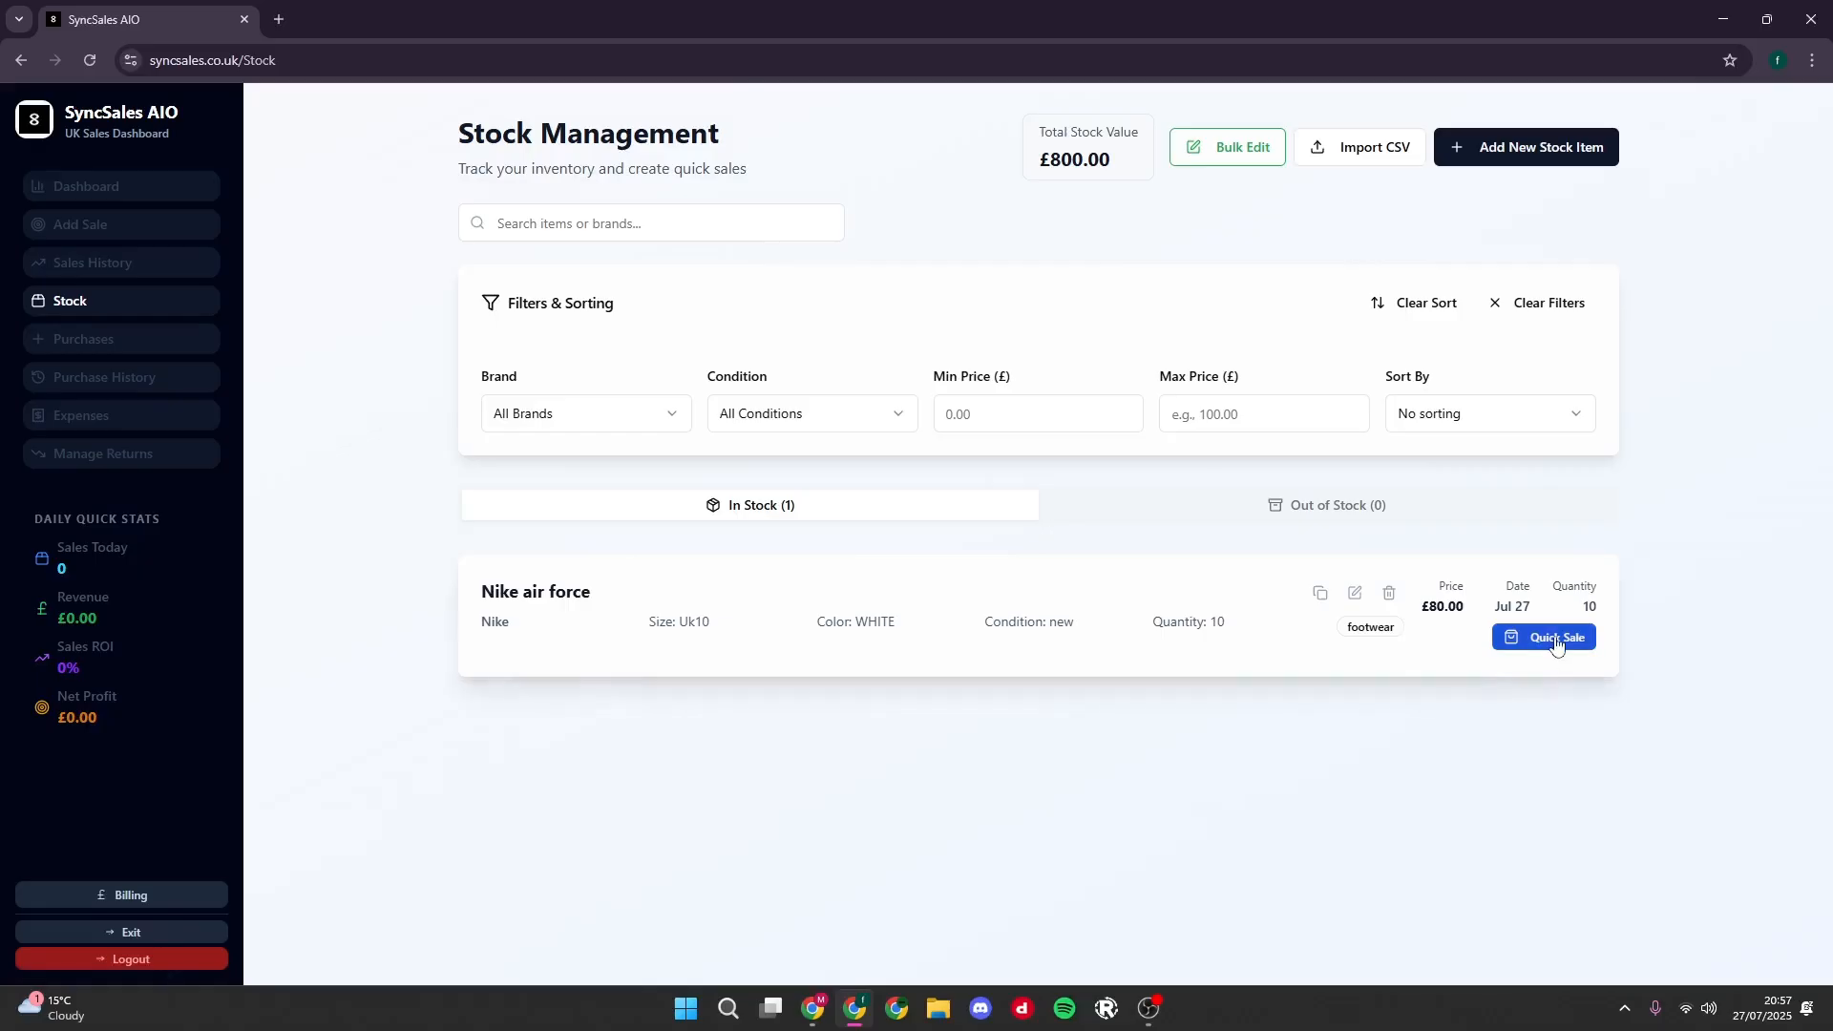
- Start a quick sale for the Nike air force item and create "whatnot" as a sales platform
{"action": "left_click", "coordinate": [1556, 644]}
{"action": "left_click", "coordinate": [839, 467]}
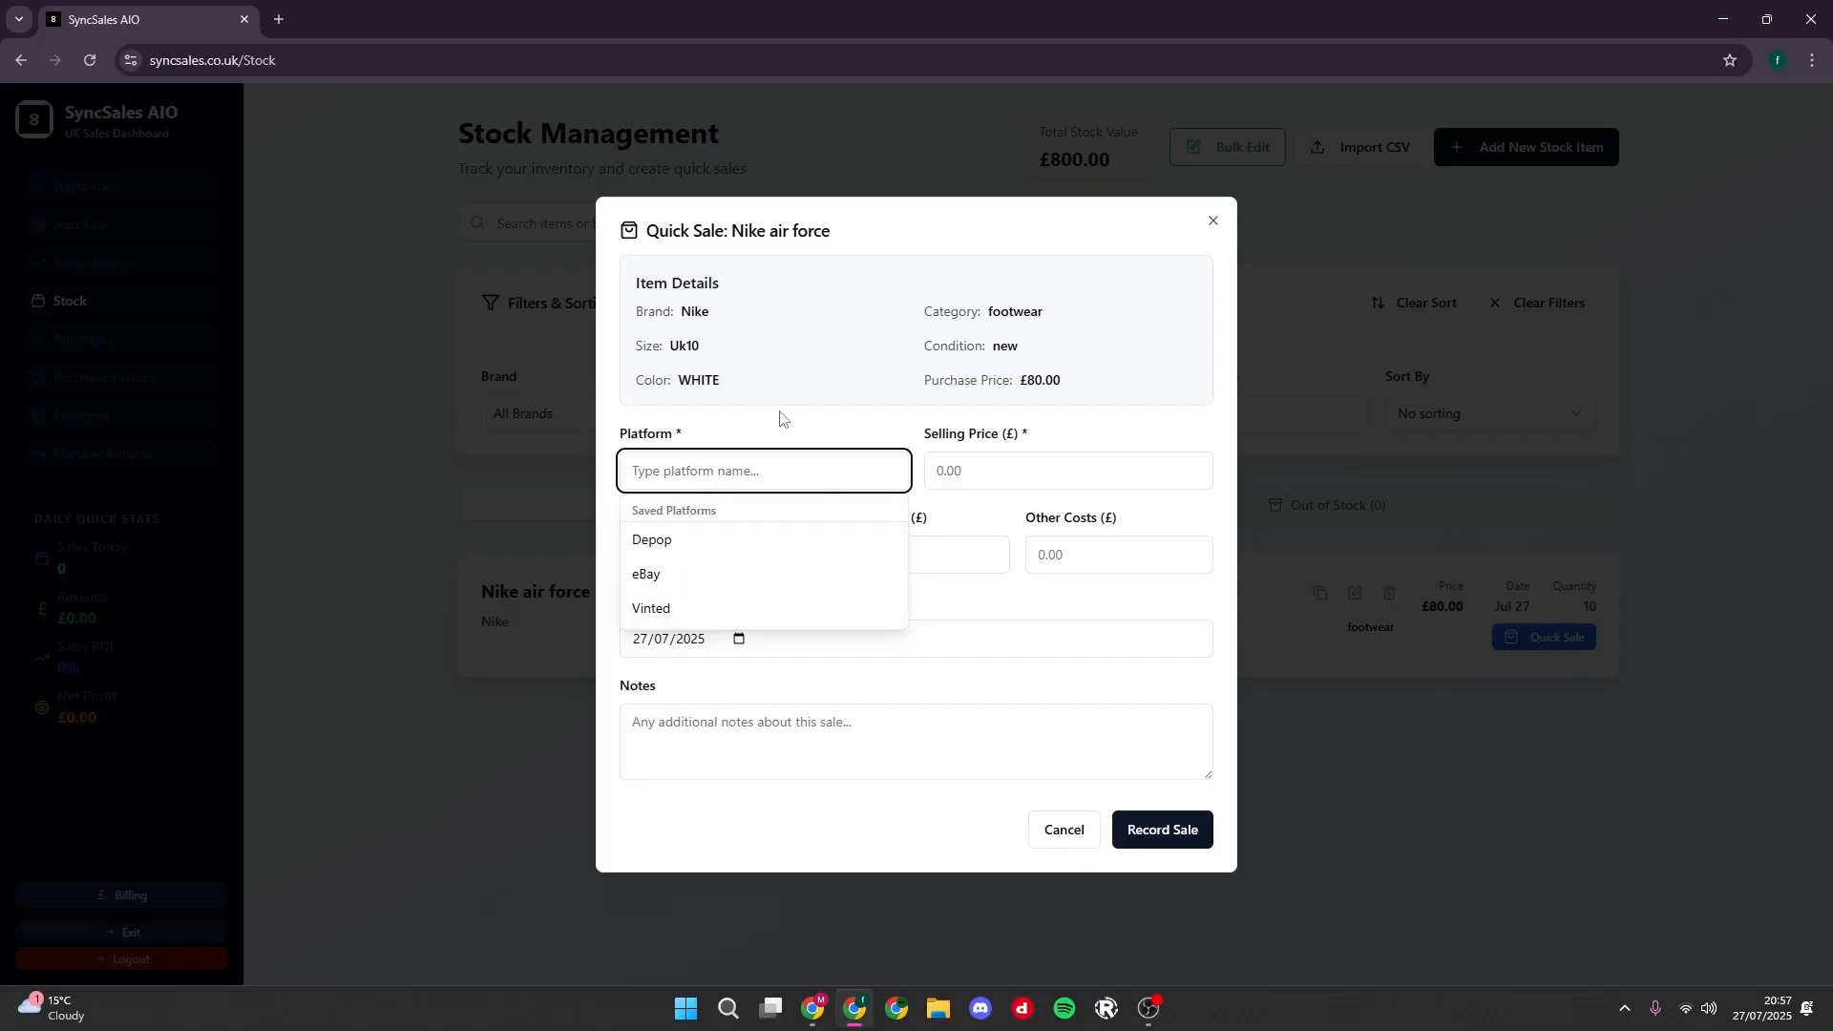
{"action": "type", "text": "what"}
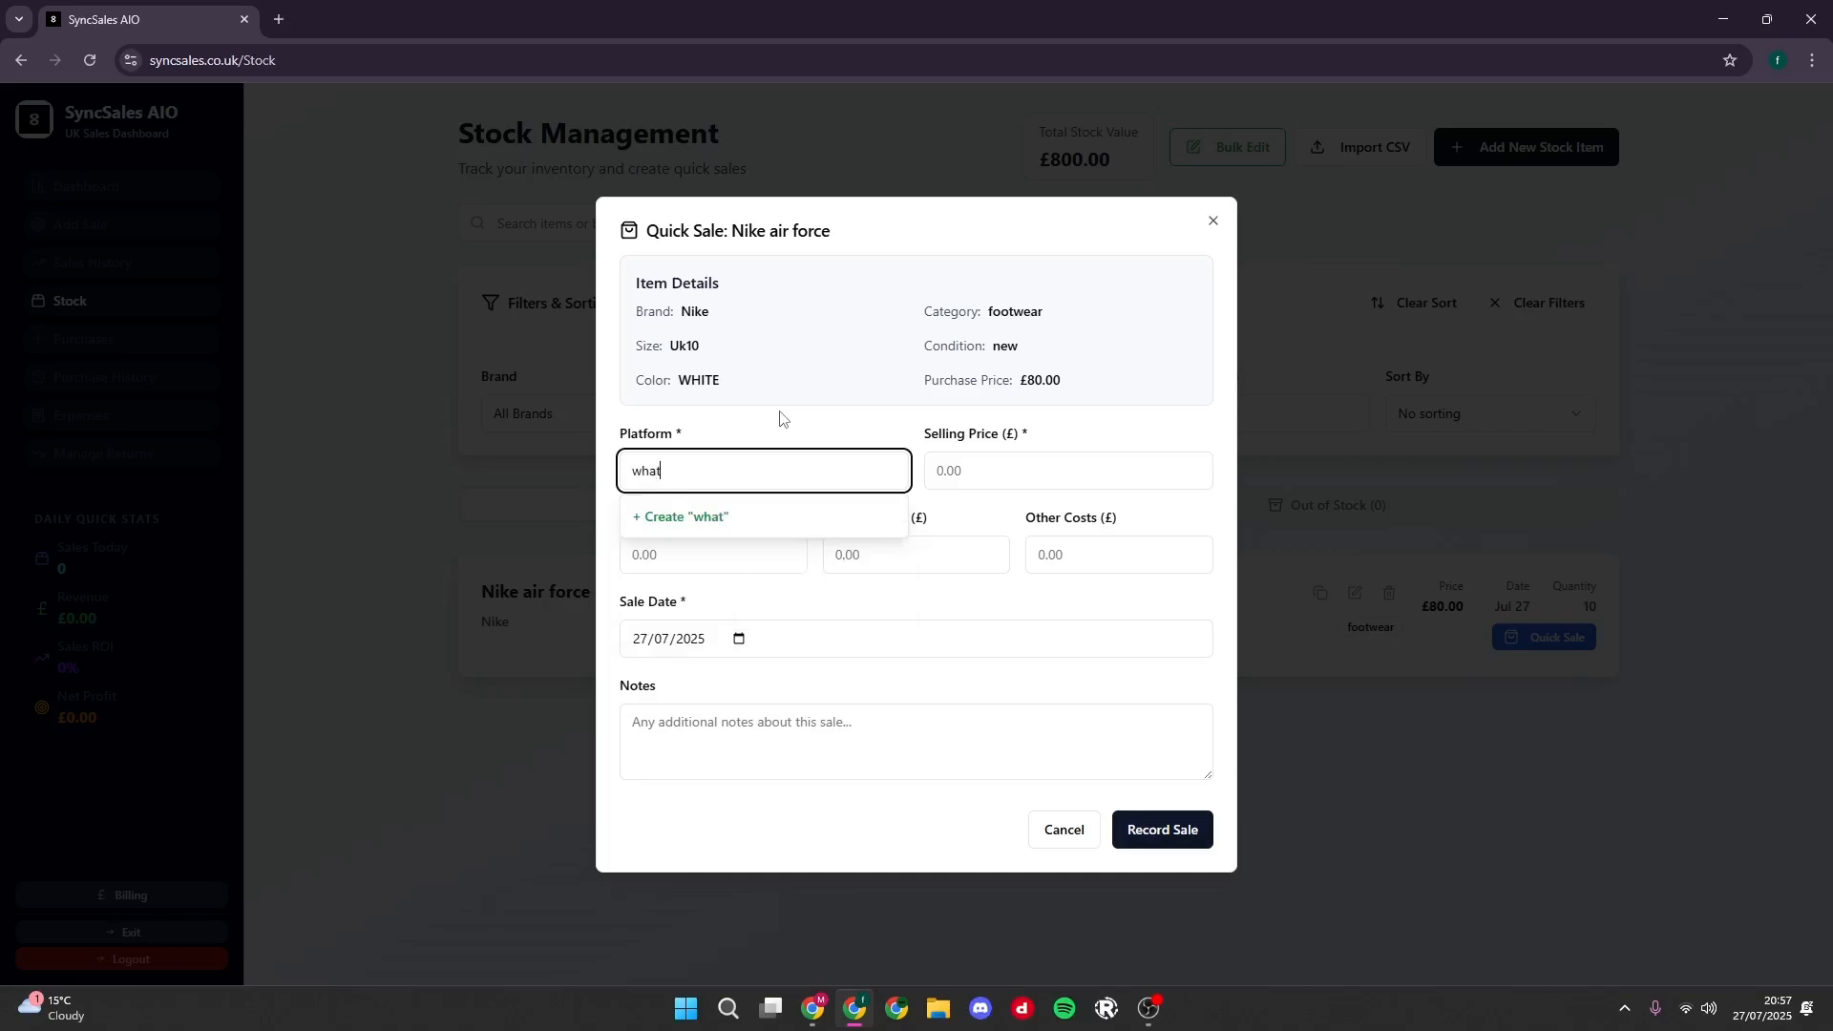
{"action": "type", "text": "not"}
{"action": "left_click", "coordinate": [544, 551]}
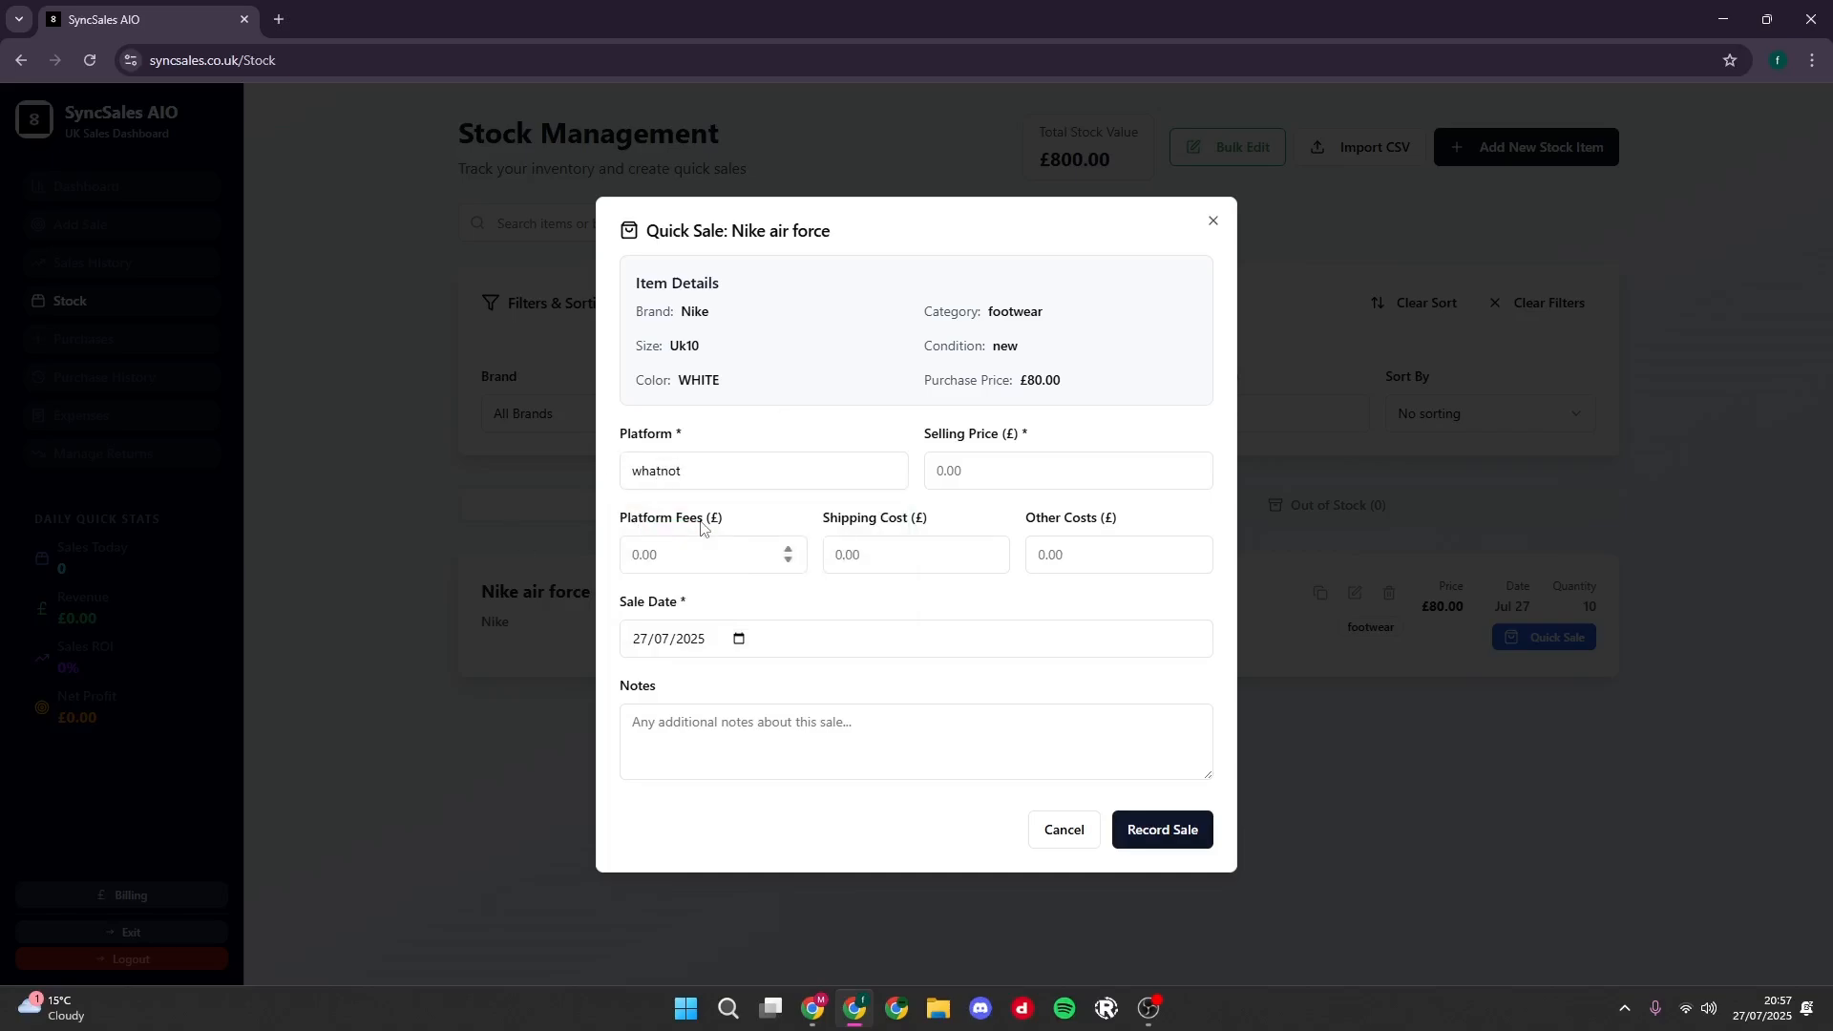
{"action": "left_click", "coordinate": [705, 463]}
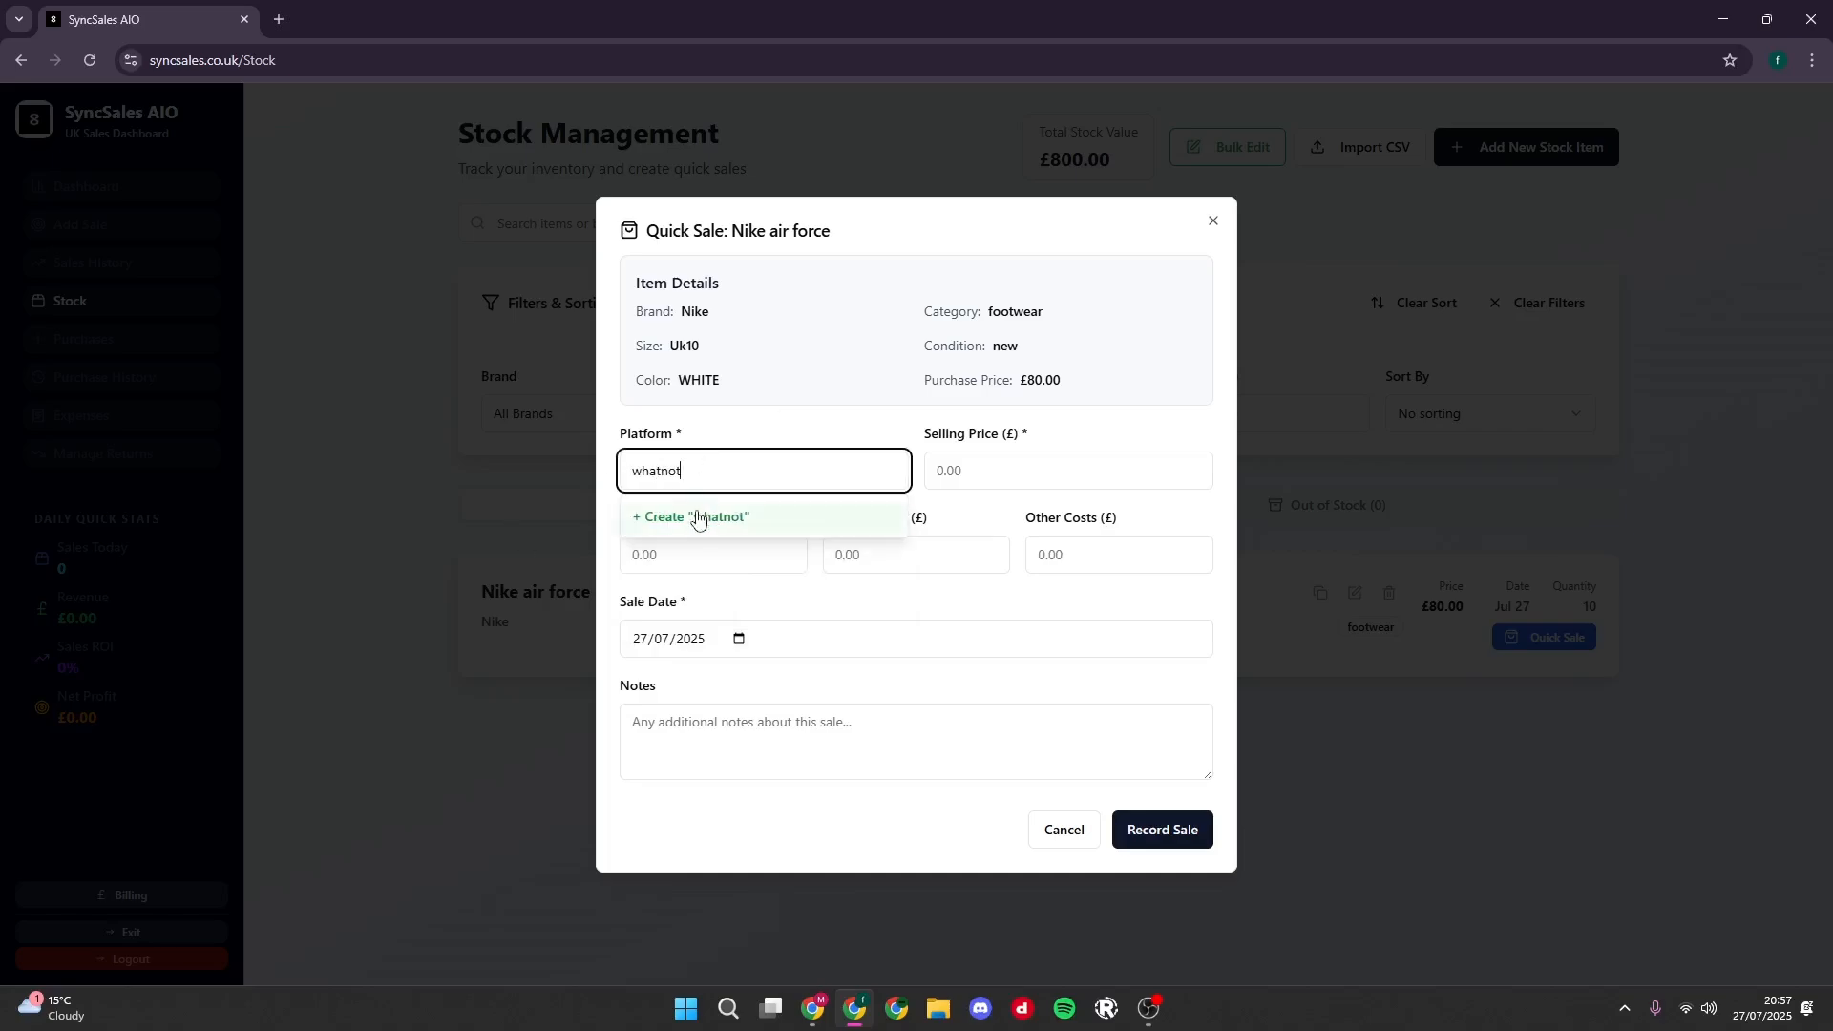
- Create "client" as another saved sales platform, then clear the platform entry
{"action": "left_click_drag", "start_coordinate": [704, 467], "coordinate": [577, 469]}
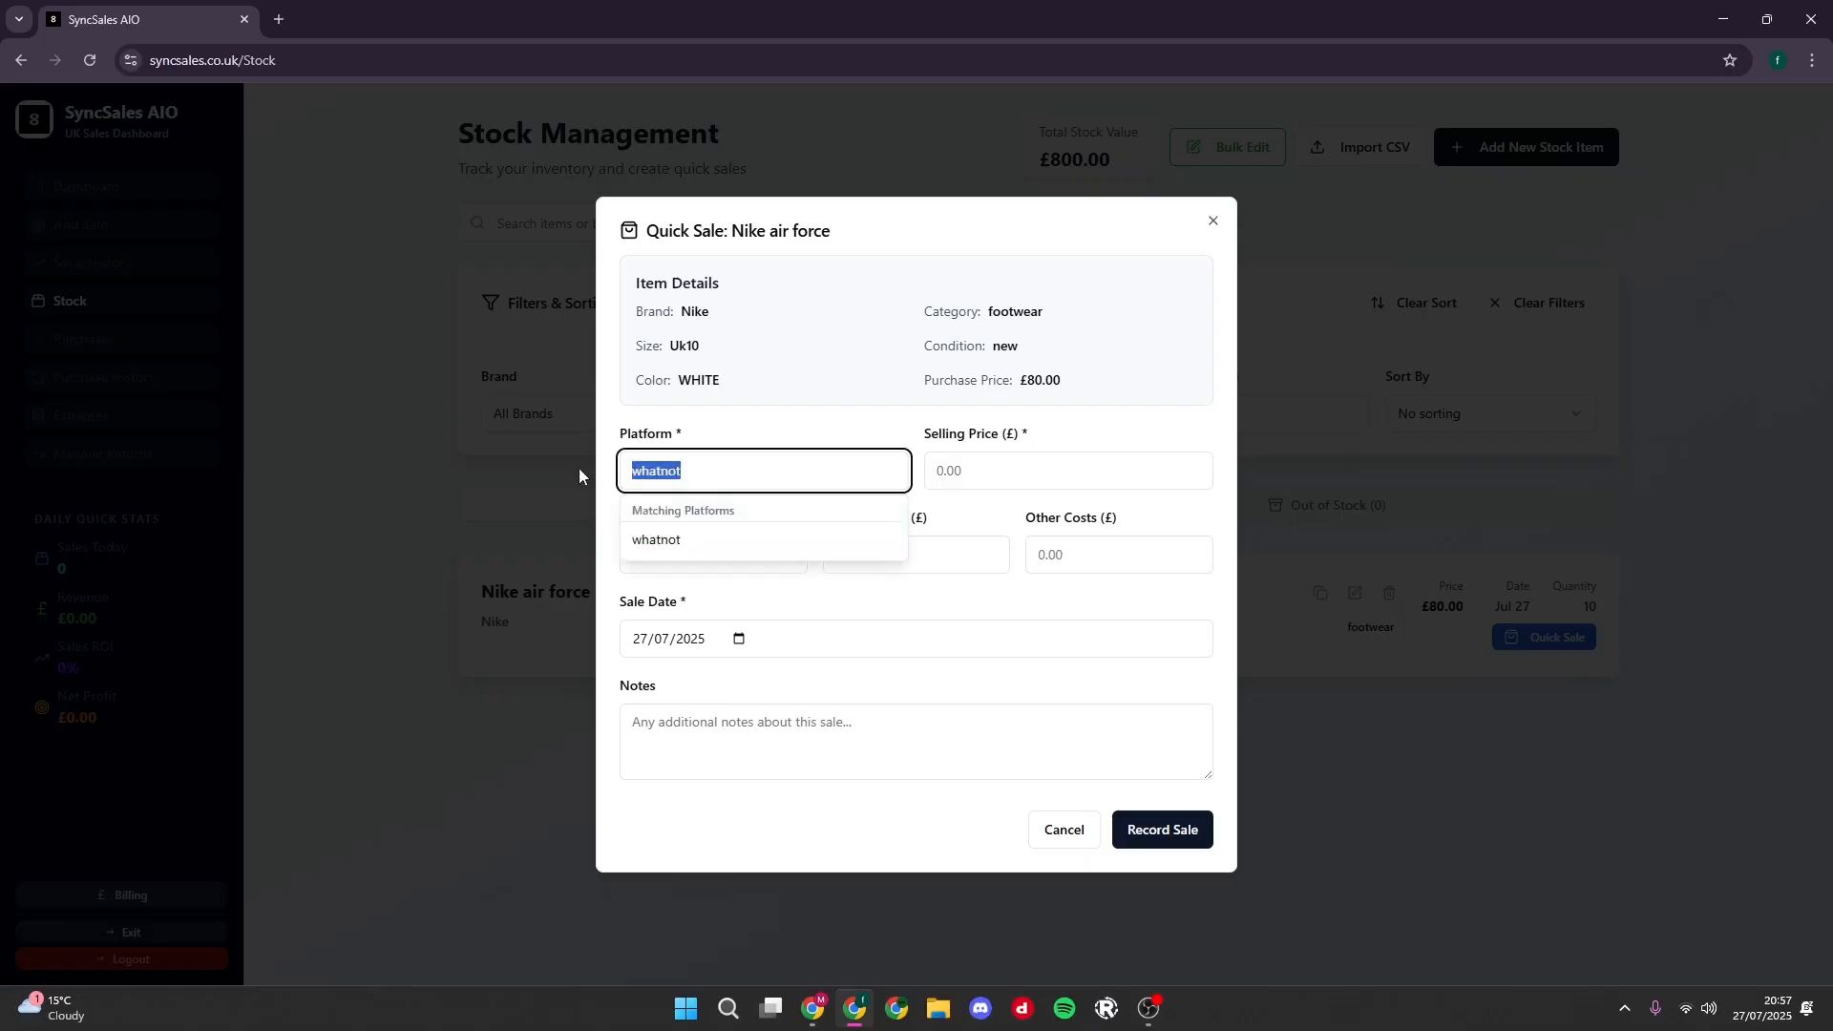
{"action": "type", "text": "client"}
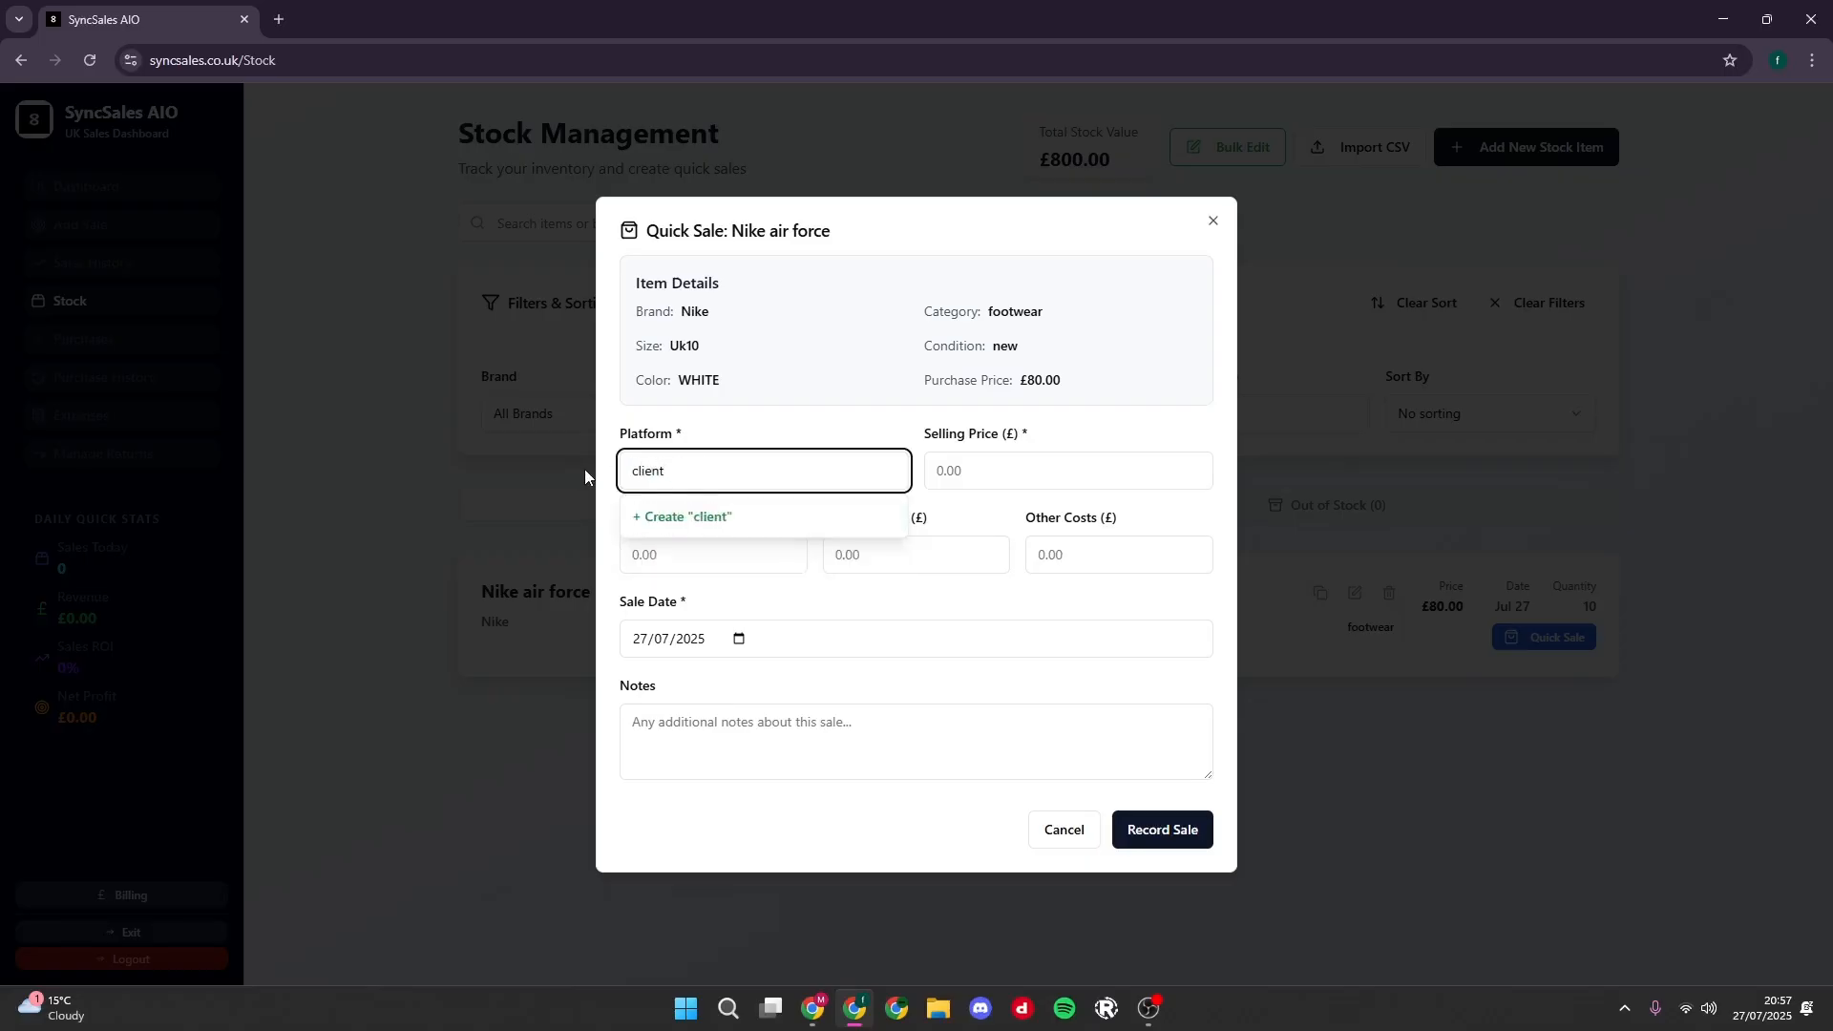
{"action": "left_click", "coordinate": [760, 513]}
{"action": "left_click", "coordinate": [753, 478]}
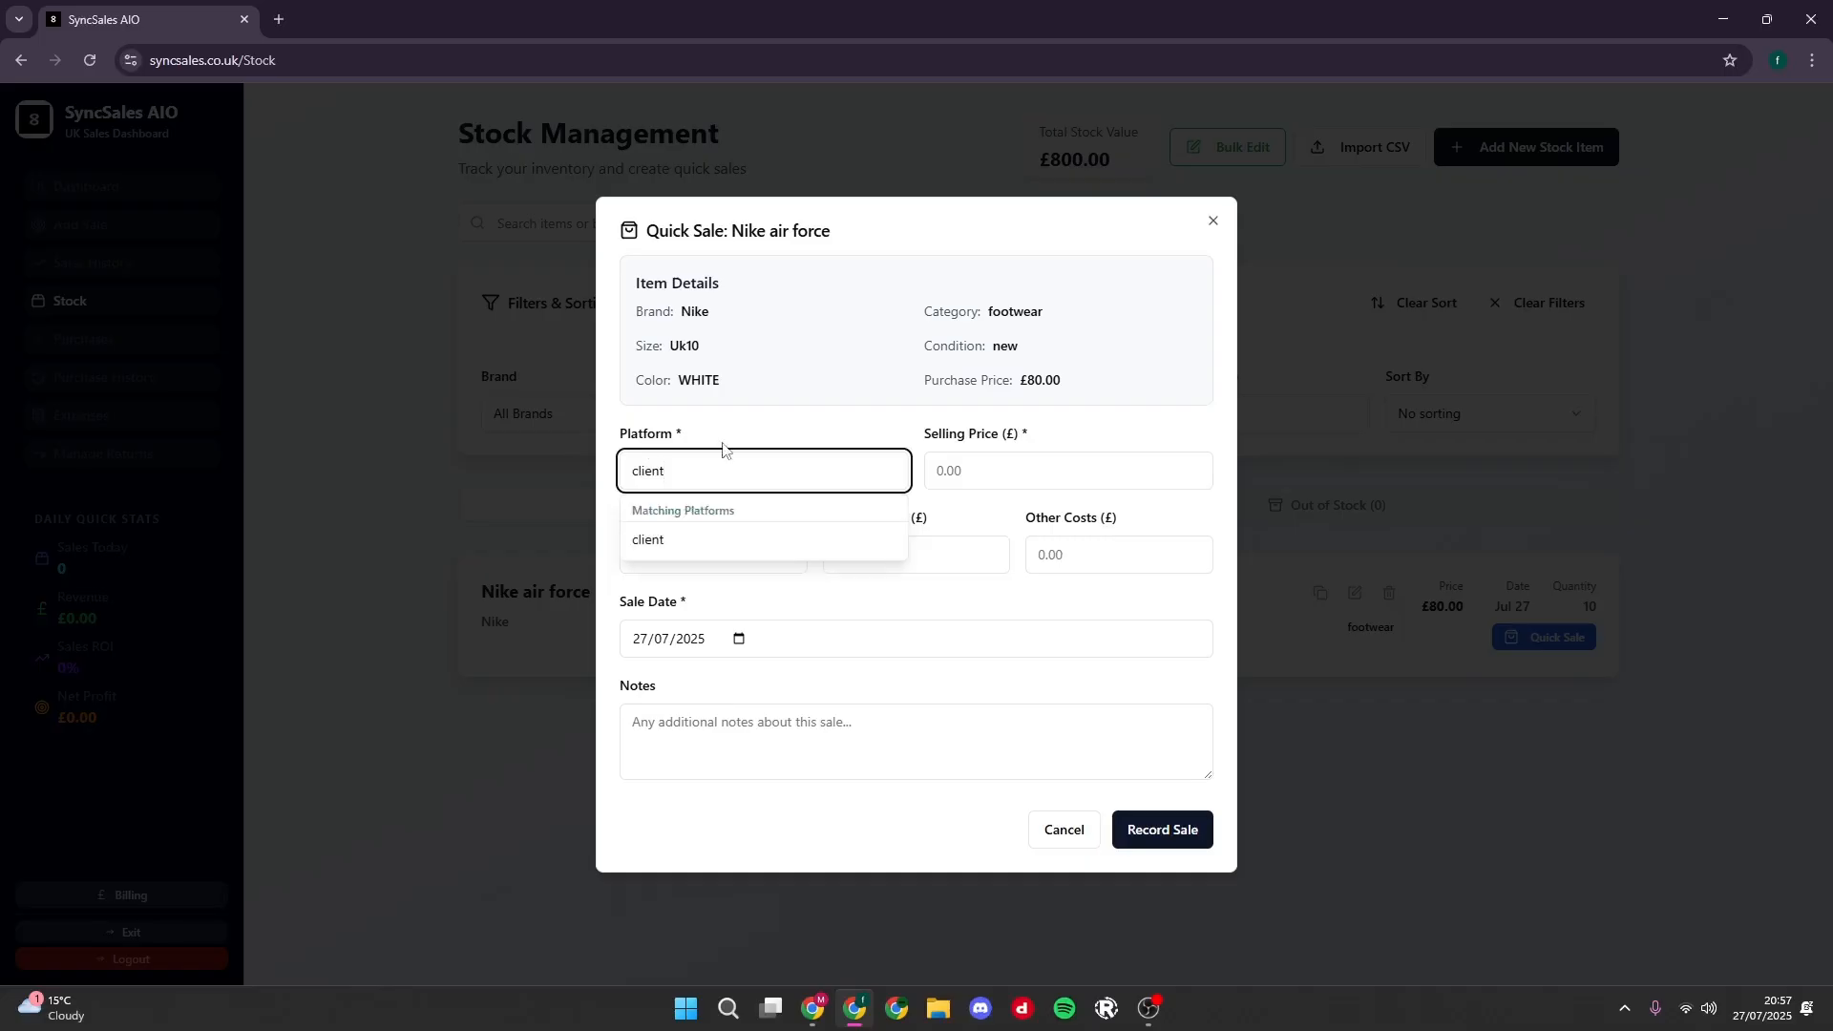
{"action": "left_click_drag", "start_coordinate": [700, 462], "coordinate": [580, 473]}
{"action": "key", "text": "BackSpace"}
- Choose Vinted as the quick sale's platform and set the selling price to £95
{"action": "left_click", "coordinate": [754, 441]}
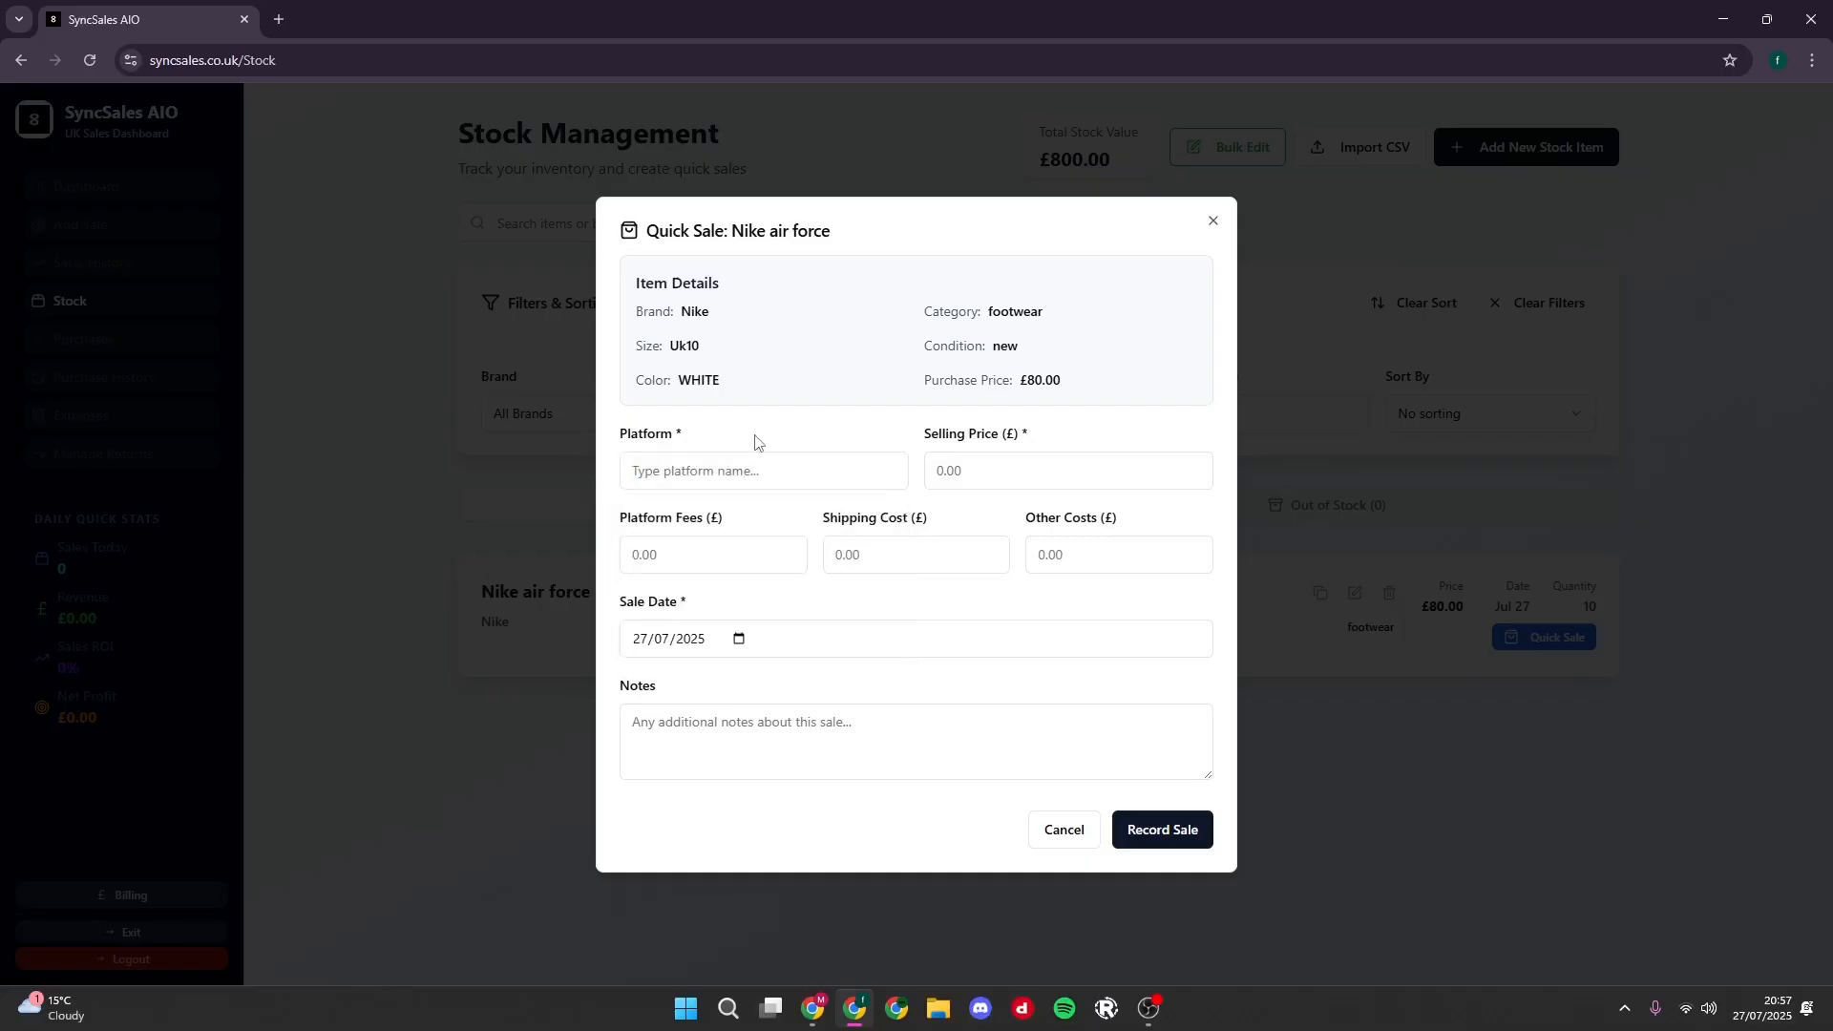
{"action": "left_click", "coordinate": [700, 478]}
{"action": "scroll", "coordinate": [720, 649], "scroll_direction": "down", "scroll_amount": 1}
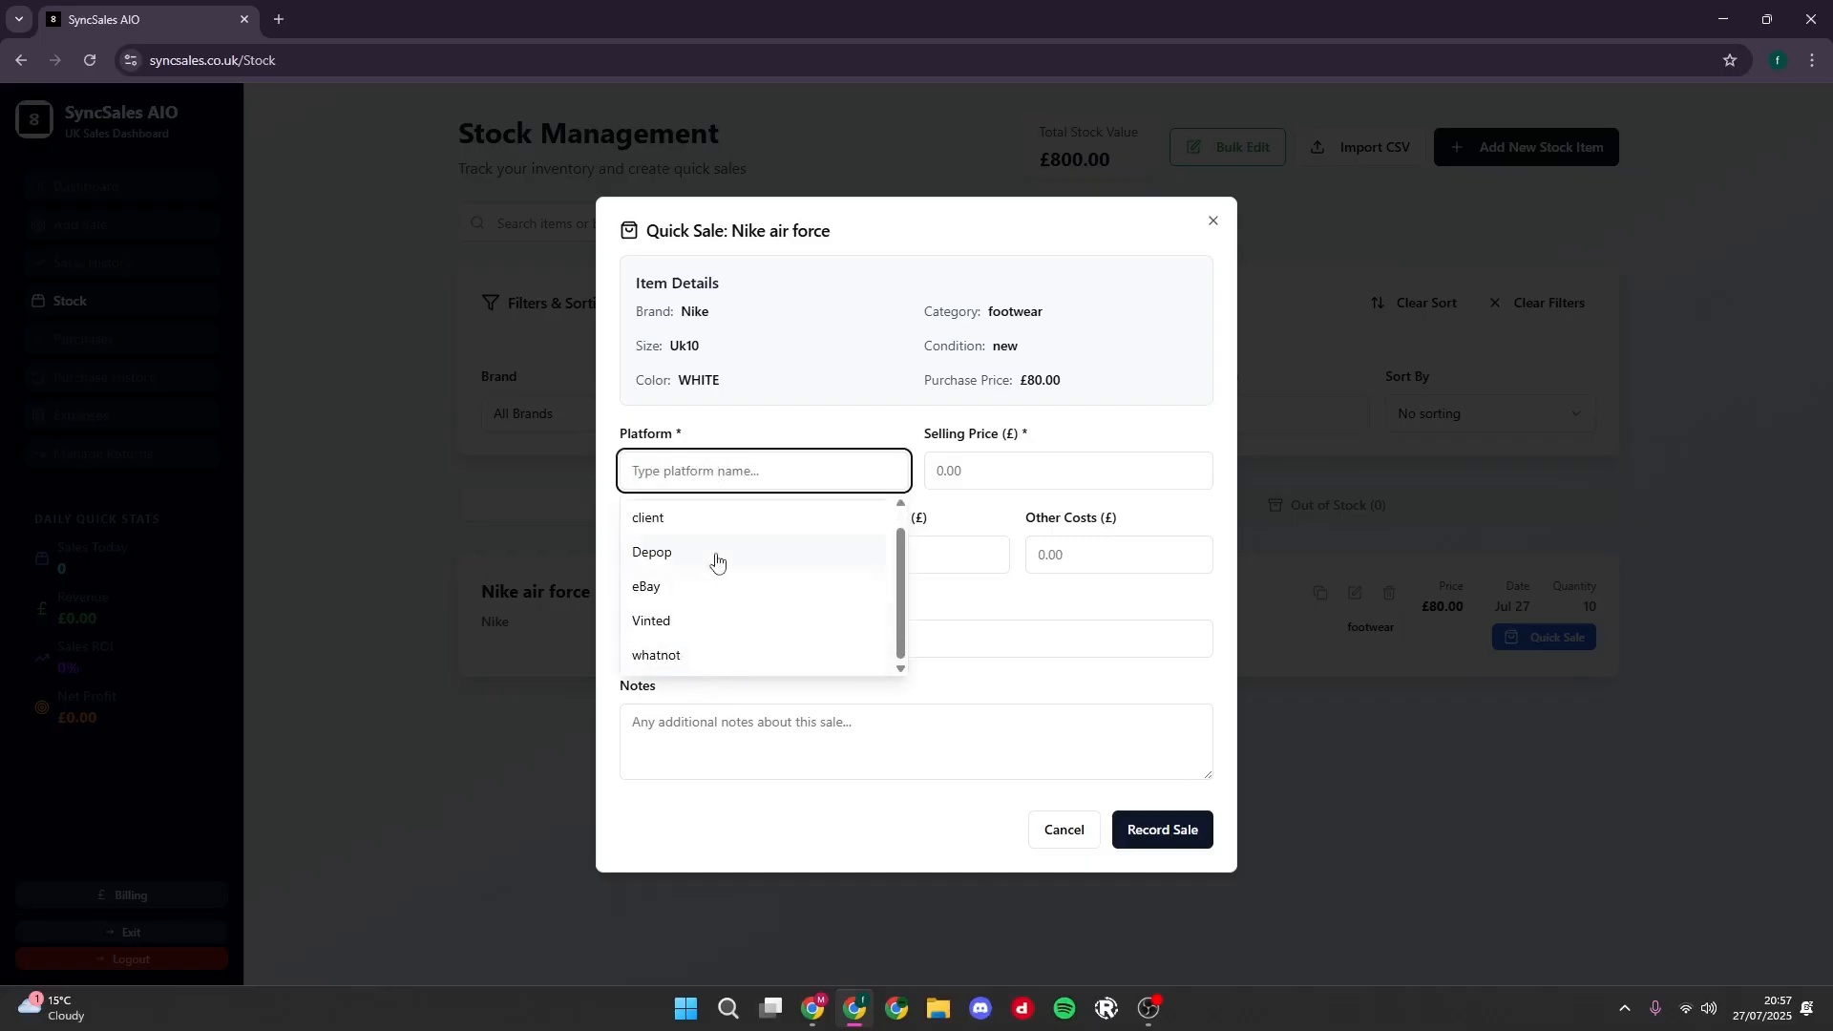
{"action": "scroll", "coordinate": [708, 610], "scroll_direction": "up", "scroll_amount": 1}
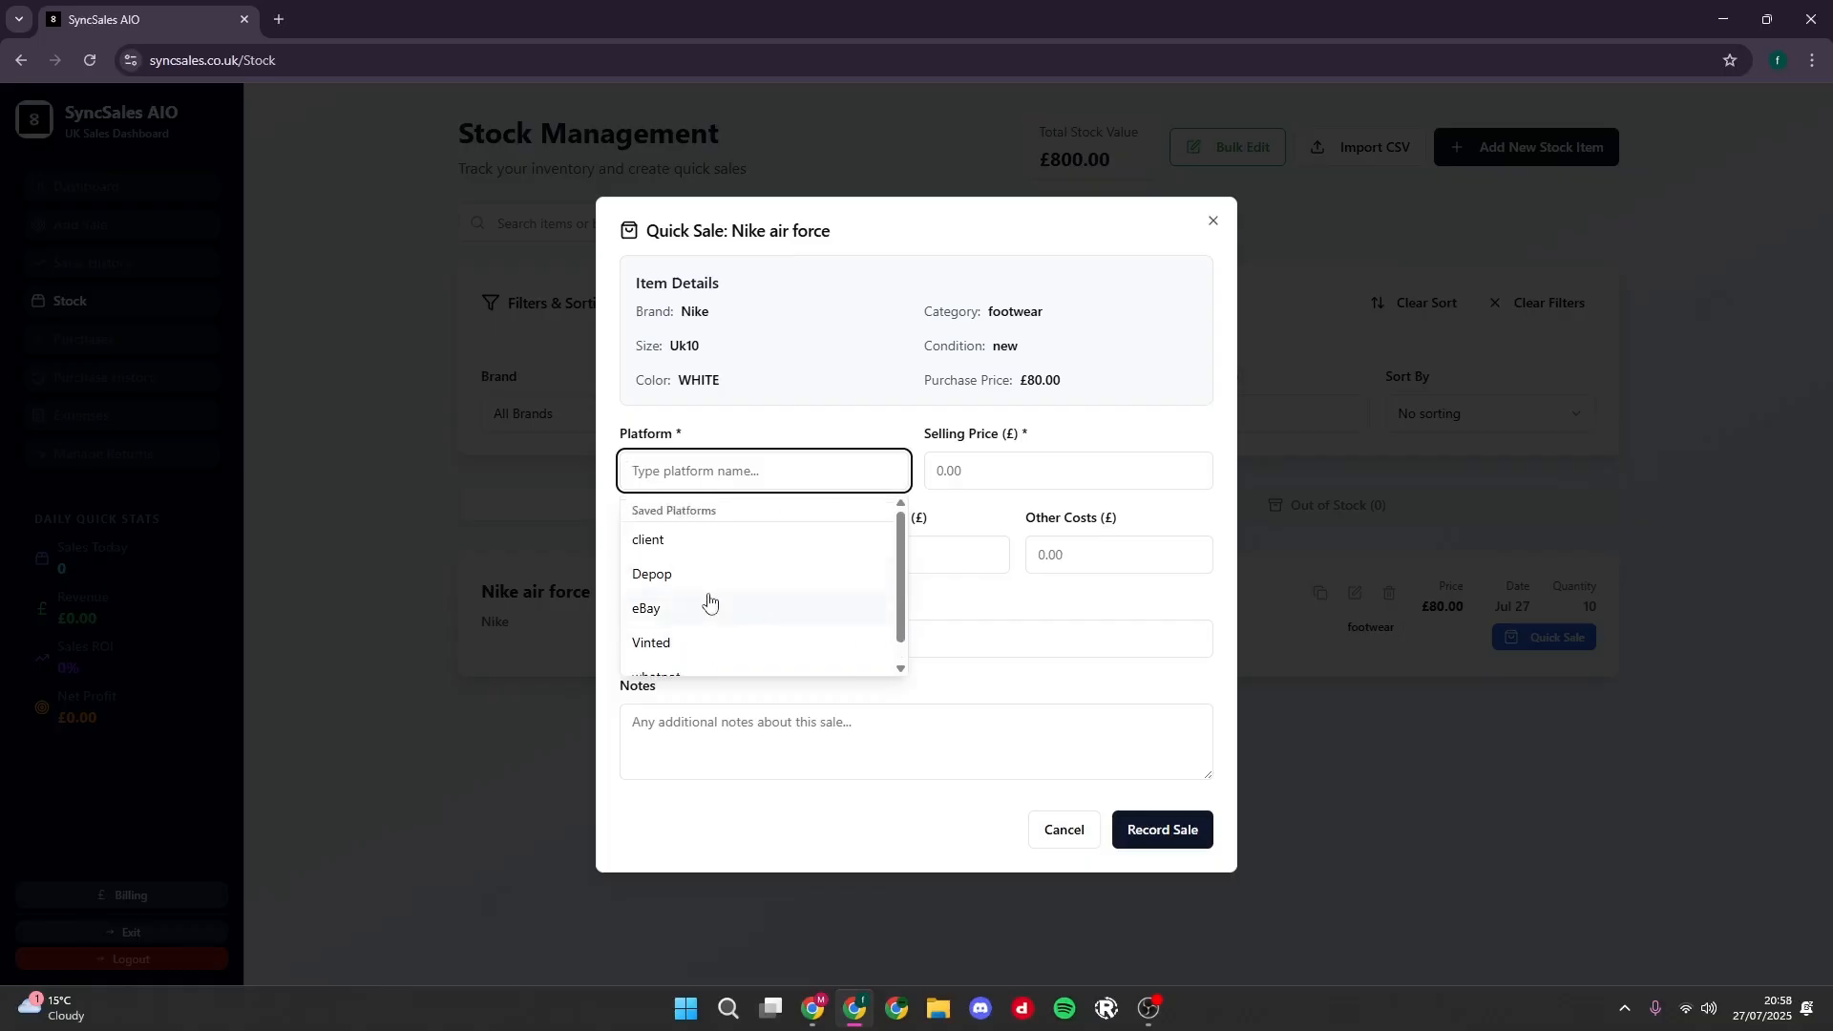
{"action": "scroll", "coordinate": [726, 615], "scroll_direction": "down", "scroll_amount": 1}
{"action": "left_click", "coordinate": [729, 626]}
{"action": "left_click", "coordinate": [973, 466]}
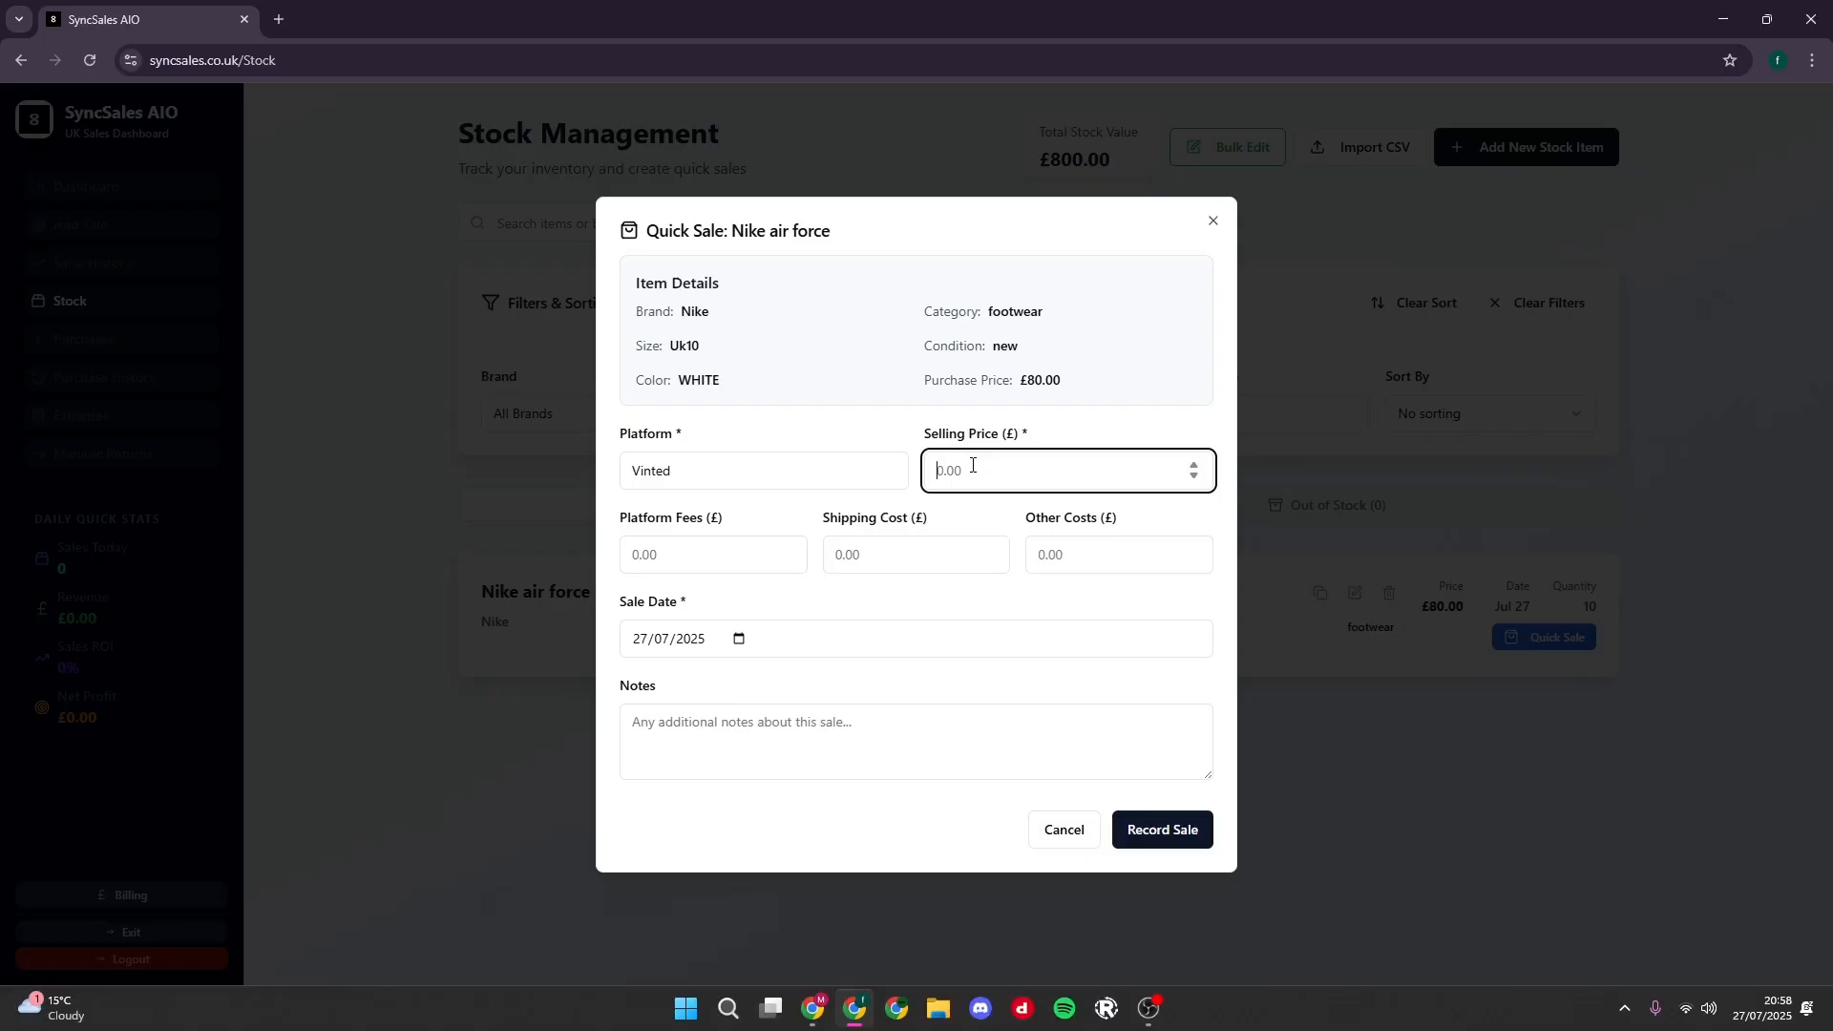
{"action": "type", "text": "95"}
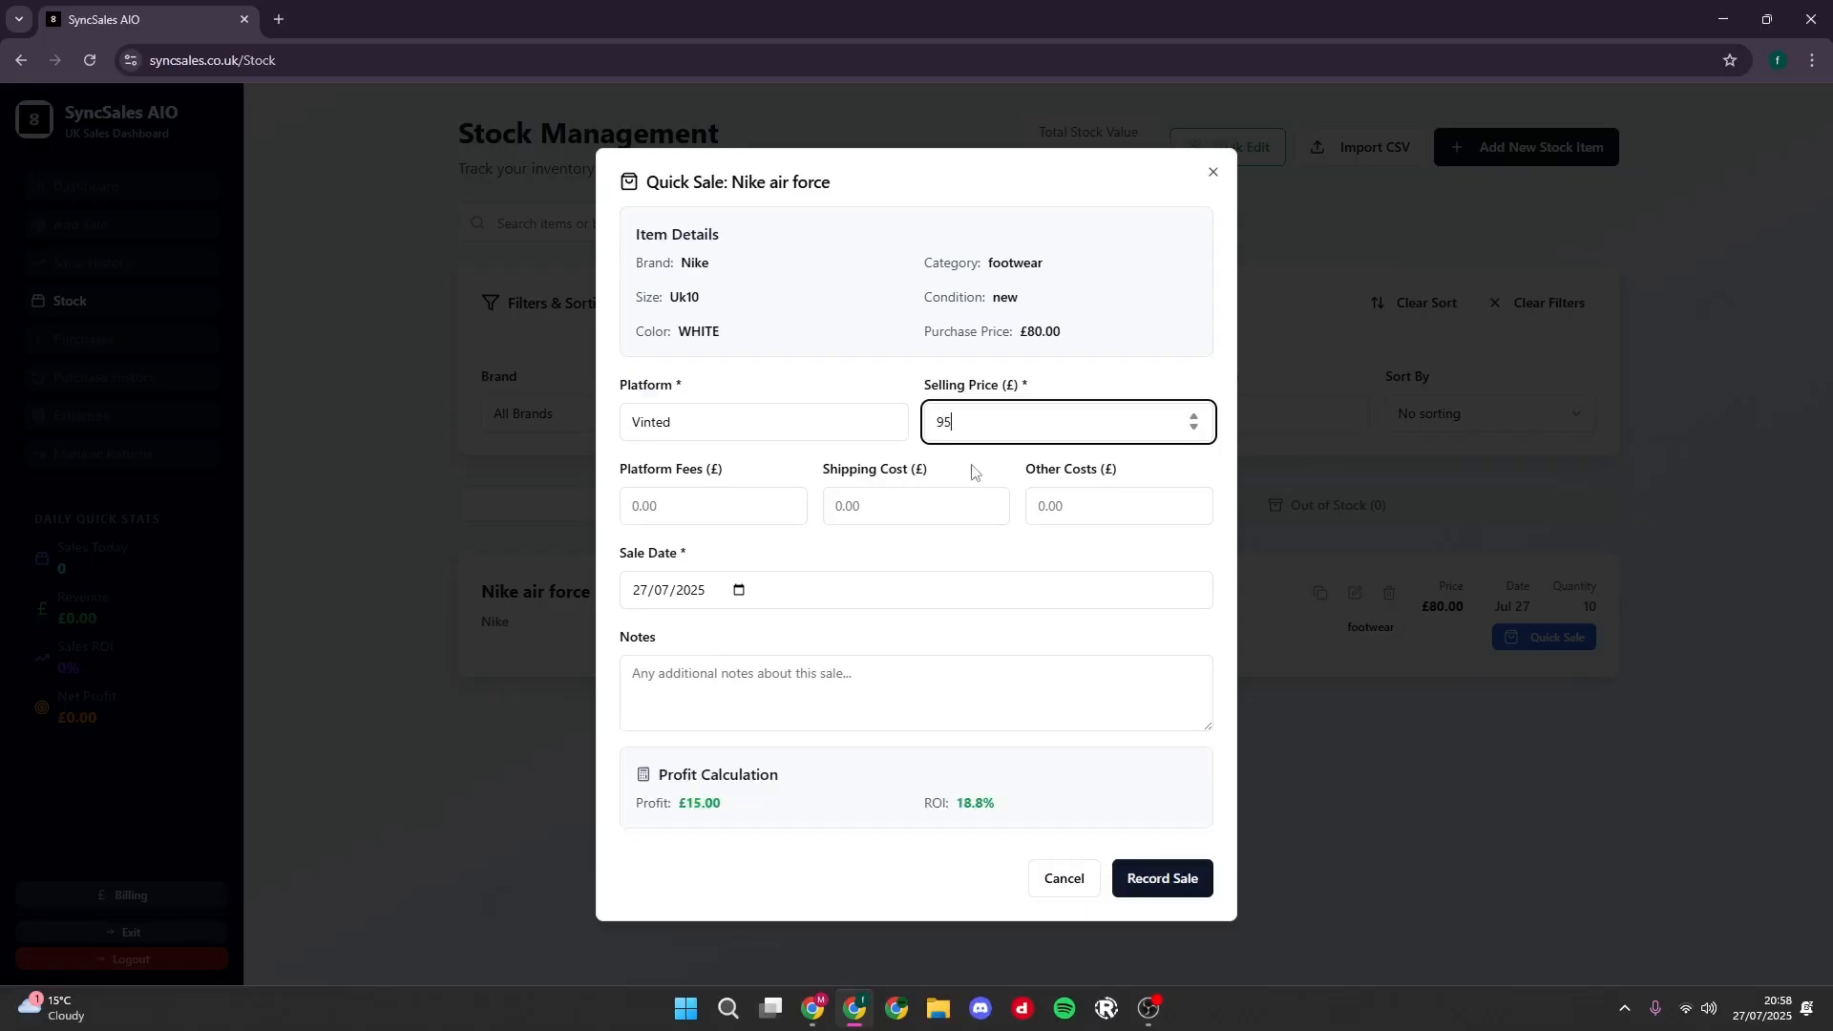
- Review the quick sale's profit calculation and record the sale
{"action": "left_click", "coordinate": [753, 546]}
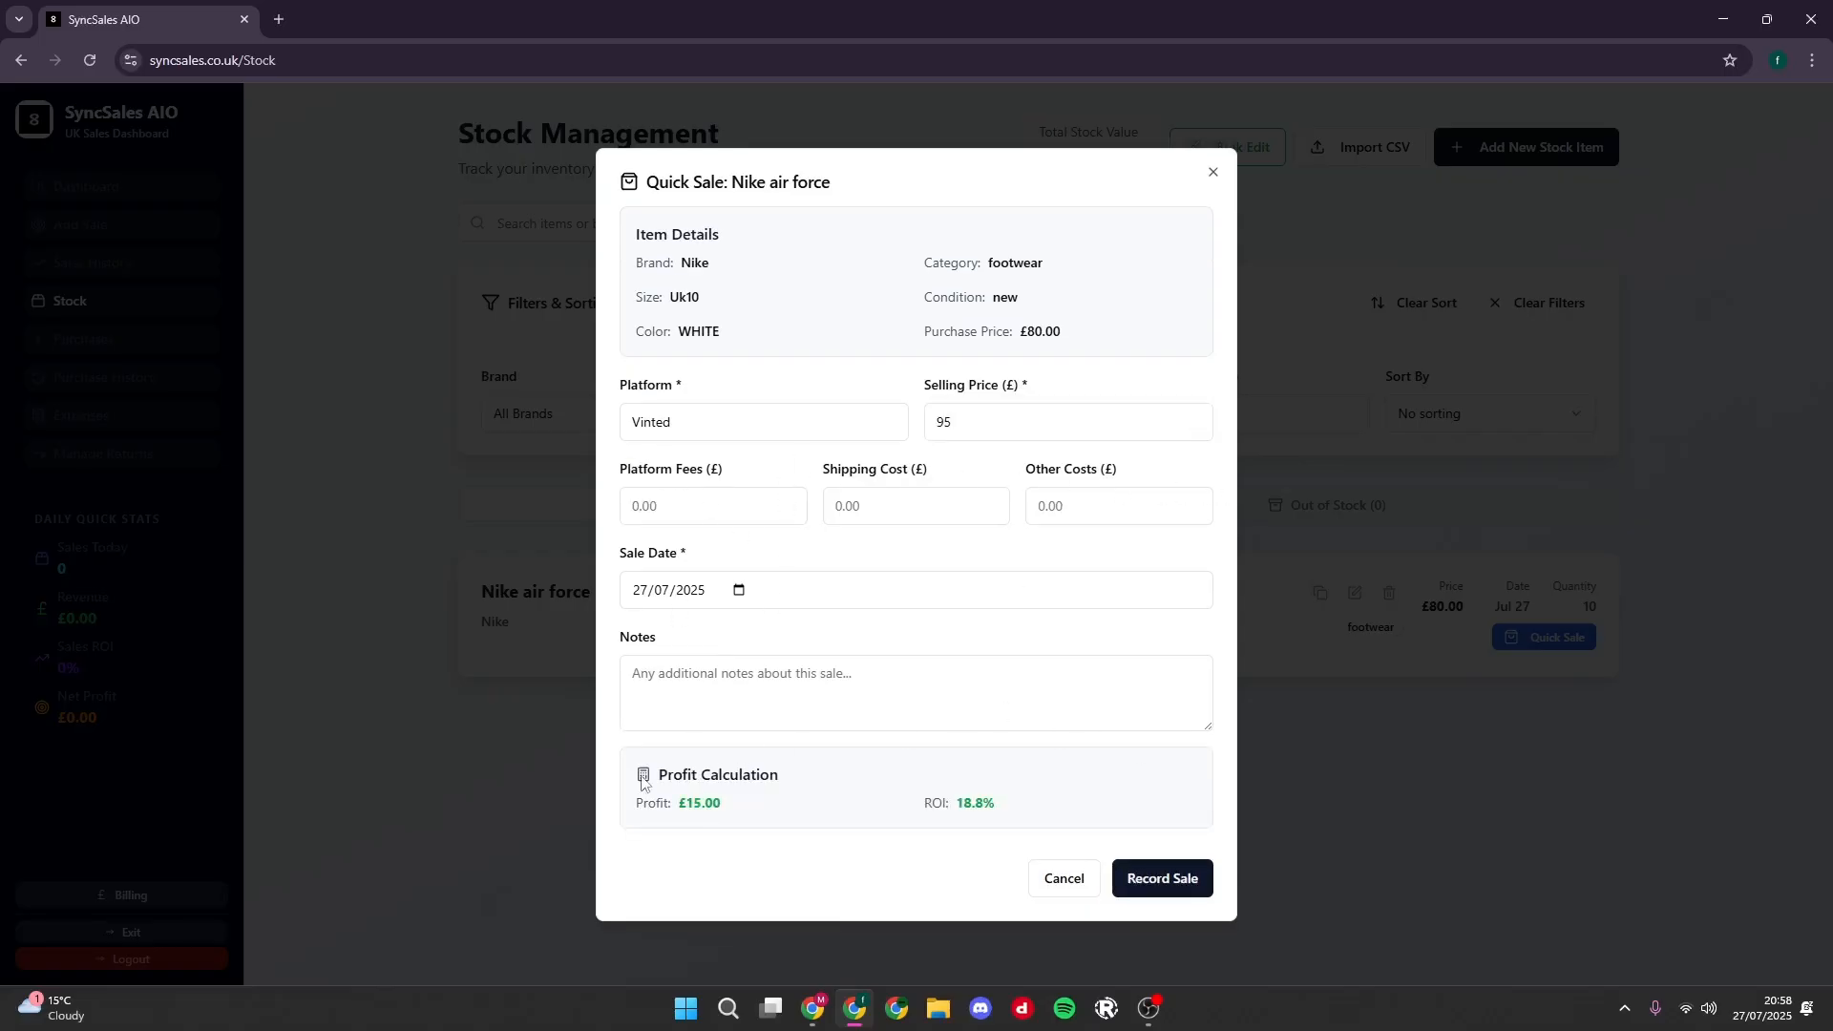
{"action": "left_click_drag", "start_coordinate": [634, 765], "coordinate": [1011, 819]}
{"action": "left_click", "coordinate": [804, 844]}
{"action": "left_click", "coordinate": [1166, 887]}
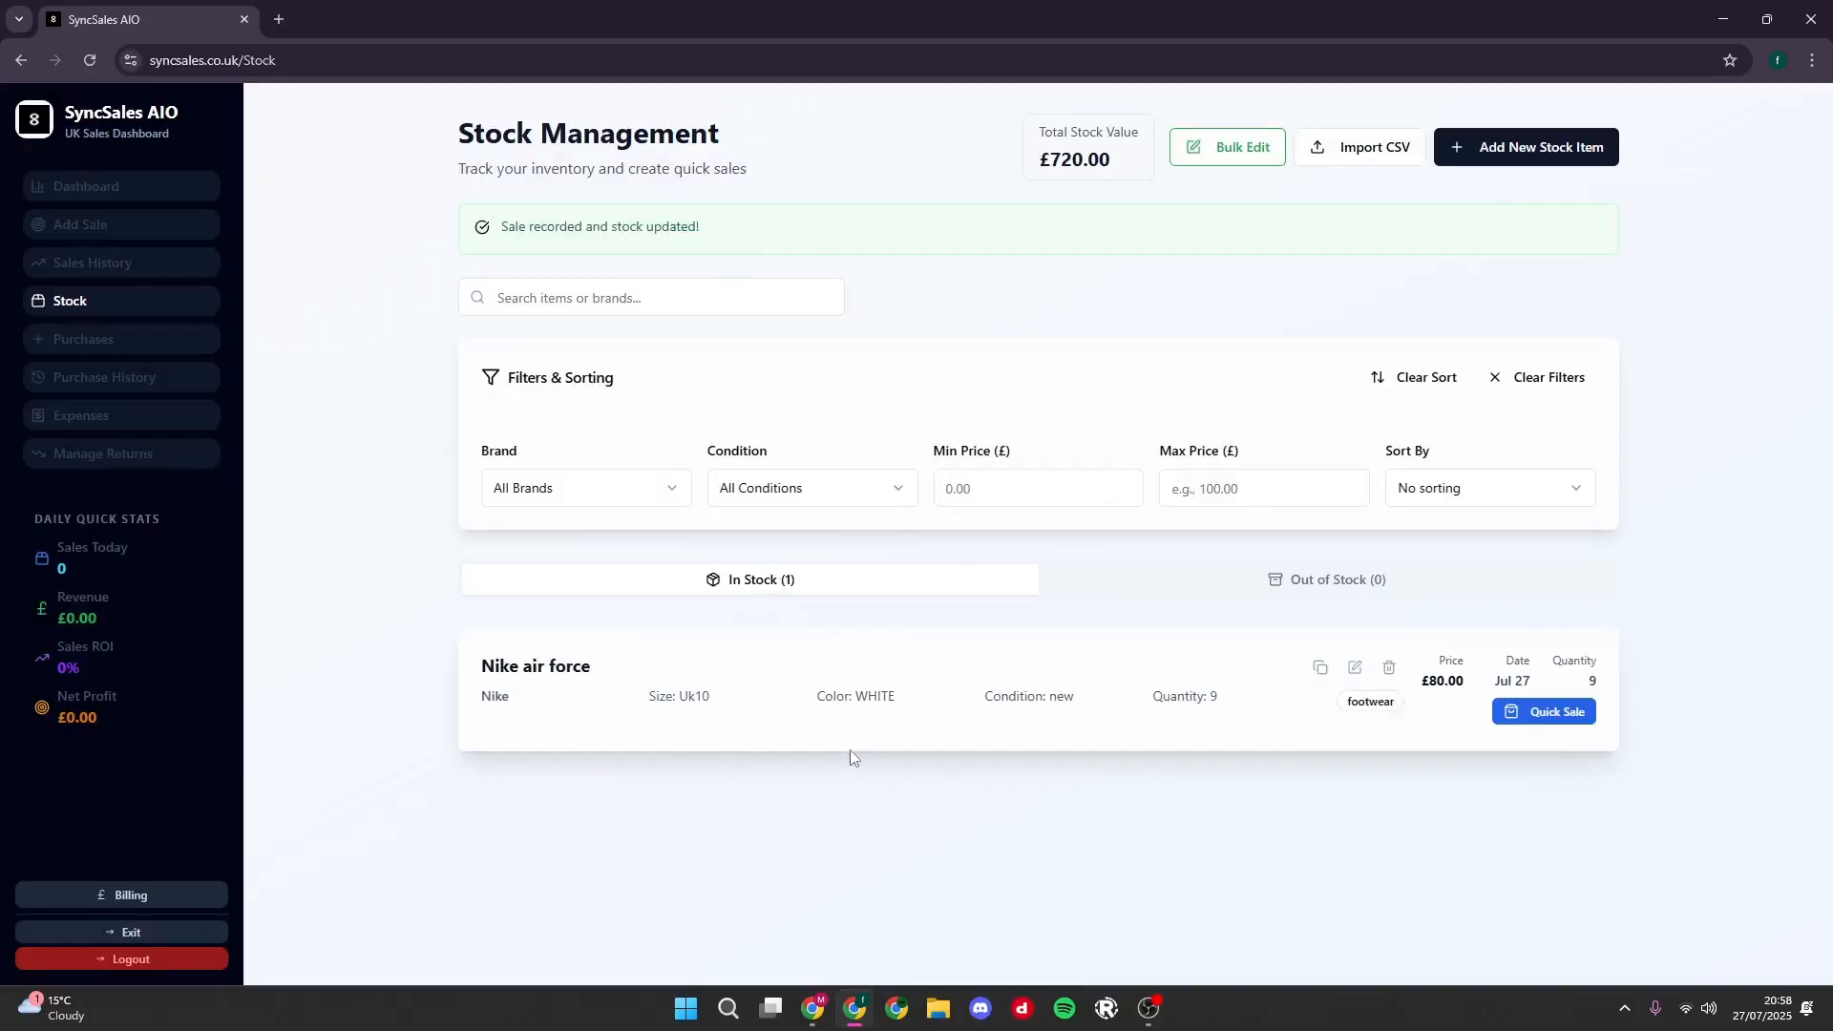
- Open the dashboard and examine the daily quick stats and the net profit figure
{"action": "left_click", "coordinate": [156, 196]}
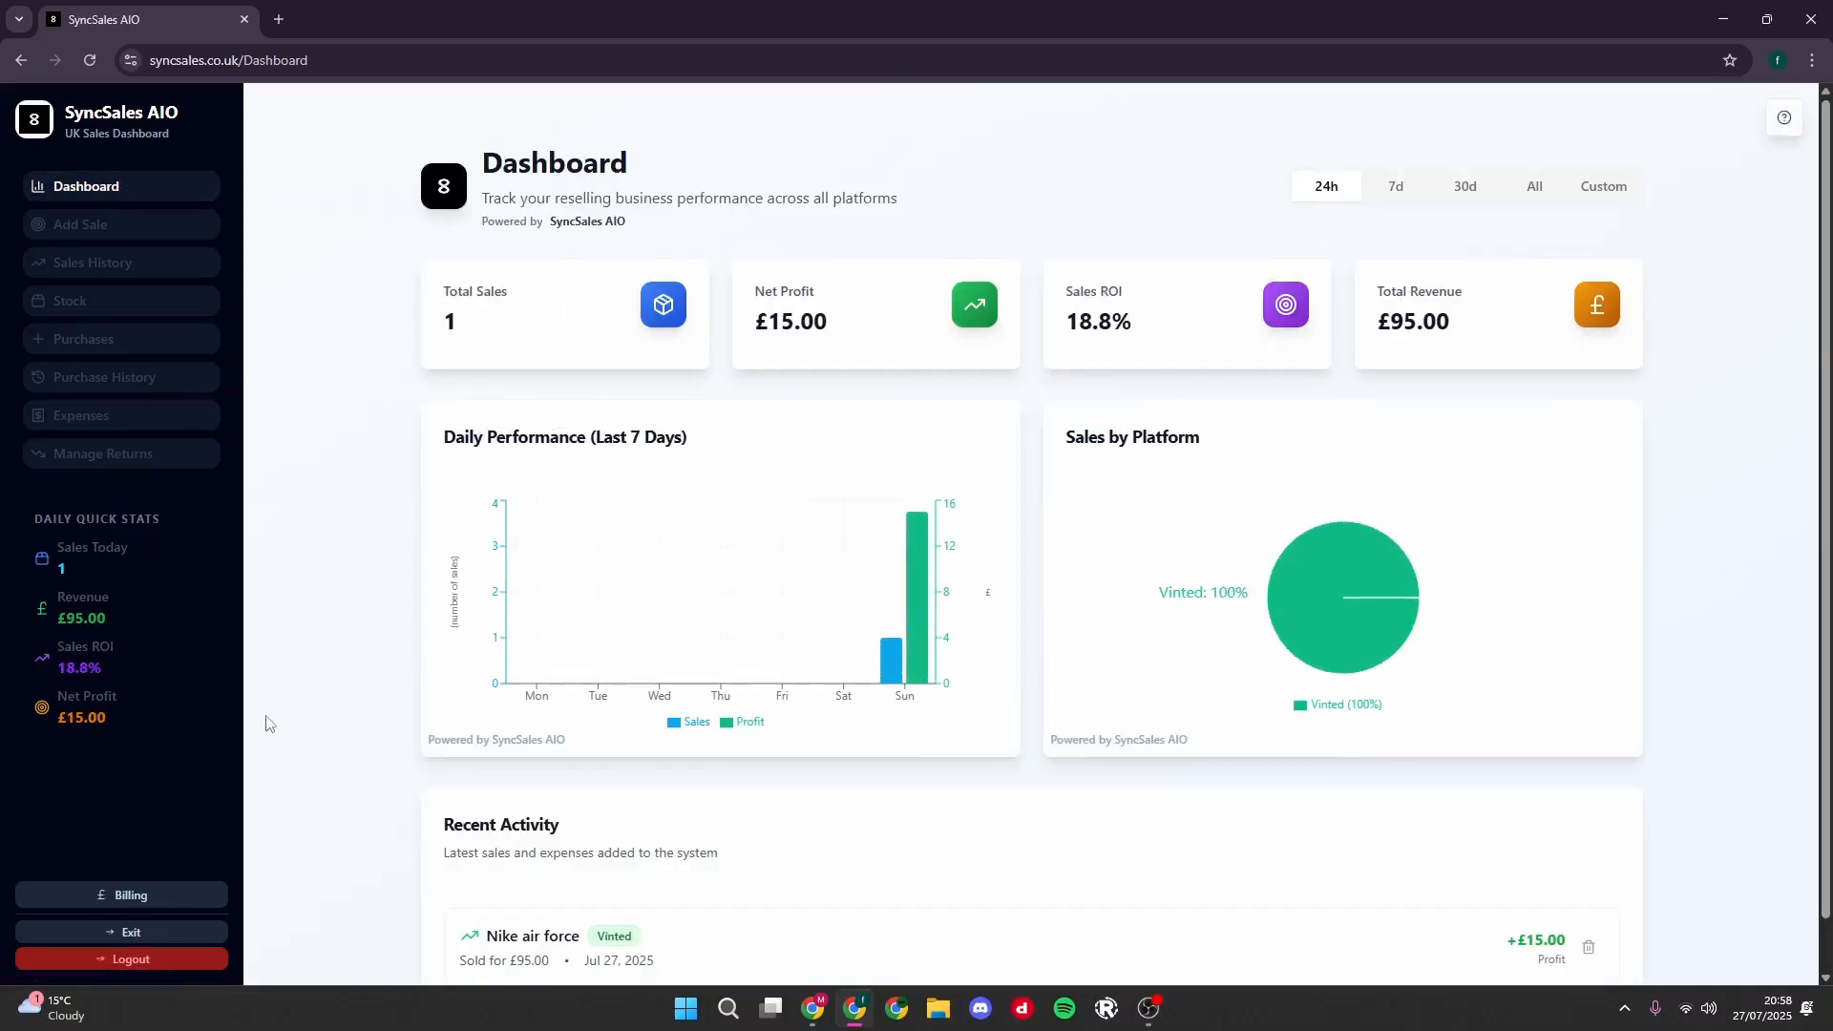
{"action": "left_click_drag", "start_coordinate": [21, 541], "coordinate": [159, 724]}
{"action": "left_click", "coordinate": [350, 612]}
{"action": "left_click_drag", "start_coordinate": [834, 334], "coordinate": [753, 327]}
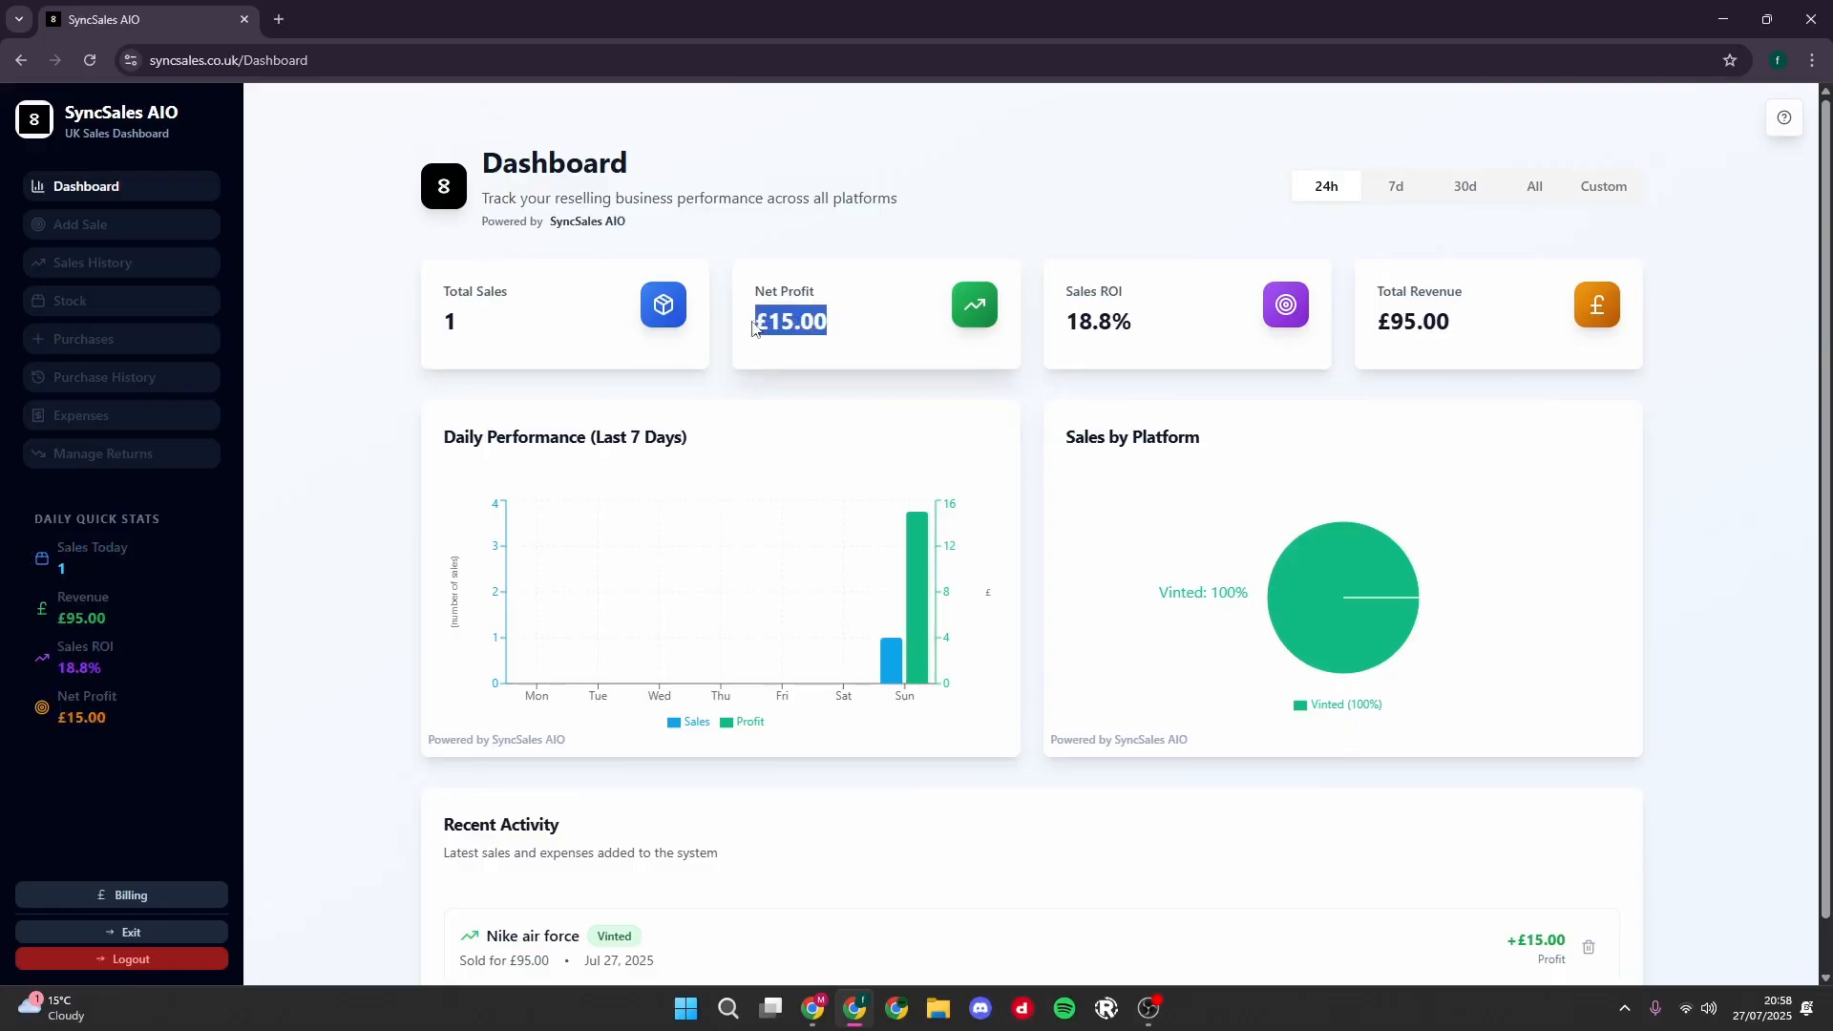
{"action": "left_click", "coordinate": [888, 408]}
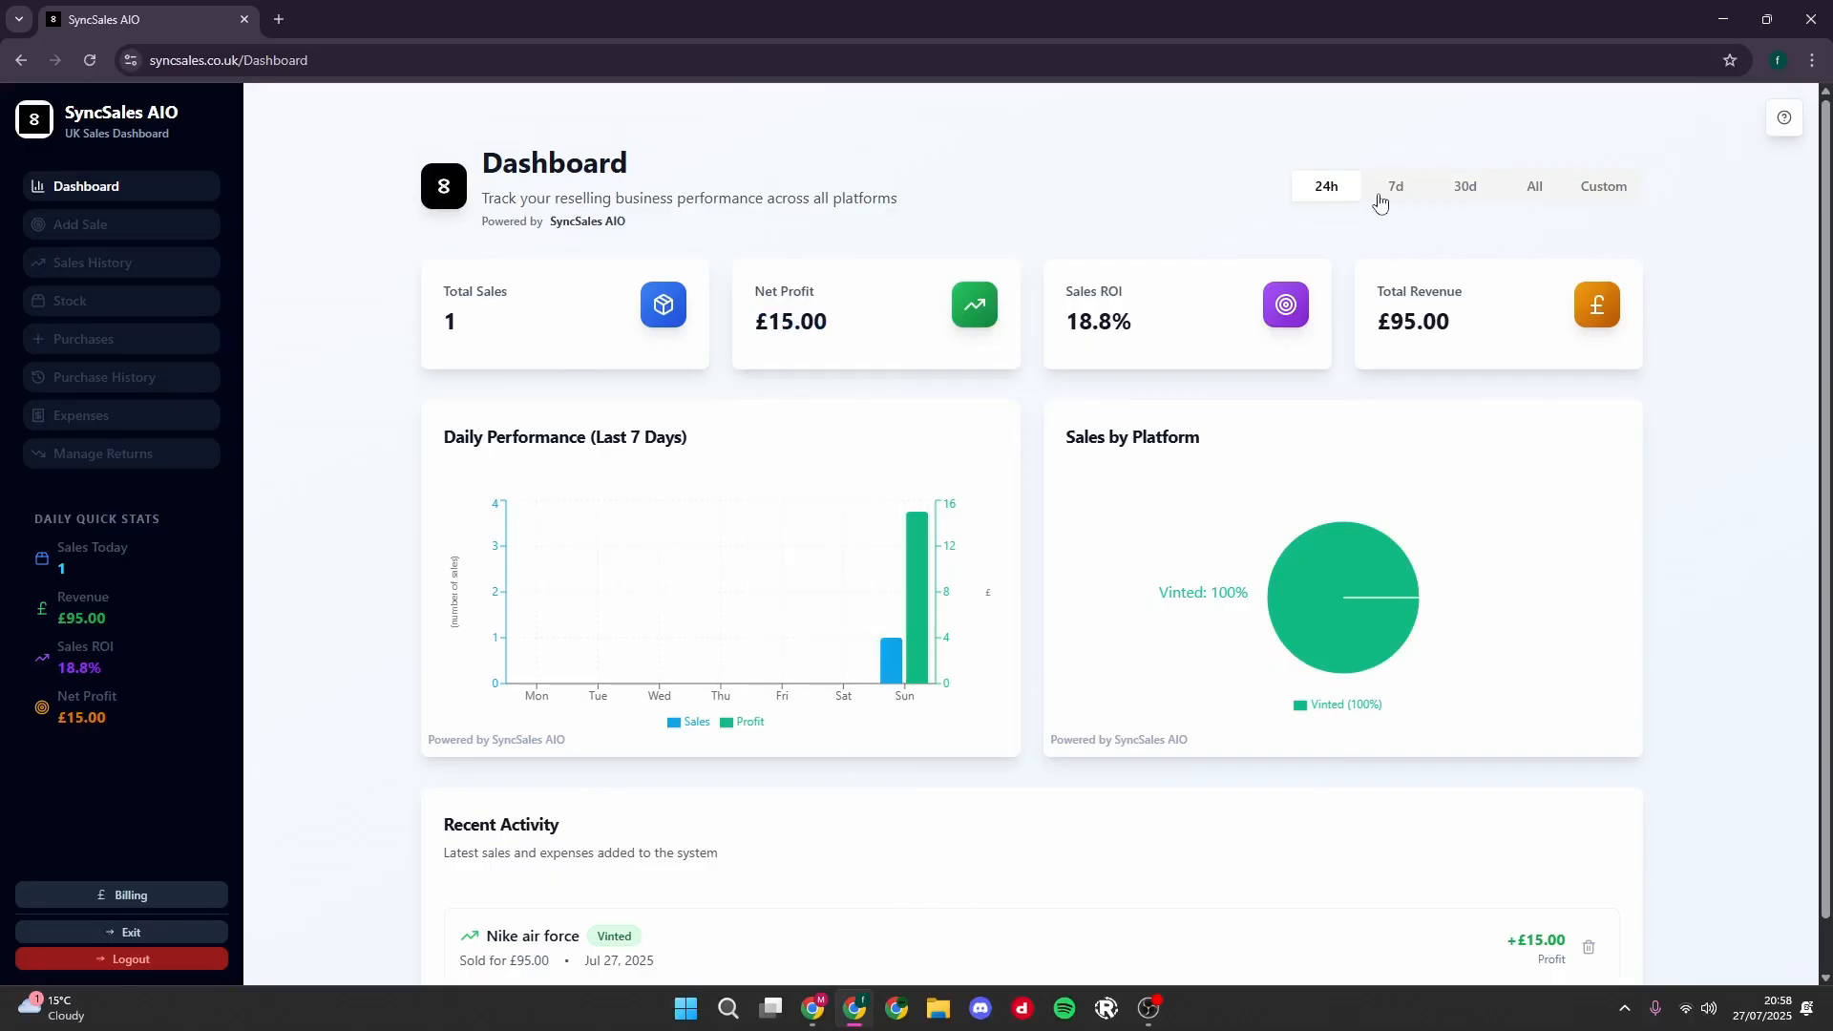
- Compare the dashboard figures over the 7d, 30d and All periods and return to the 24h view
{"action": "left_click", "coordinate": [1393, 196]}
{"action": "left_click", "coordinate": [1461, 195]}
{"action": "left_click", "coordinate": [1534, 188]}
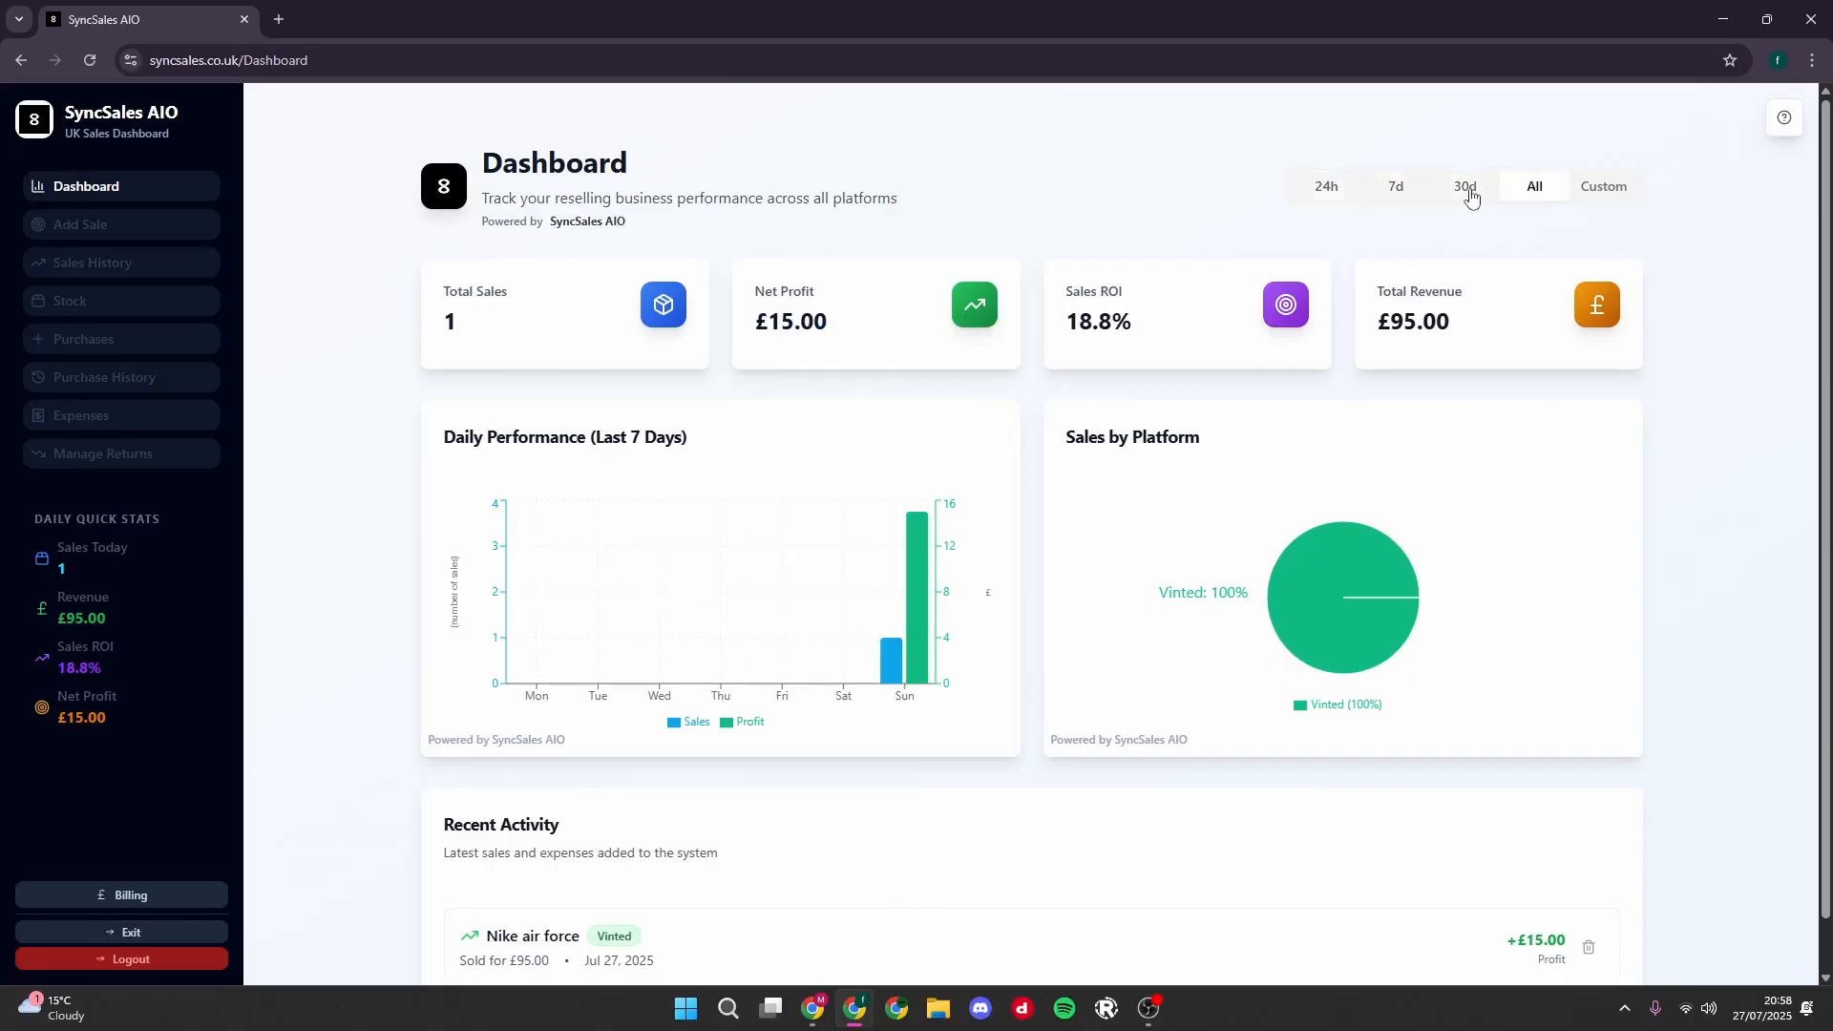
{"action": "left_click", "coordinate": [1405, 196]}
{"action": "left_click", "coordinate": [1350, 192]}
{"action": "left_click", "coordinate": [1538, 195]}
{"action": "left_click", "coordinate": [1351, 194]}
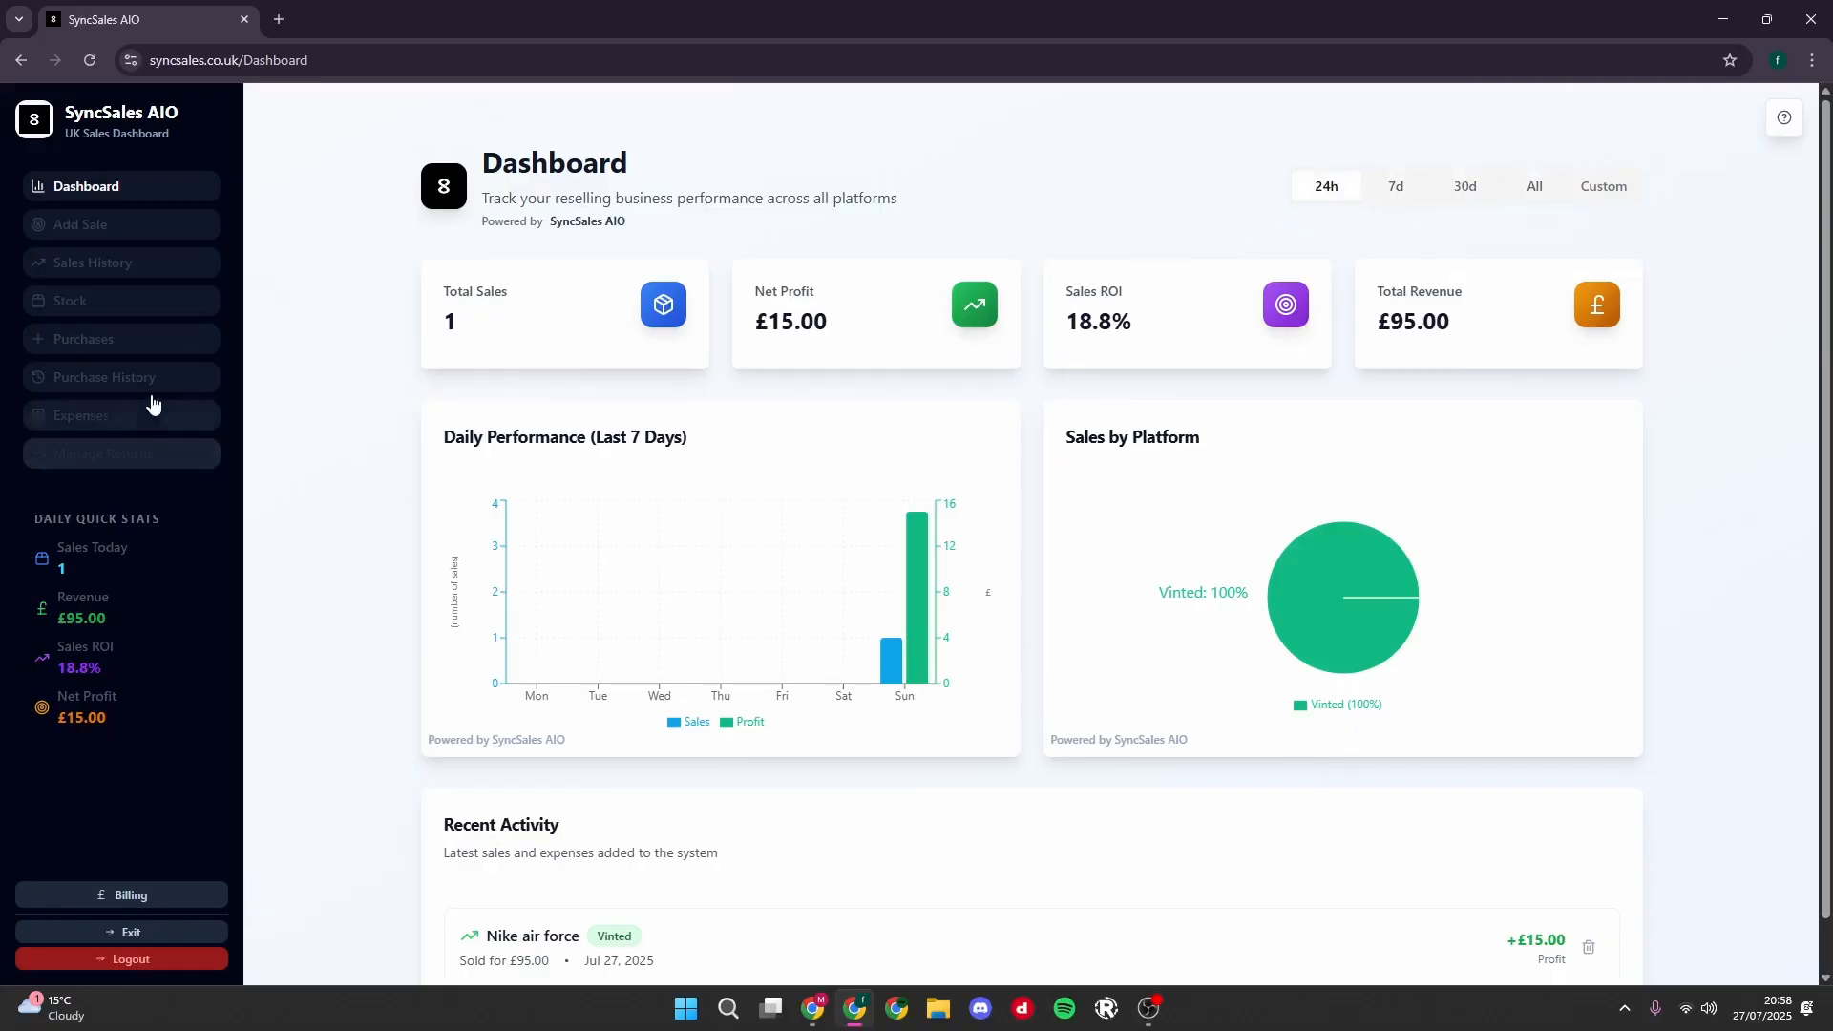
- Open the form for recording a new sale and look over its item and sale detail fields
{"action": "left_click", "coordinate": [130, 237]}
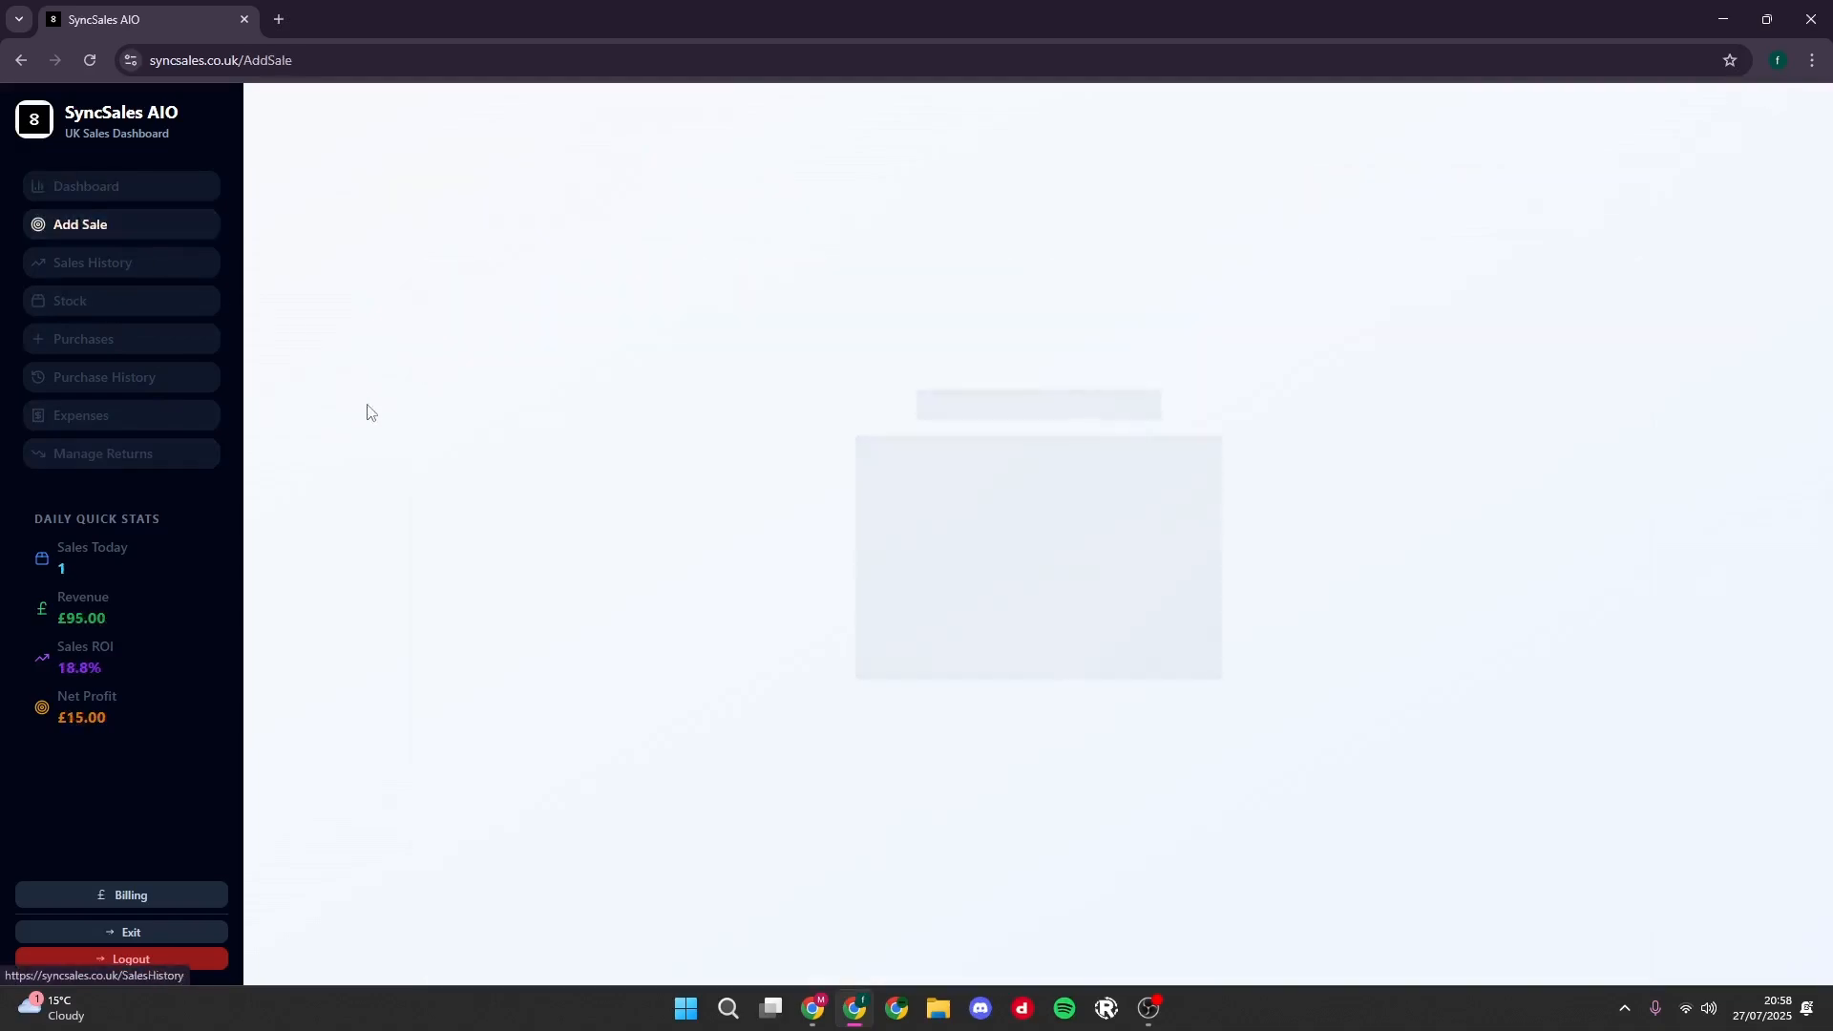
{"action": "scroll", "coordinate": [668, 468], "scroll_direction": "down", "scroll_amount": 3}
{"action": "scroll", "coordinate": [714, 495], "scroll_direction": "up", "scroll_amount": 3}
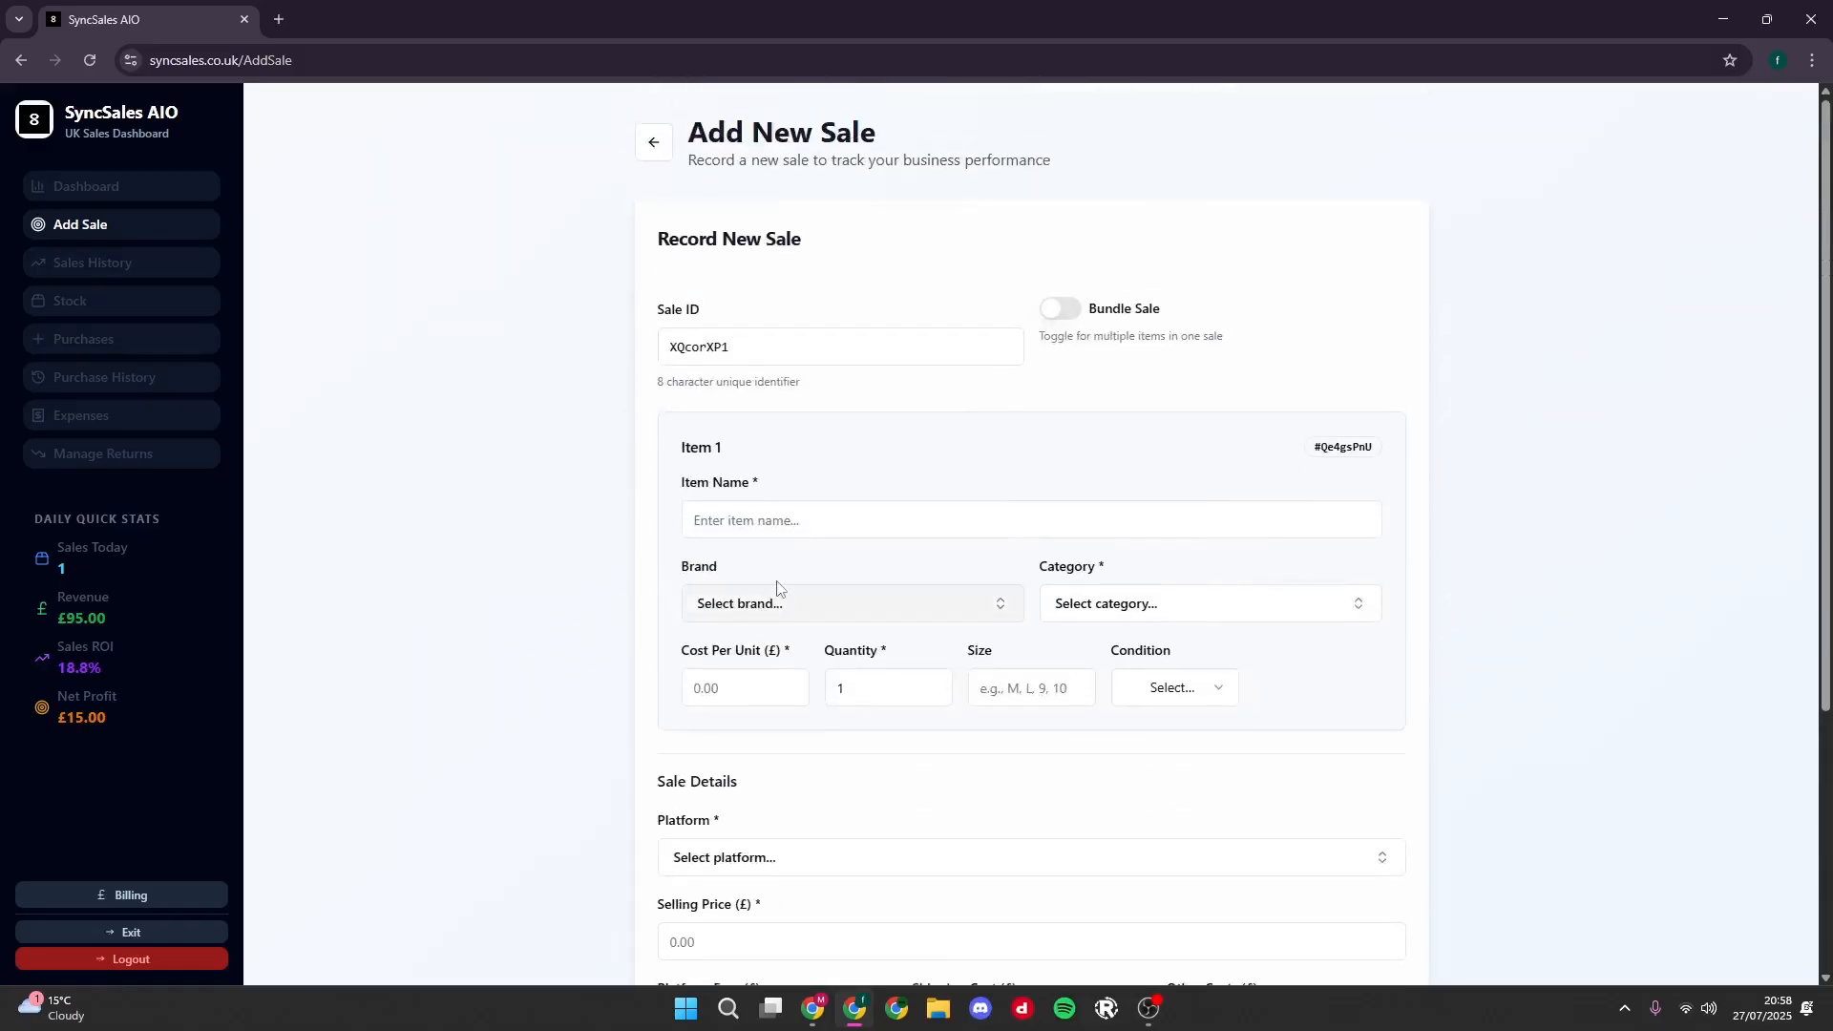
{"action": "left_click", "coordinate": [824, 521]}
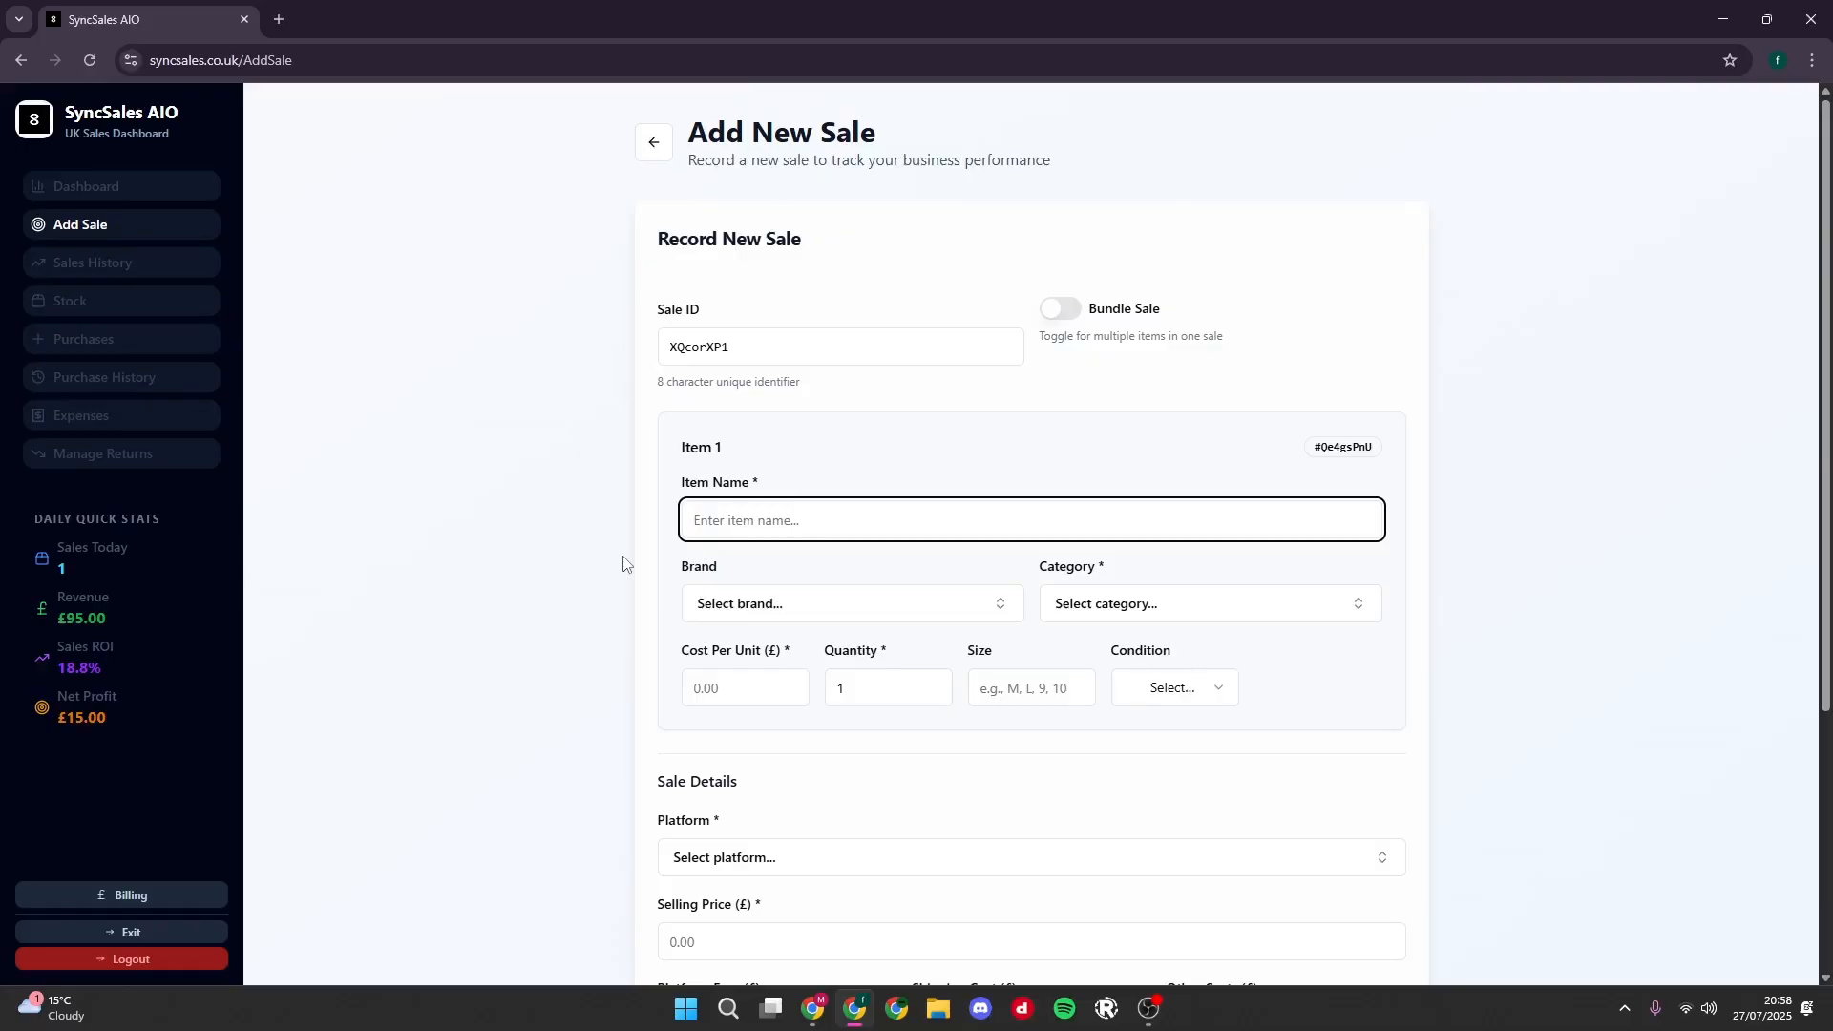
- Name the sale item "adidas samba", create and assign the brand "adidas", and set the category to footwear
{"action": "type", "text": "adidas samba"}
{"action": "left_click", "coordinate": [778, 609]}
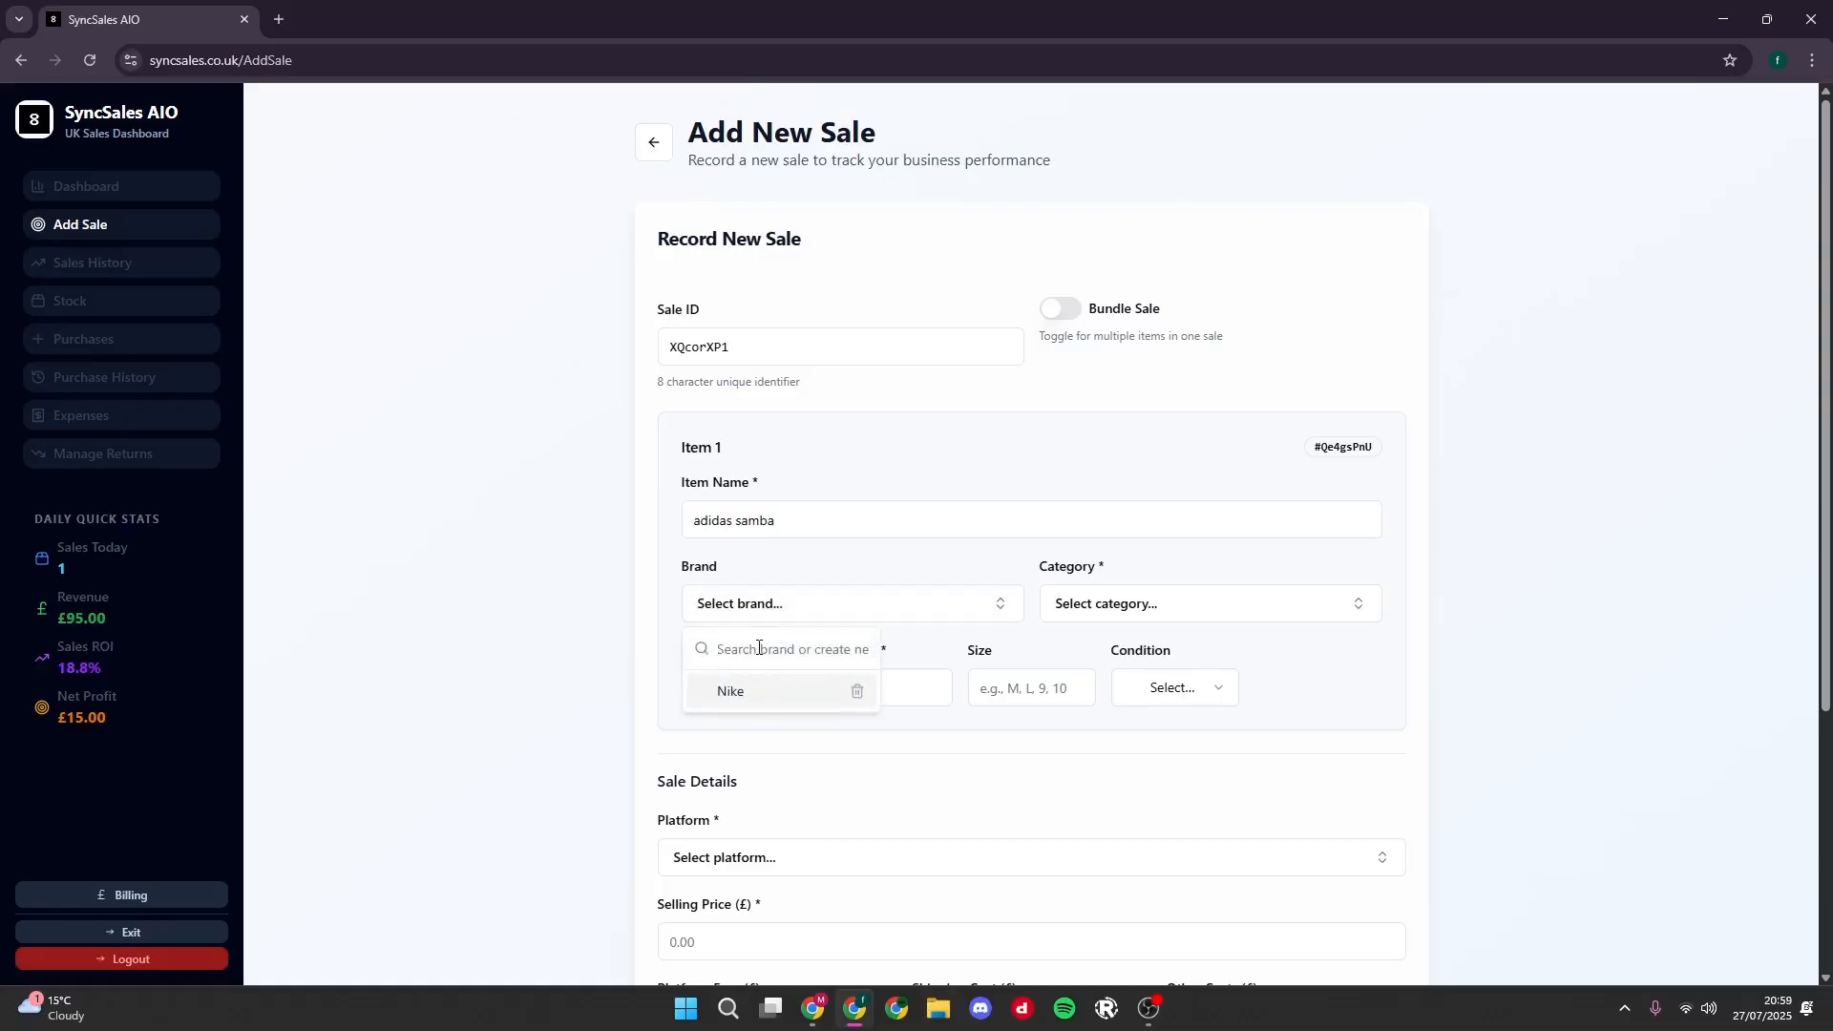
{"action": "type", "text": "adidas"}
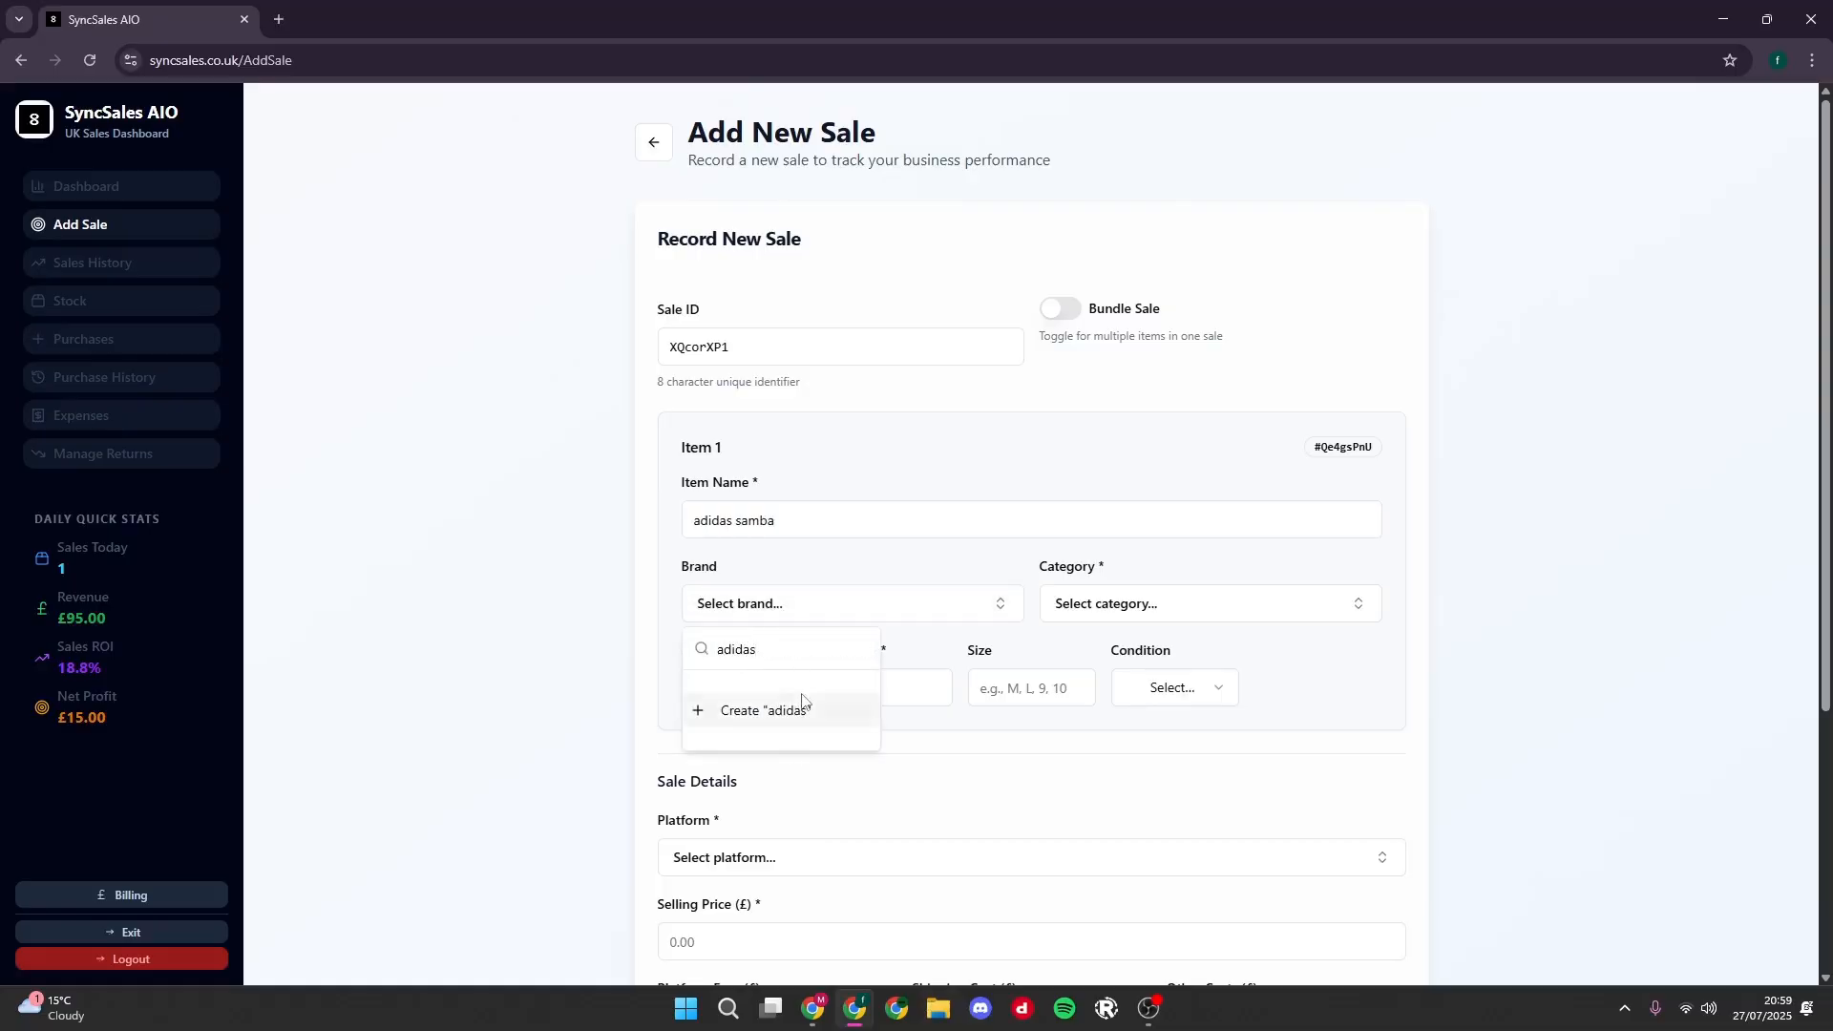
{"action": "left_click", "coordinate": [1193, 618]}
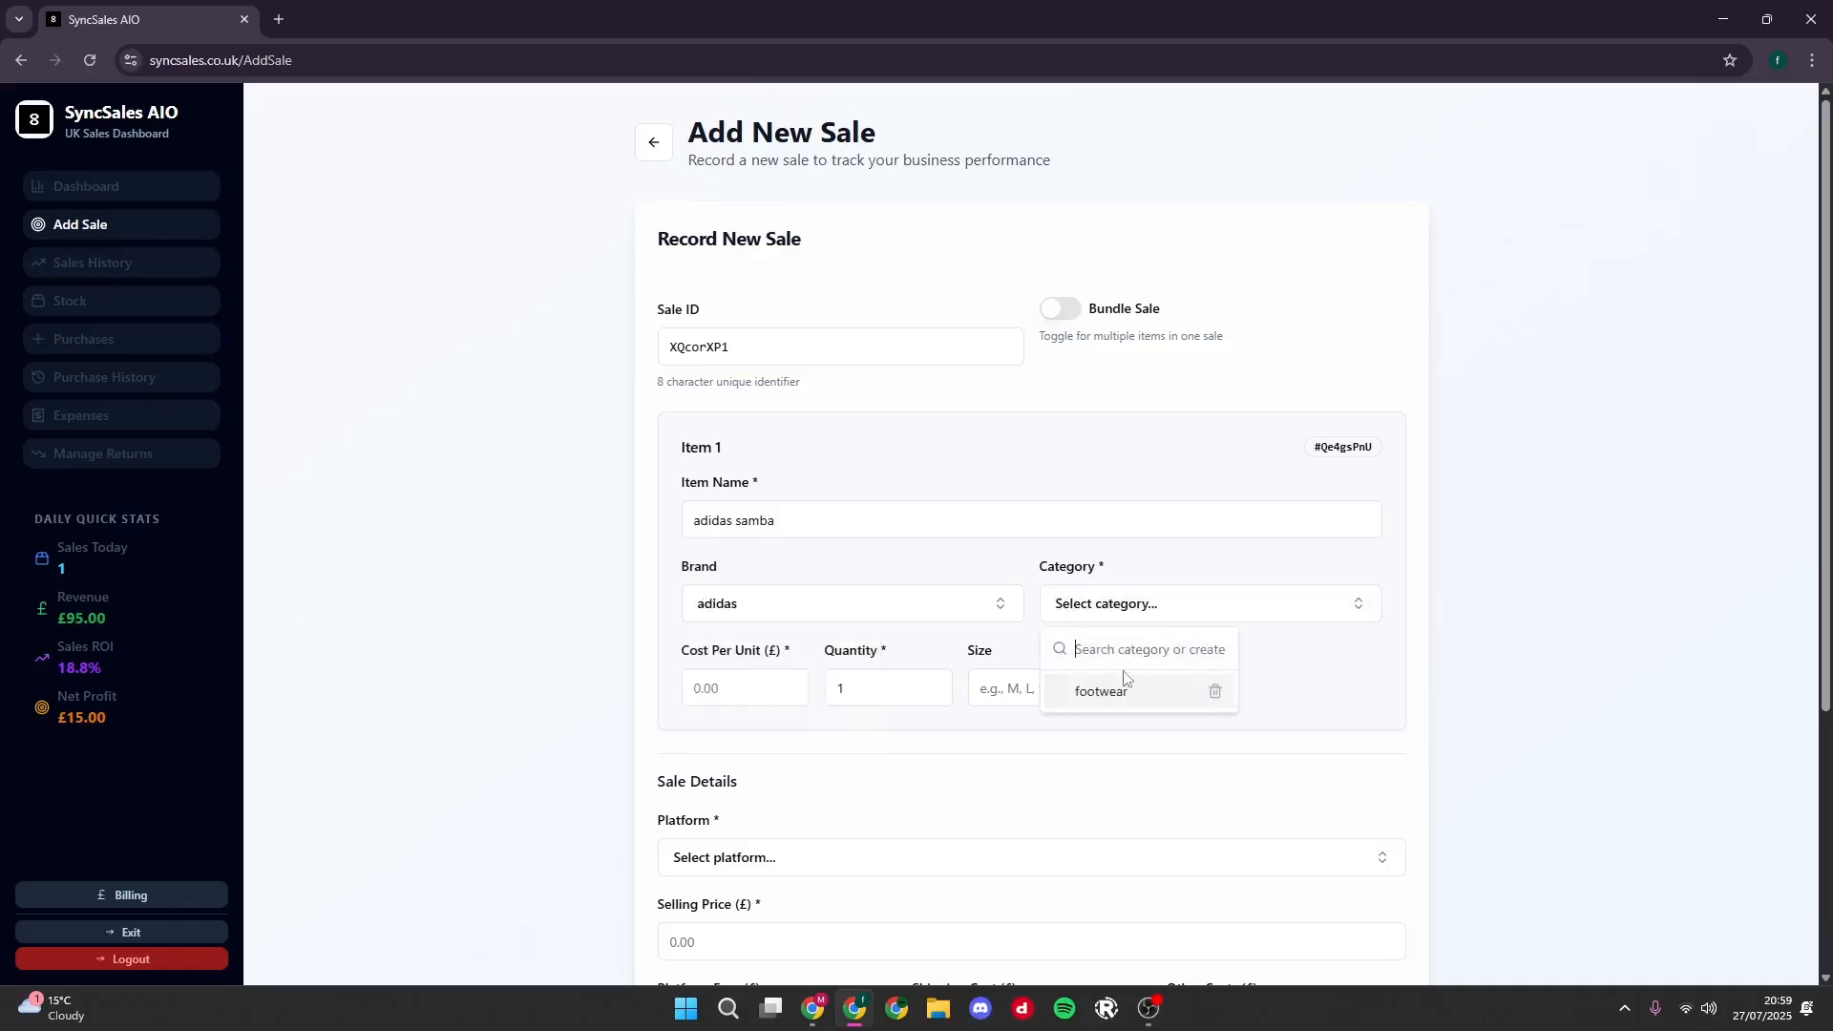
{"action": "left_click", "coordinate": [1118, 698]}
- Set the item's cost per unit to £20, its condition to New and its size to 8
{"action": "left_click", "coordinate": [788, 694]}
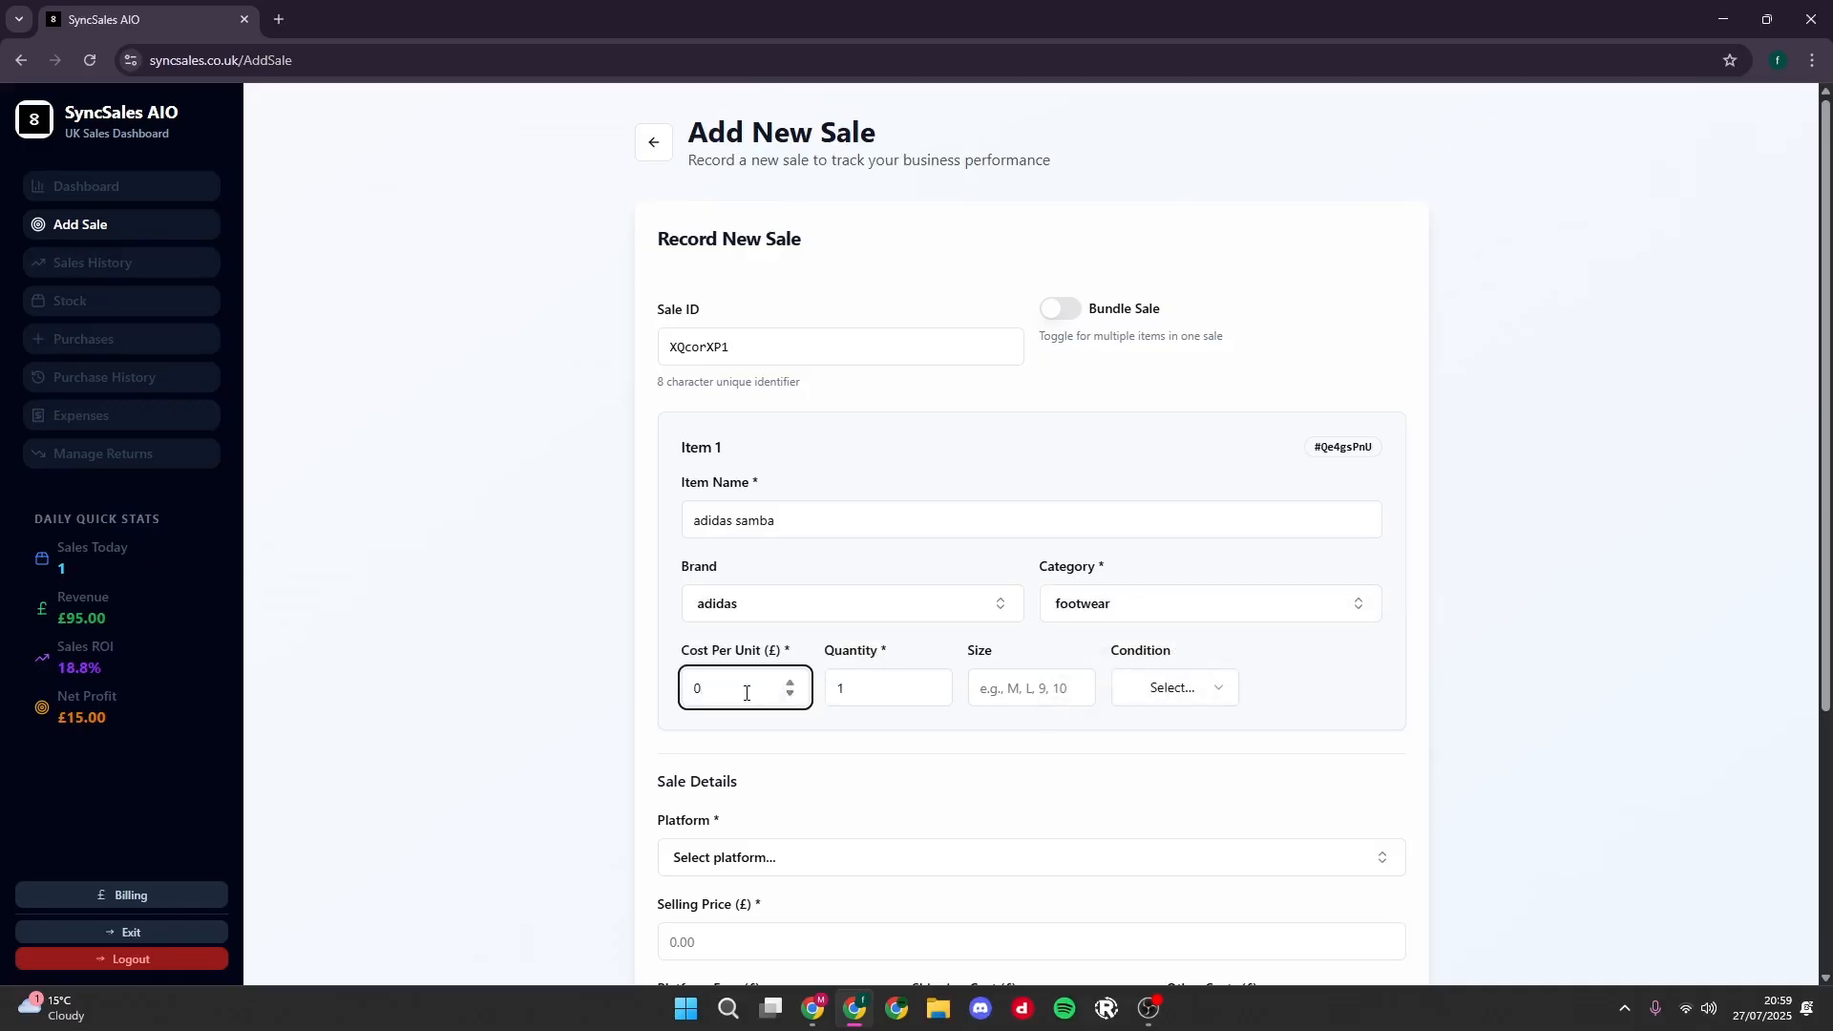
{"action": "type", "text": "20"}
{"action": "left_click", "coordinate": [1183, 705]}
{"action": "left_click", "coordinate": [1160, 727]}
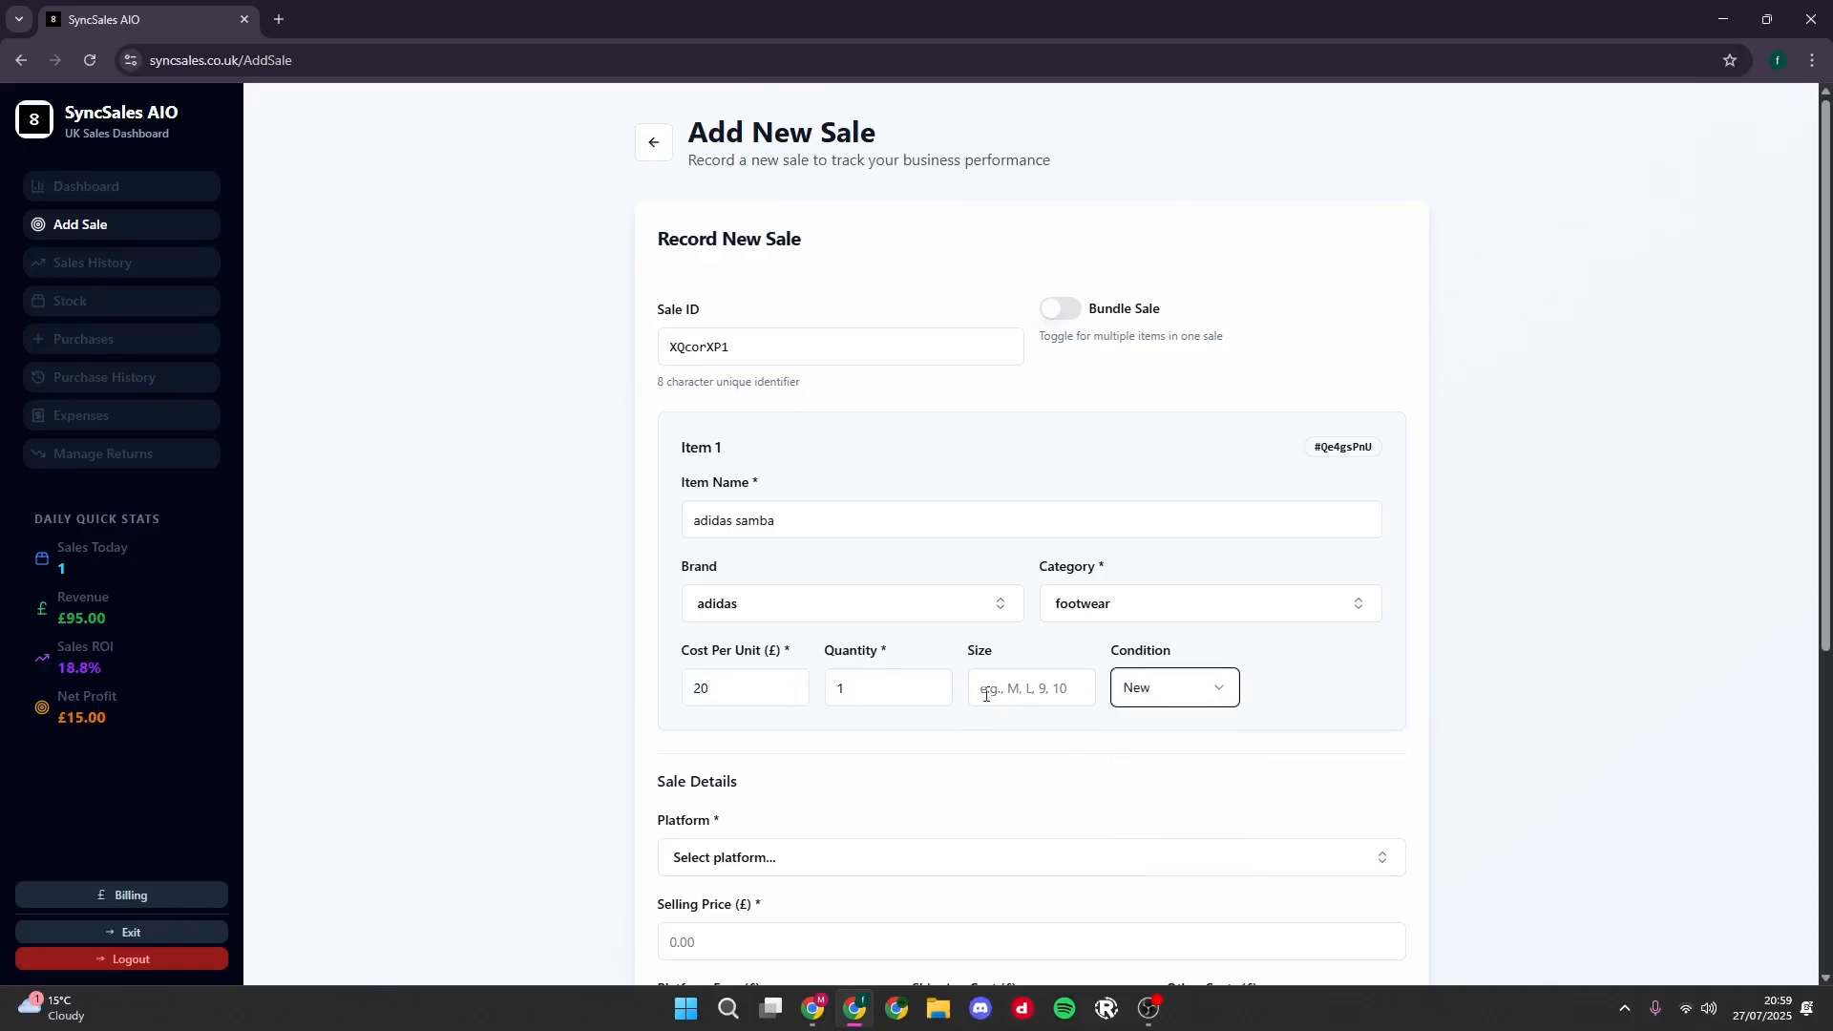
{"action": "left_click", "coordinate": [1003, 679]}
{"action": "type", "text": "8"}
- Set the sale's platform to Vinted
{"action": "scroll", "coordinate": [764, 649], "scroll_direction": "down", "scroll_amount": 3}
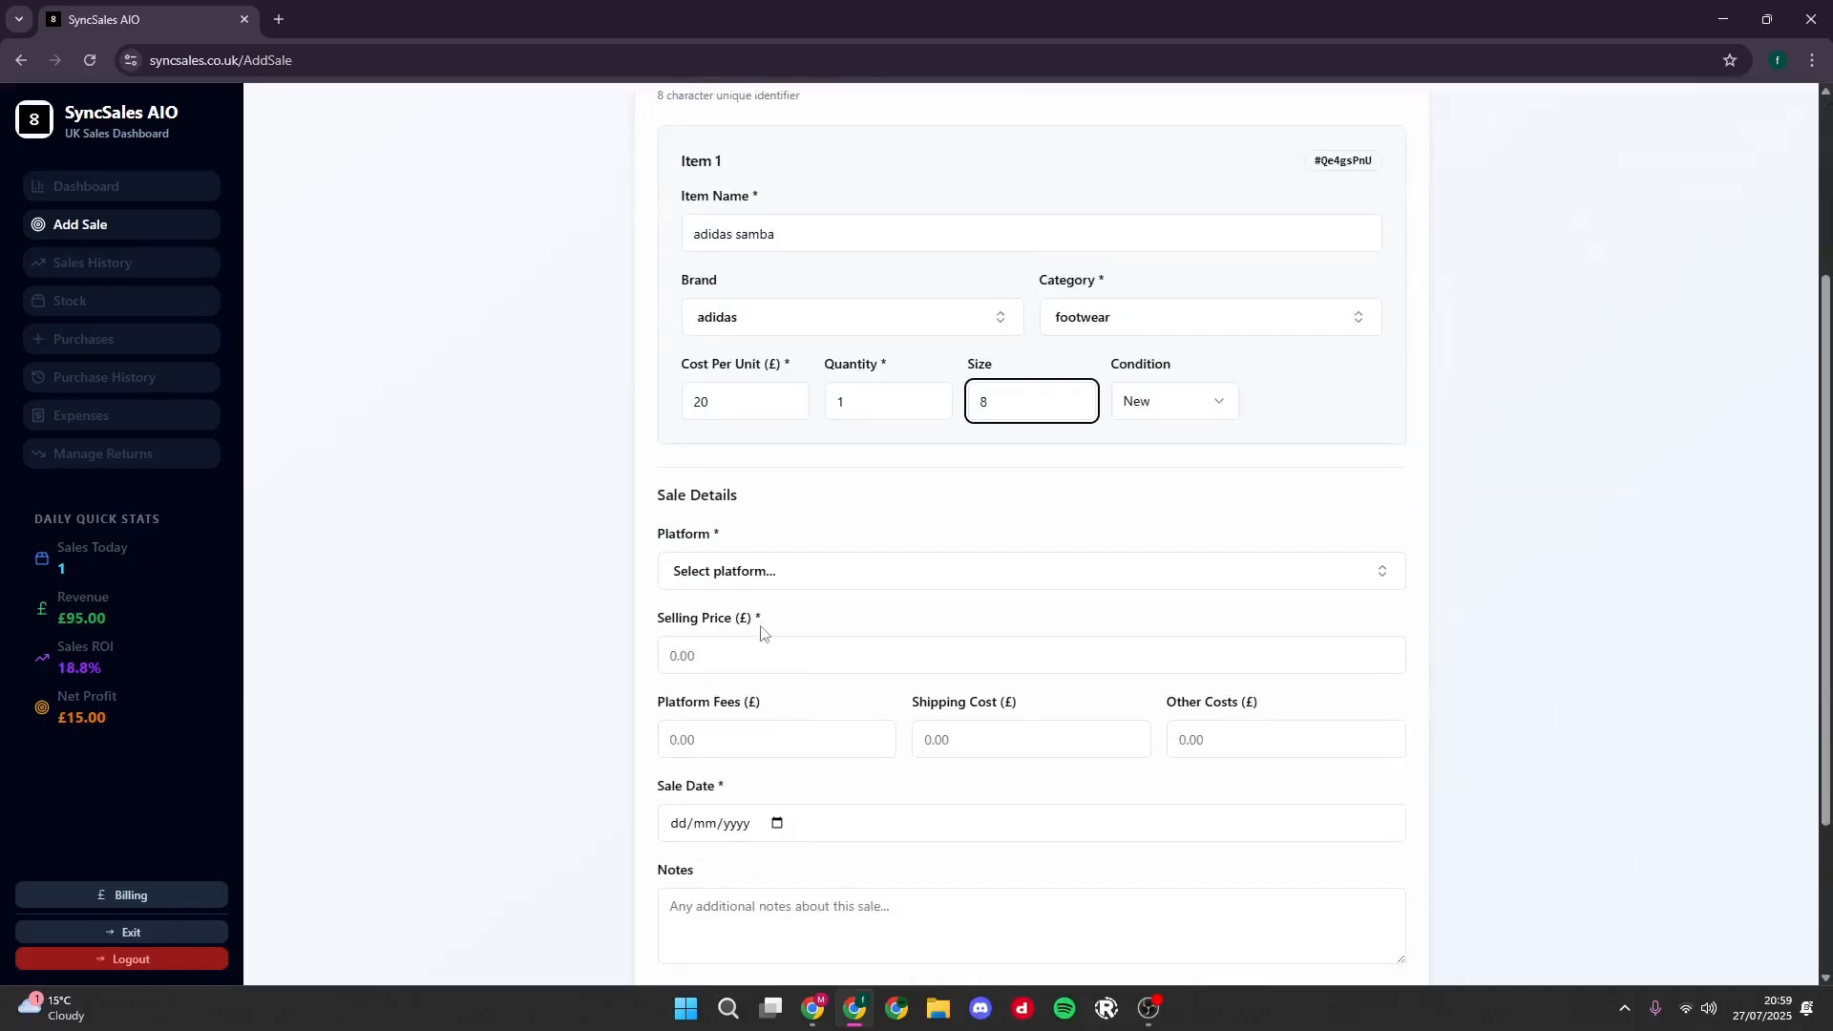
{"action": "left_click", "coordinate": [750, 577]}
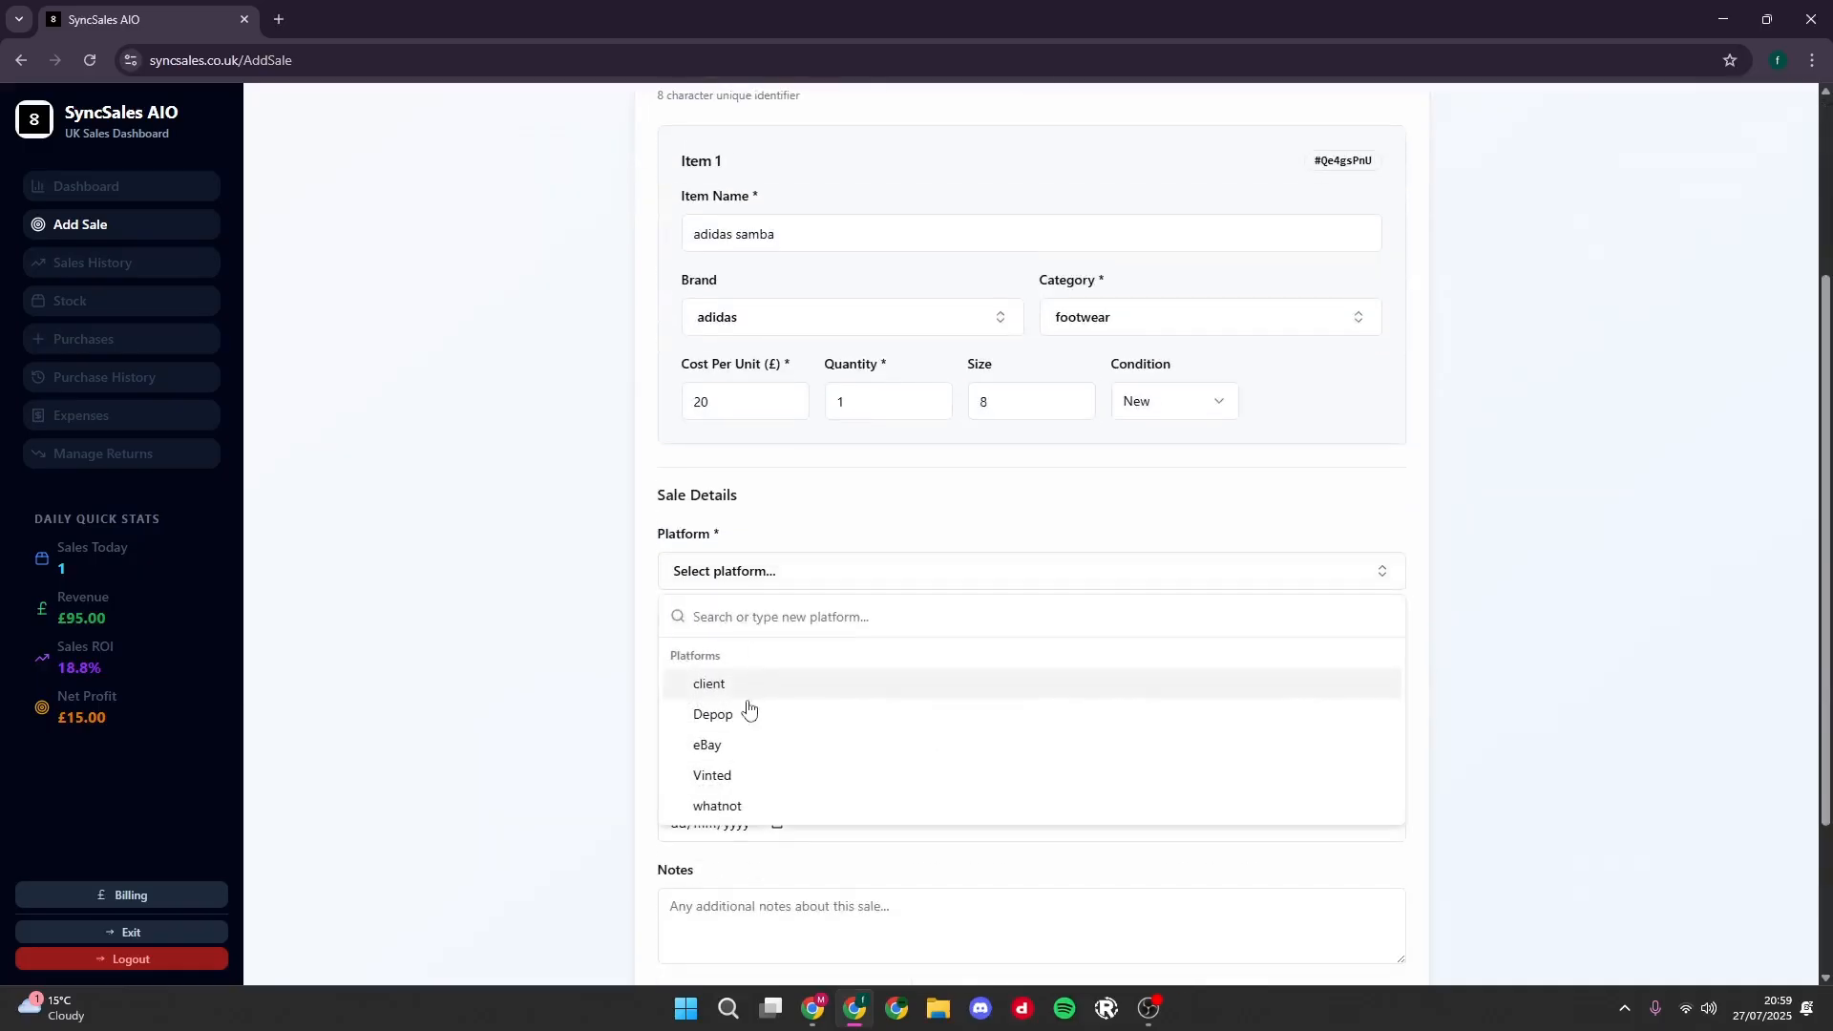
{"action": "left_click", "coordinate": [775, 775]}
{"action": "left_click", "coordinate": [740, 583]}
{"action": "type", "text": "sed"}
{"action": "key", "text": "BackSpace"}
{"action": "key", "text": "BackSpace"}
{"action": "left_click", "coordinate": [776, 592]}
- Set the selling price to £50 and the sale date to 27/07/2025, and save the sale
{"action": "scroll", "coordinate": [777, 668], "scroll_direction": "down", "scroll_amount": 2}
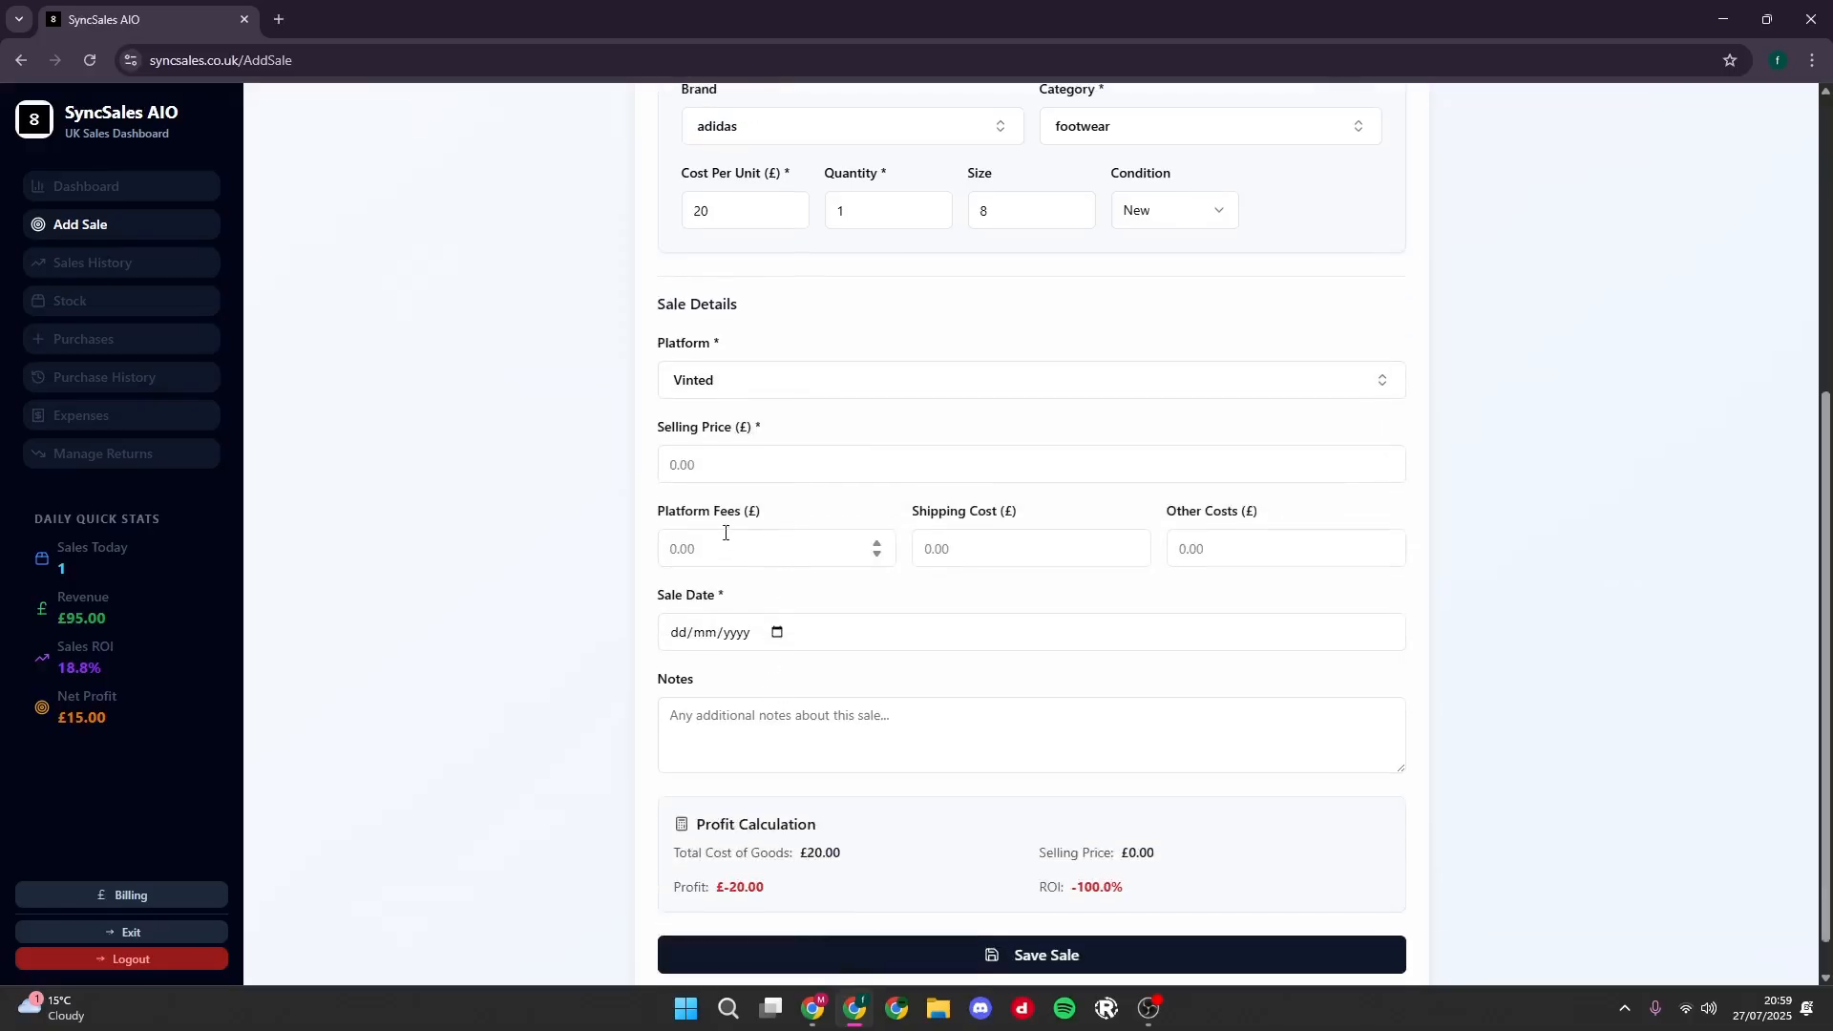
{"action": "left_click", "coordinate": [683, 468]}
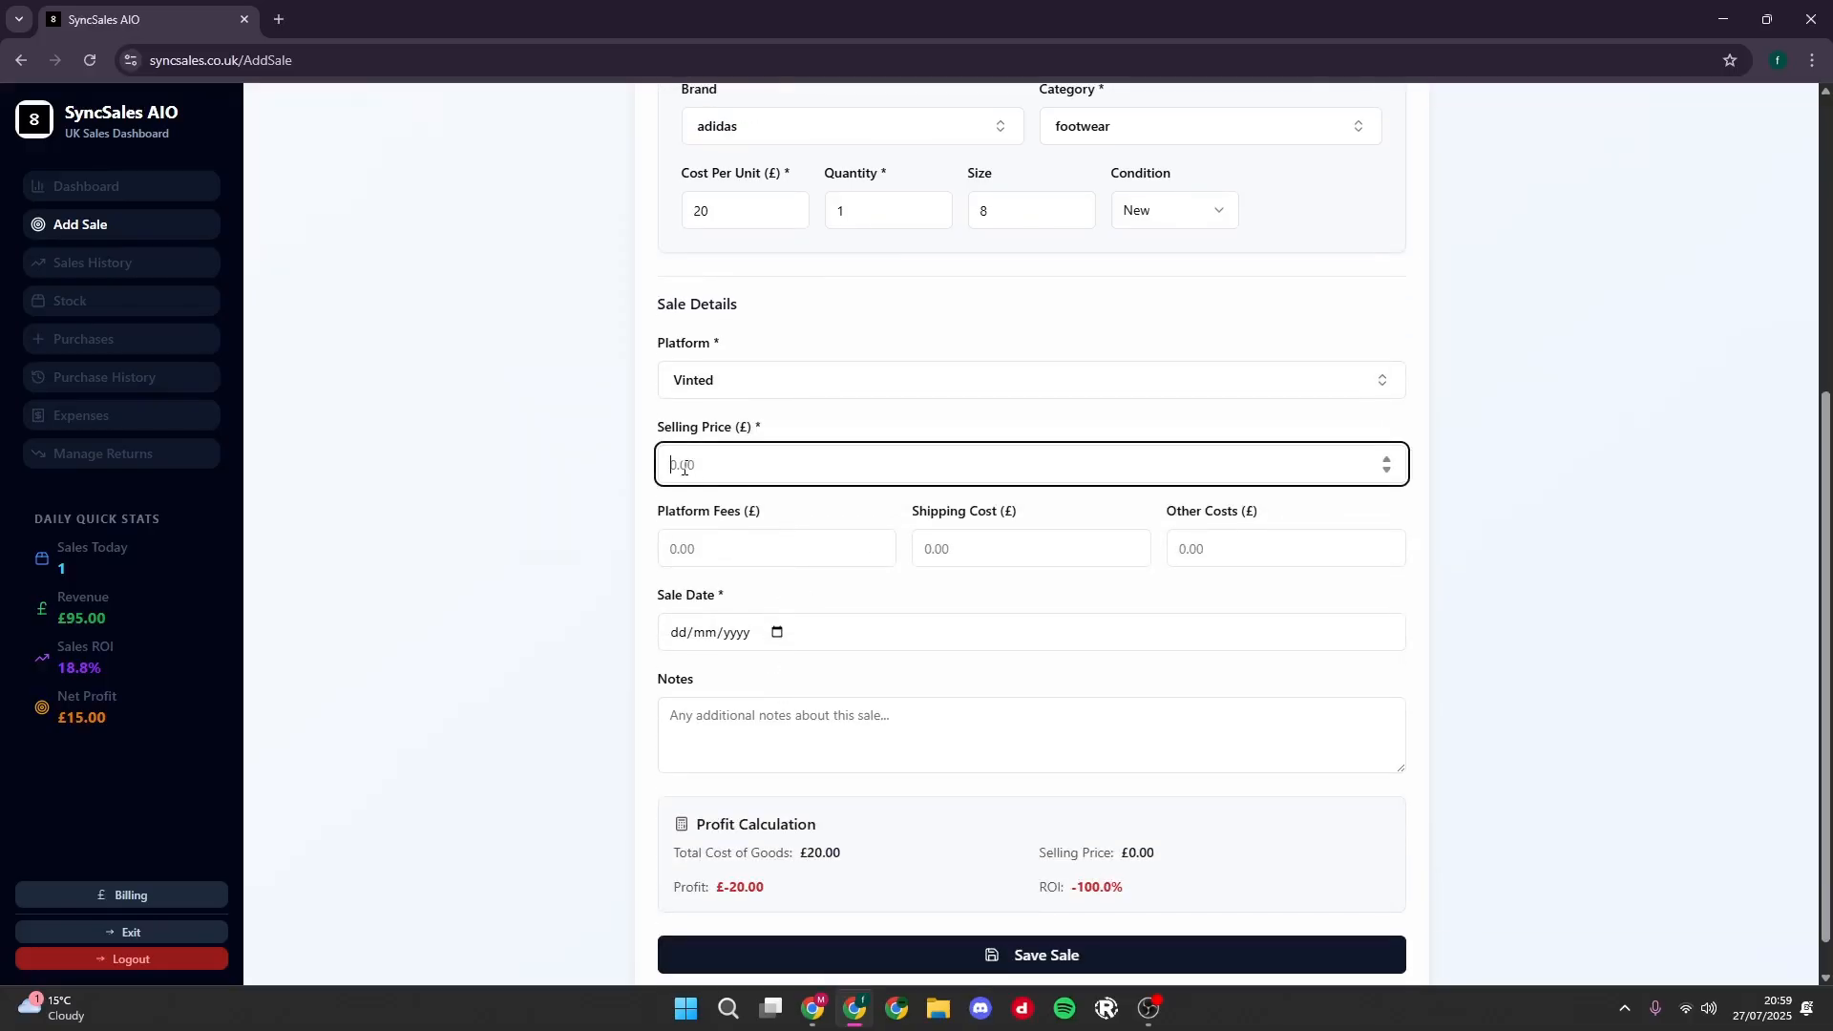
{"action": "type", "text": "50"}
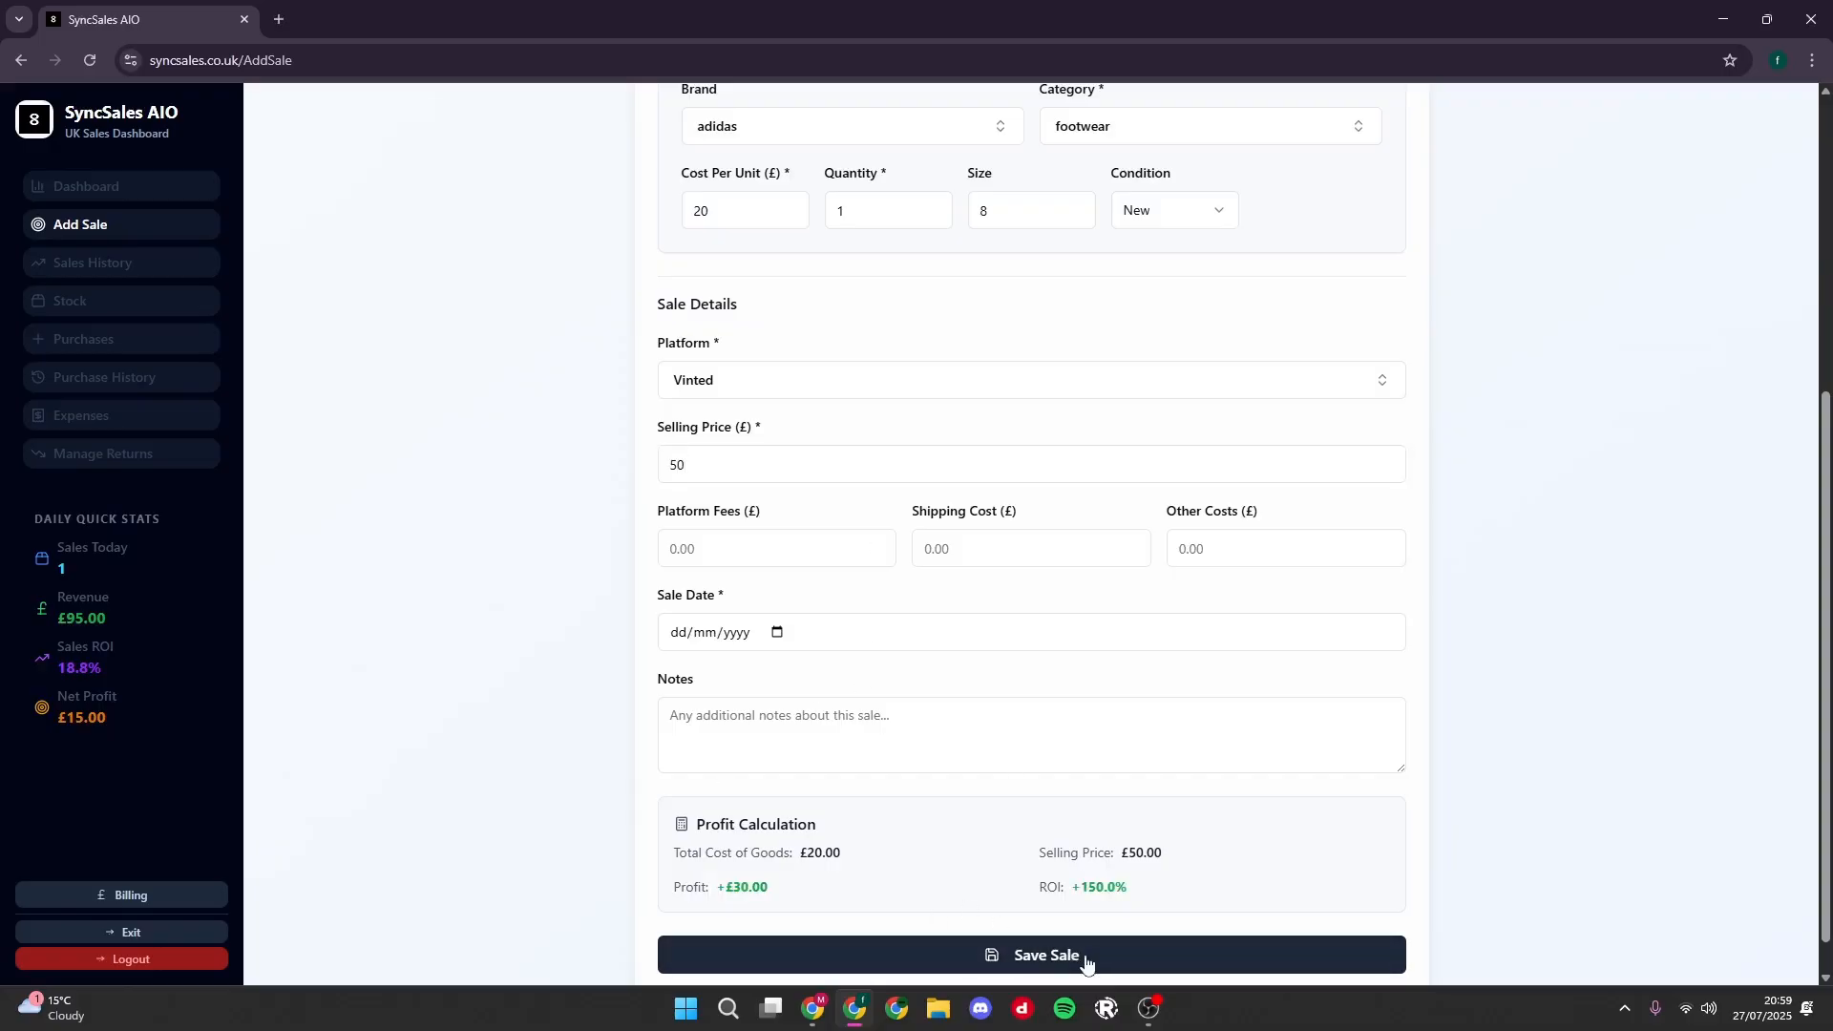
{"action": "left_click", "coordinate": [1052, 957]}
{"action": "left_click", "coordinate": [776, 632]}
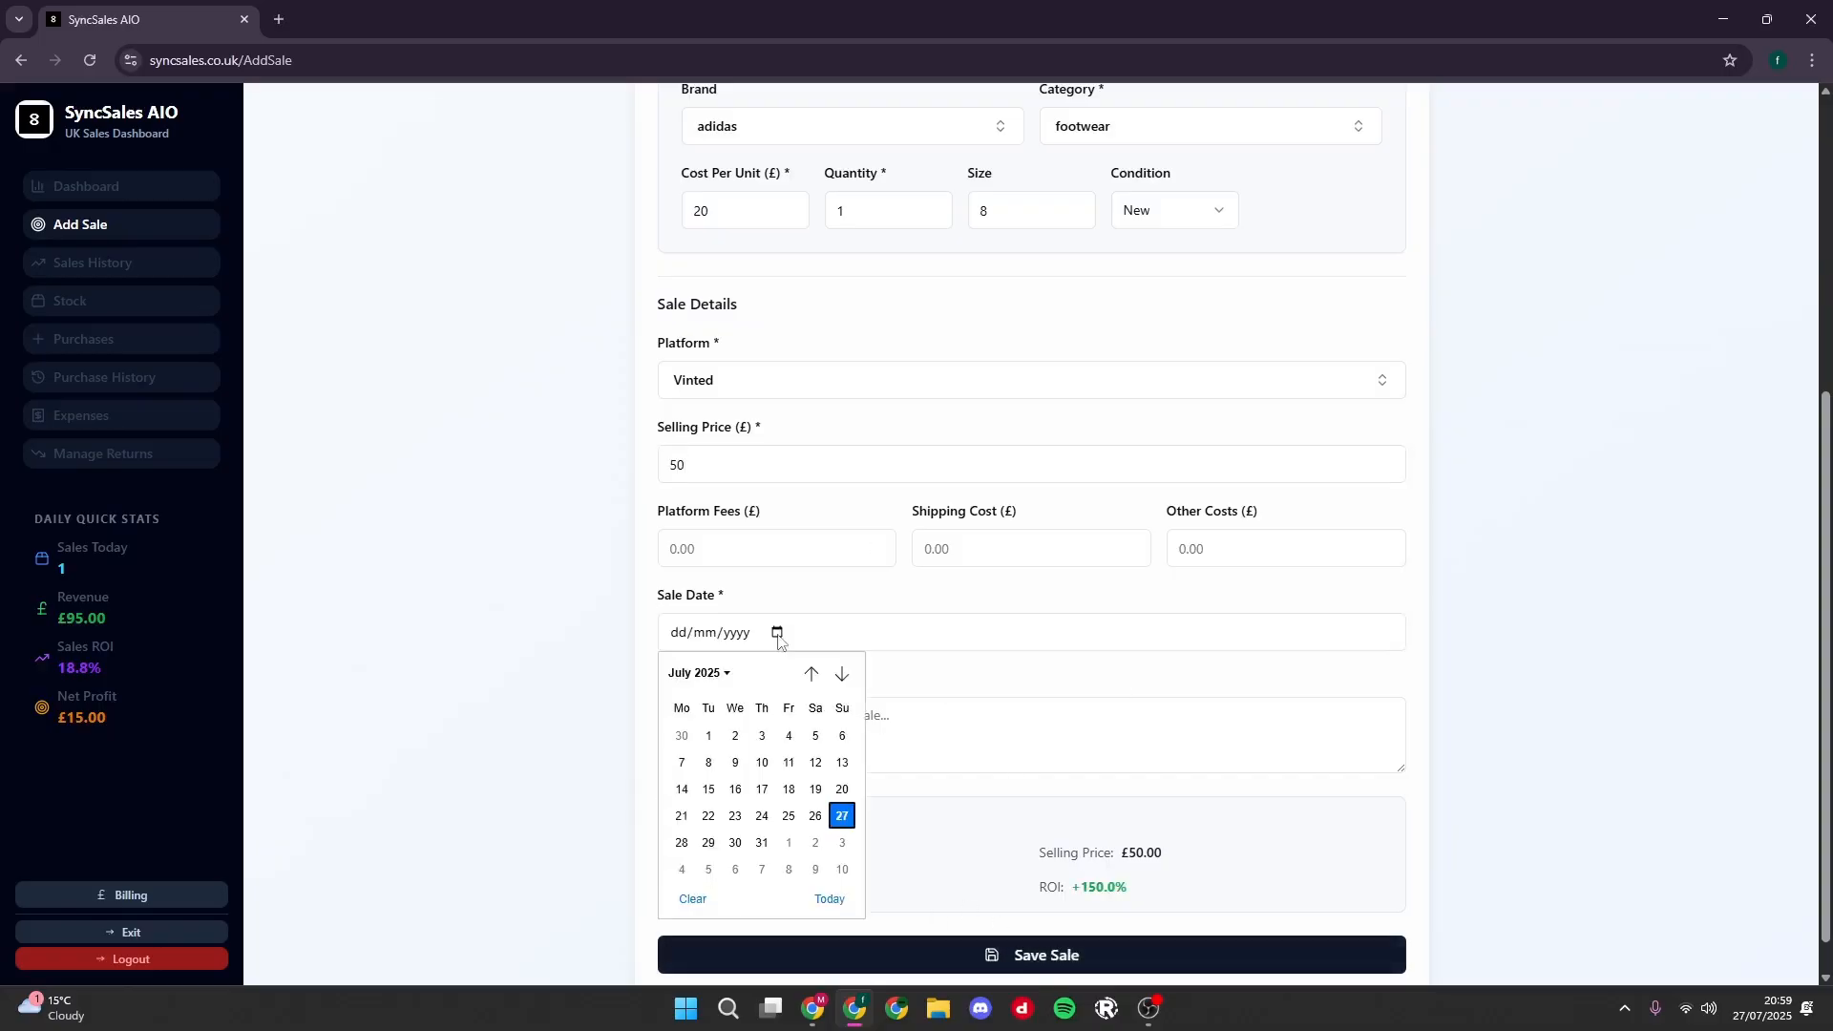
{"action": "left_click", "coordinate": [842, 817]}
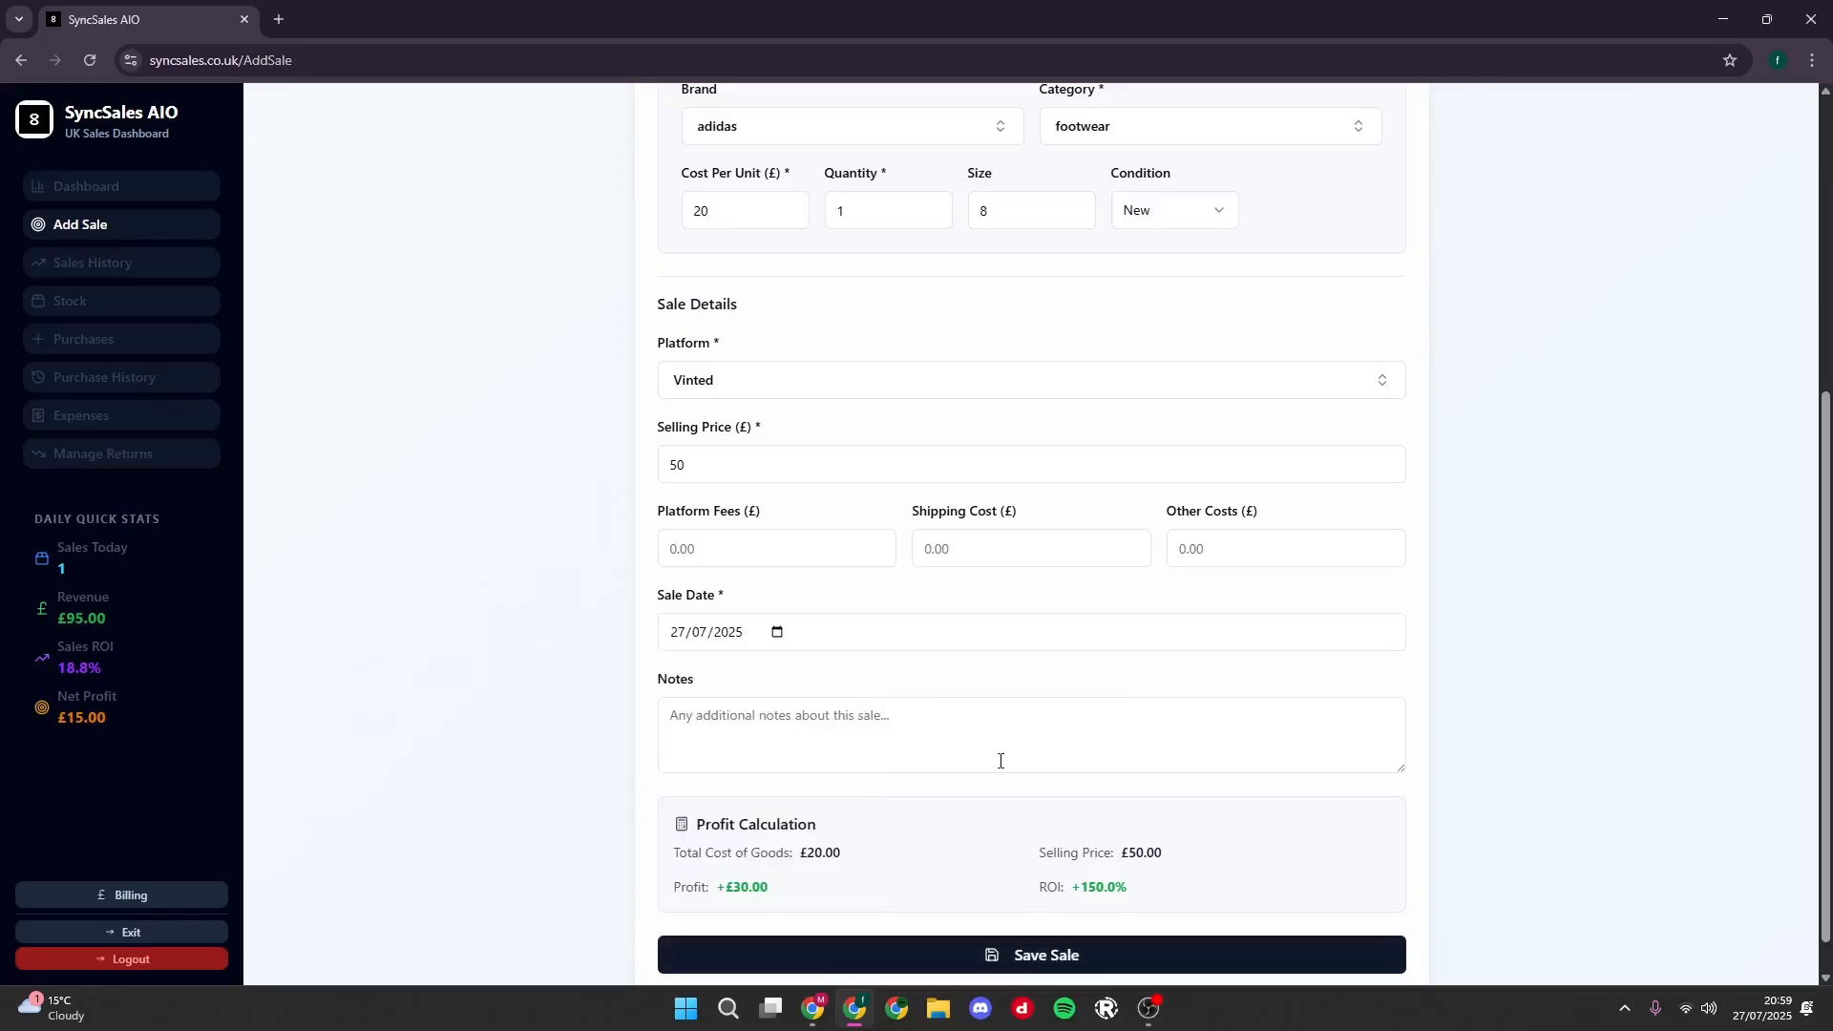
{"action": "left_click", "coordinate": [1134, 972]}
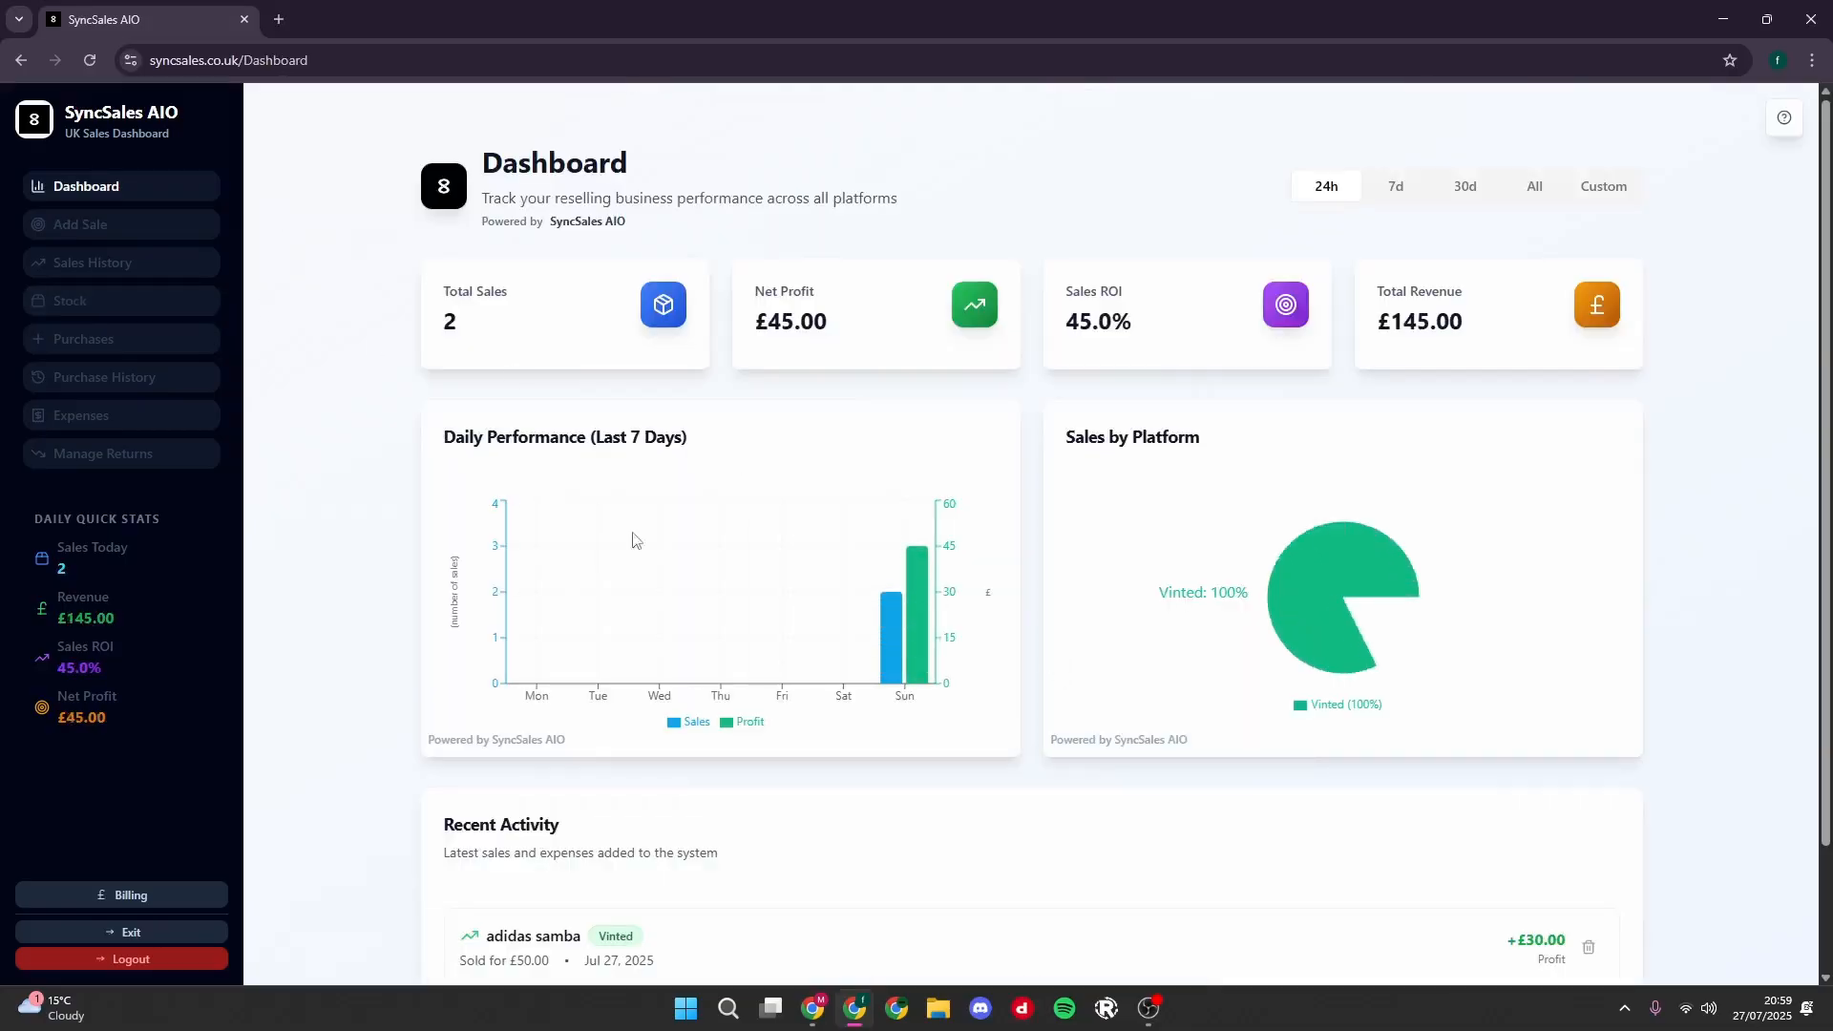
- Review the daily quick stats on the dashboard and open the sales history
{"action": "left_click_drag", "start_coordinate": [38, 557], "coordinate": [158, 730]}
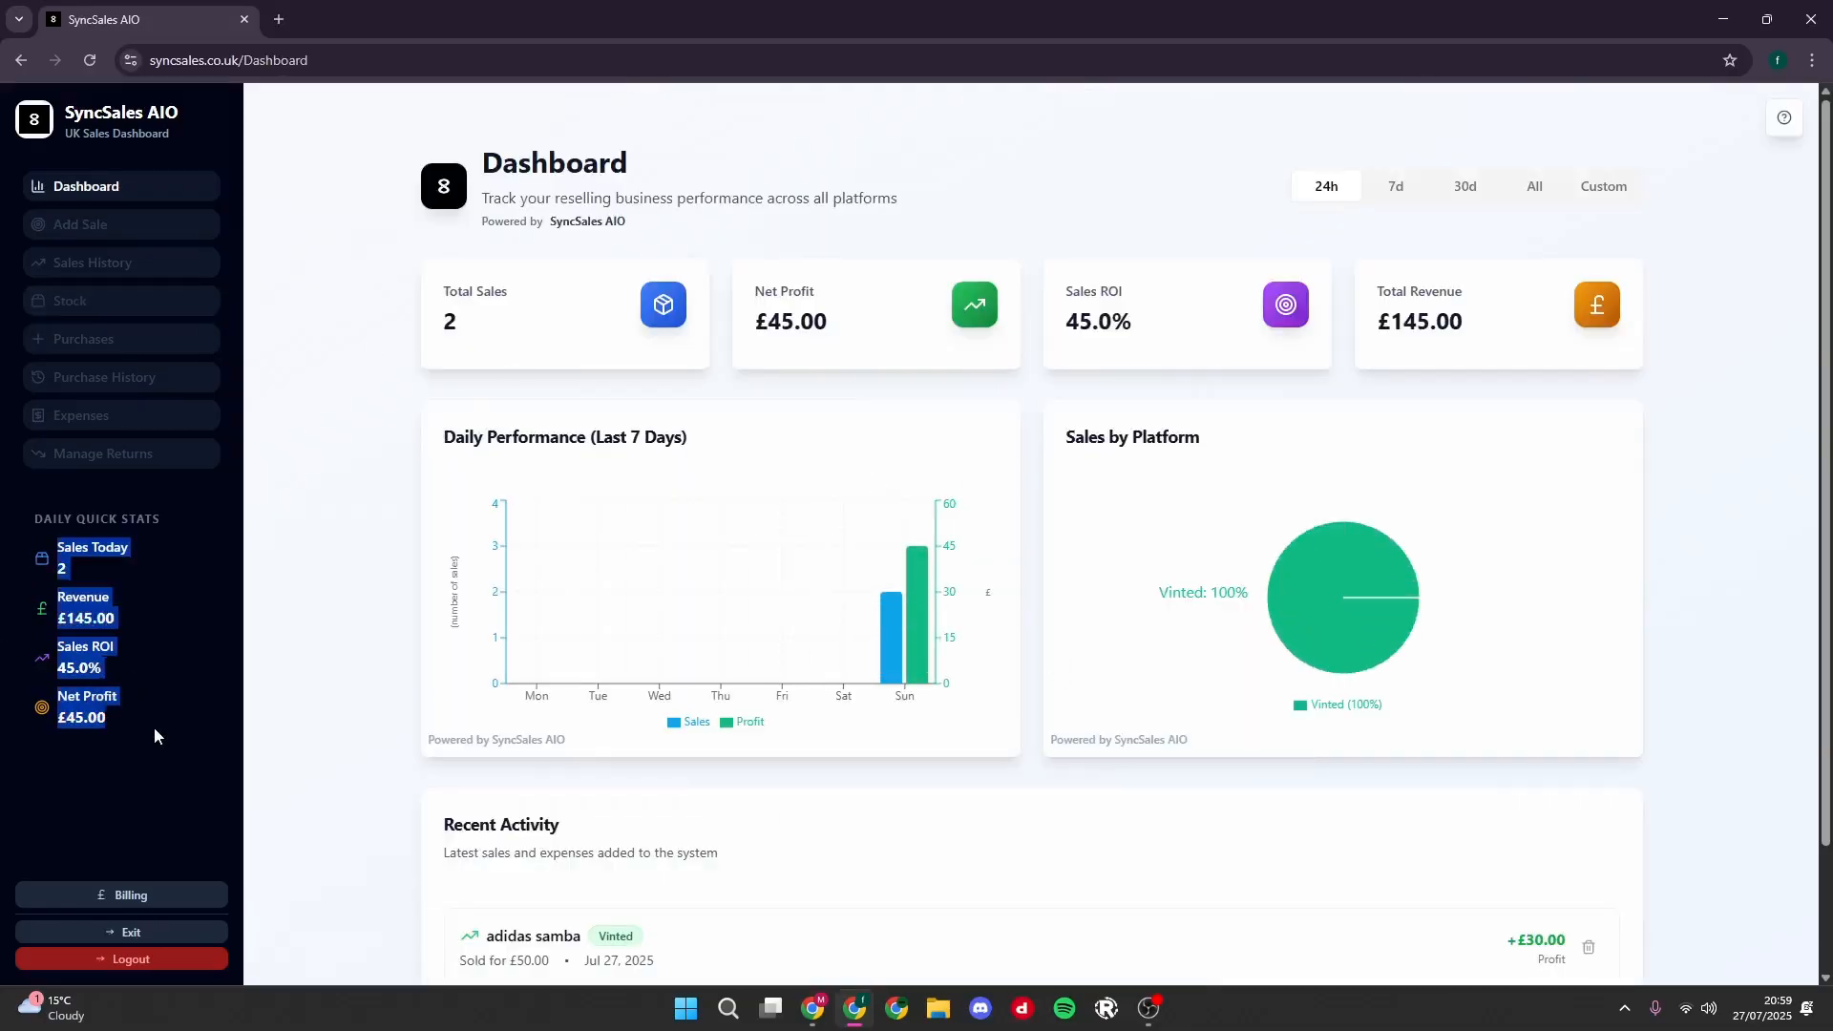
{"action": "left_click", "coordinate": [332, 629]}
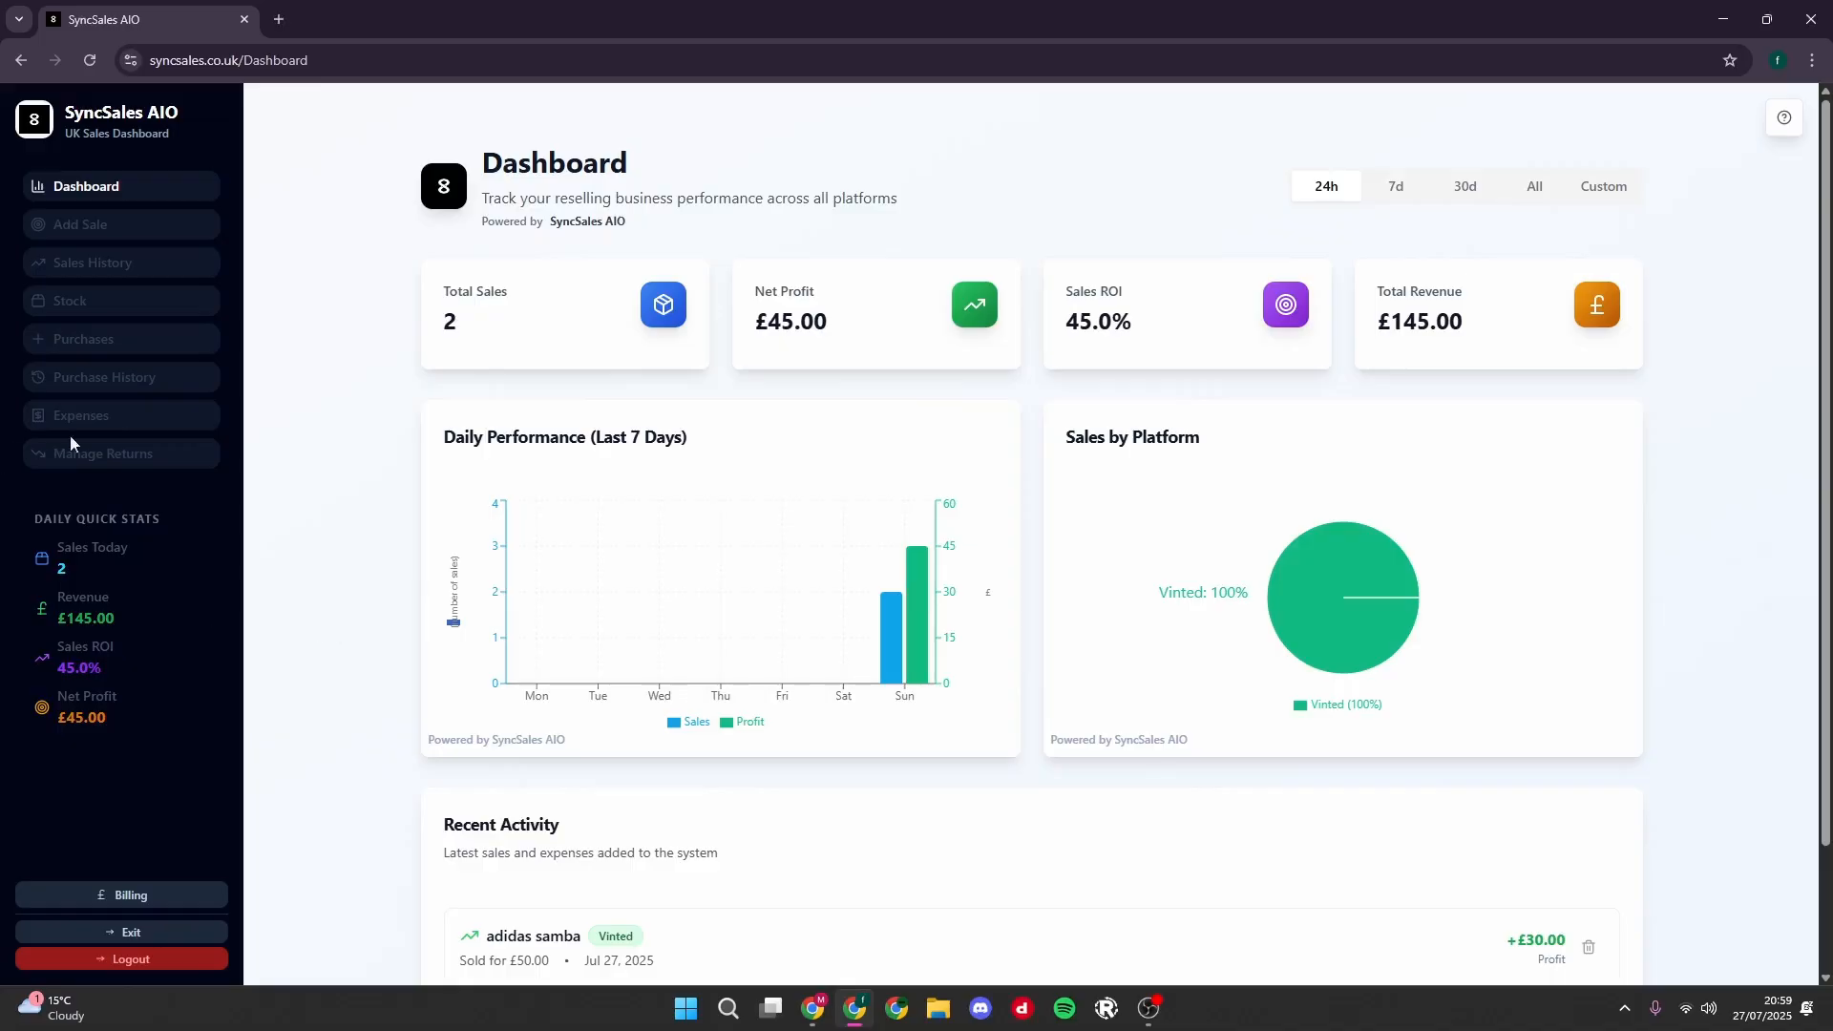
{"action": "left_click", "coordinate": [109, 268]}
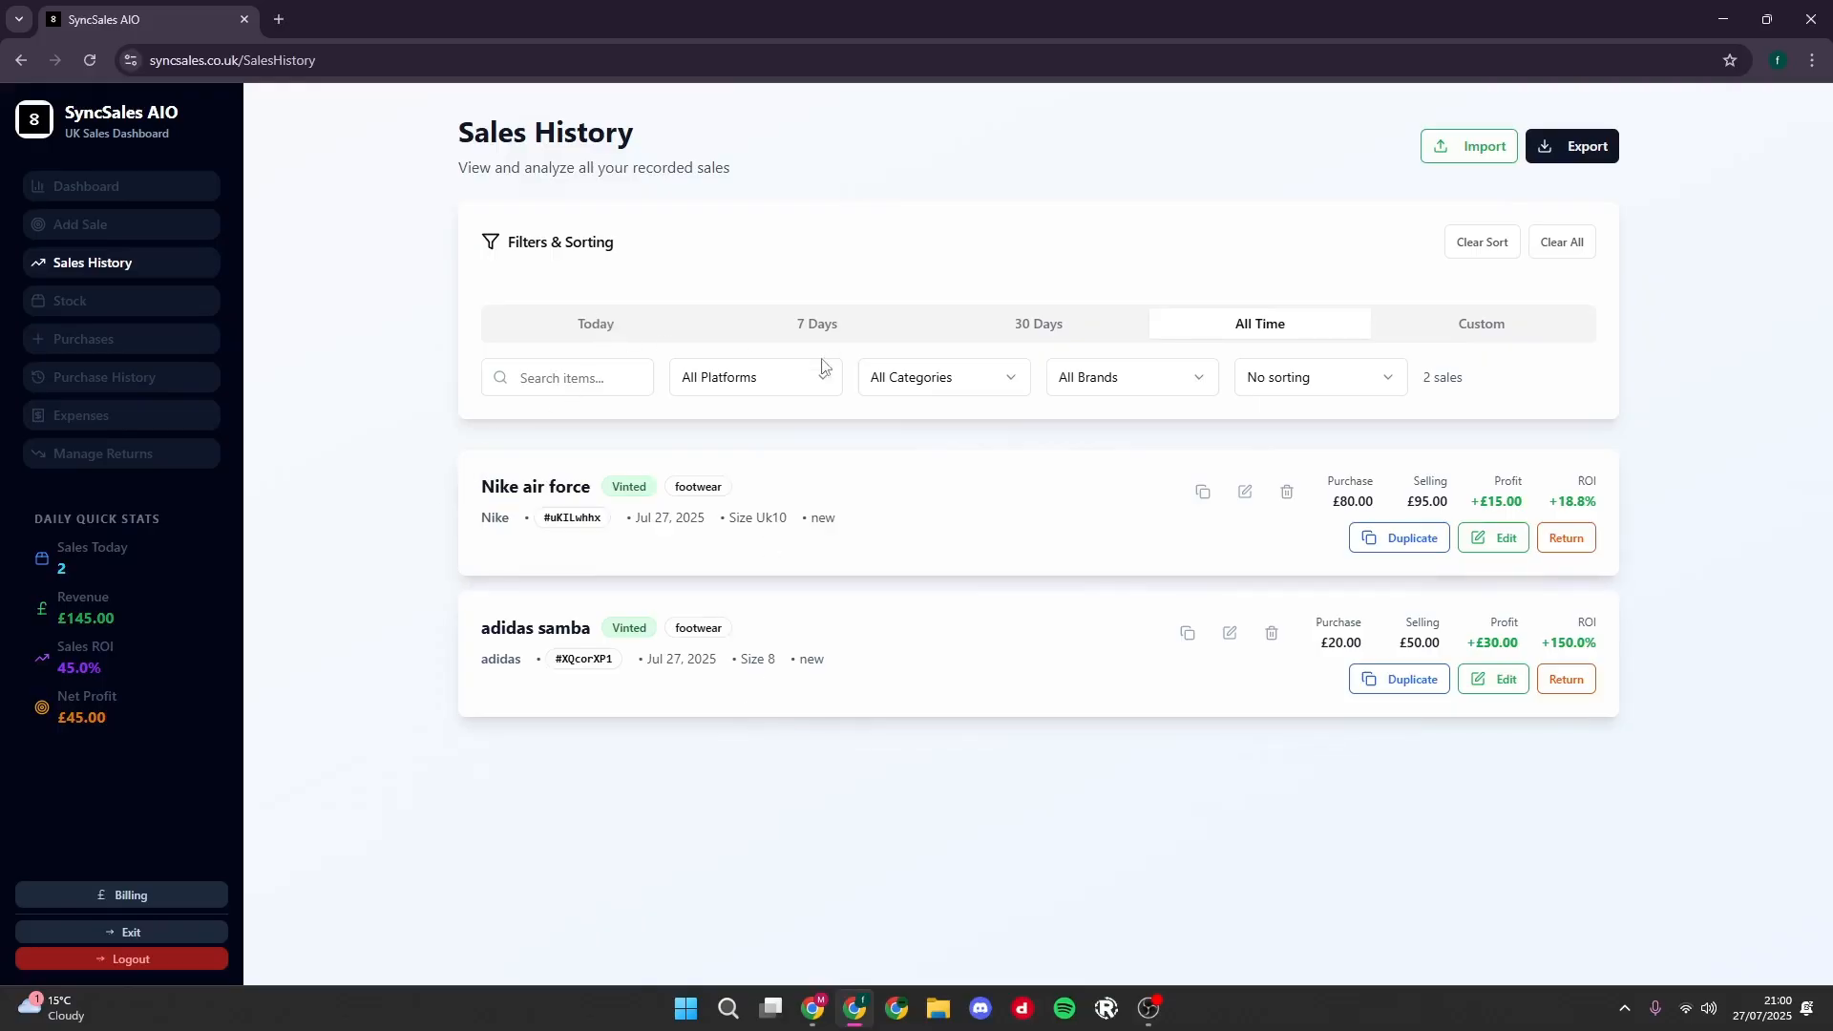
- Filter the sales history by the Vinted platform, the footwear category and the adidas brand
{"action": "left_click", "coordinate": [802, 379]}
{"action": "left_click", "coordinate": [706, 544]}
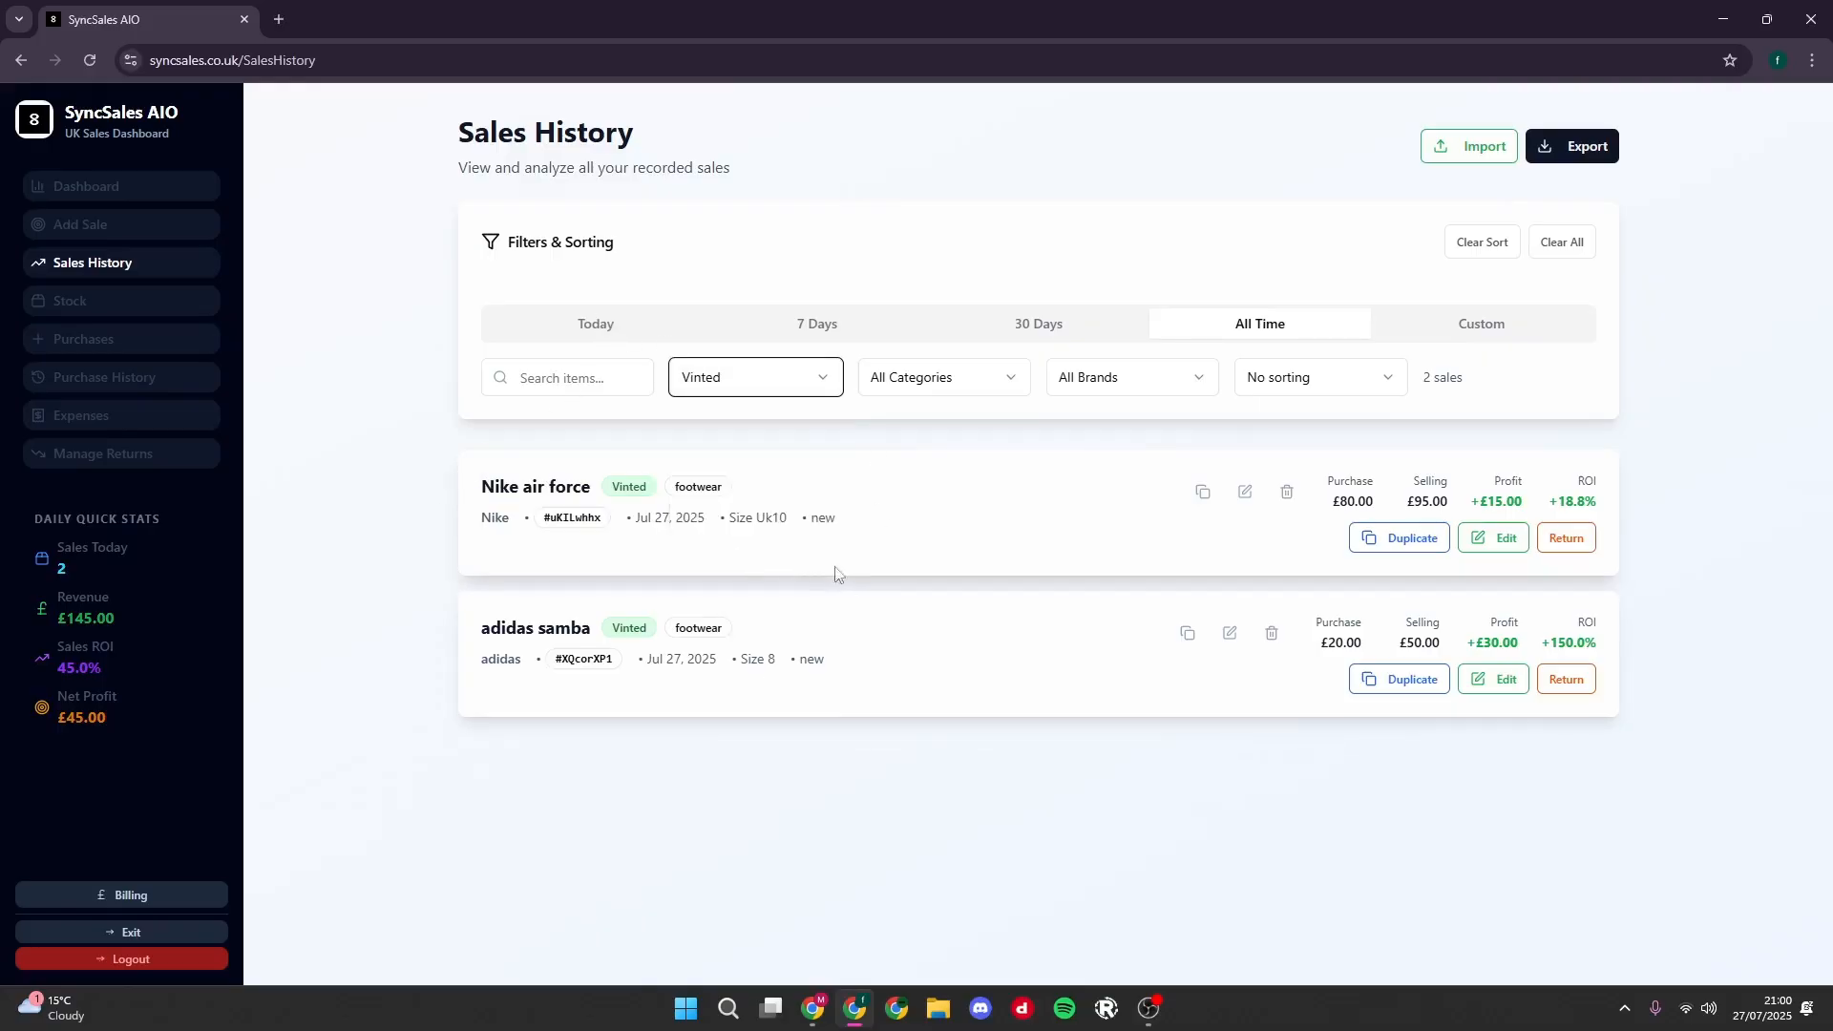
{"action": "left_click", "coordinate": [901, 382]}
{"action": "left_click", "coordinate": [918, 448]}
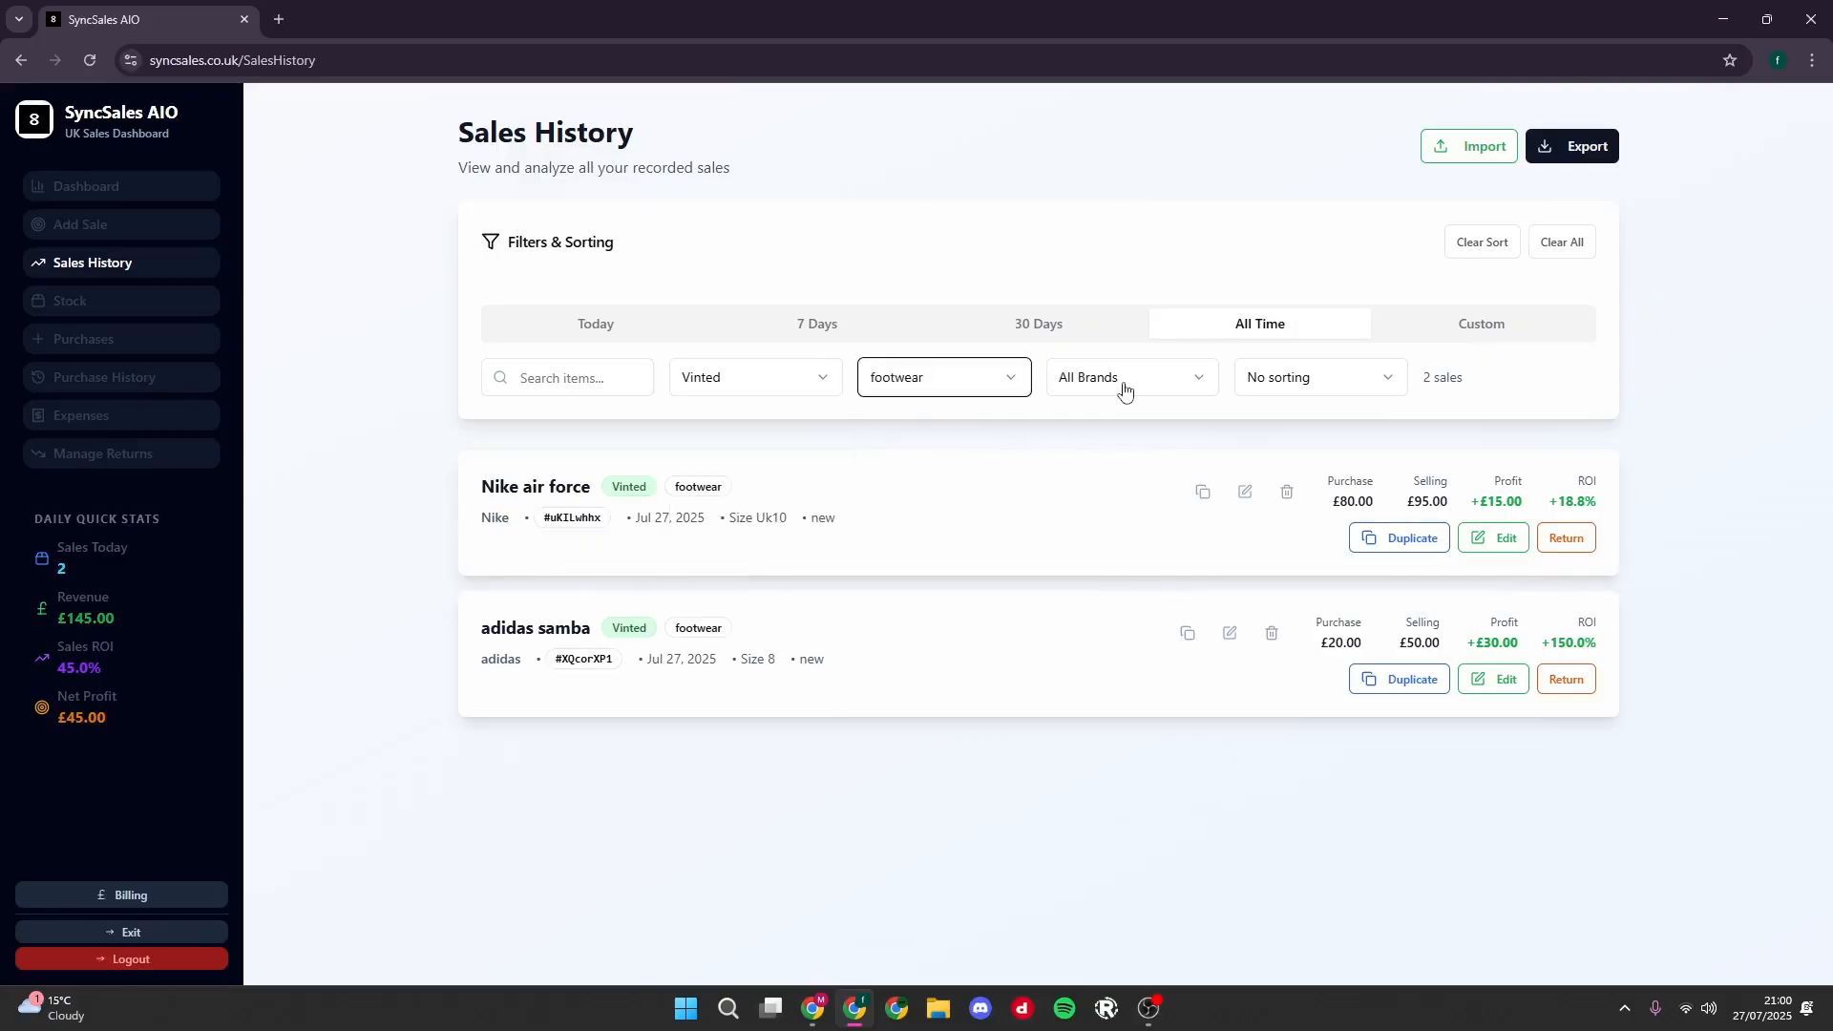
{"action": "left_click", "coordinate": [966, 386]}
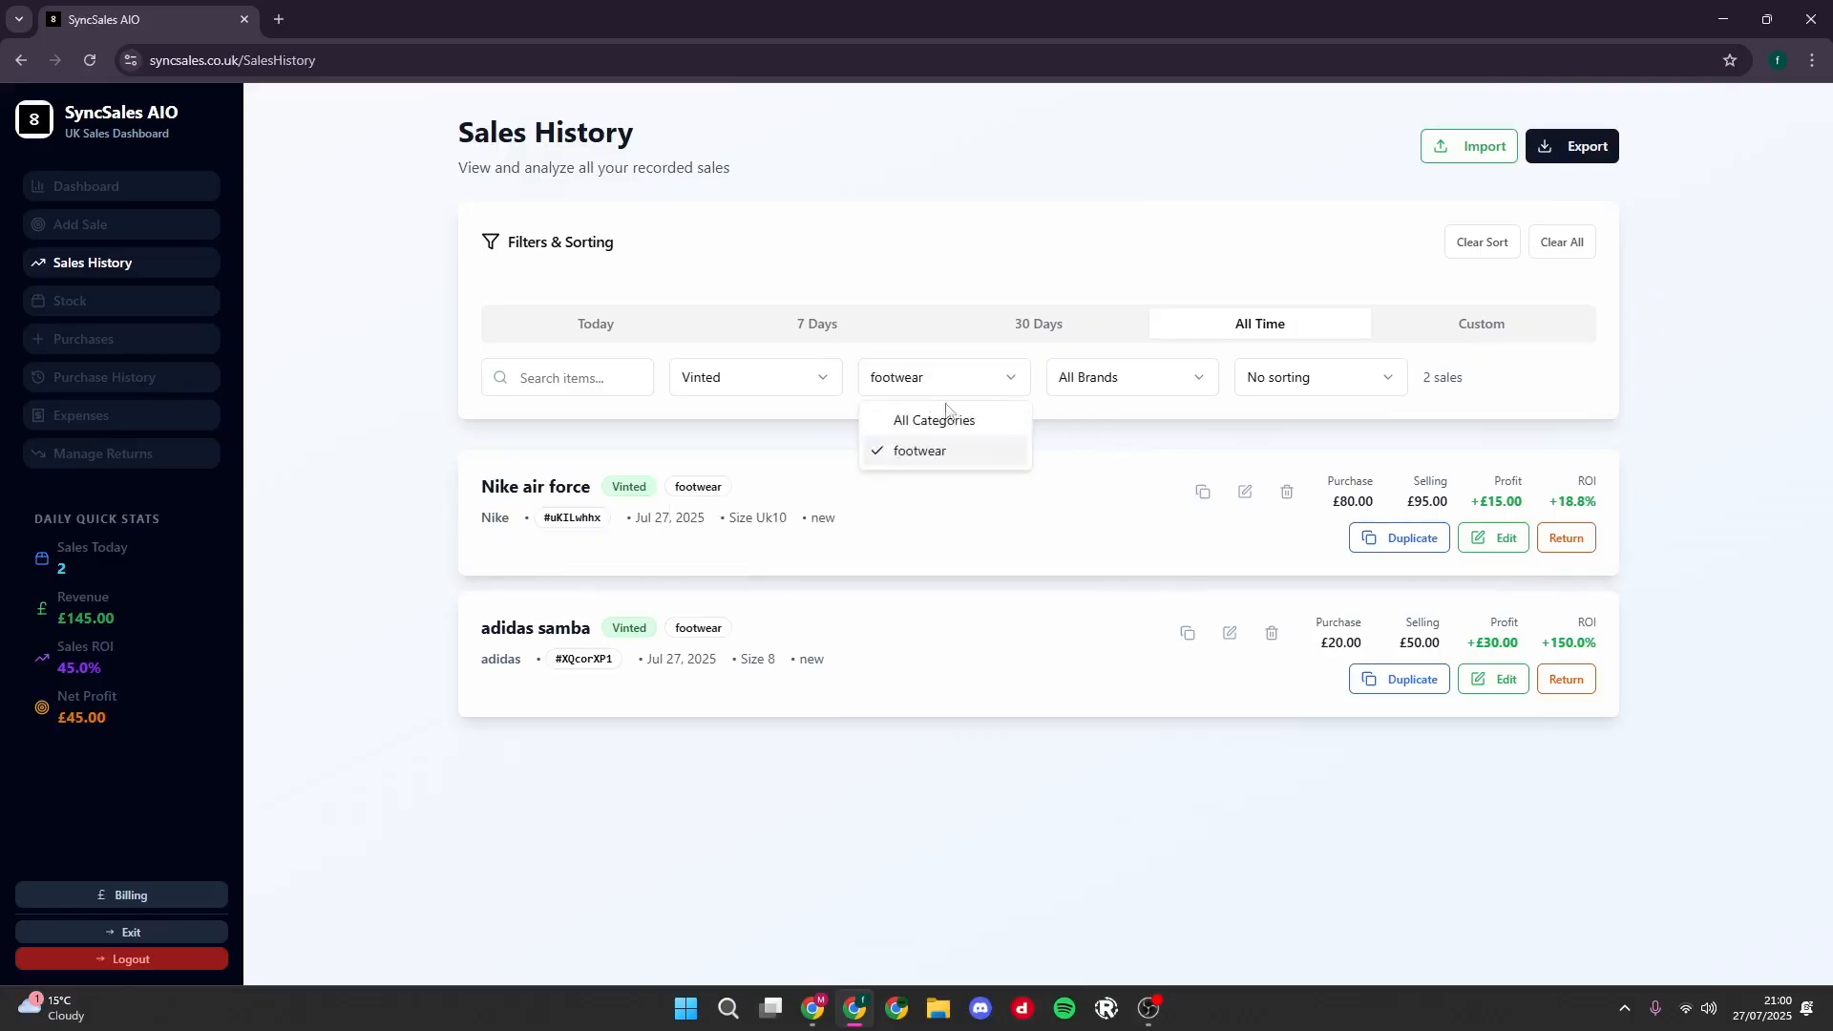
{"action": "left_click", "coordinate": [1091, 382]}
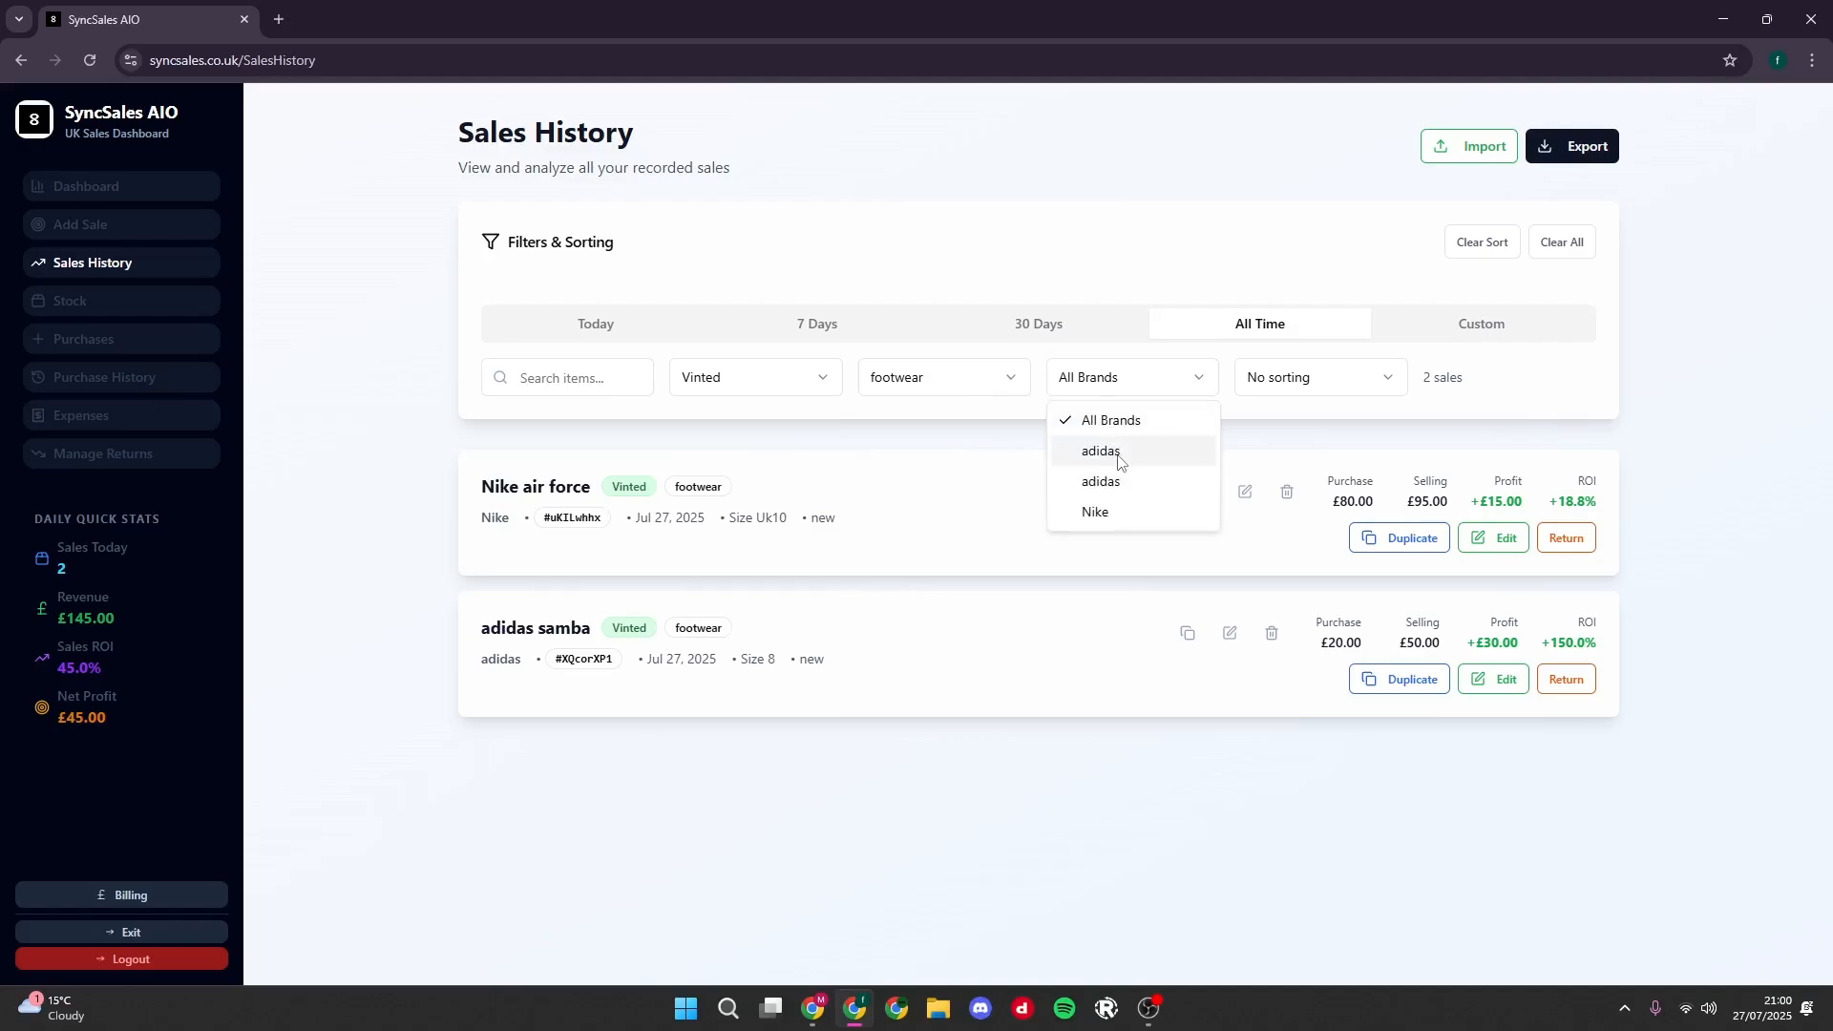
{"action": "left_click", "coordinate": [1119, 456]}
- Sort the filtered sales by profit high to low and ROI low to high, and clear the sorting and all filters
{"action": "left_click", "coordinate": [1371, 391]}
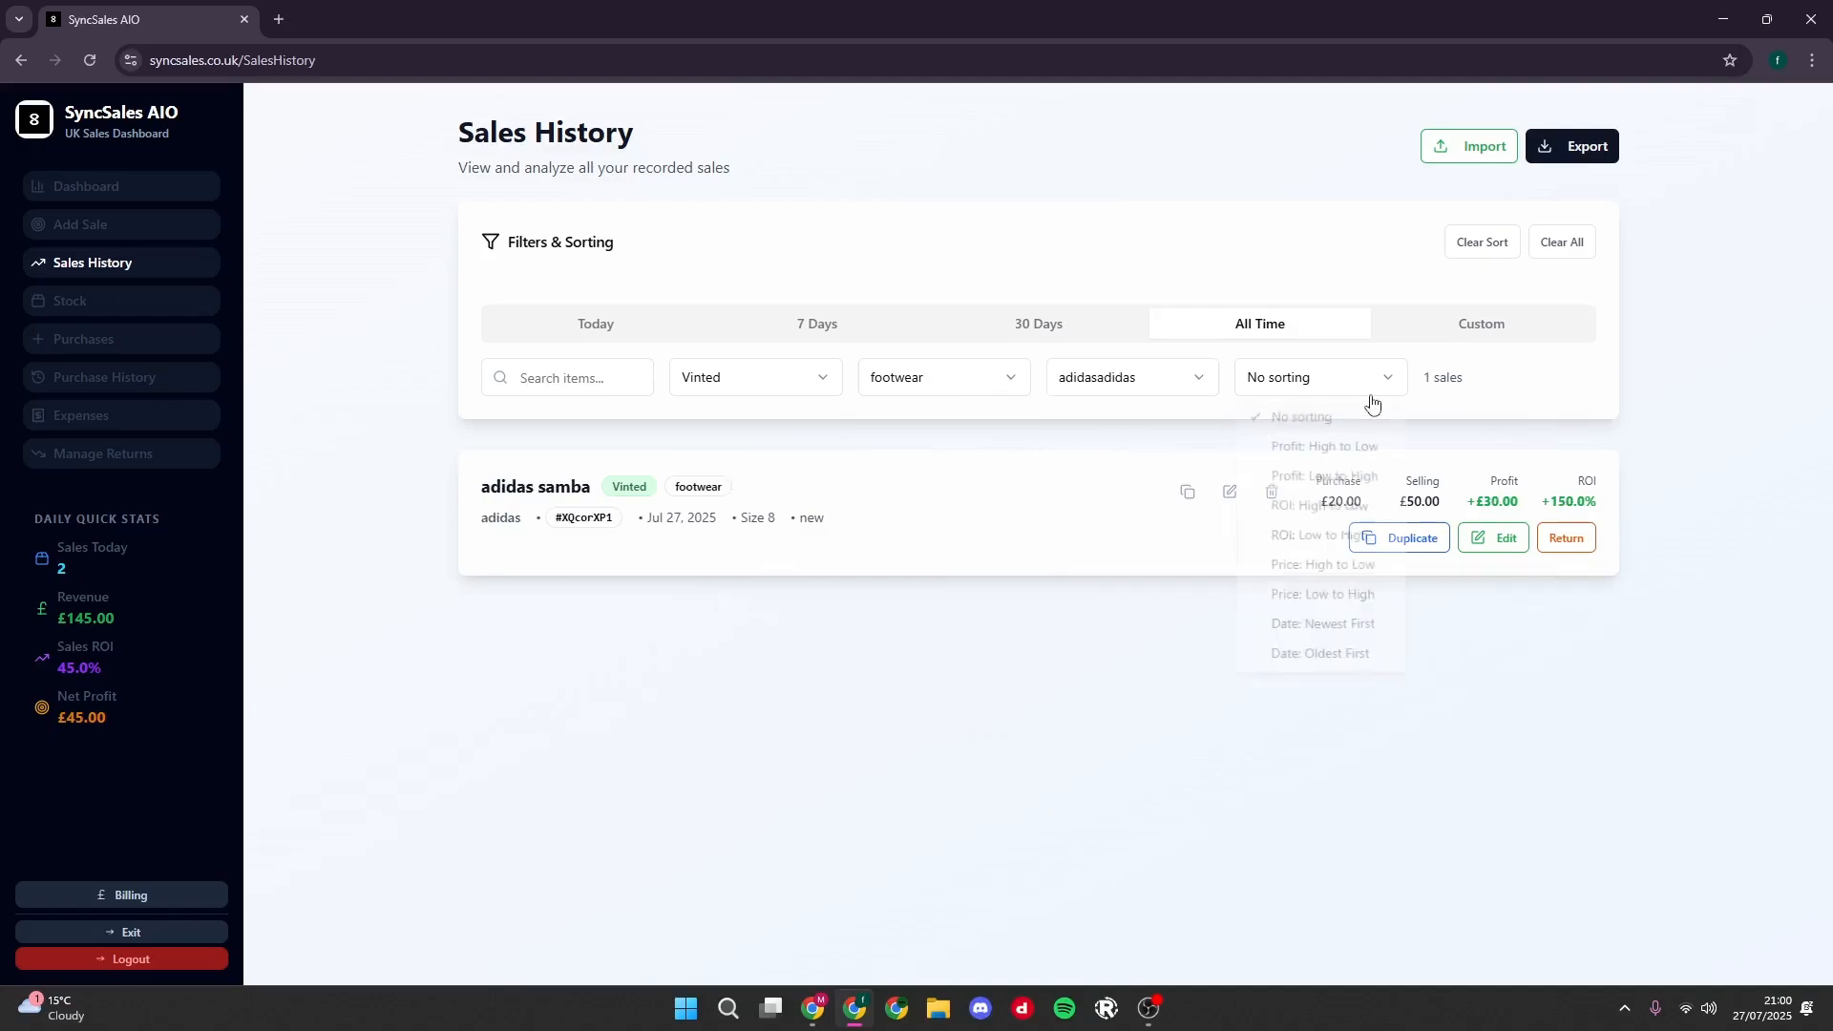
{"action": "left_click", "coordinate": [1317, 448]}
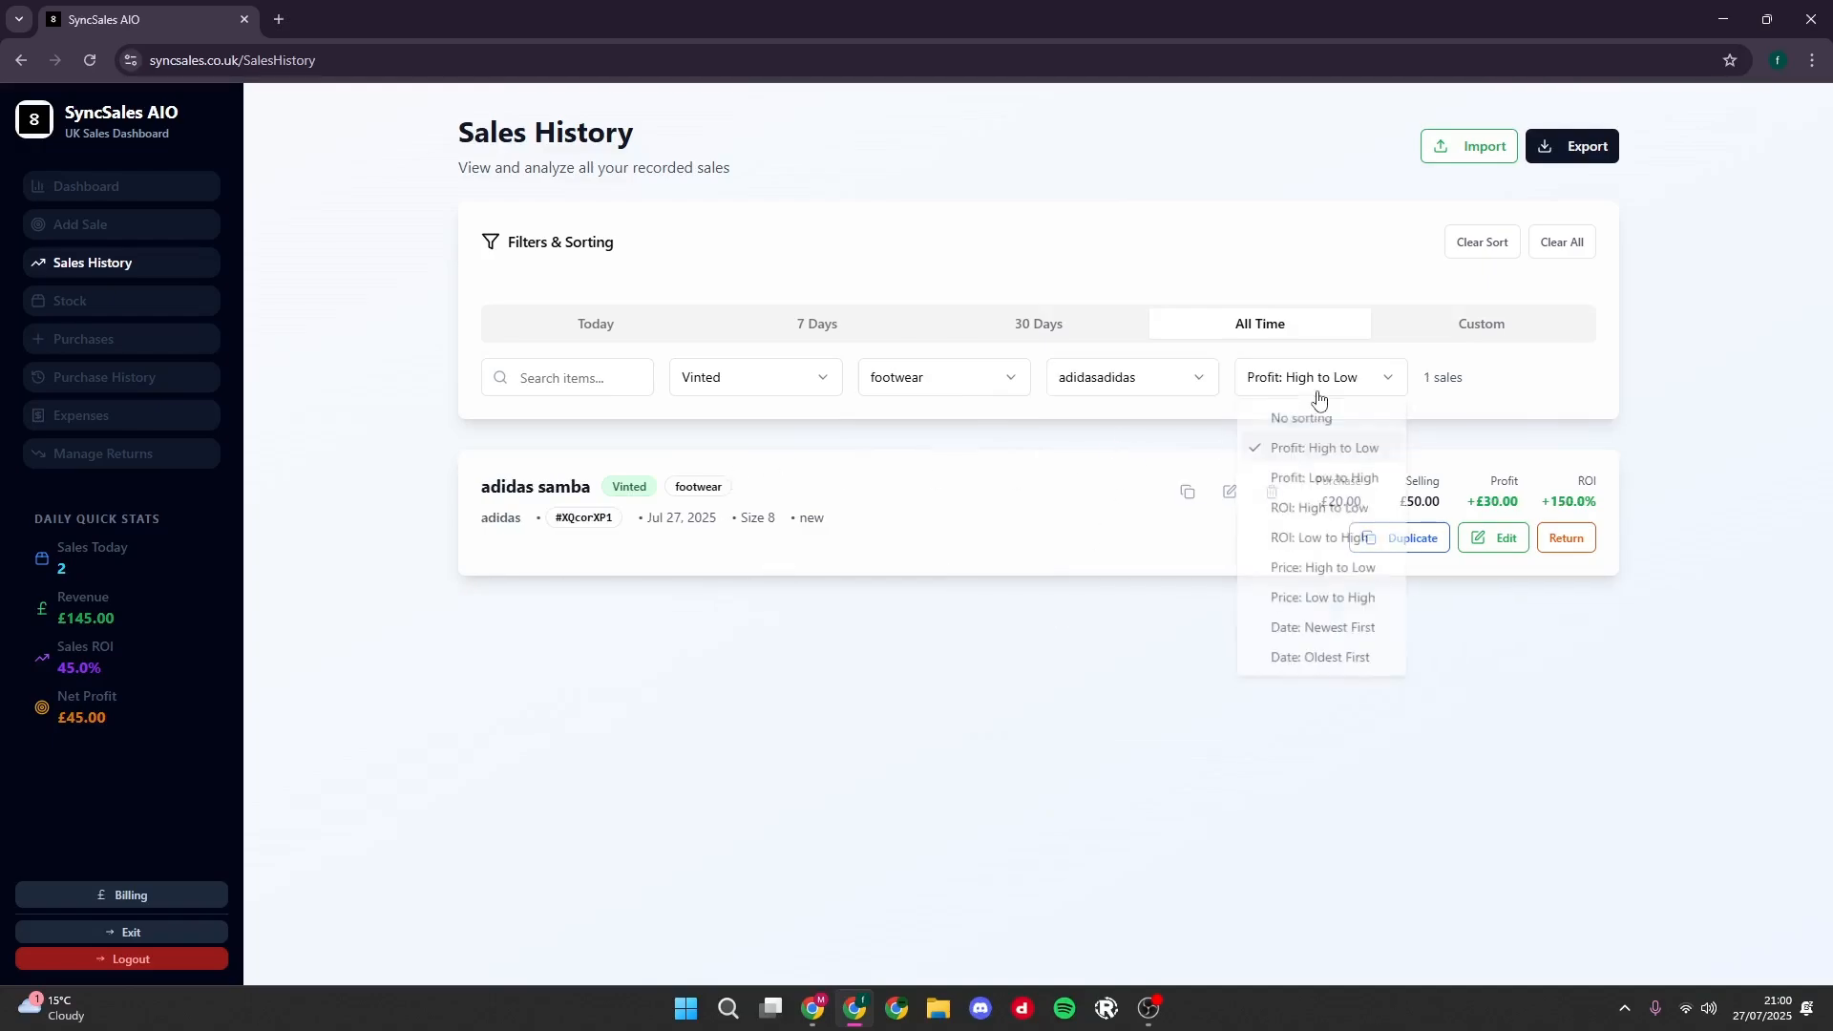
{"action": "left_click", "coordinate": [1317, 393]}
{"action": "left_click", "coordinate": [1249, 537]}
{"action": "left_click", "coordinate": [1285, 393]}
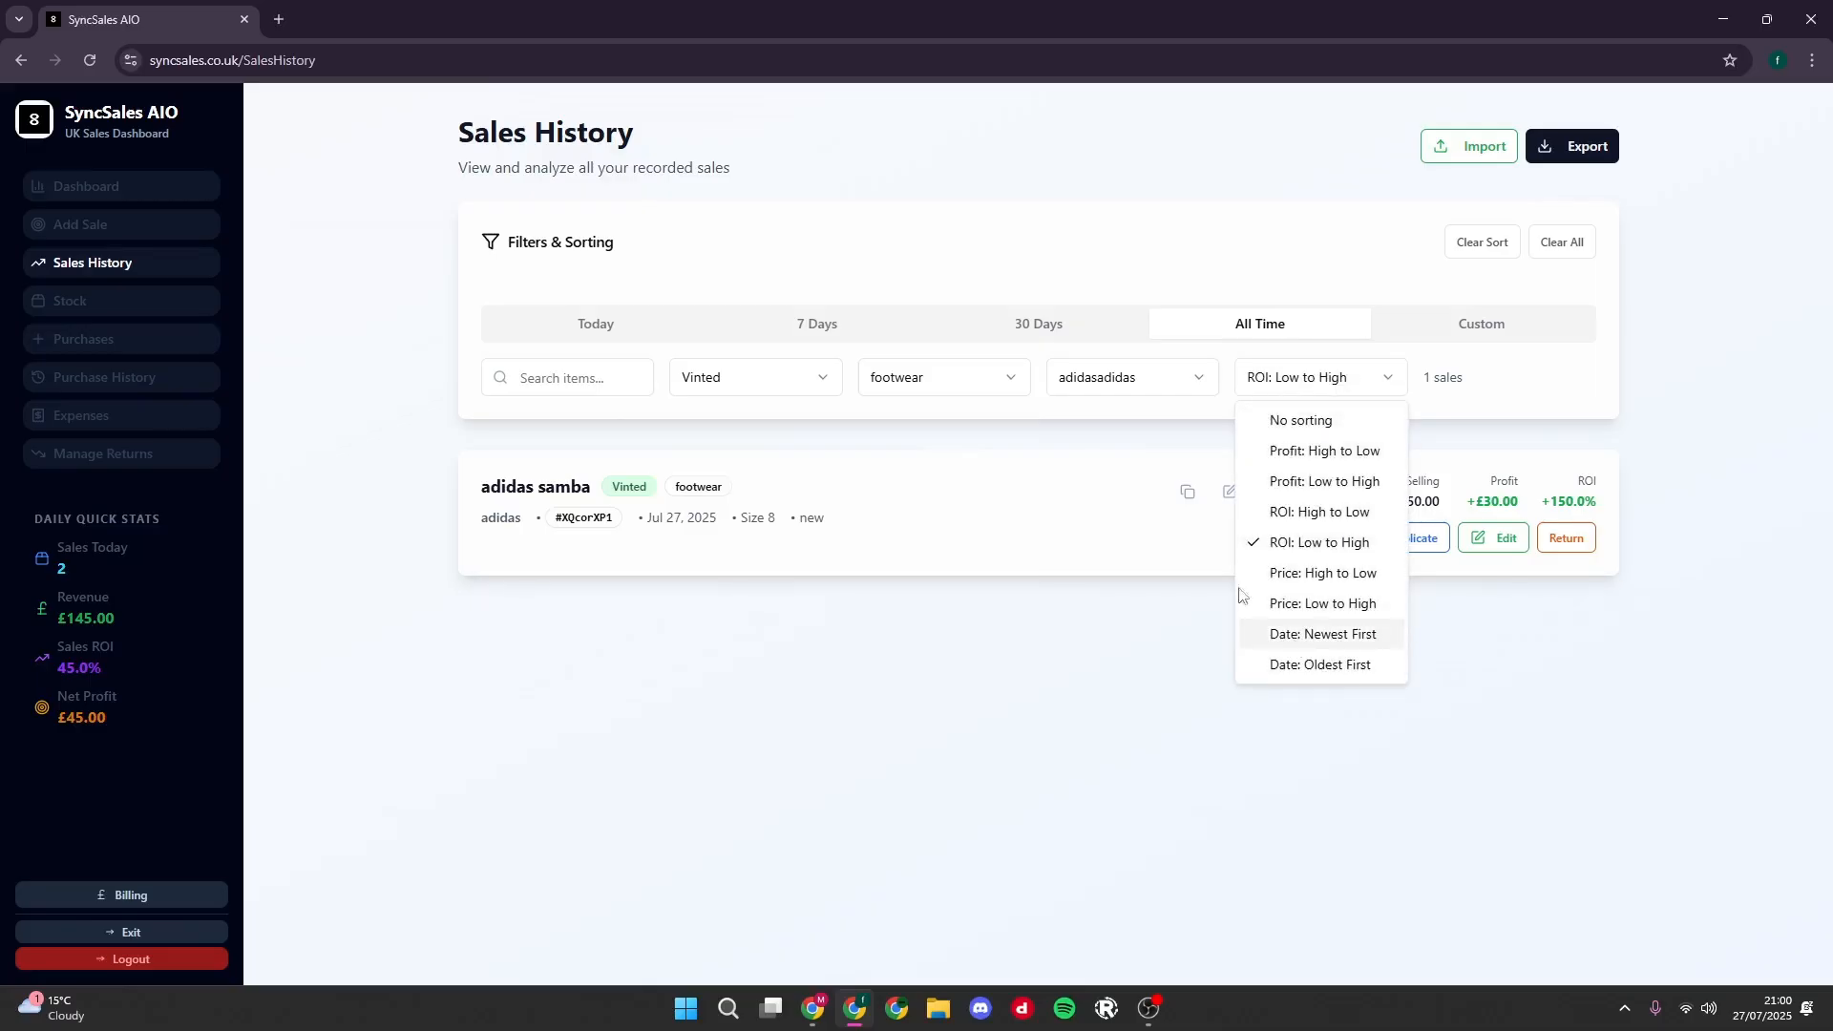
{"action": "left_click", "coordinate": [924, 570]}
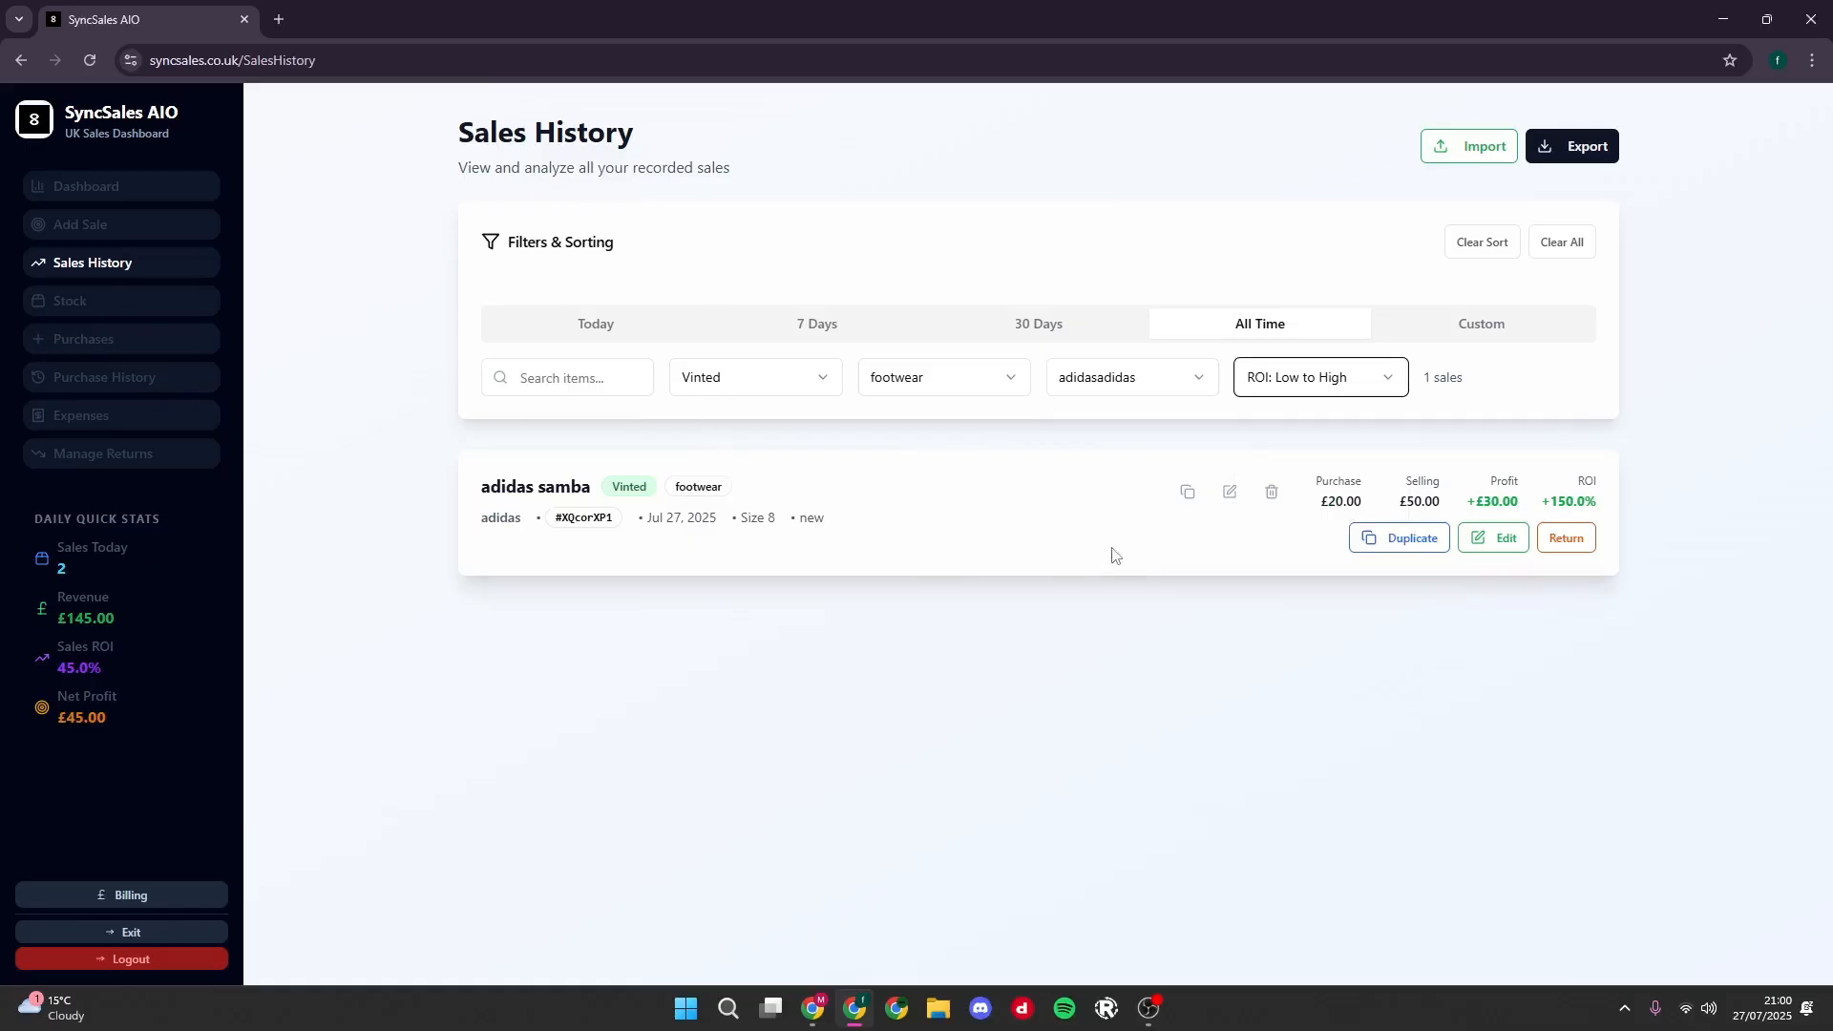
{"action": "left_click", "coordinate": [1494, 250]}
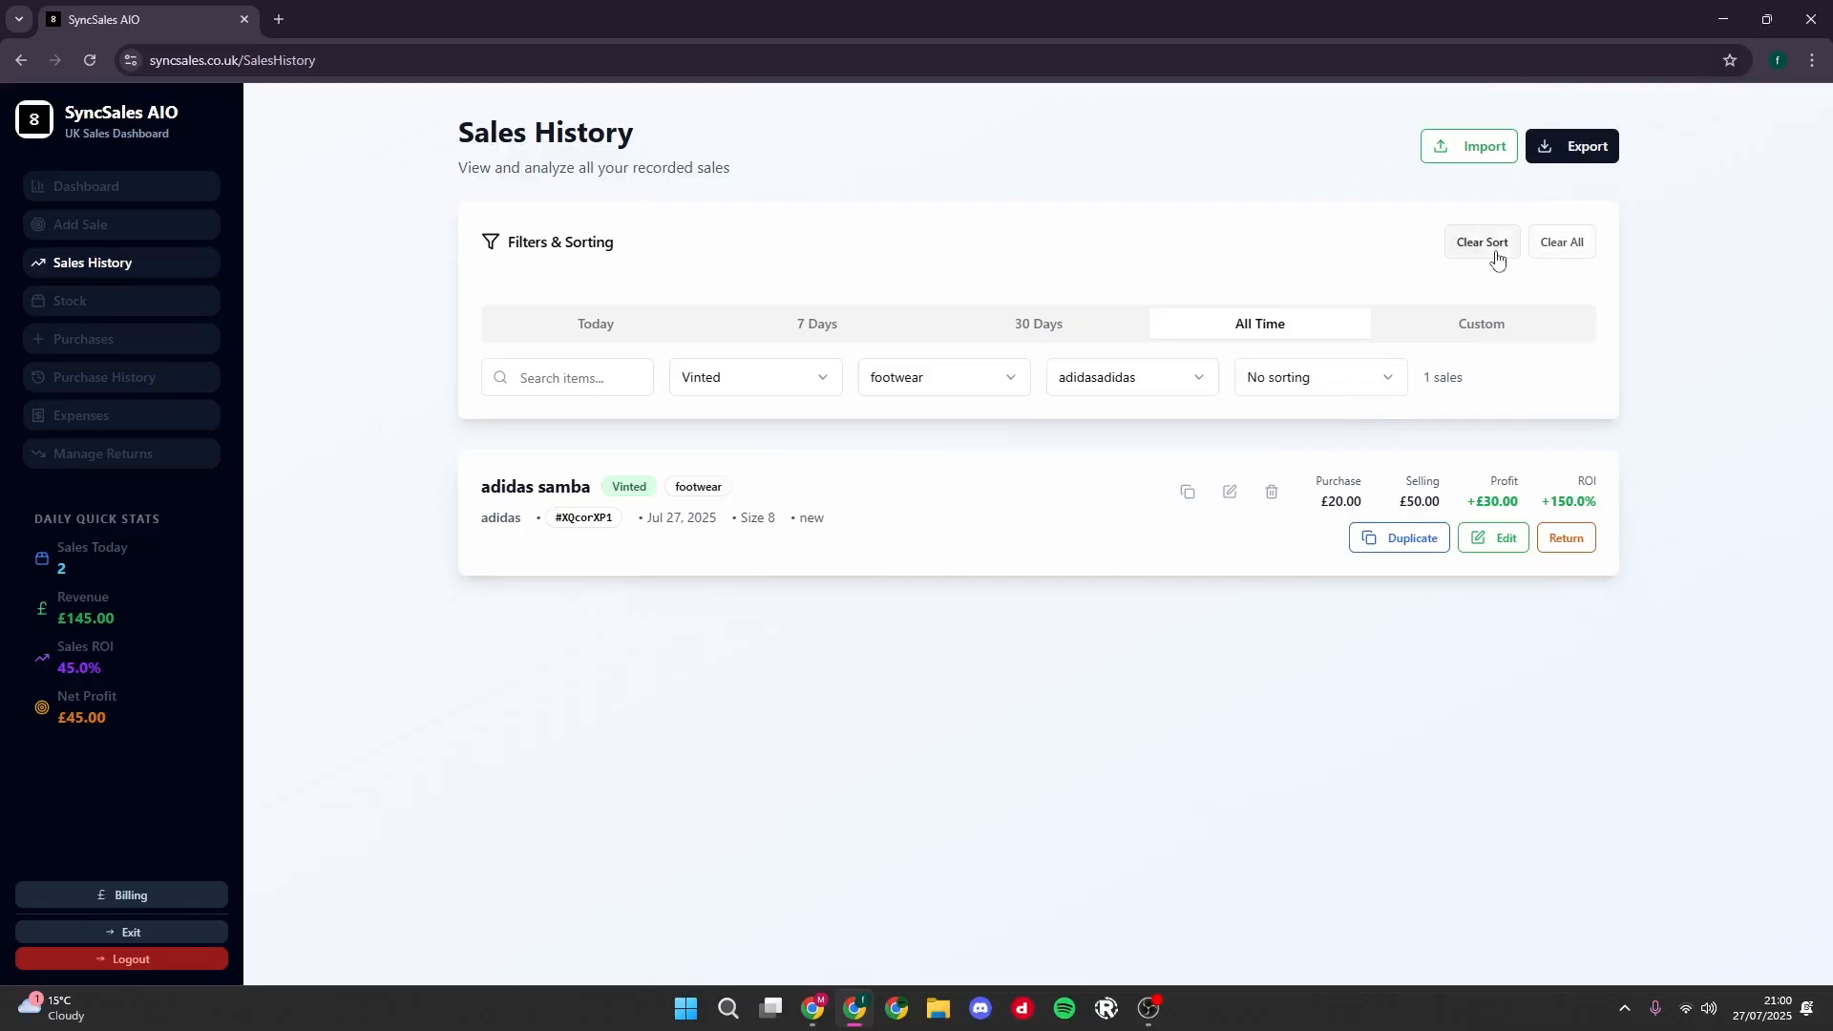
{"action": "left_click", "coordinate": [1563, 246]}
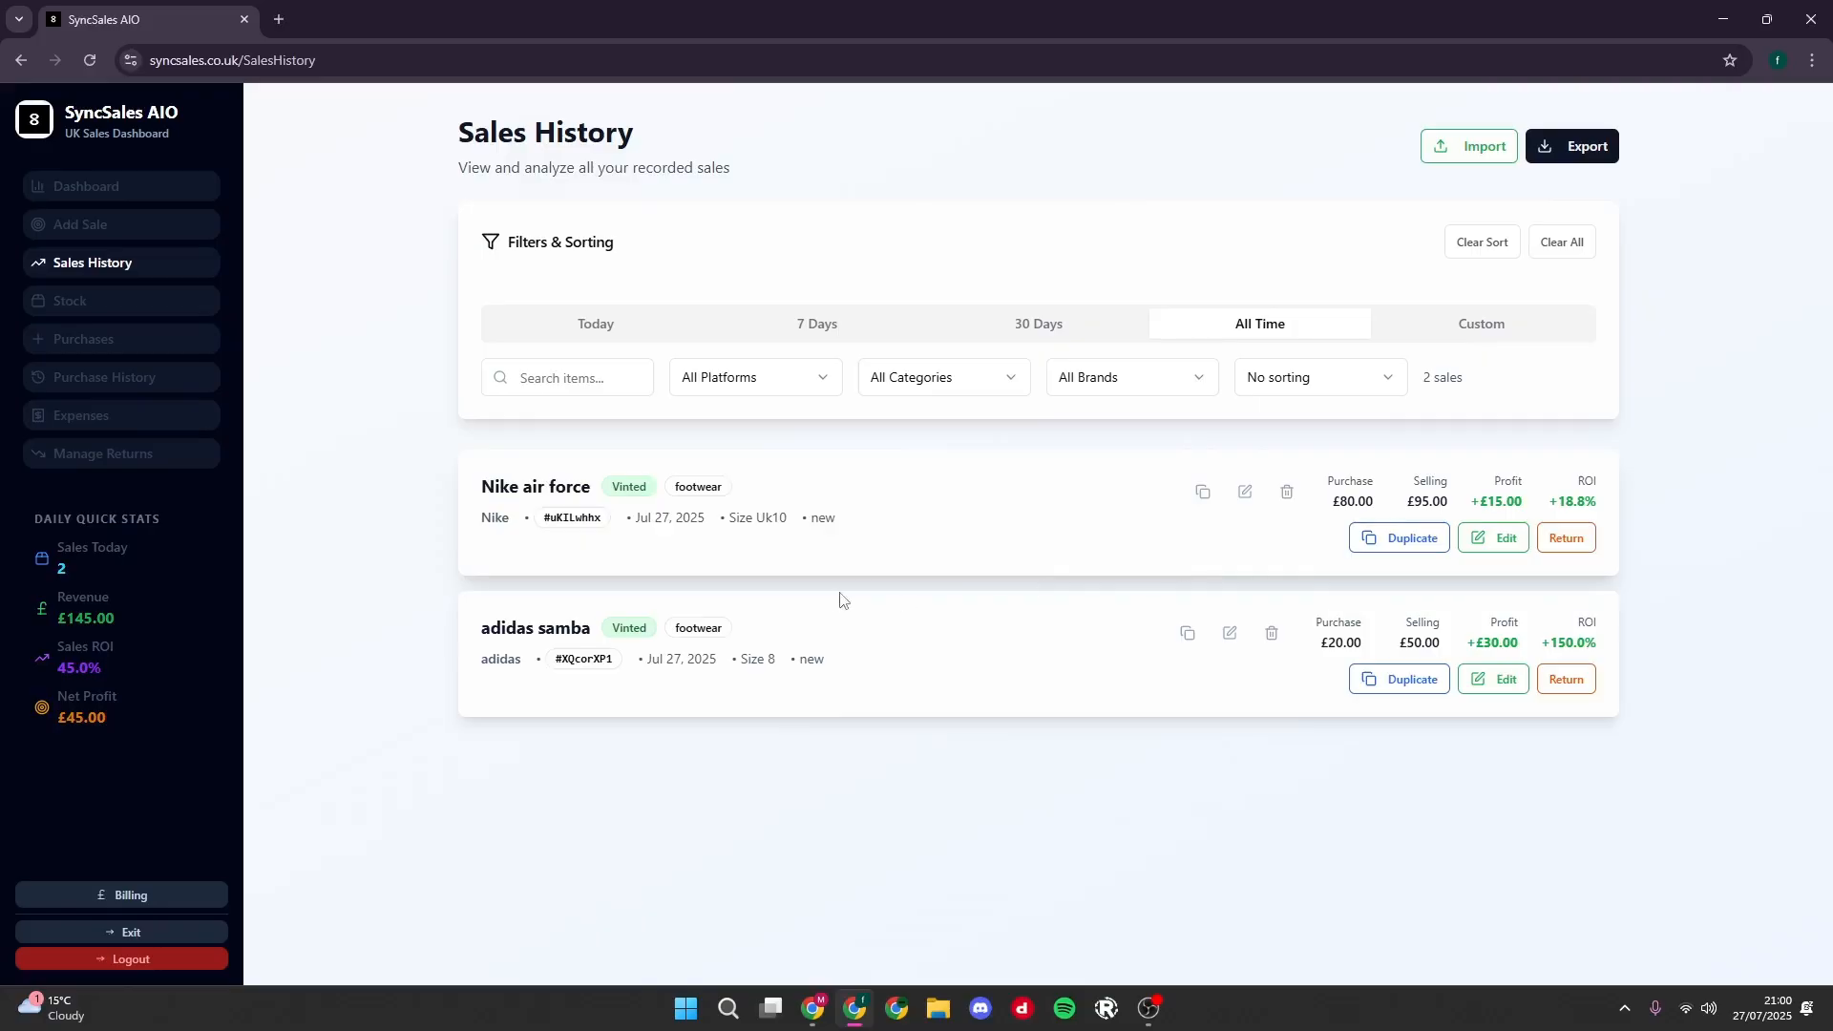
- Move the Nike air force sale to returns with the reason Customer Changed Mind, and open the returns management page
{"action": "left_click", "coordinate": [1565, 538]}
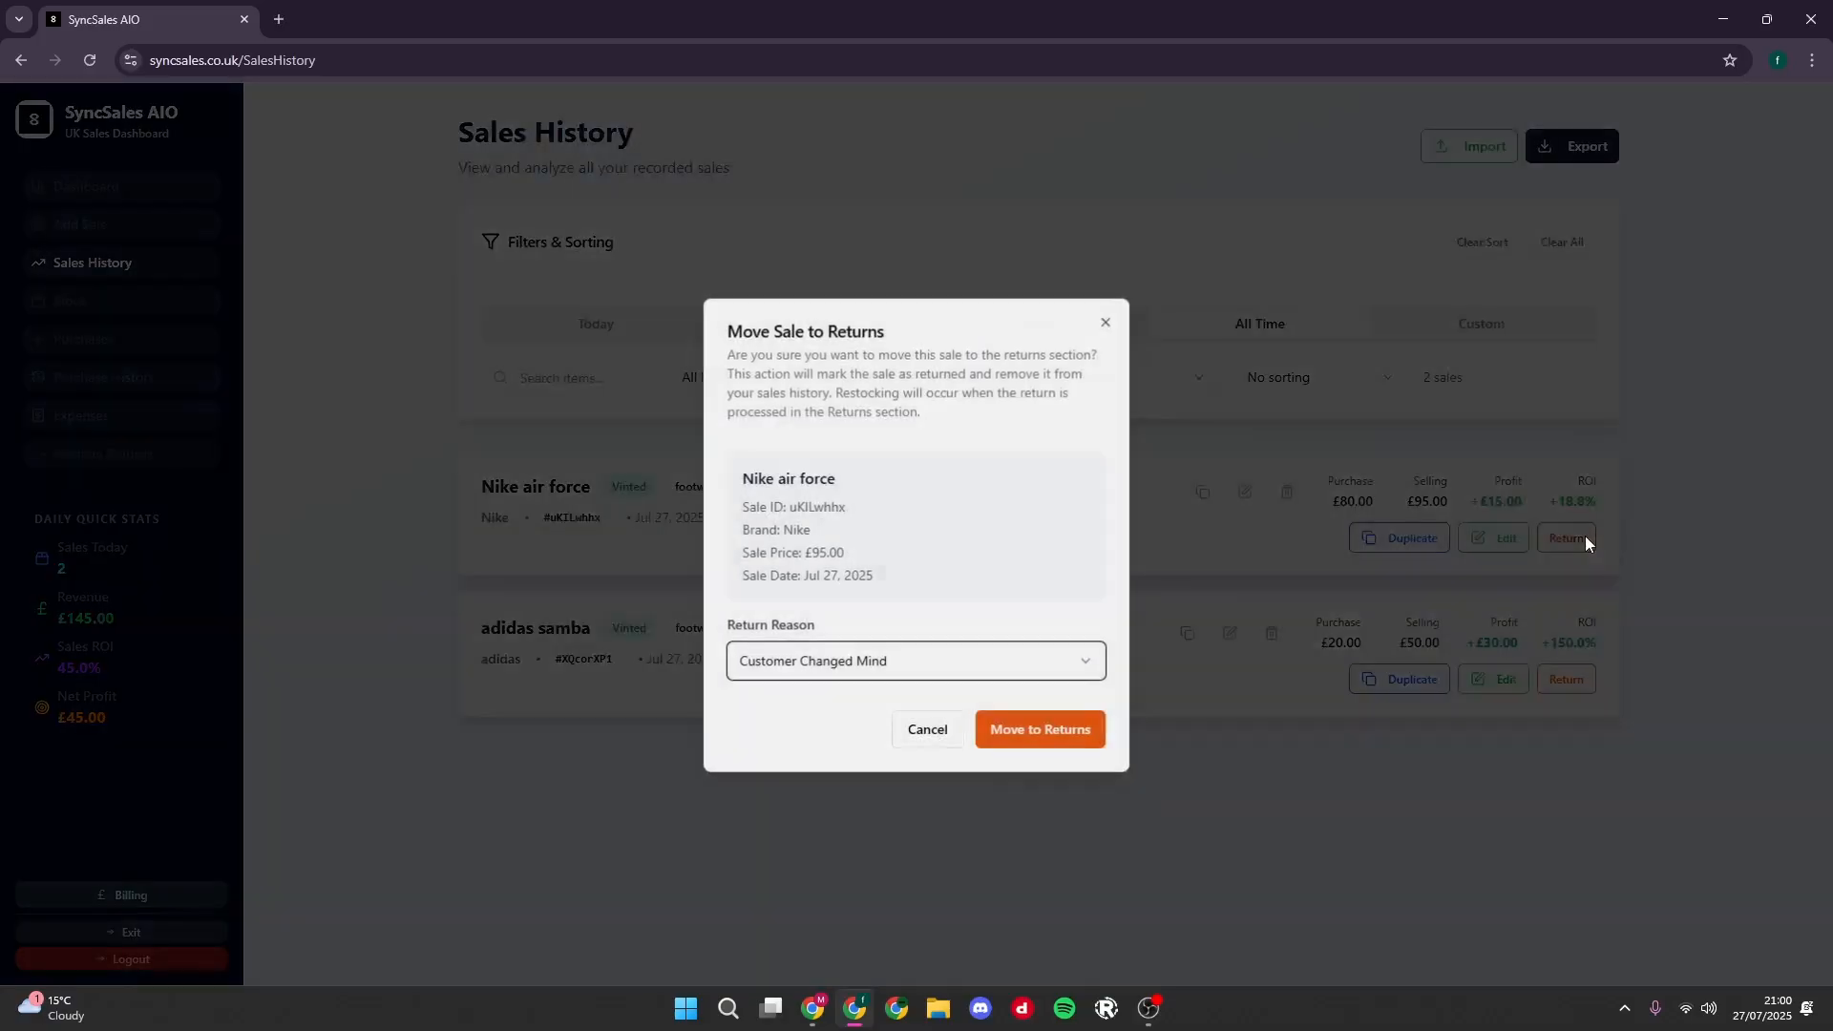
{"action": "left_click", "coordinate": [858, 668]}
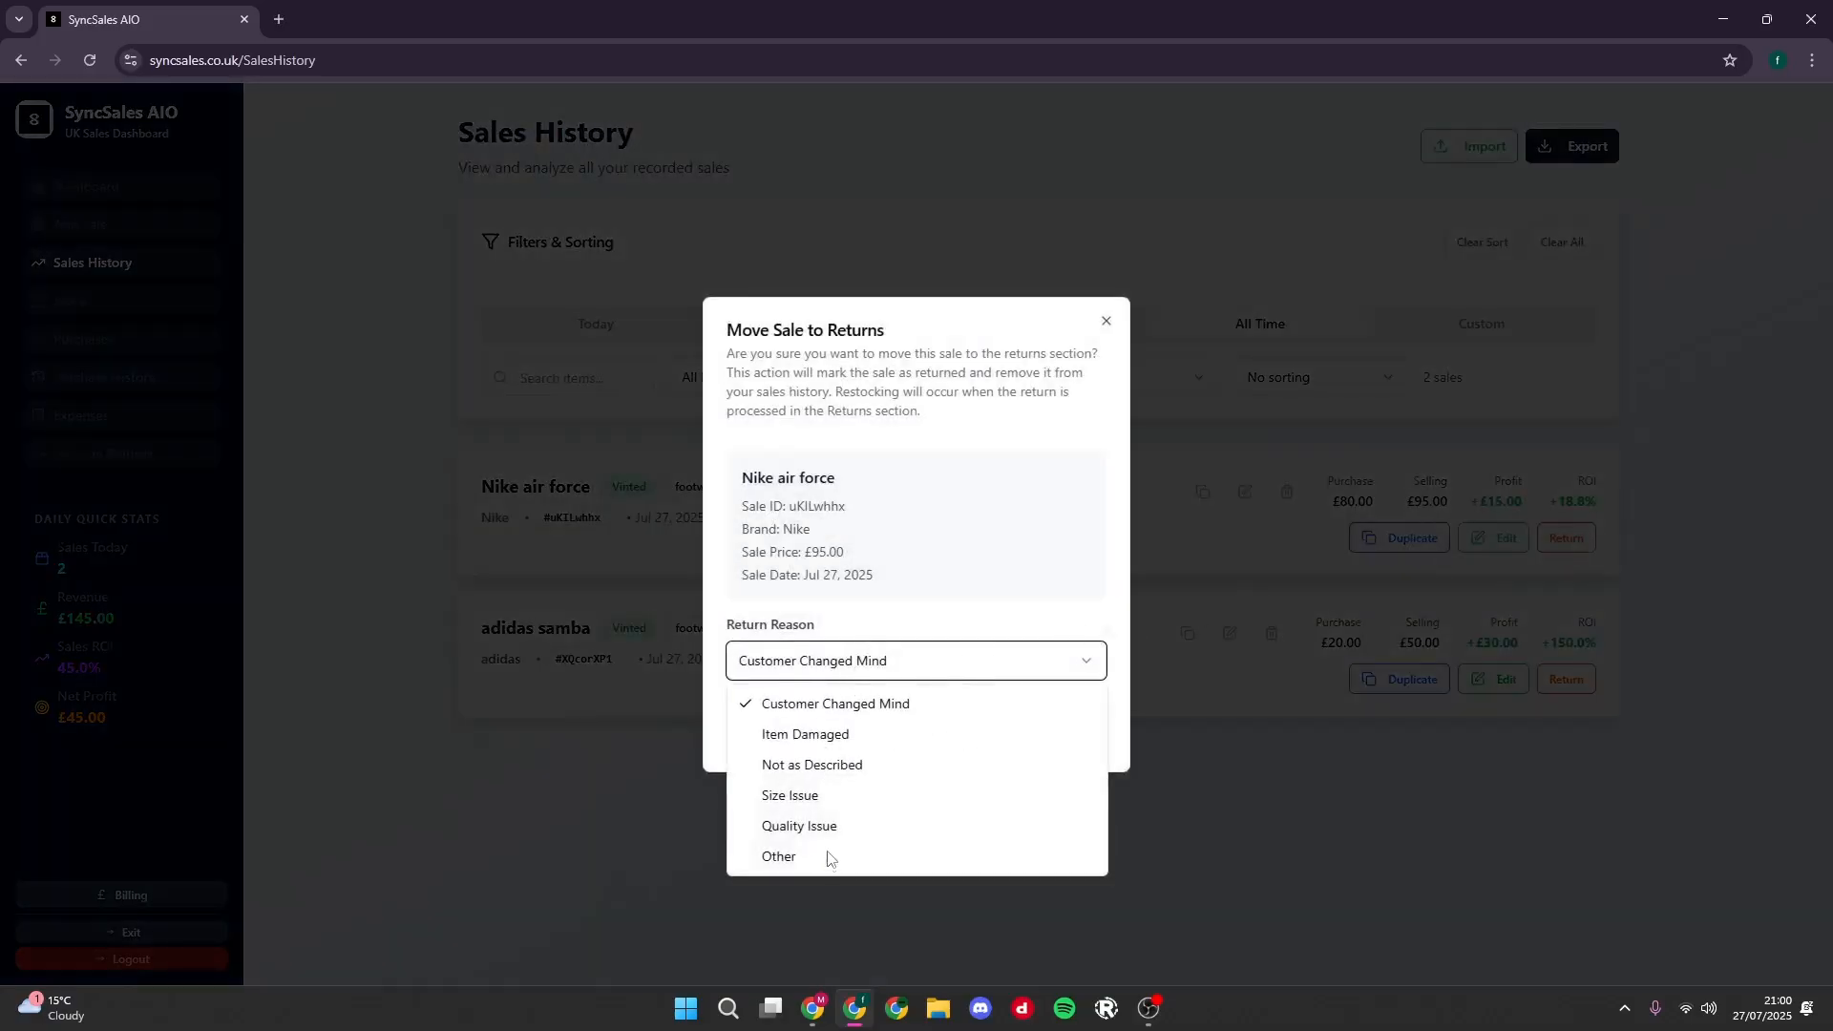
{"action": "left_click", "coordinate": [920, 654]}
{"action": "left_click", "coordinate": [1024, 730]}
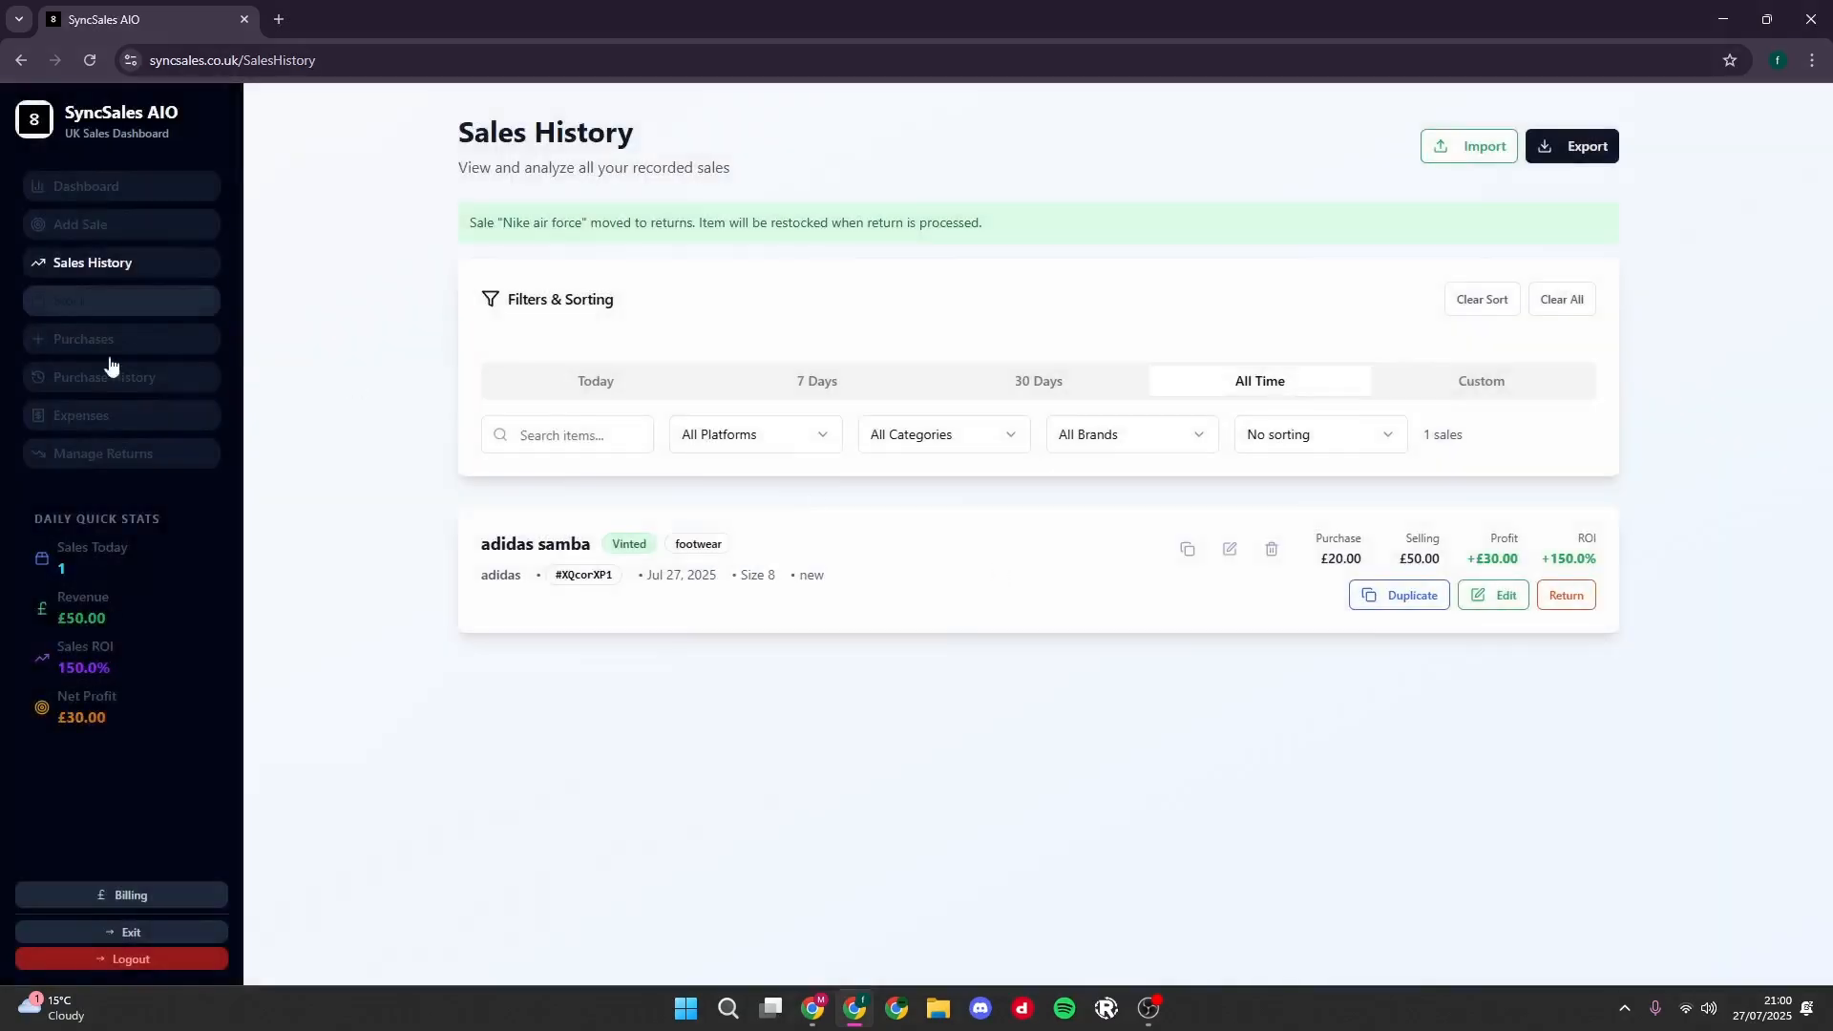
{"action": "left_click", "coordinate": [106, 460]}
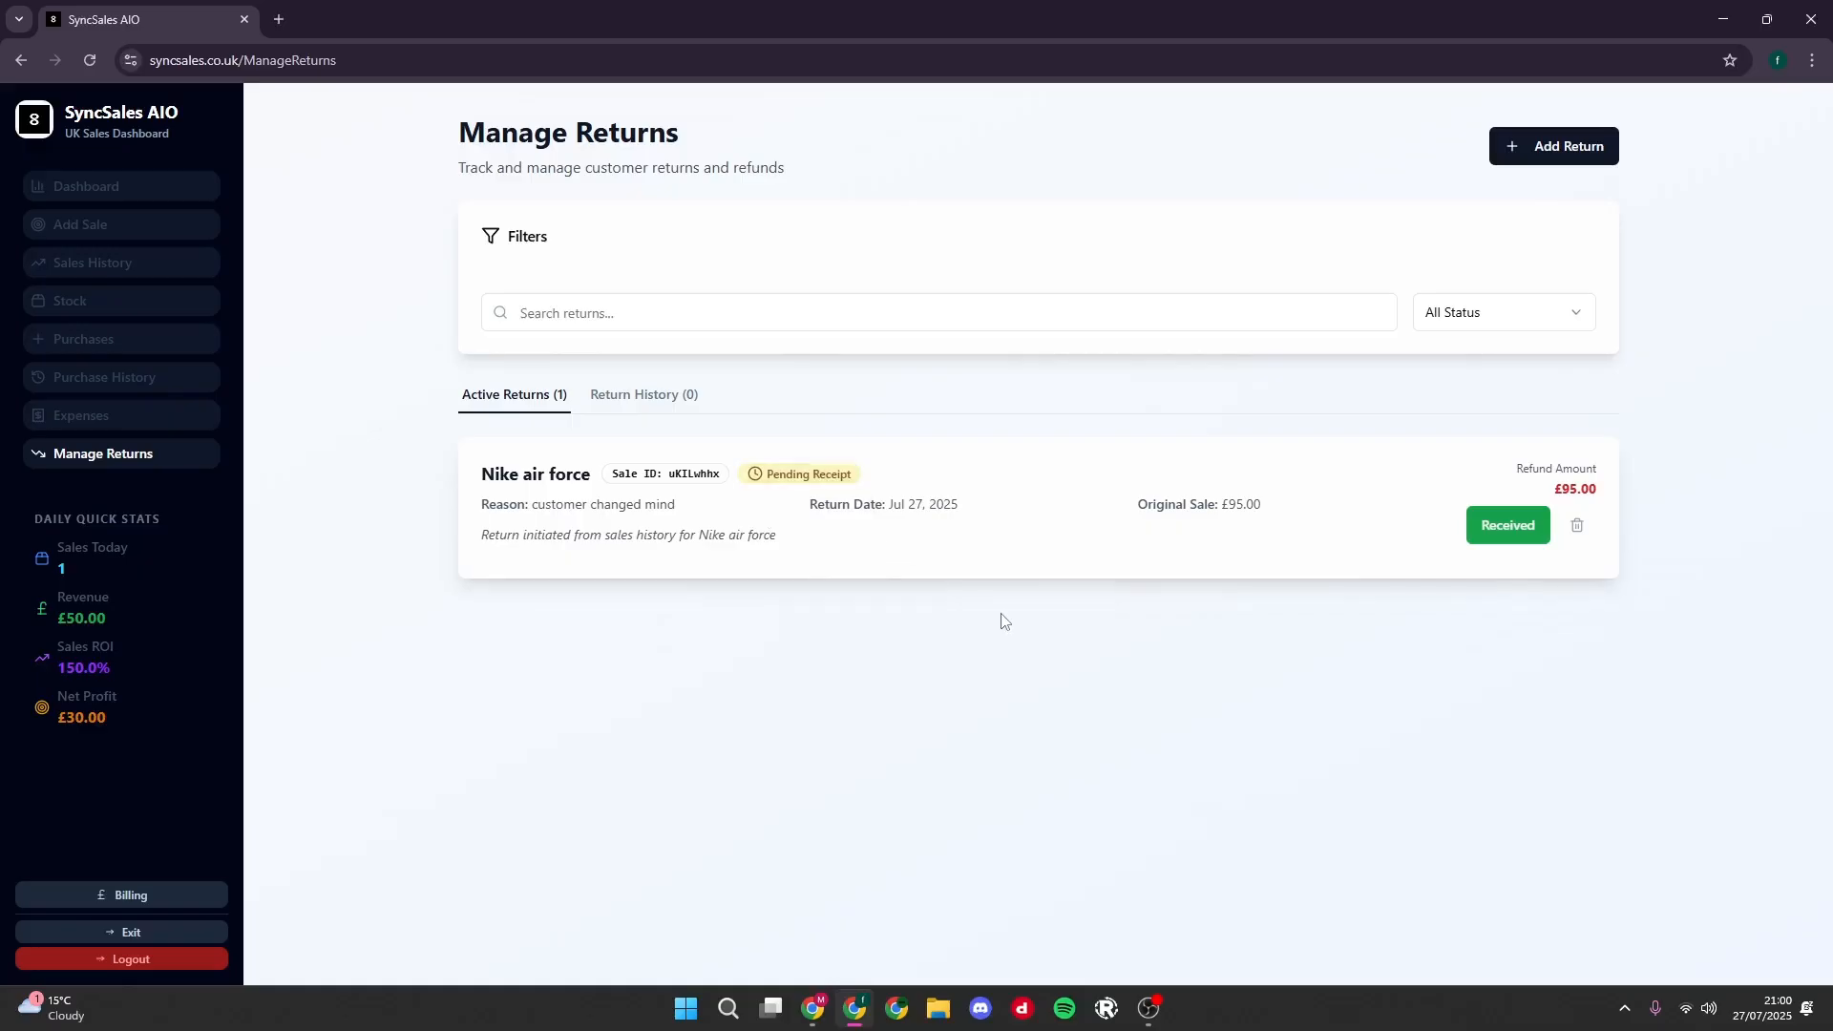
{"action": "left_click", "coordinate": [1532, 524]}
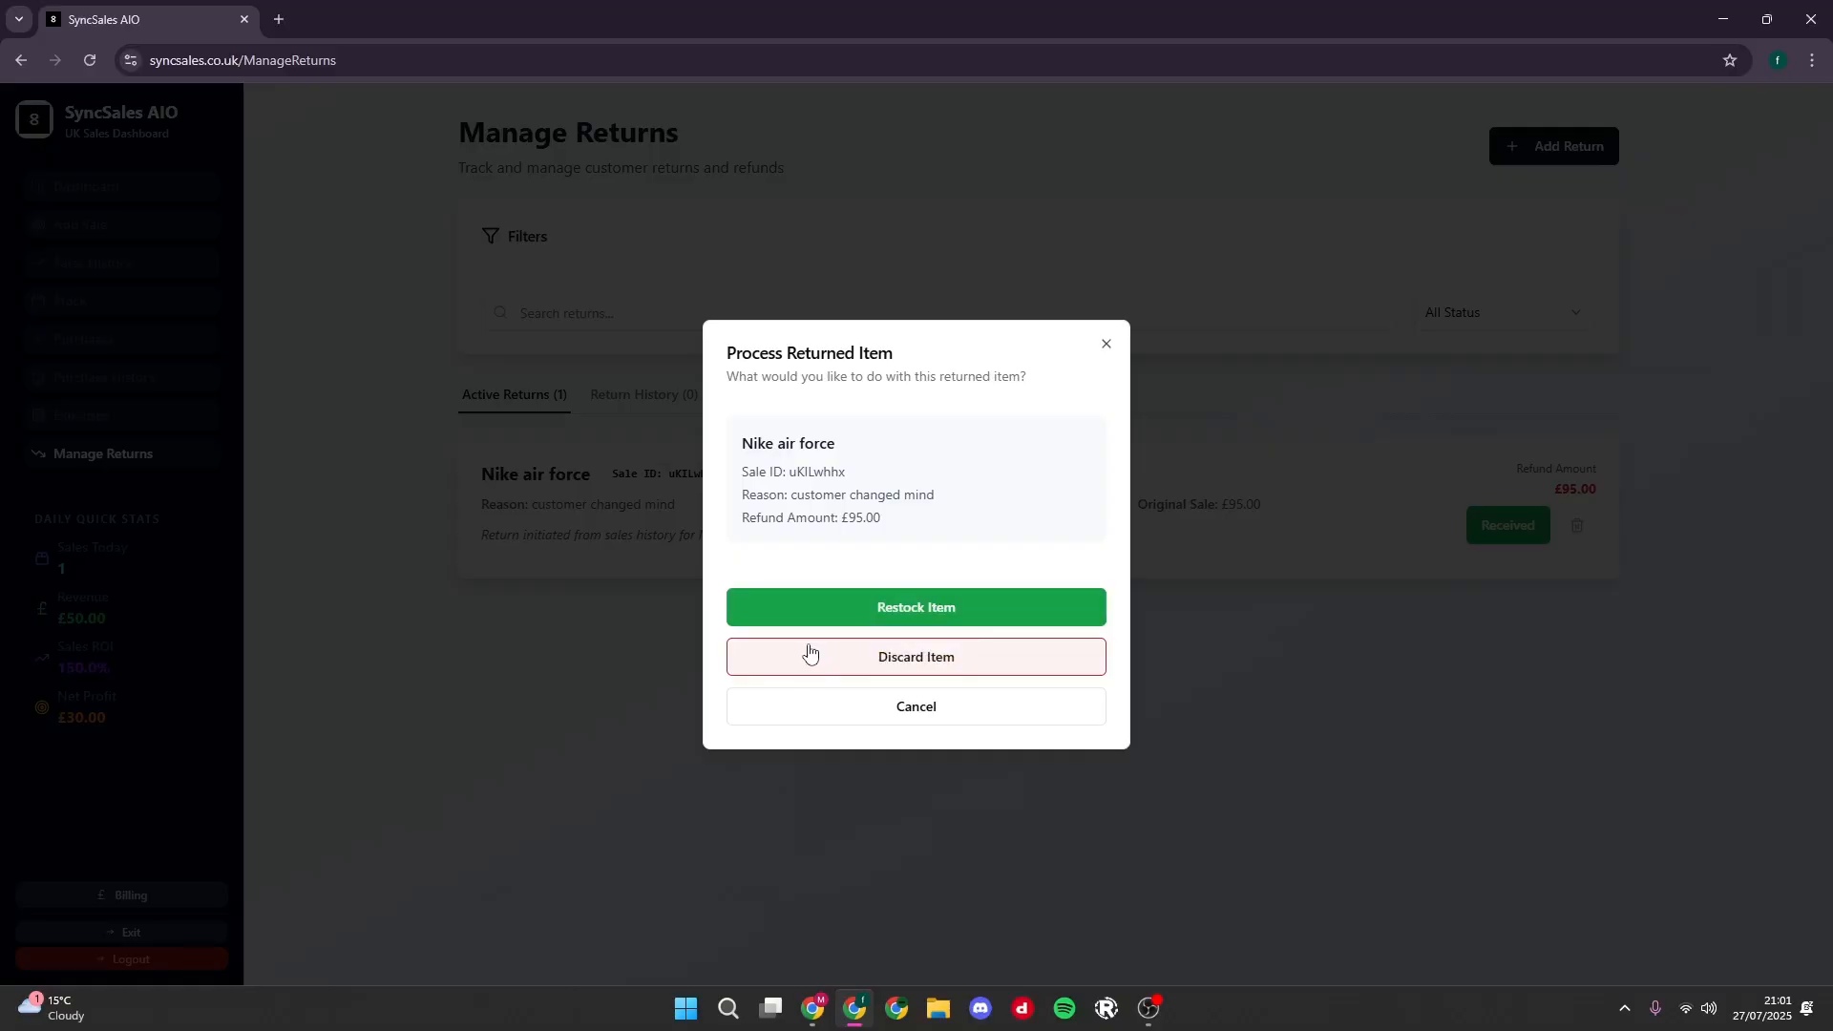
{"action": "left_click", "coordinate": [896, 669]}
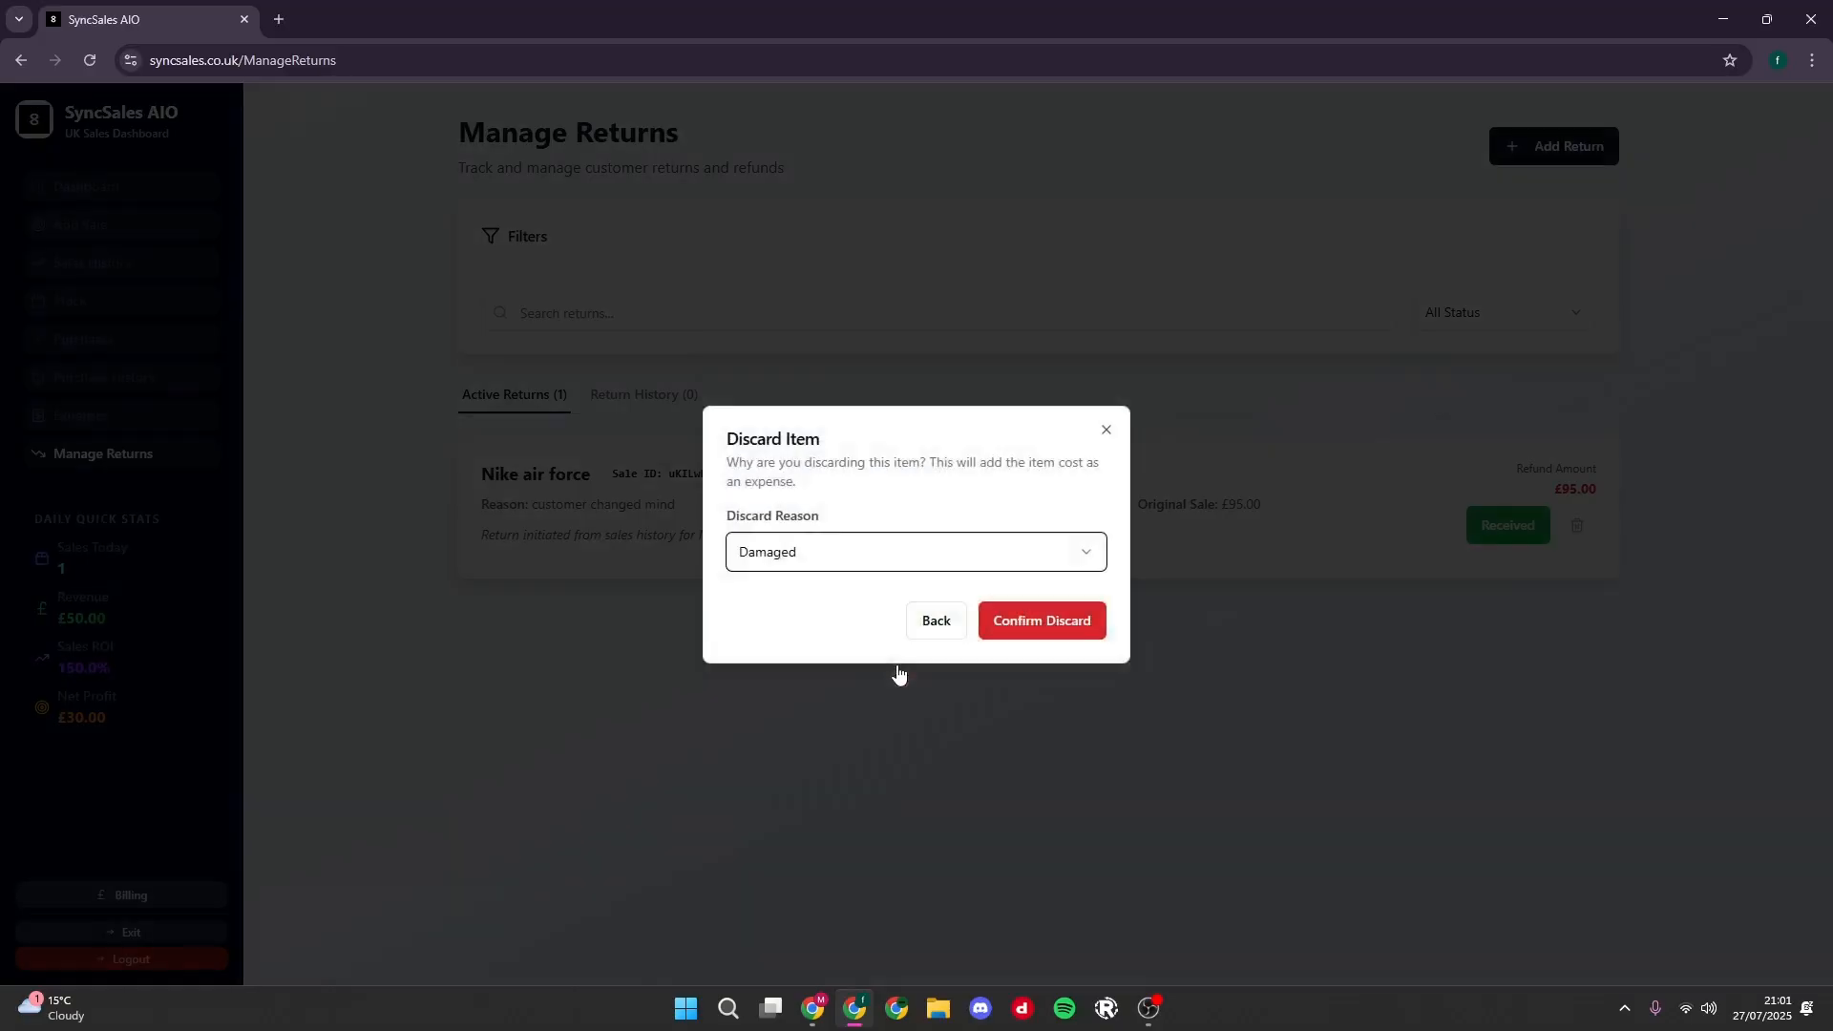
{"action": "left_click", "coordinate": [900, 548]}
{"action": "left_click", "coordinate": [905, 556]}
{"action": "left_click", "coordinate": [1107, 431]}
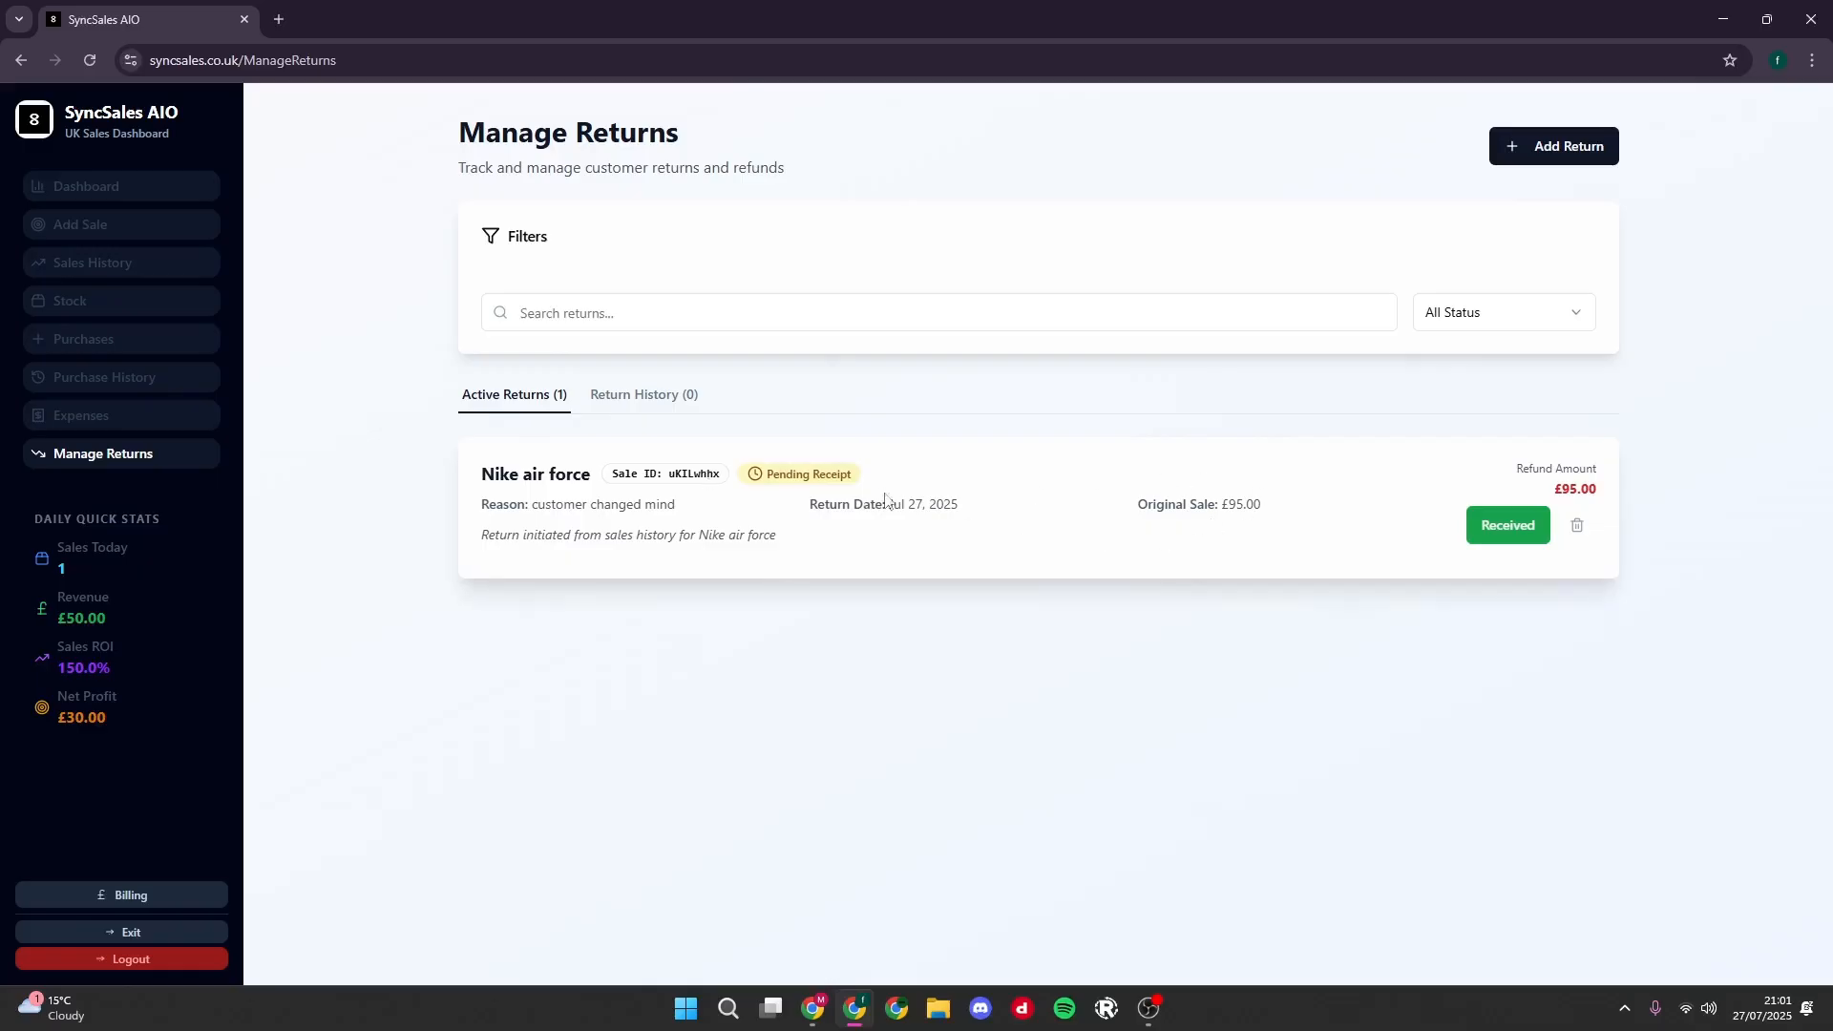
- Mark the Nike air force return as received, restock the item and review the daily quick stats
{"action": "left_click", "coordinate": [1508, 525]}
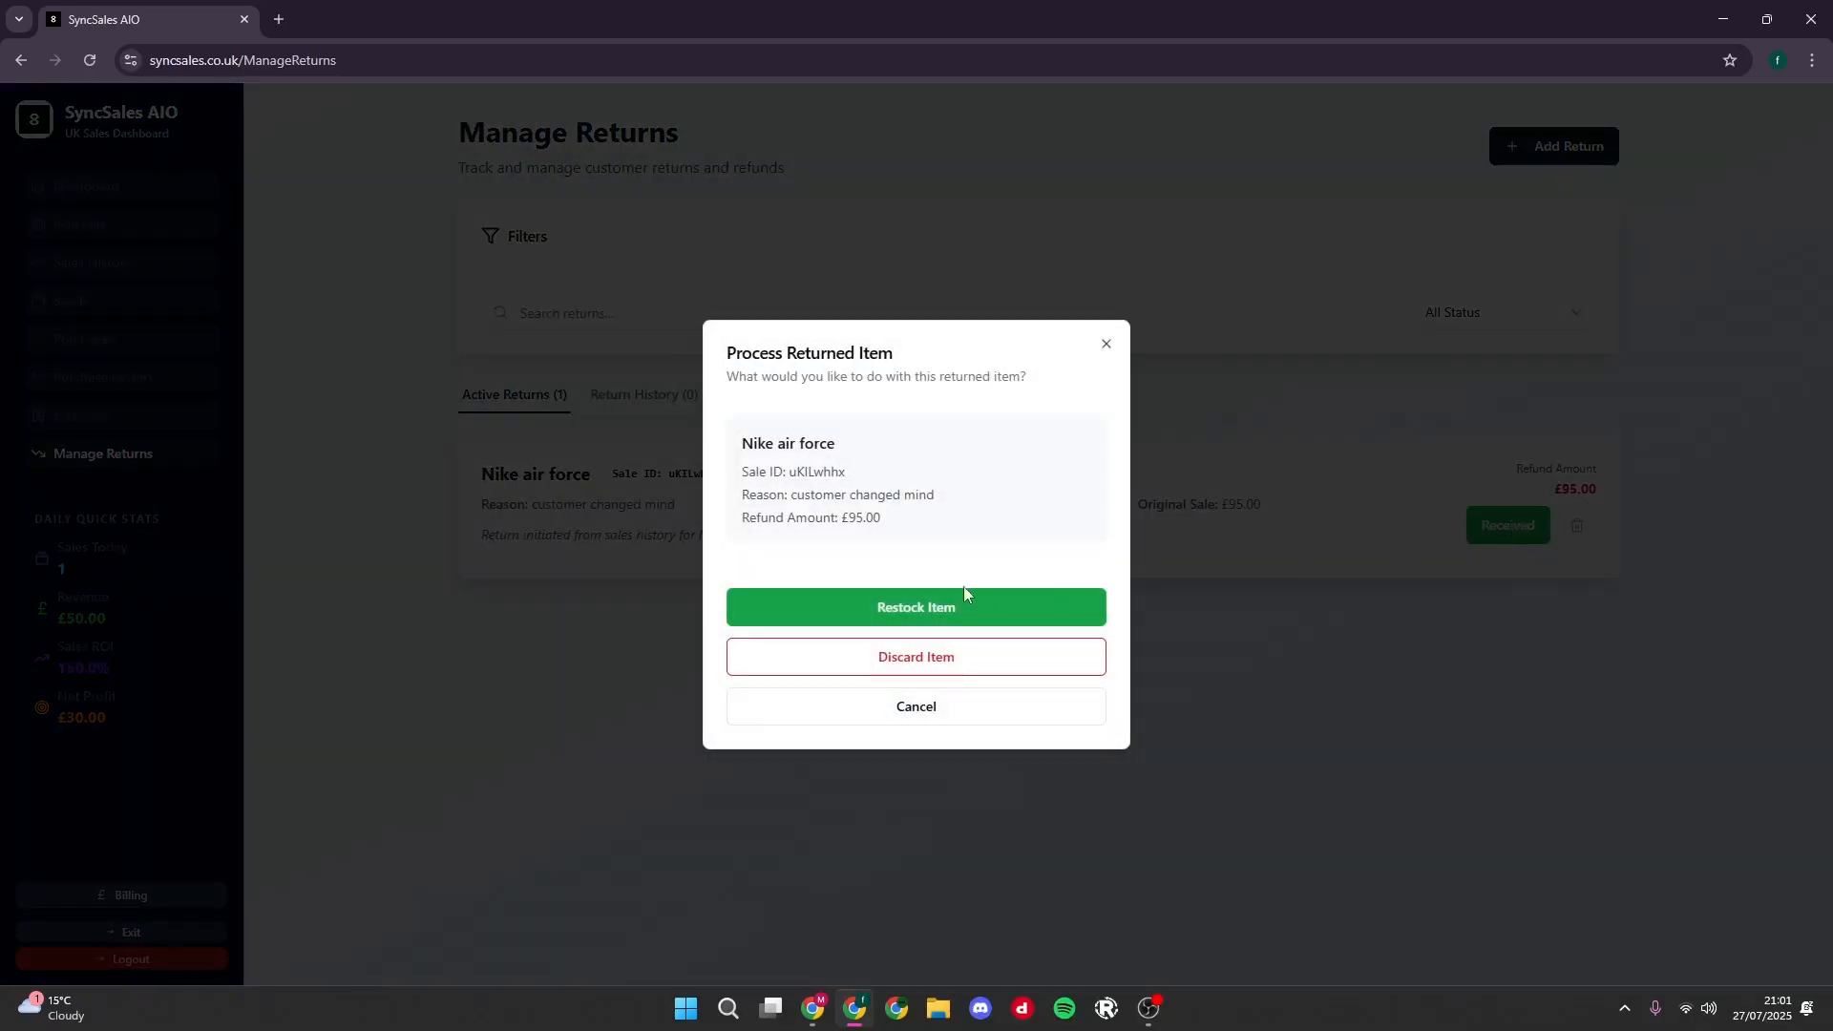
{"action": "left_click", "coordinate": [909, 605]}
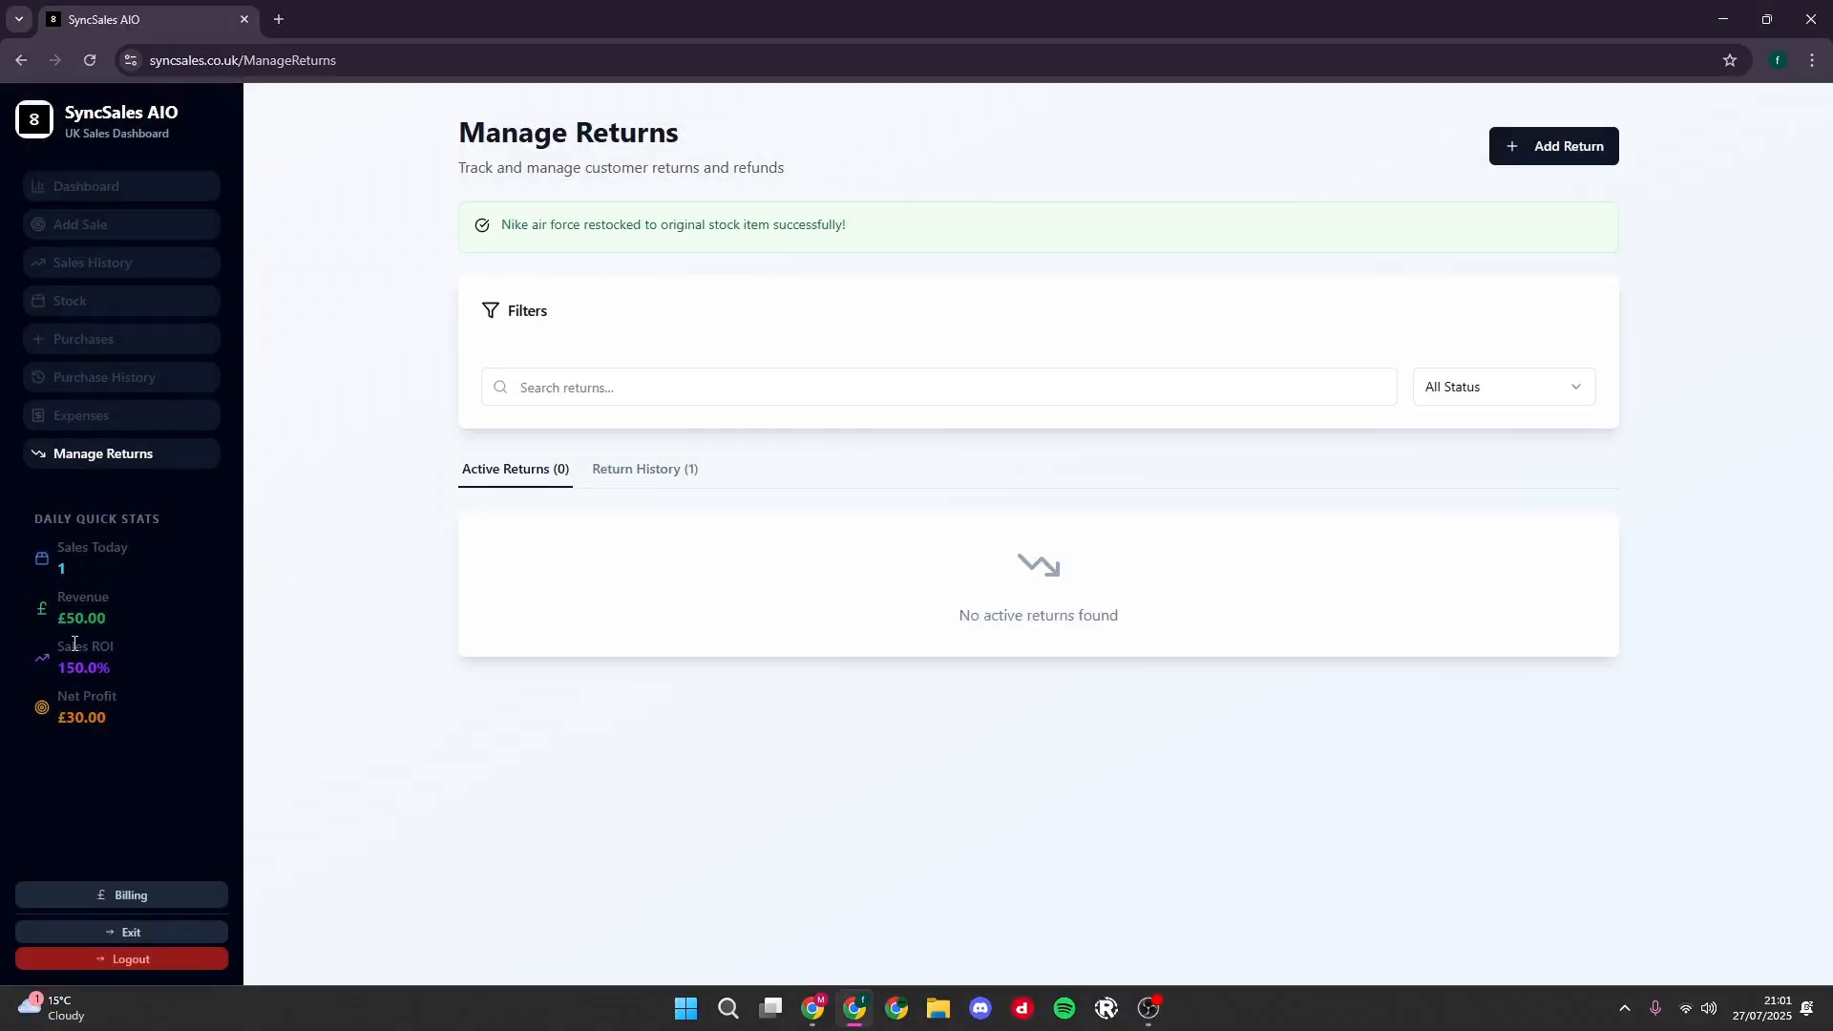
{"action": "left_click_drag", "start_coordinate": [38, 571], "coordinate": [129, 713]}
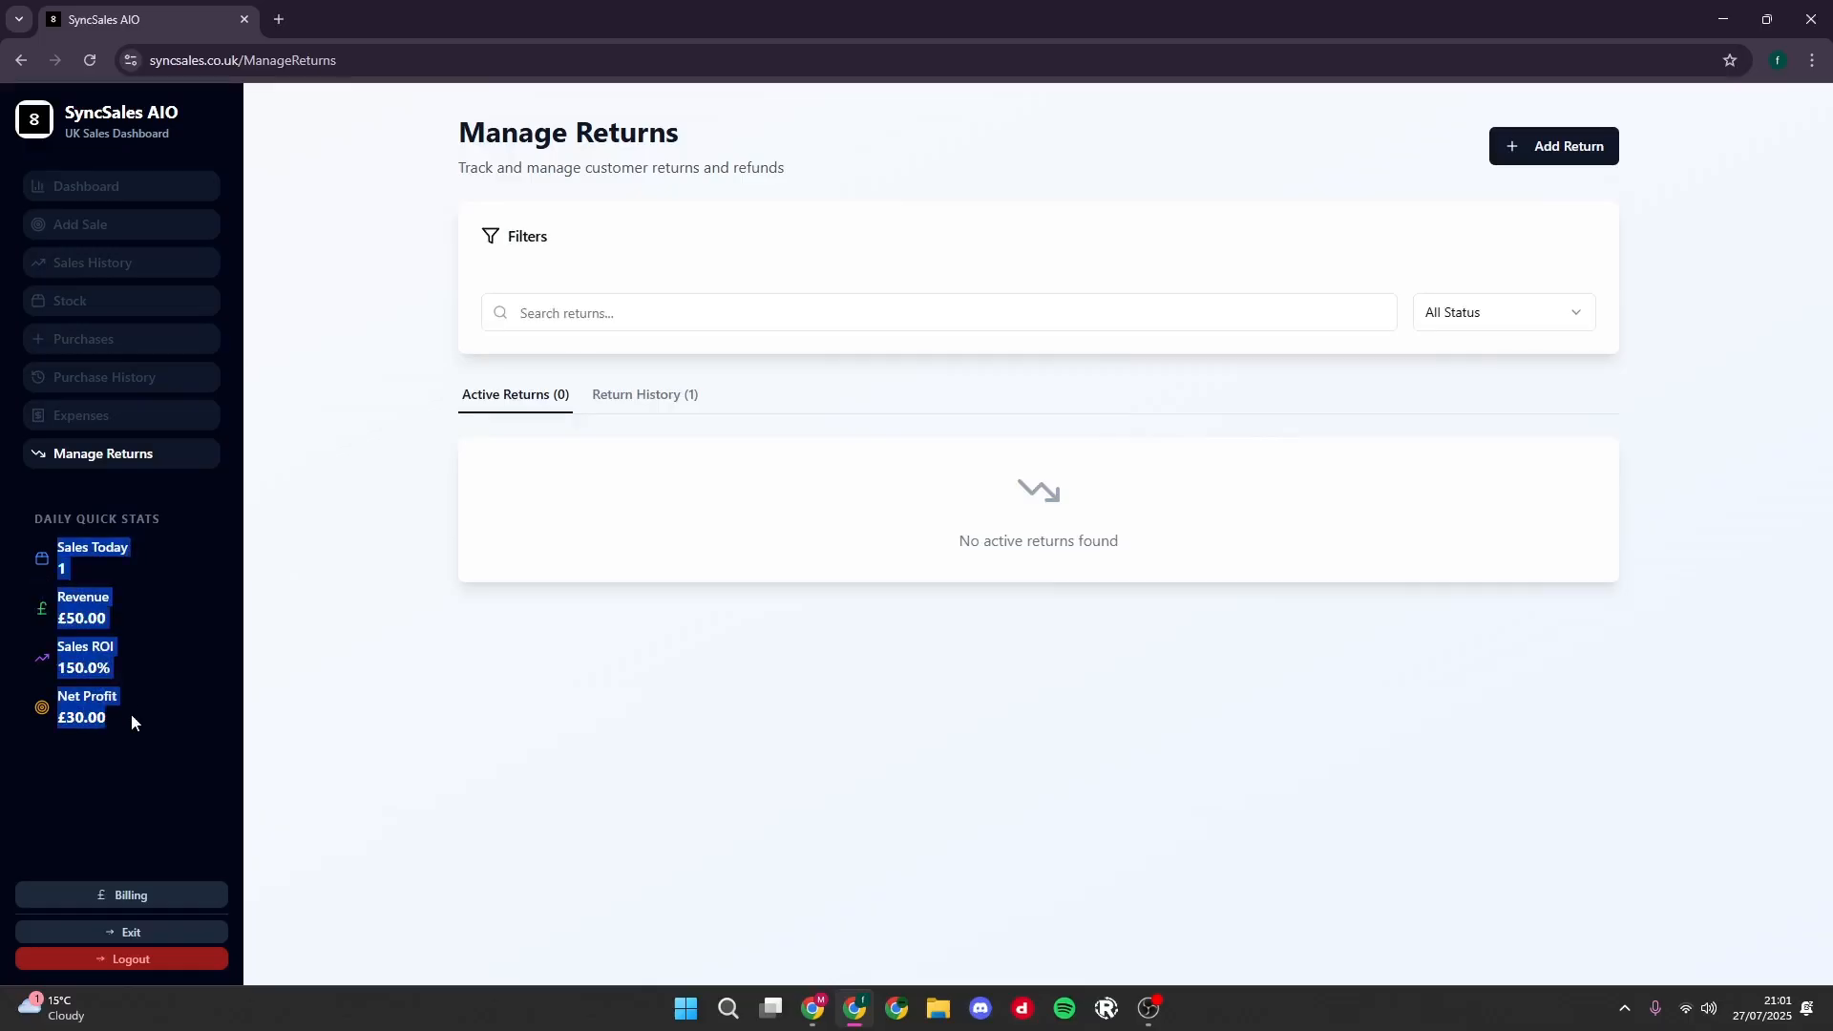
{"action": "left_click", "coordinate": [197, 645]}
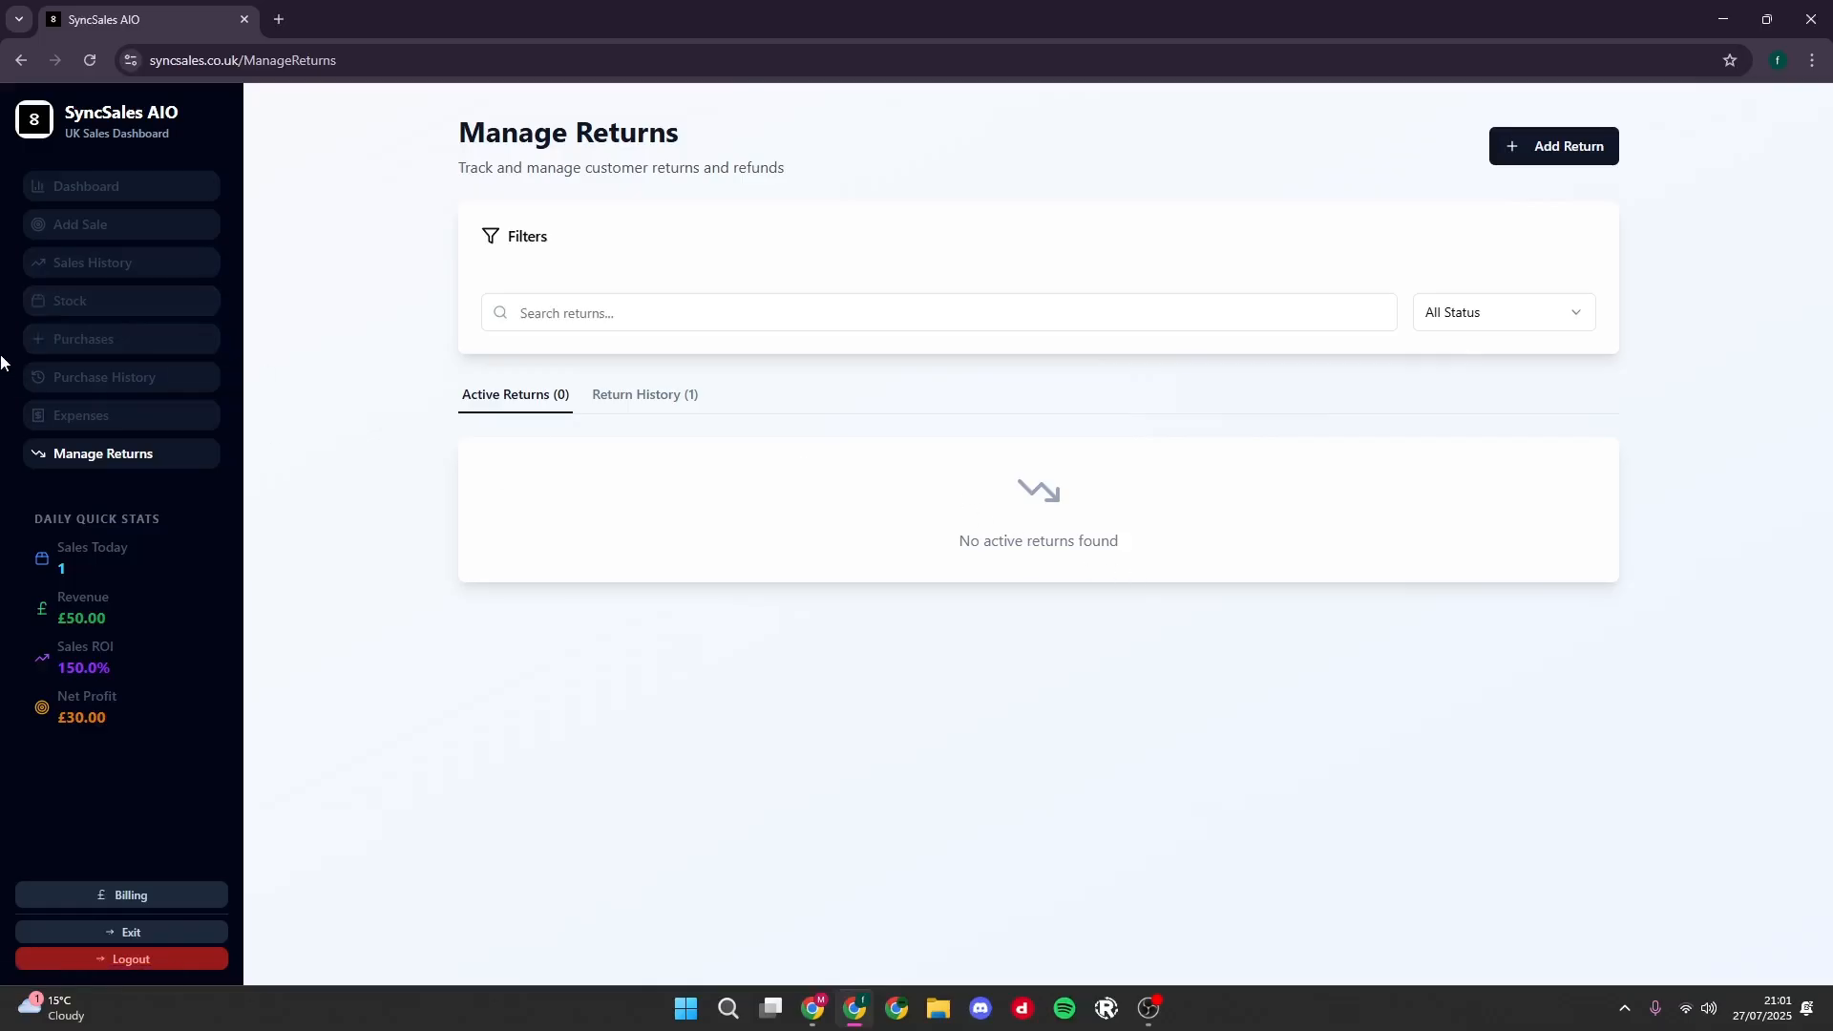
- Open the stock page and check the details and quantity of the Nike air force item
{"action": "left_click", "coordinate": [72, 310]}
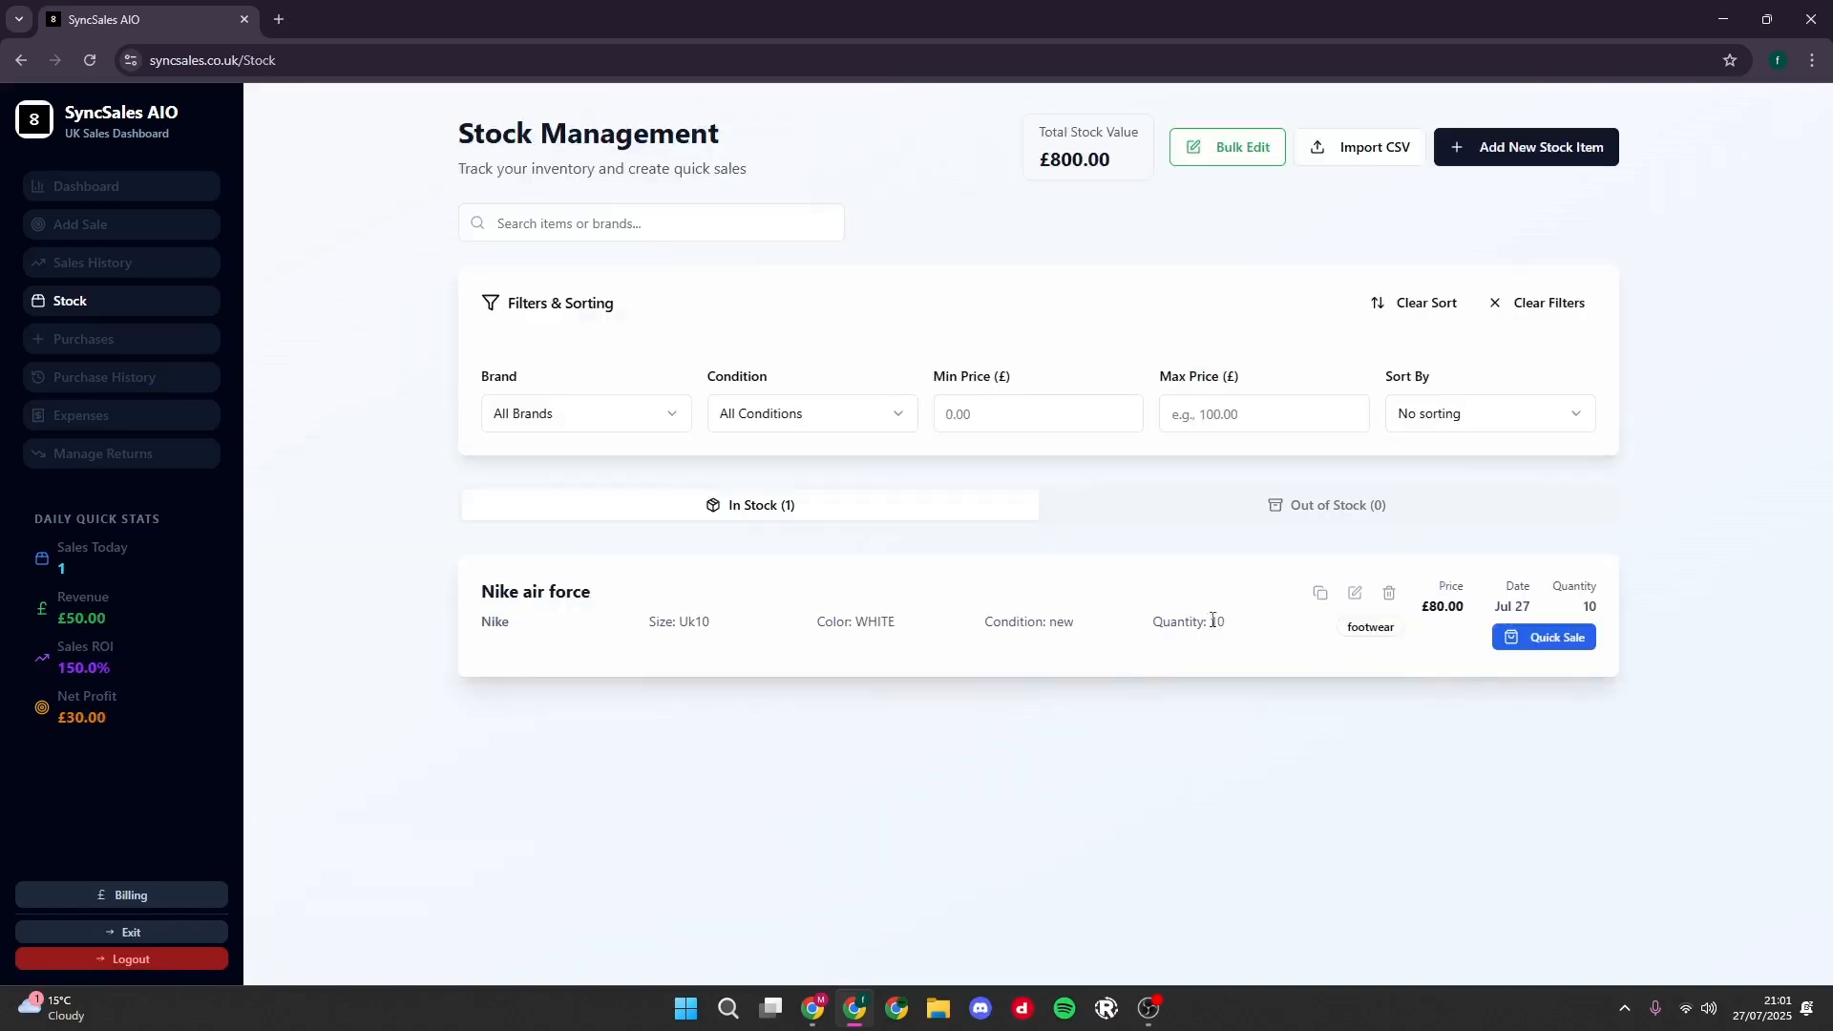
{"action": "left_click_drag", "start_coordinate": [1228, 623], "coordinate": [764, 609]}
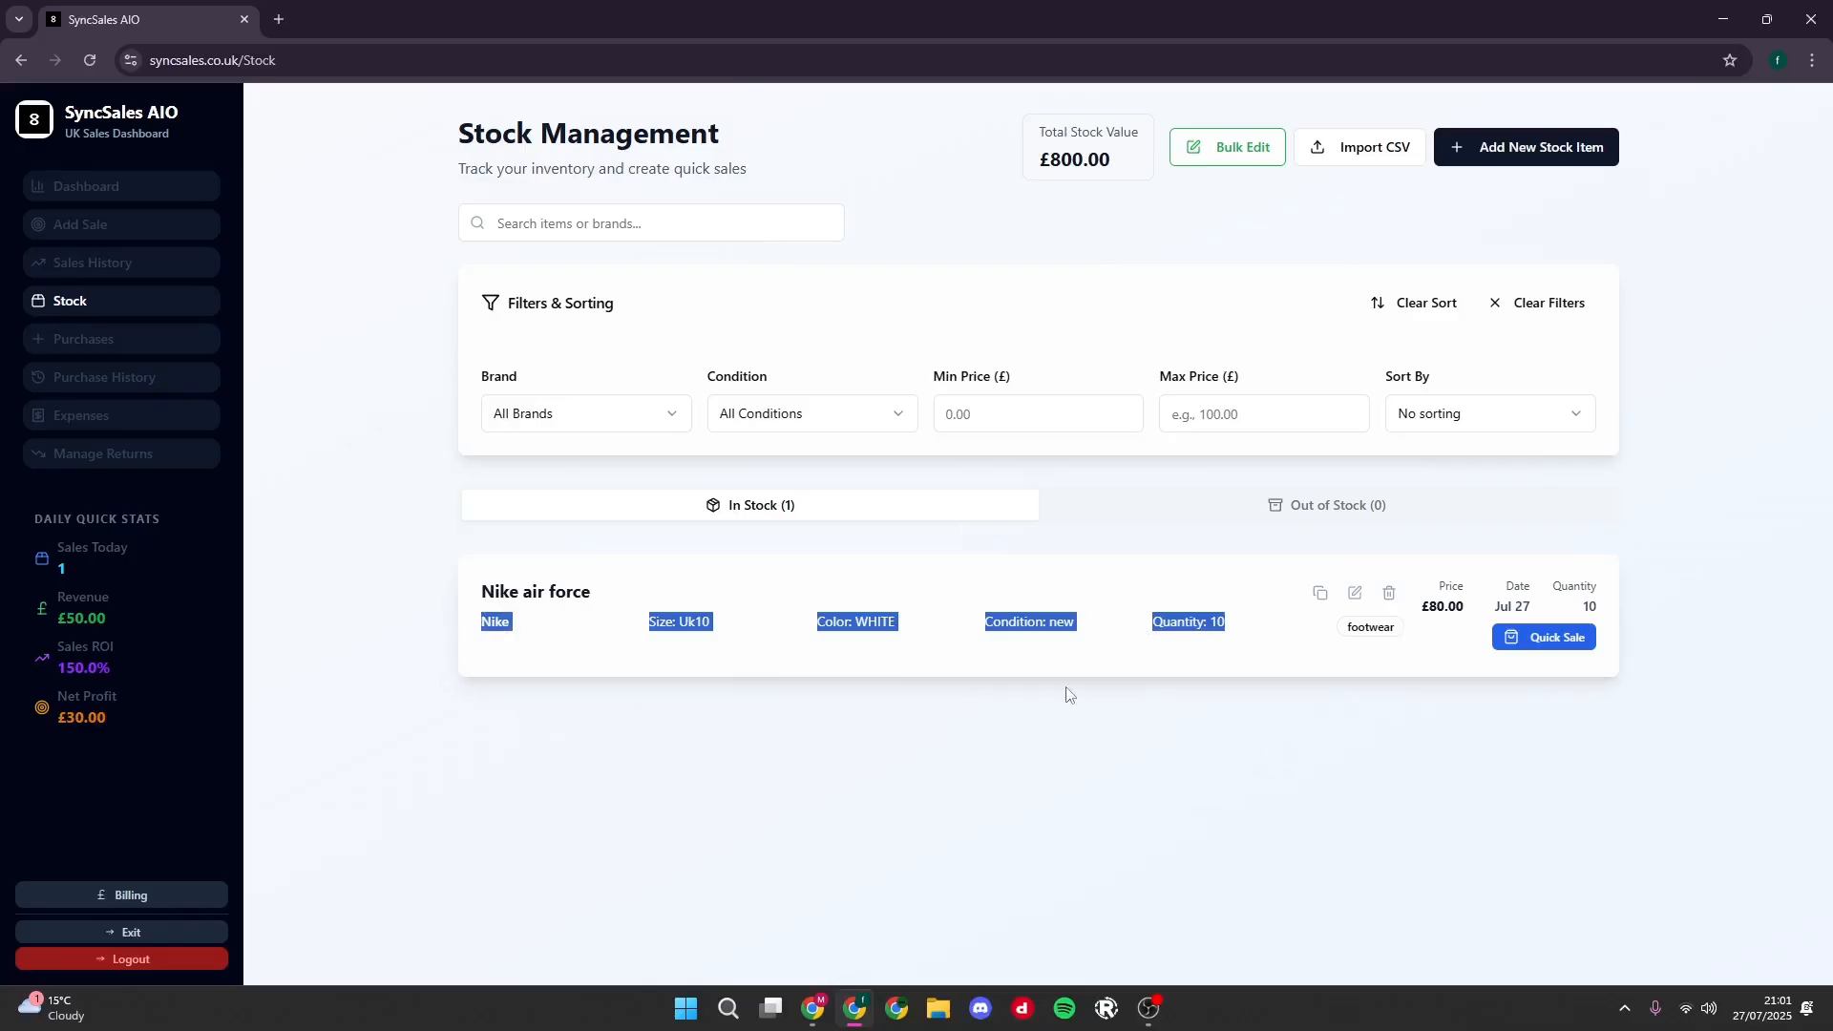
{"action": "left_click", "coordinate": [1018, 626]}
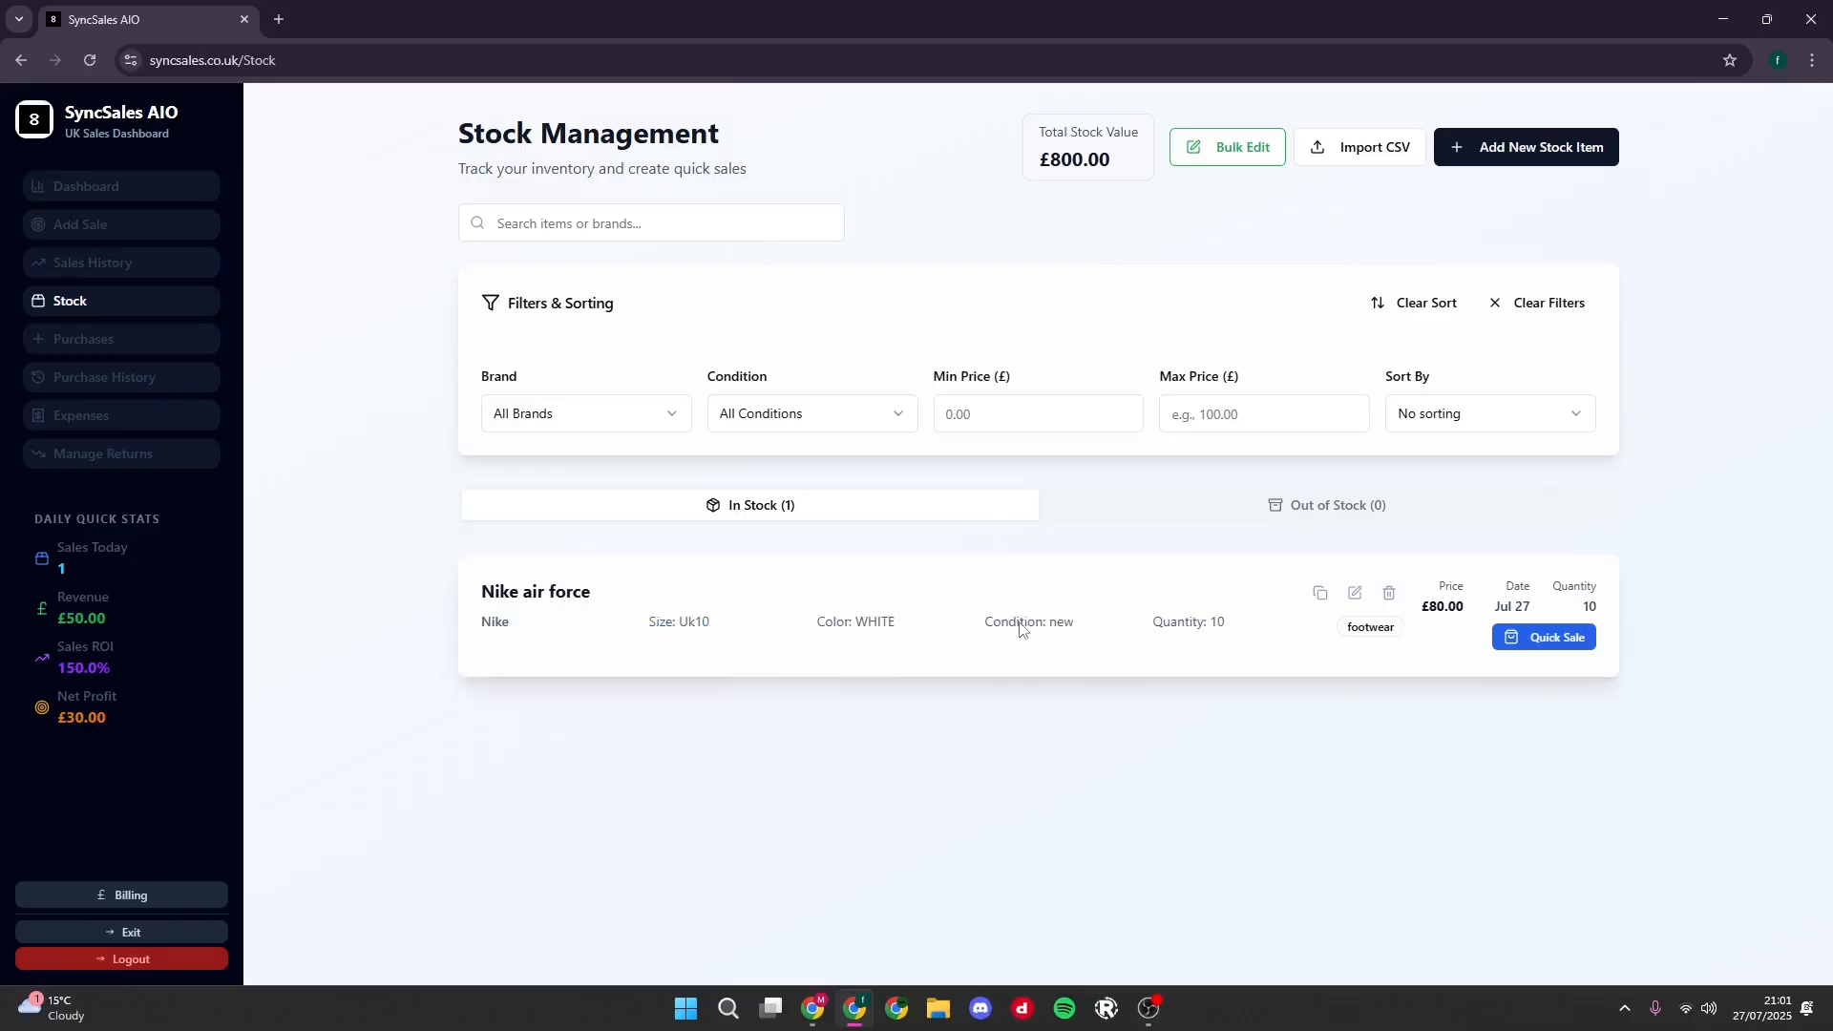
- Start a new purchase order with Ready to Stock off, and choose the existing Nike air force item for restocking
{"action": "left_click", "coordinate": [121, 346]}
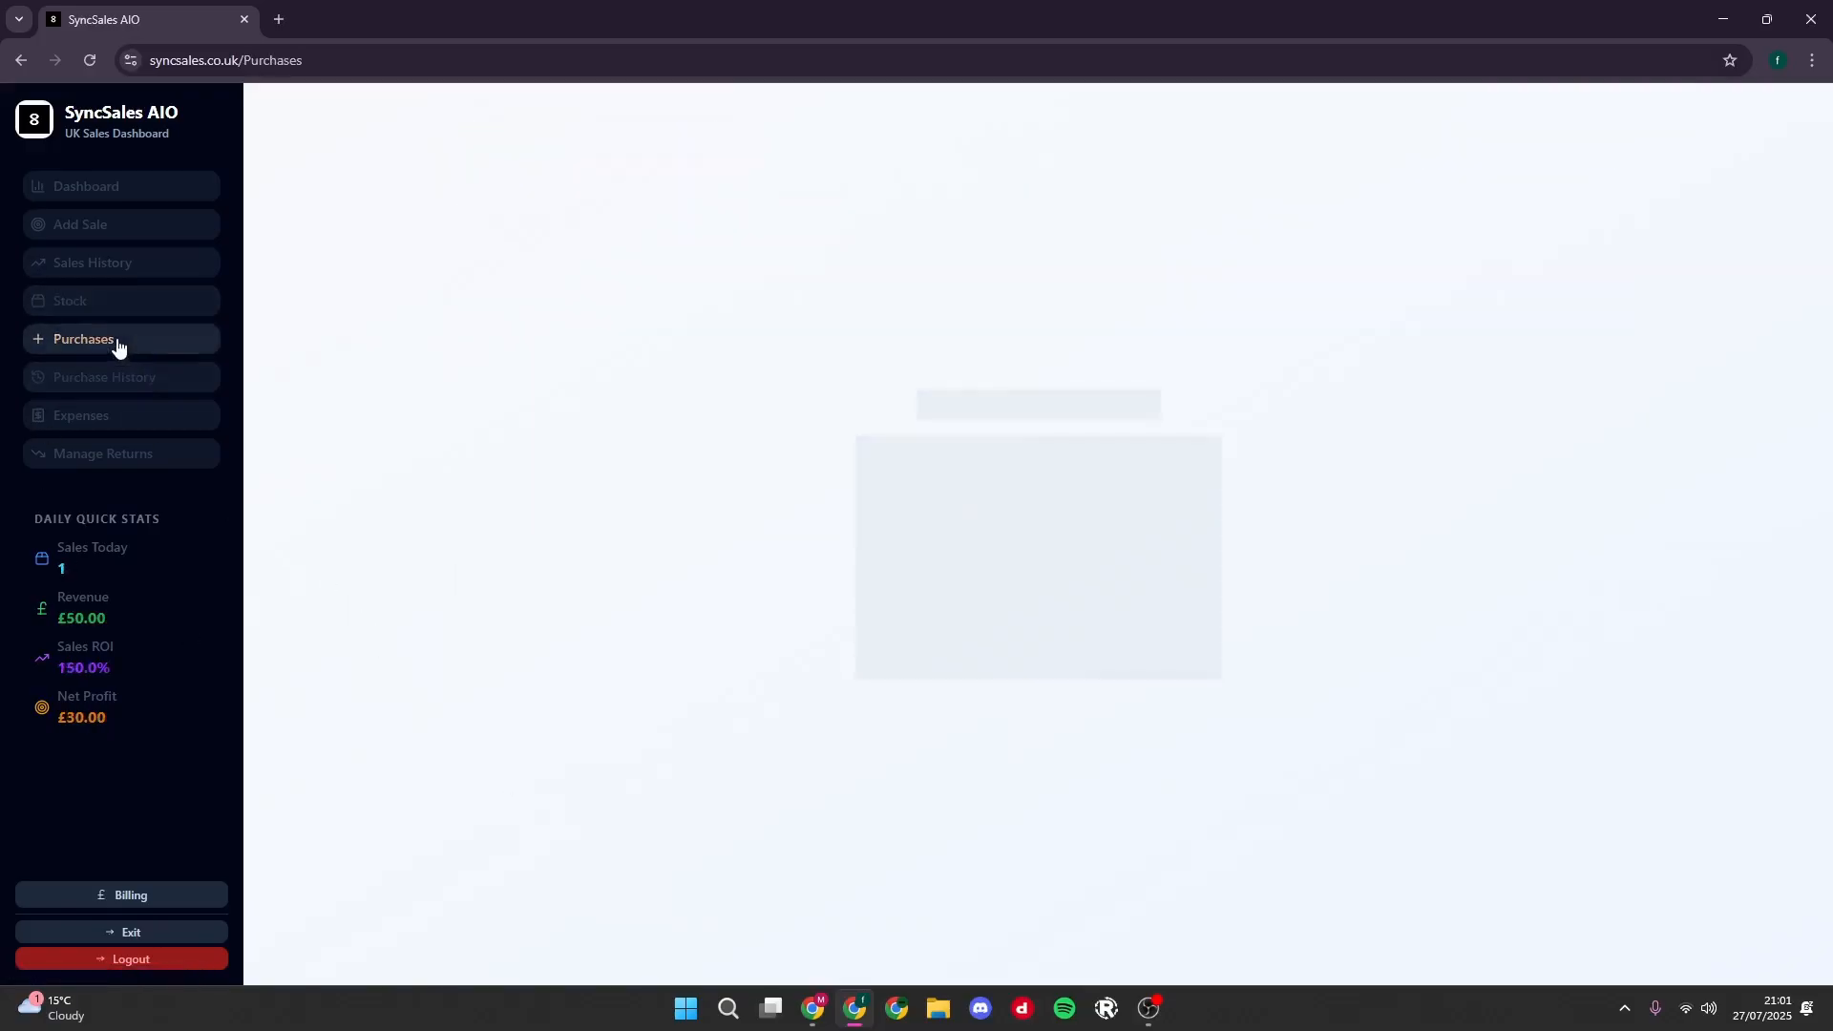
{"action": "left_click", "coordinate": [1489, 165]}
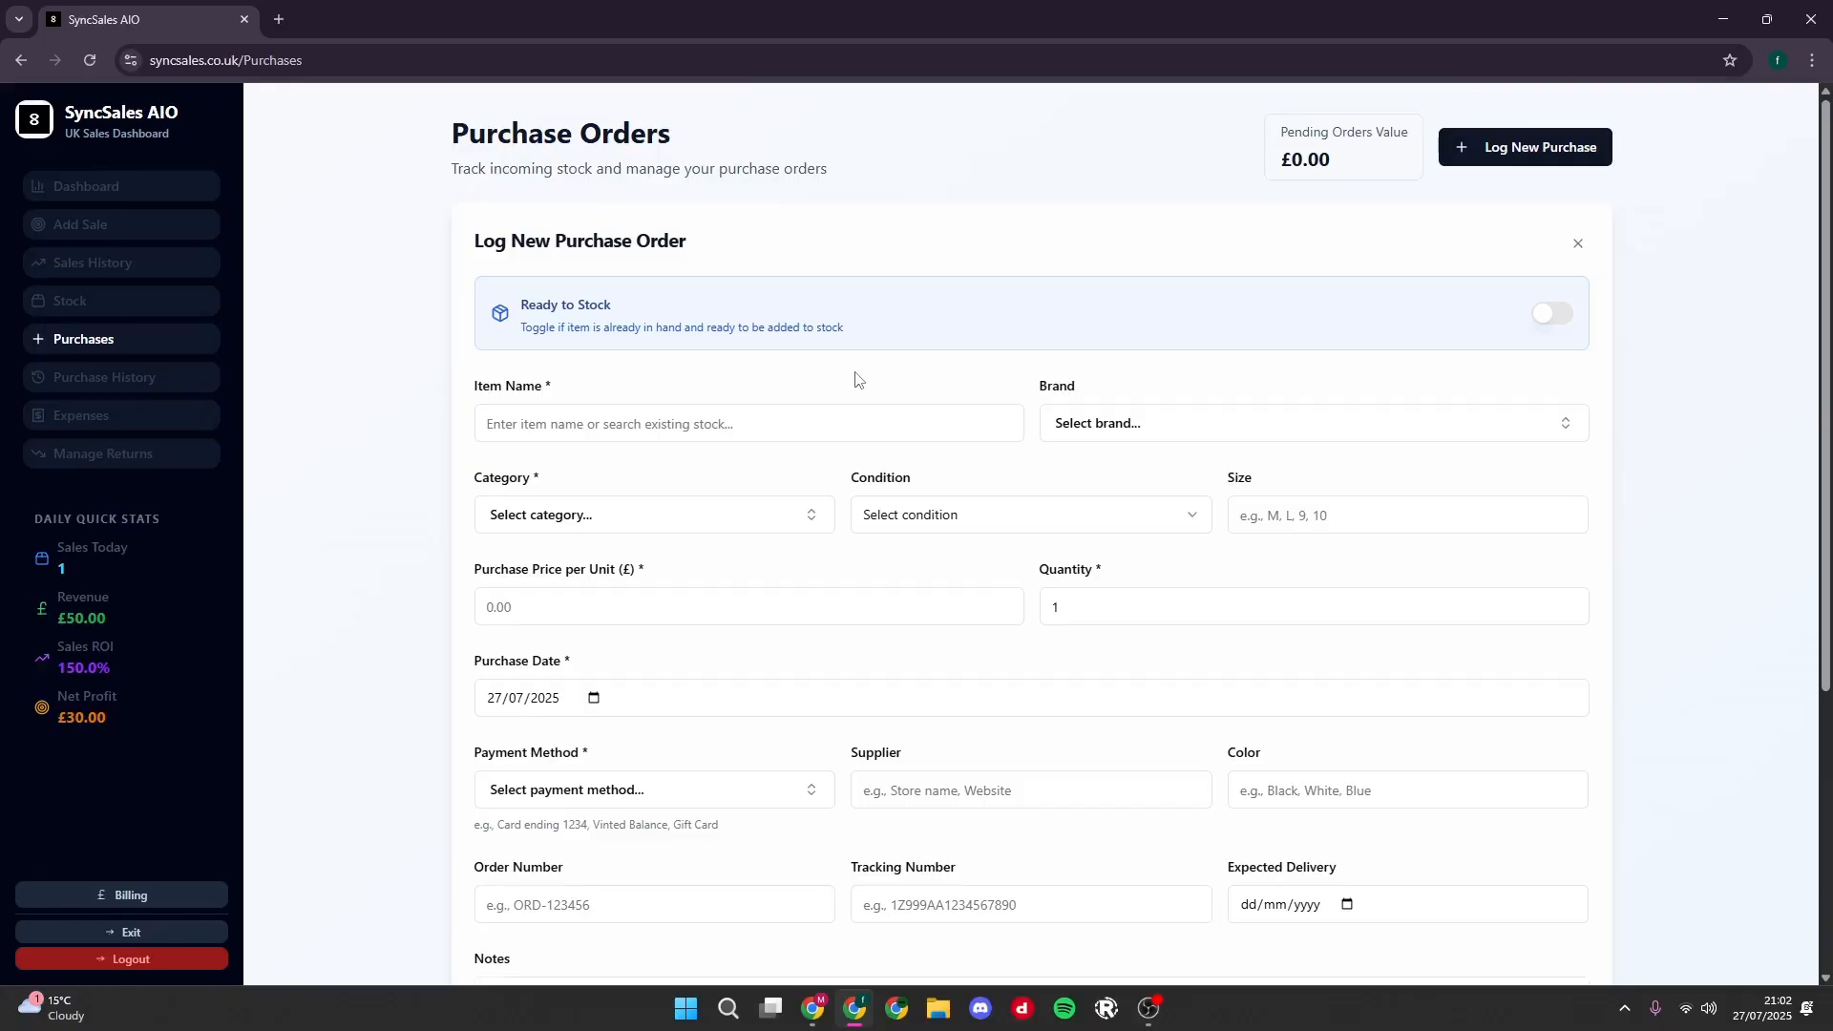
{"action": "left_click", "coordinate": [1553, 315]}
{"action": "left_click", "coordinate": [1554, 317]}
{"action": "left_click", "coordinate": [589, 434]}
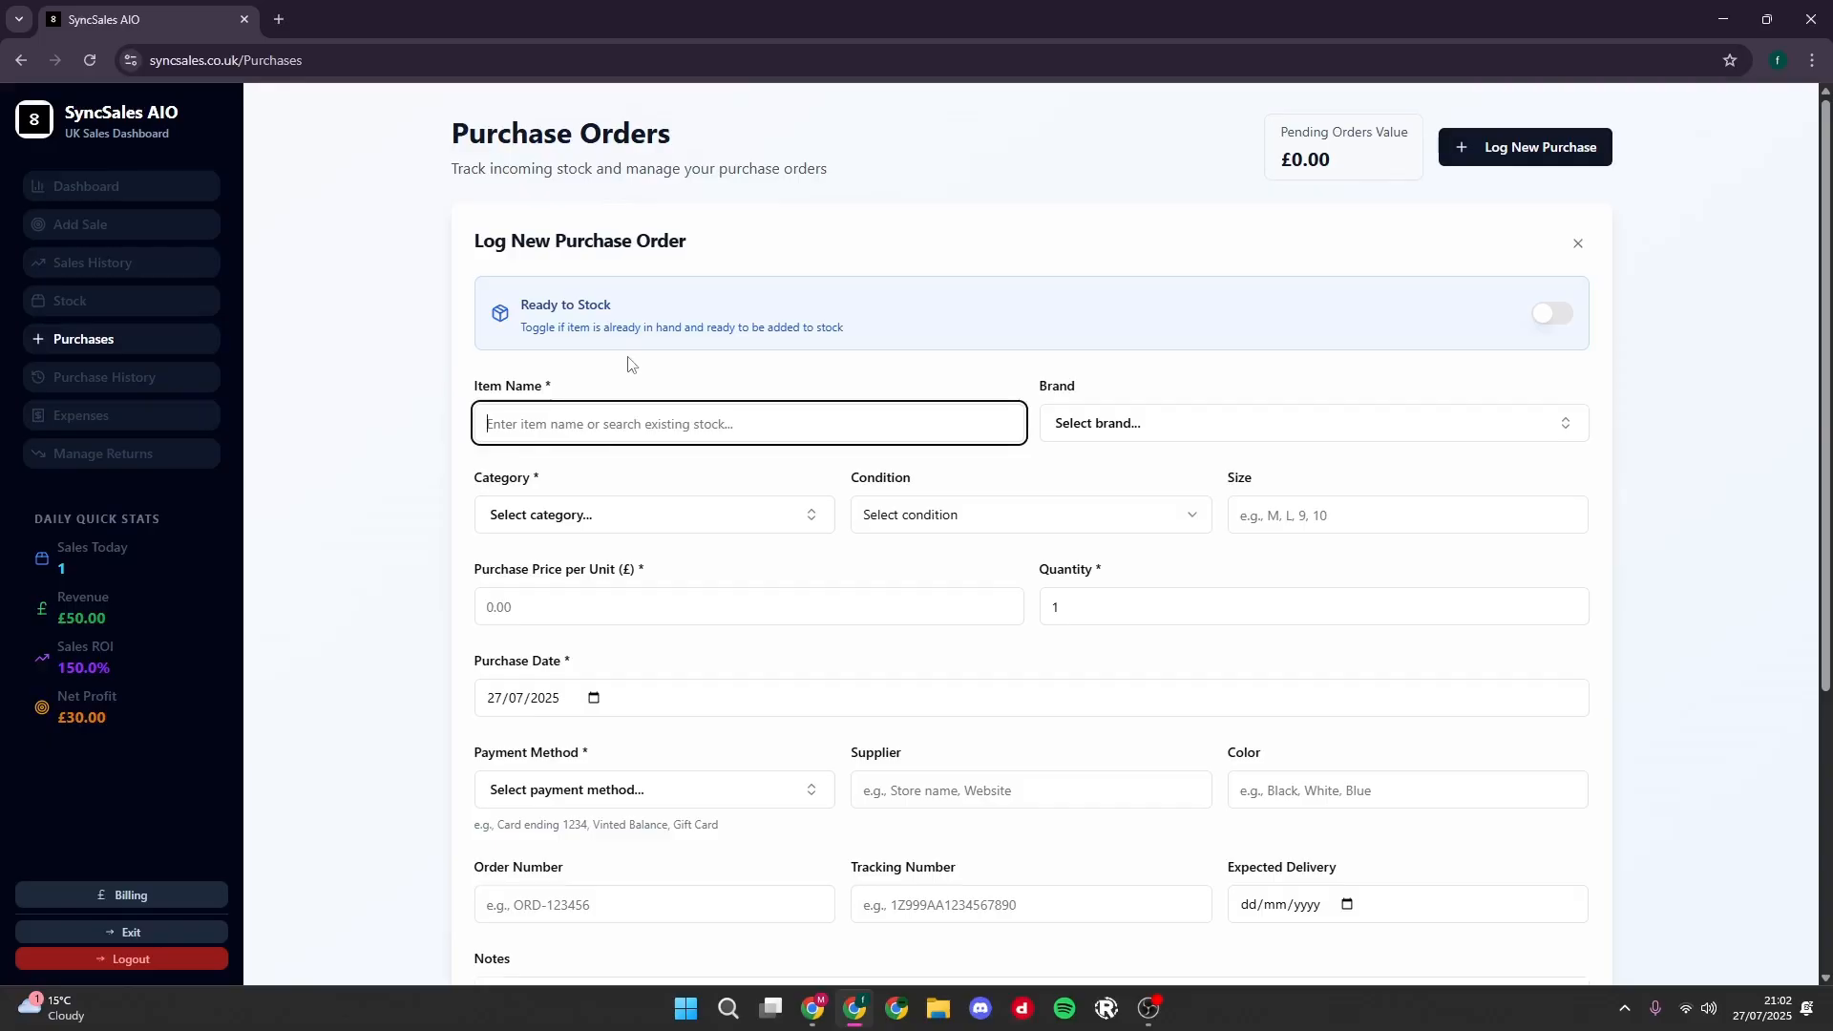
{"action": "type", "text": "Nike"}
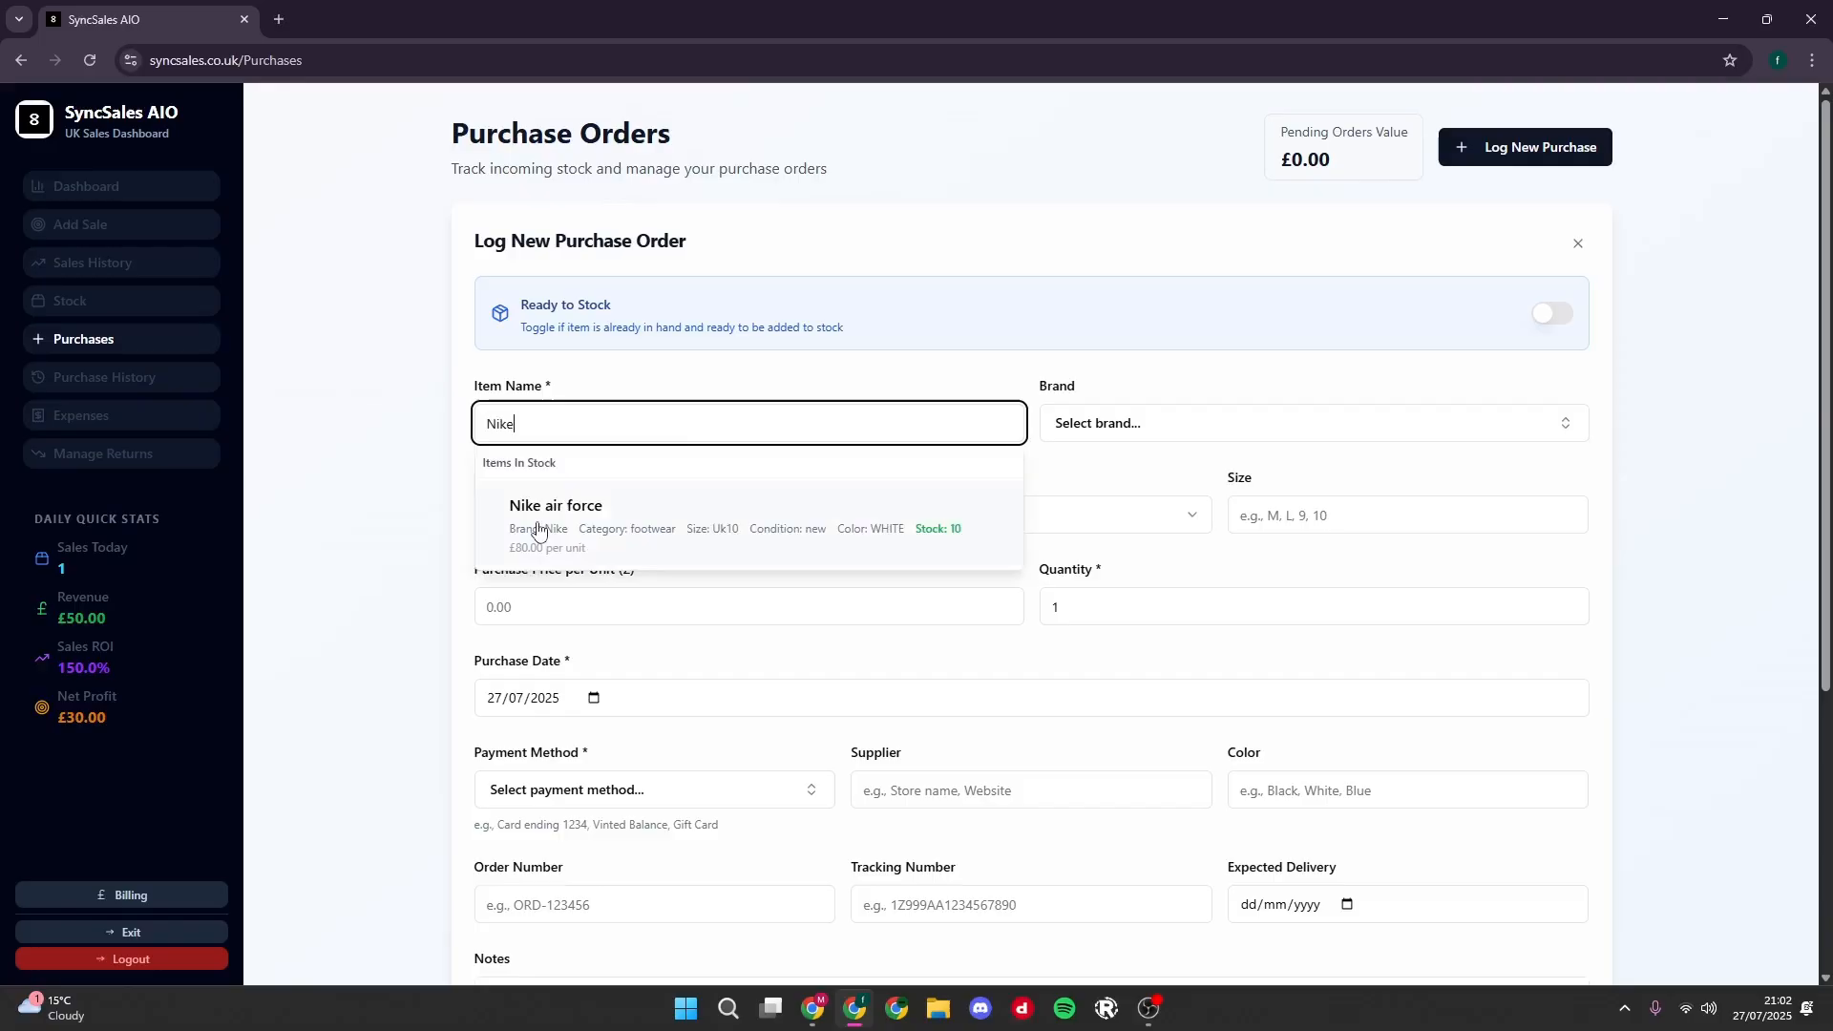
{"action": "left_click", "coordinate": [539, 531]}
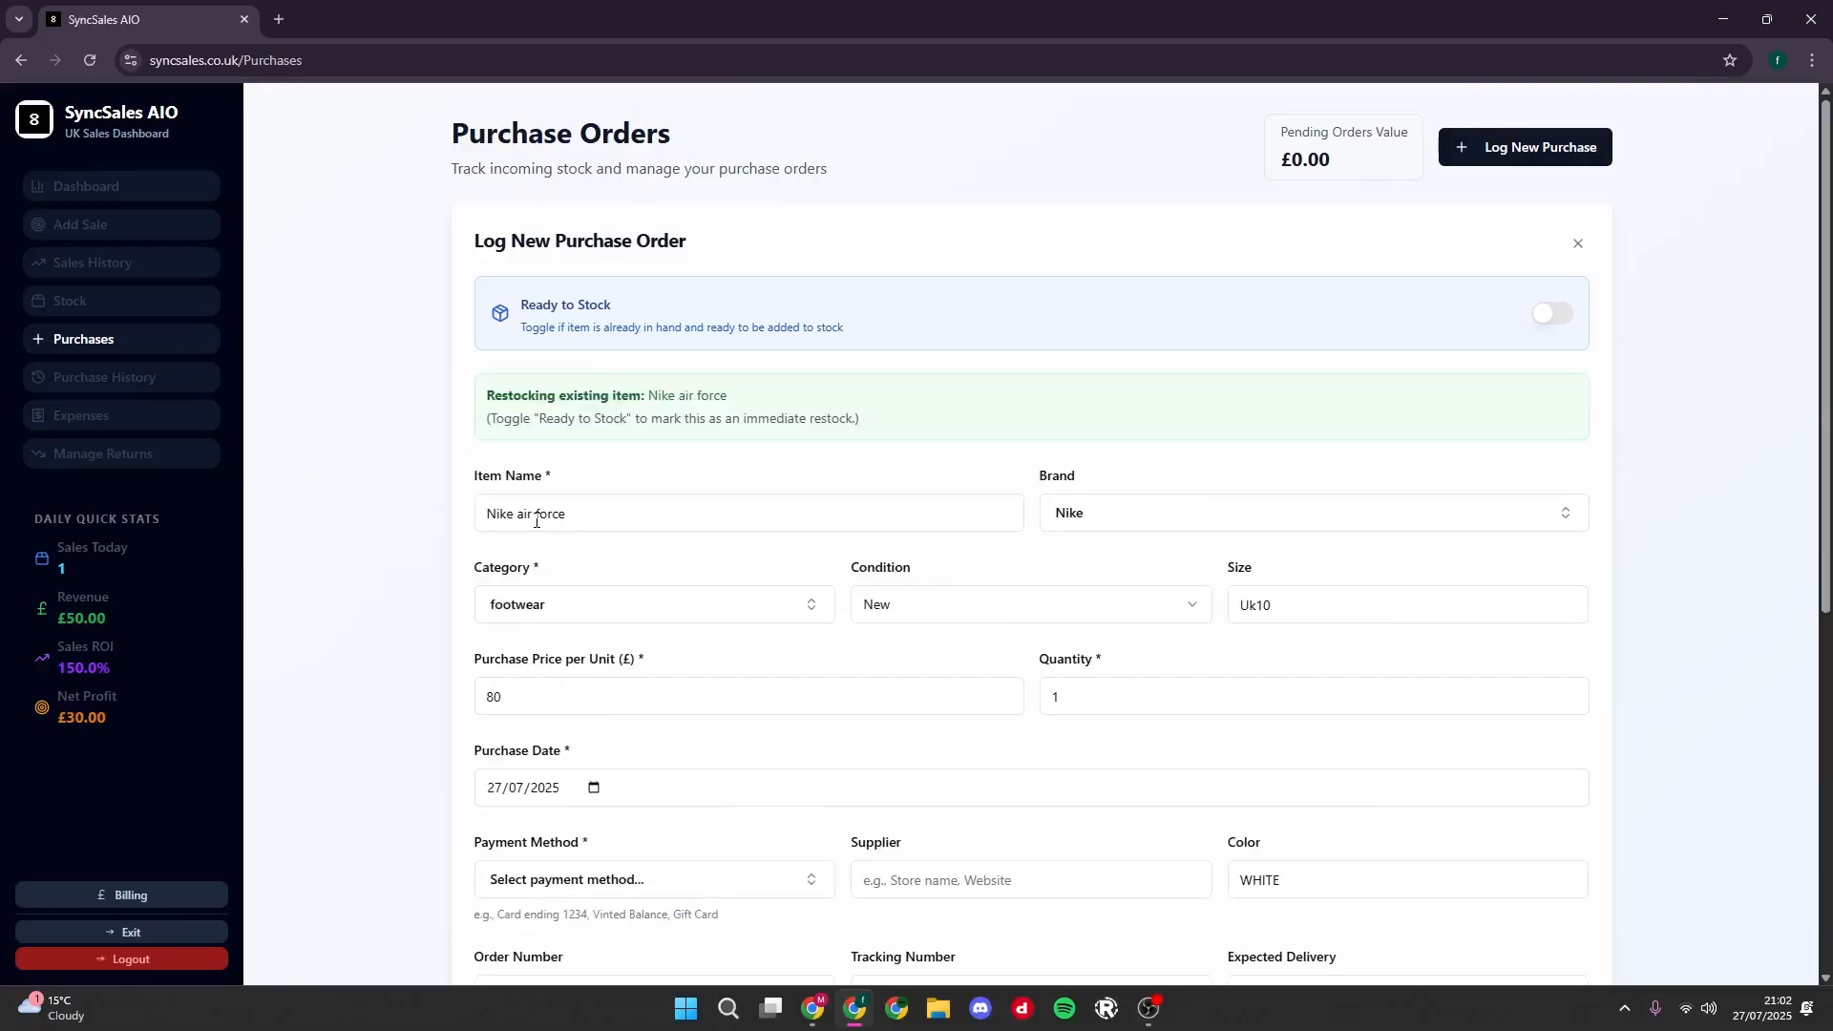
{"action": "left_click", "coordinate": [571, 515]}
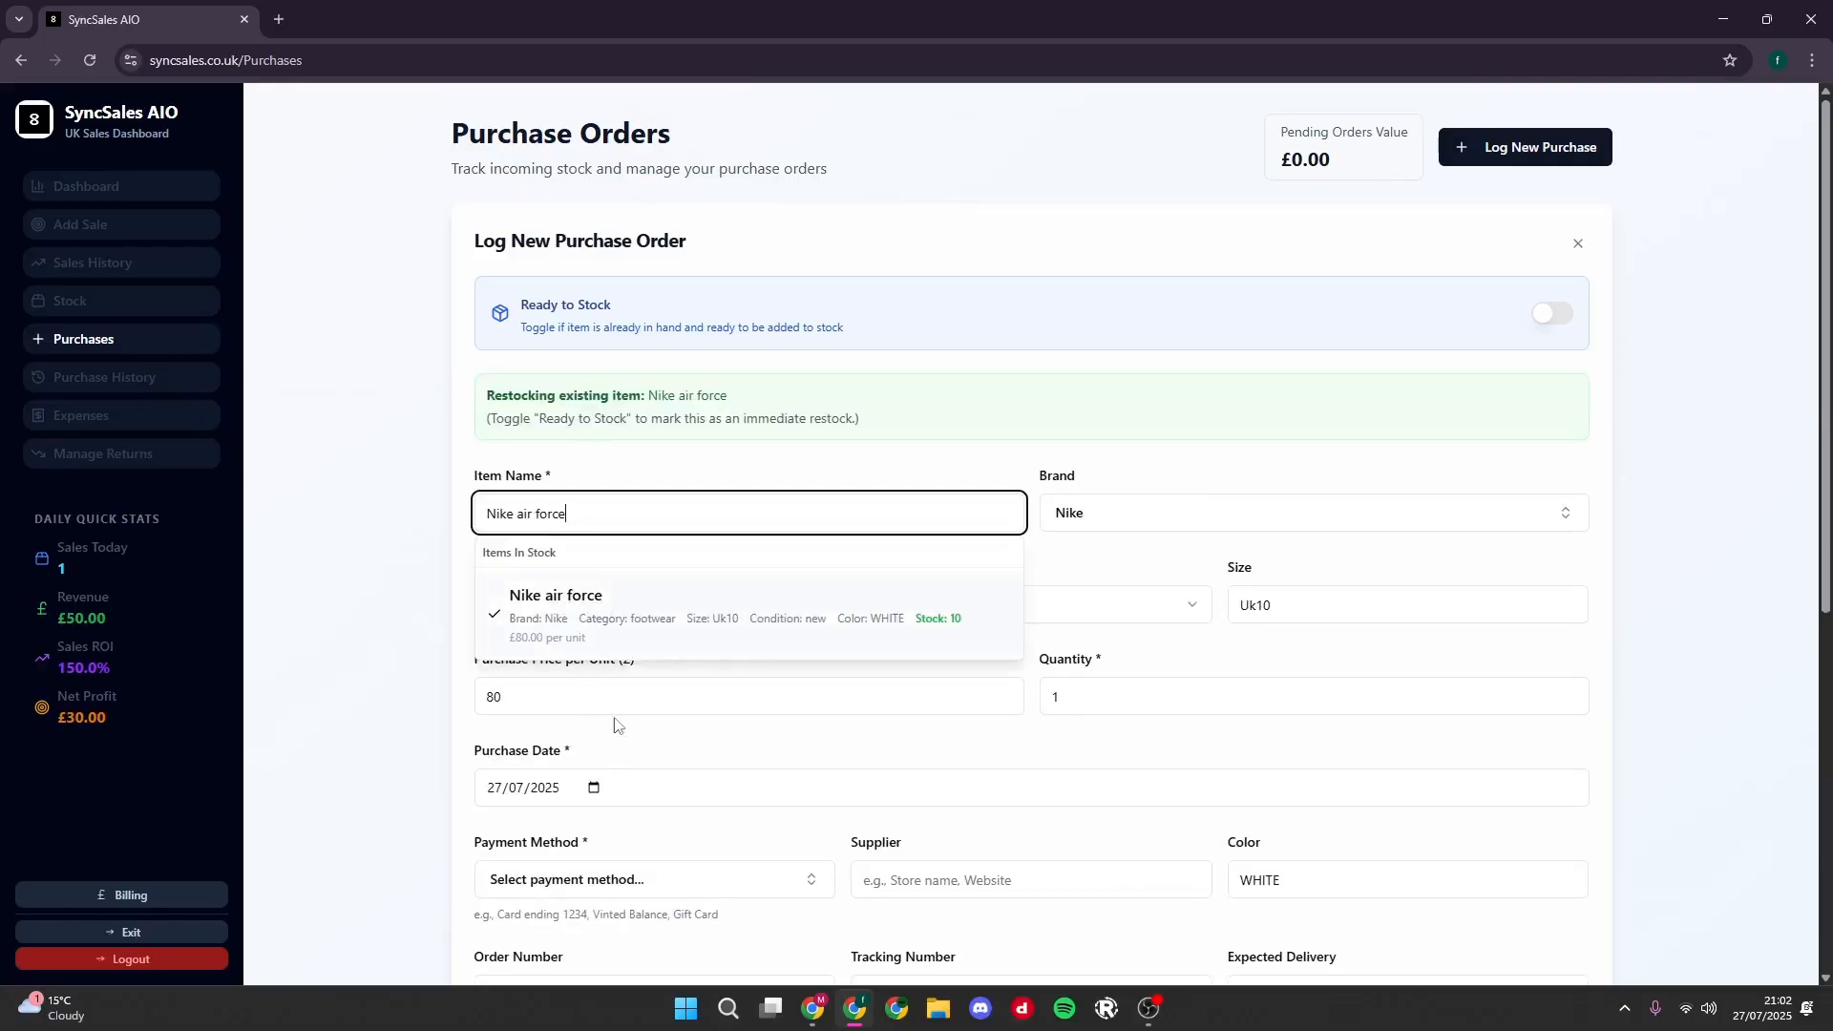
{"action": "left_click", "coordinate": [639, 485]}
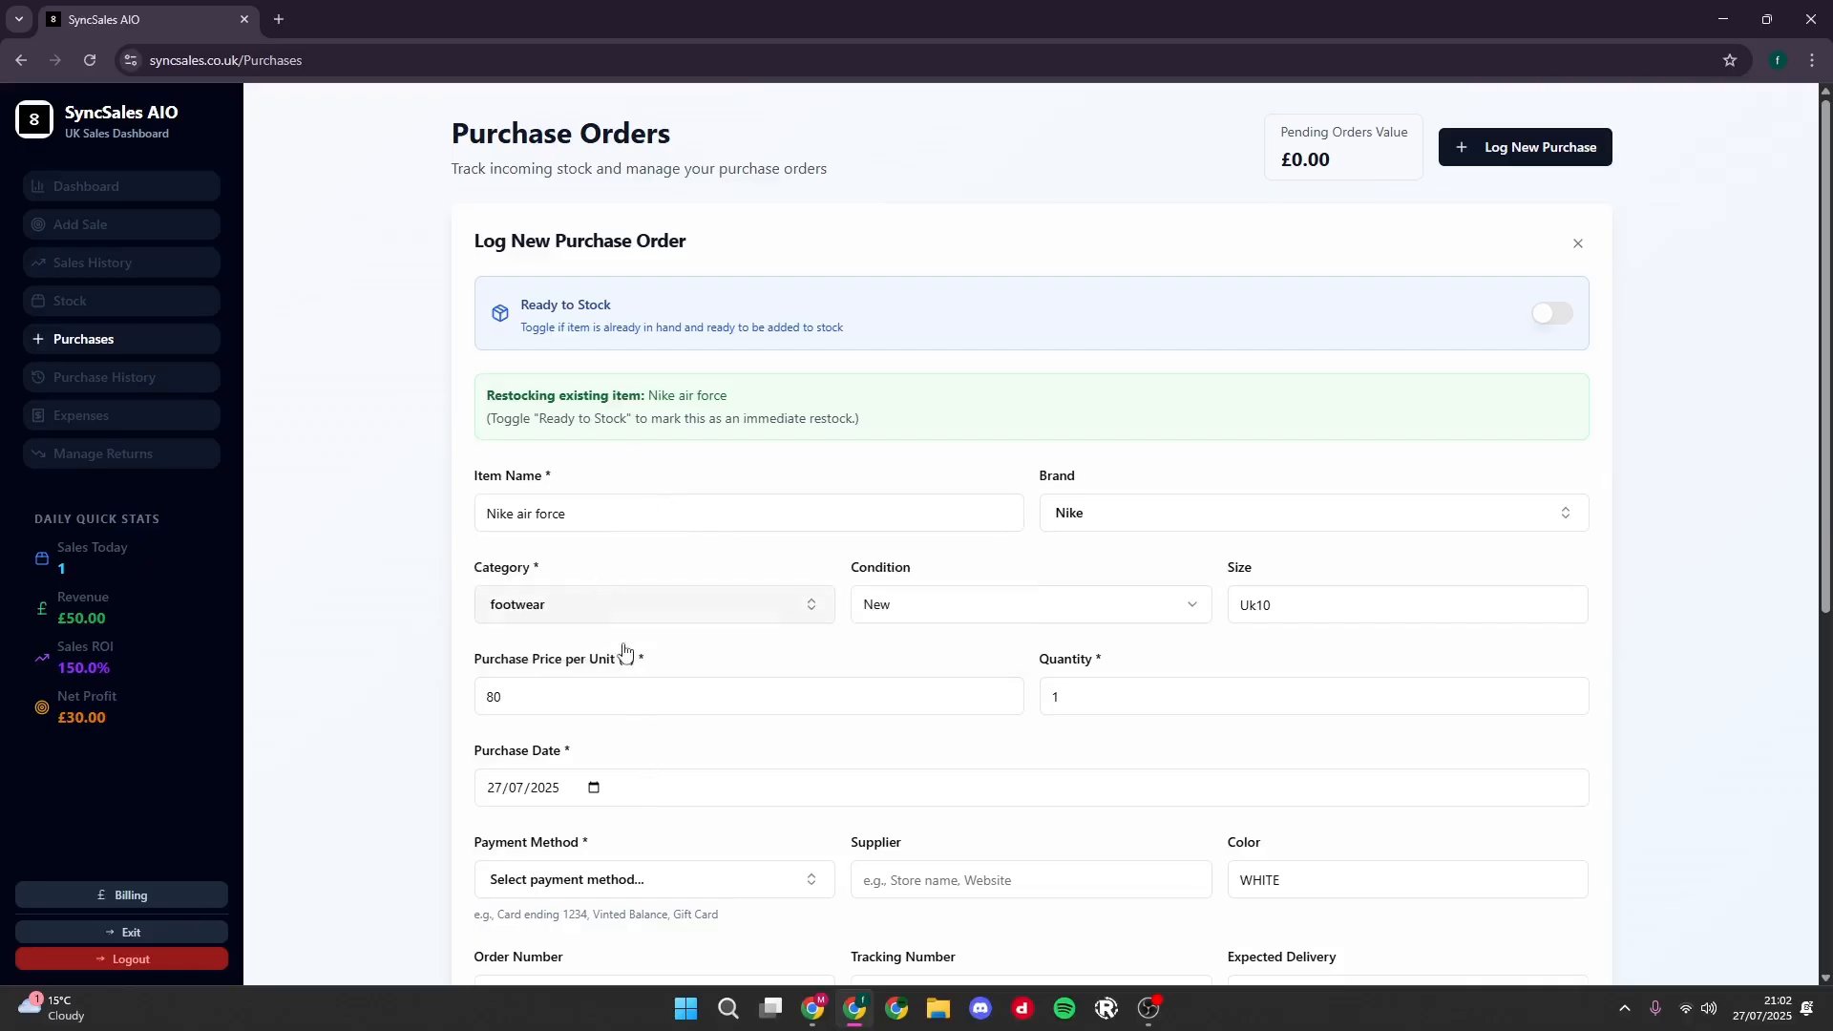
- Try a purchase price per unit of 79, and reselect the existing Nike air force item to restore its stored details
{"action": "scroll", "coordinate": [687, 649], "scroll_direction": "down", "scroll_amount": 1}
{"action": "scroll", "coordinate": [966, 692], "scroll_direction": "down", "scroll_amount": 1}
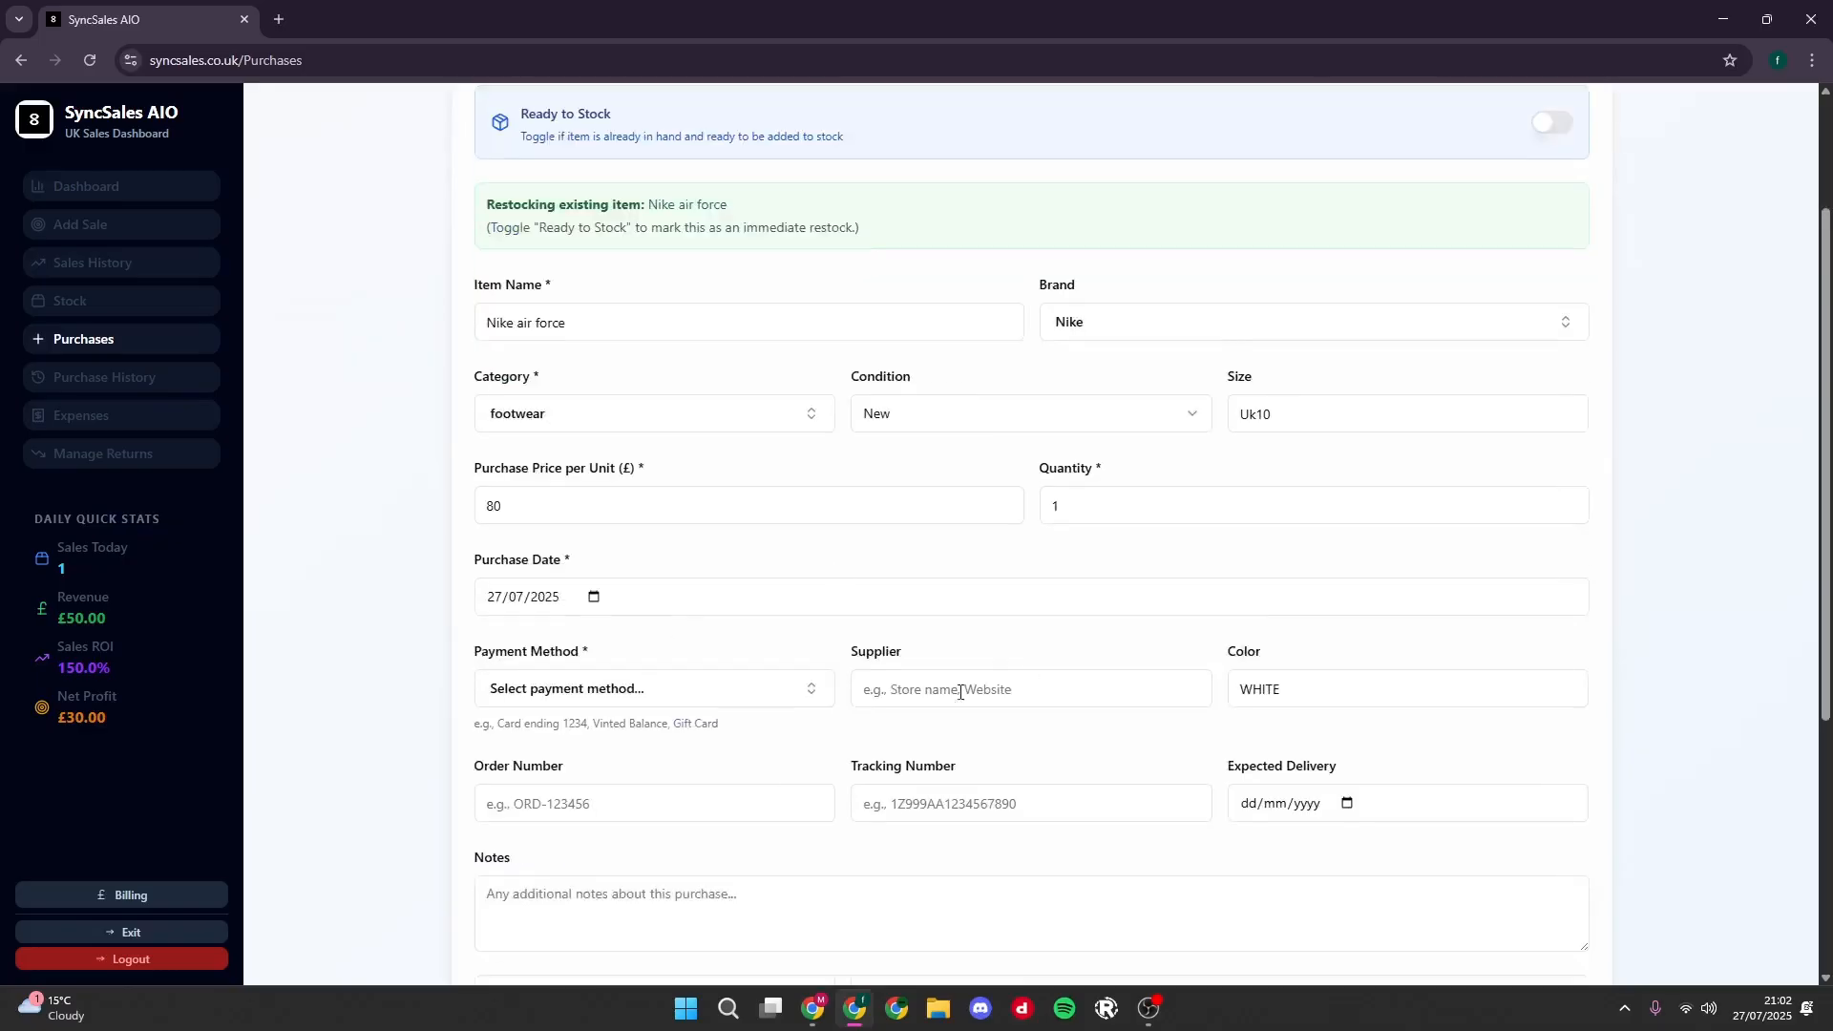
{"action": "scroll", "coordinate": [1179, 643], "scroll_direction": "up", "scroll_amount": 2}
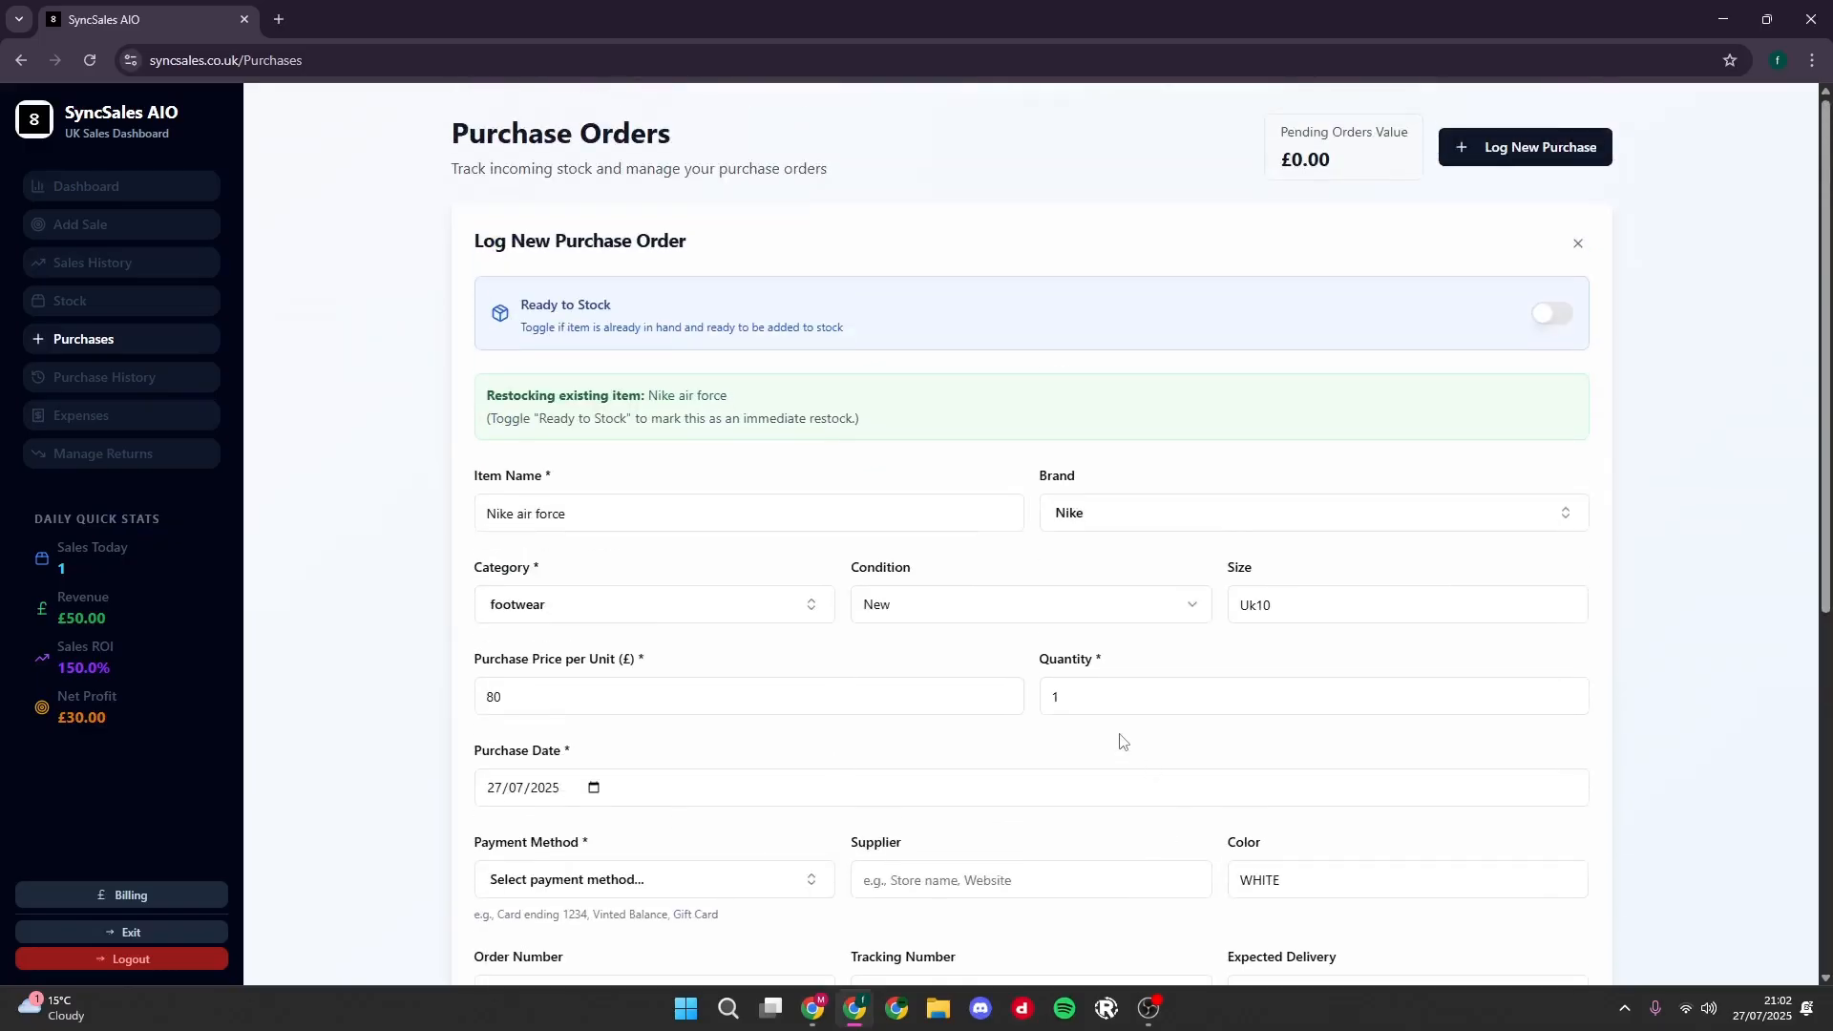
{"action": "scroll", "coordinate": [1122, 742], "scroll_direction": "down", "scroll_amount": 3}
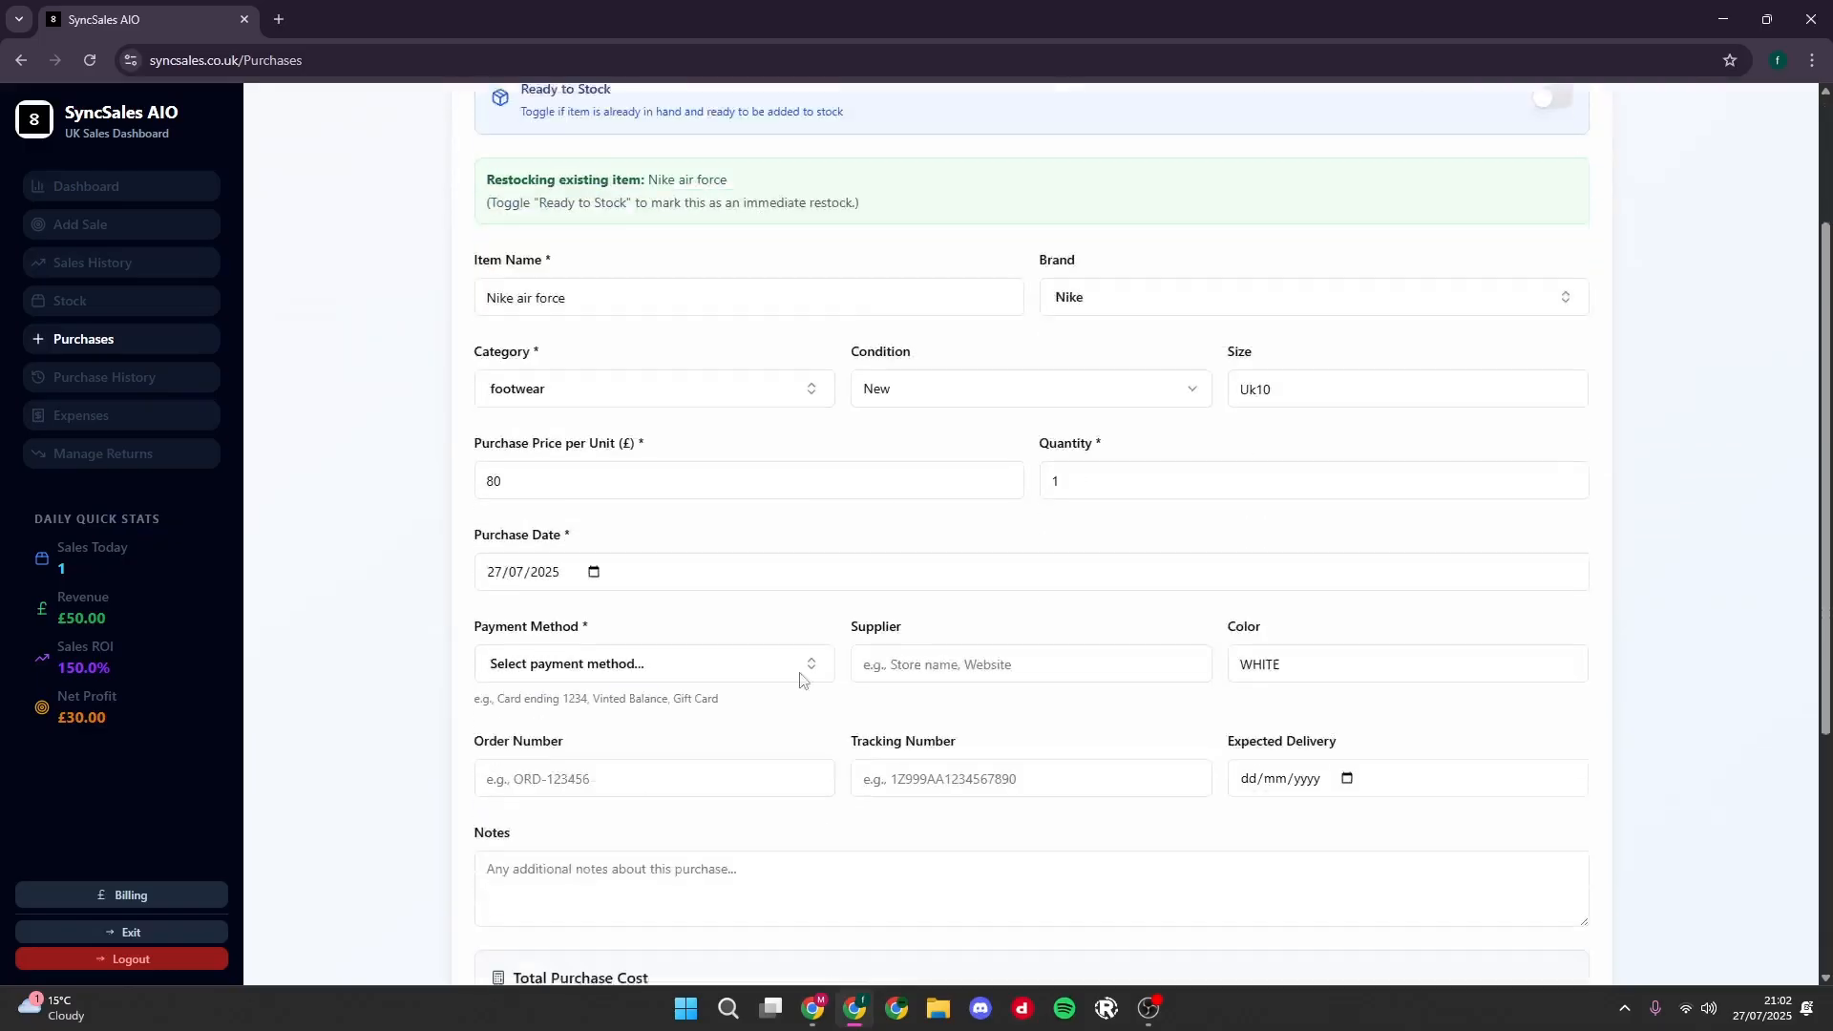
{"action": "left_click", "coordinate": [522, 405]}
{"action": "scroll", "coordinate": [522, 406], "scroll_direction": "down", "scroll_amount": 1}
{"action": "key", "text": "BackSpace"}
{"action": "key", "text": "BackSpace"}
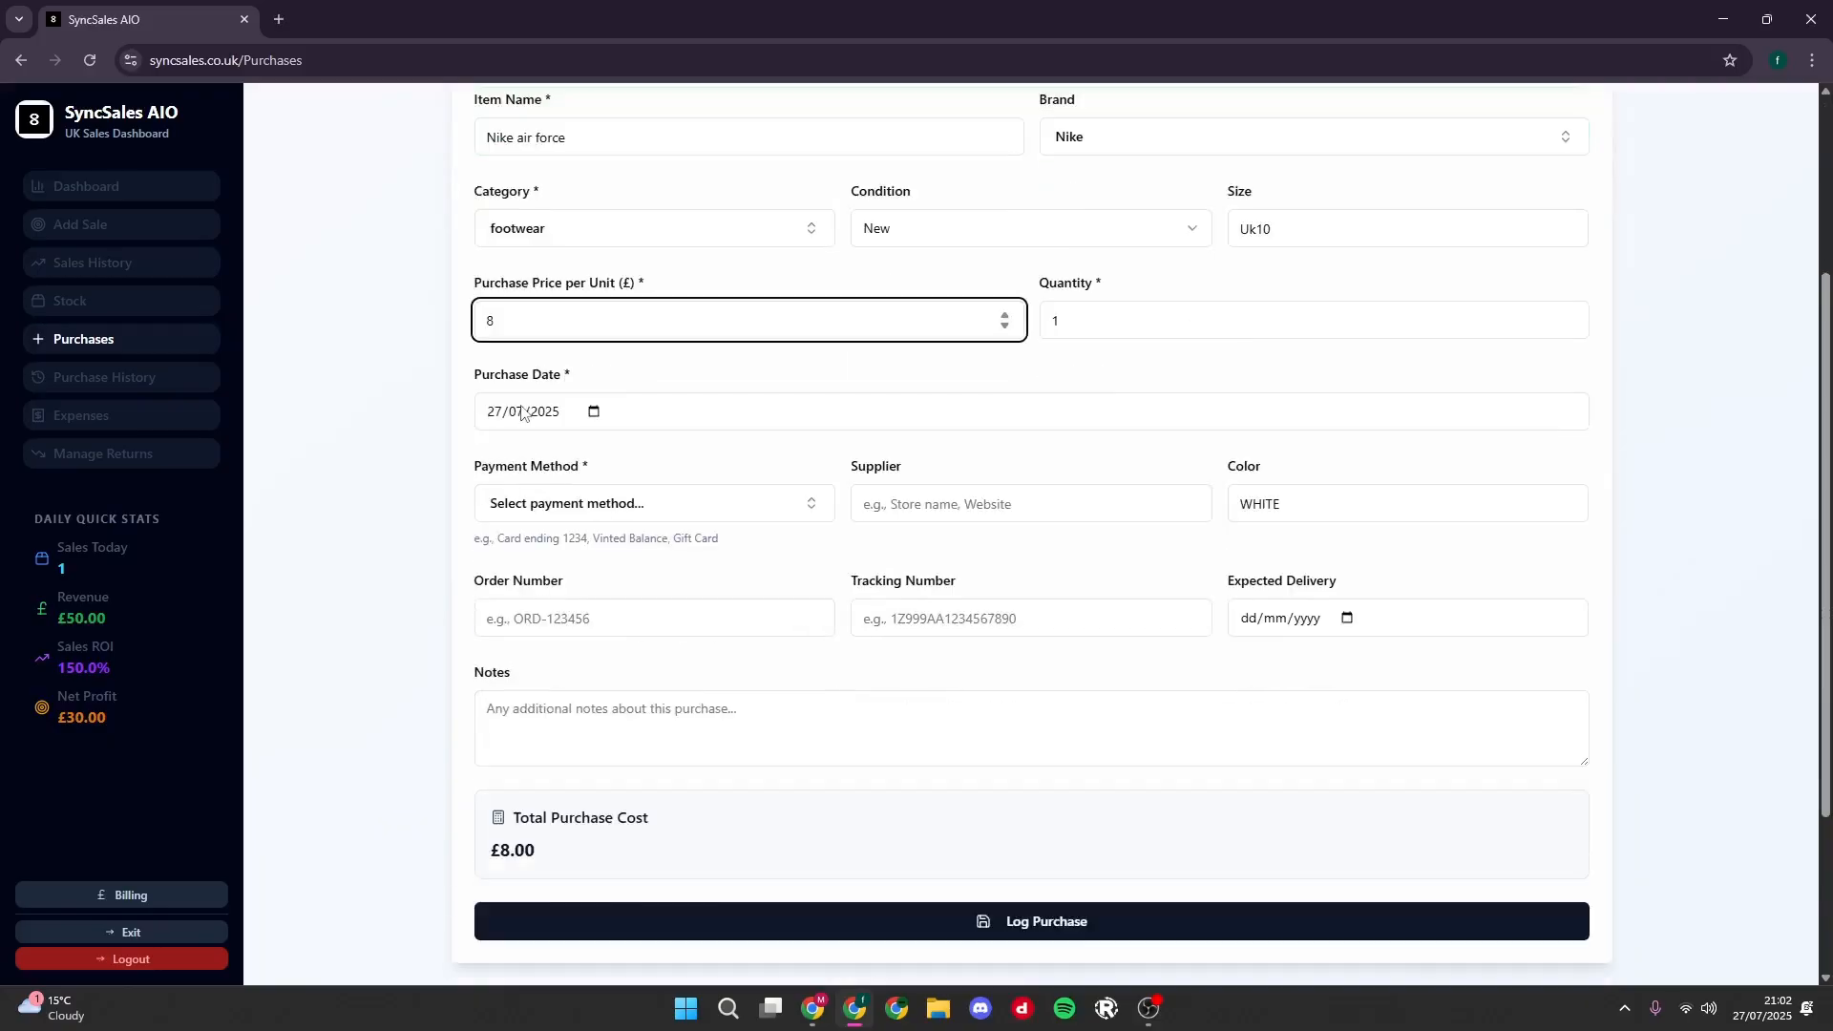
{"action": "type", "text": "79"}
{"action": "left_click", "coordinate": [750, 396]}
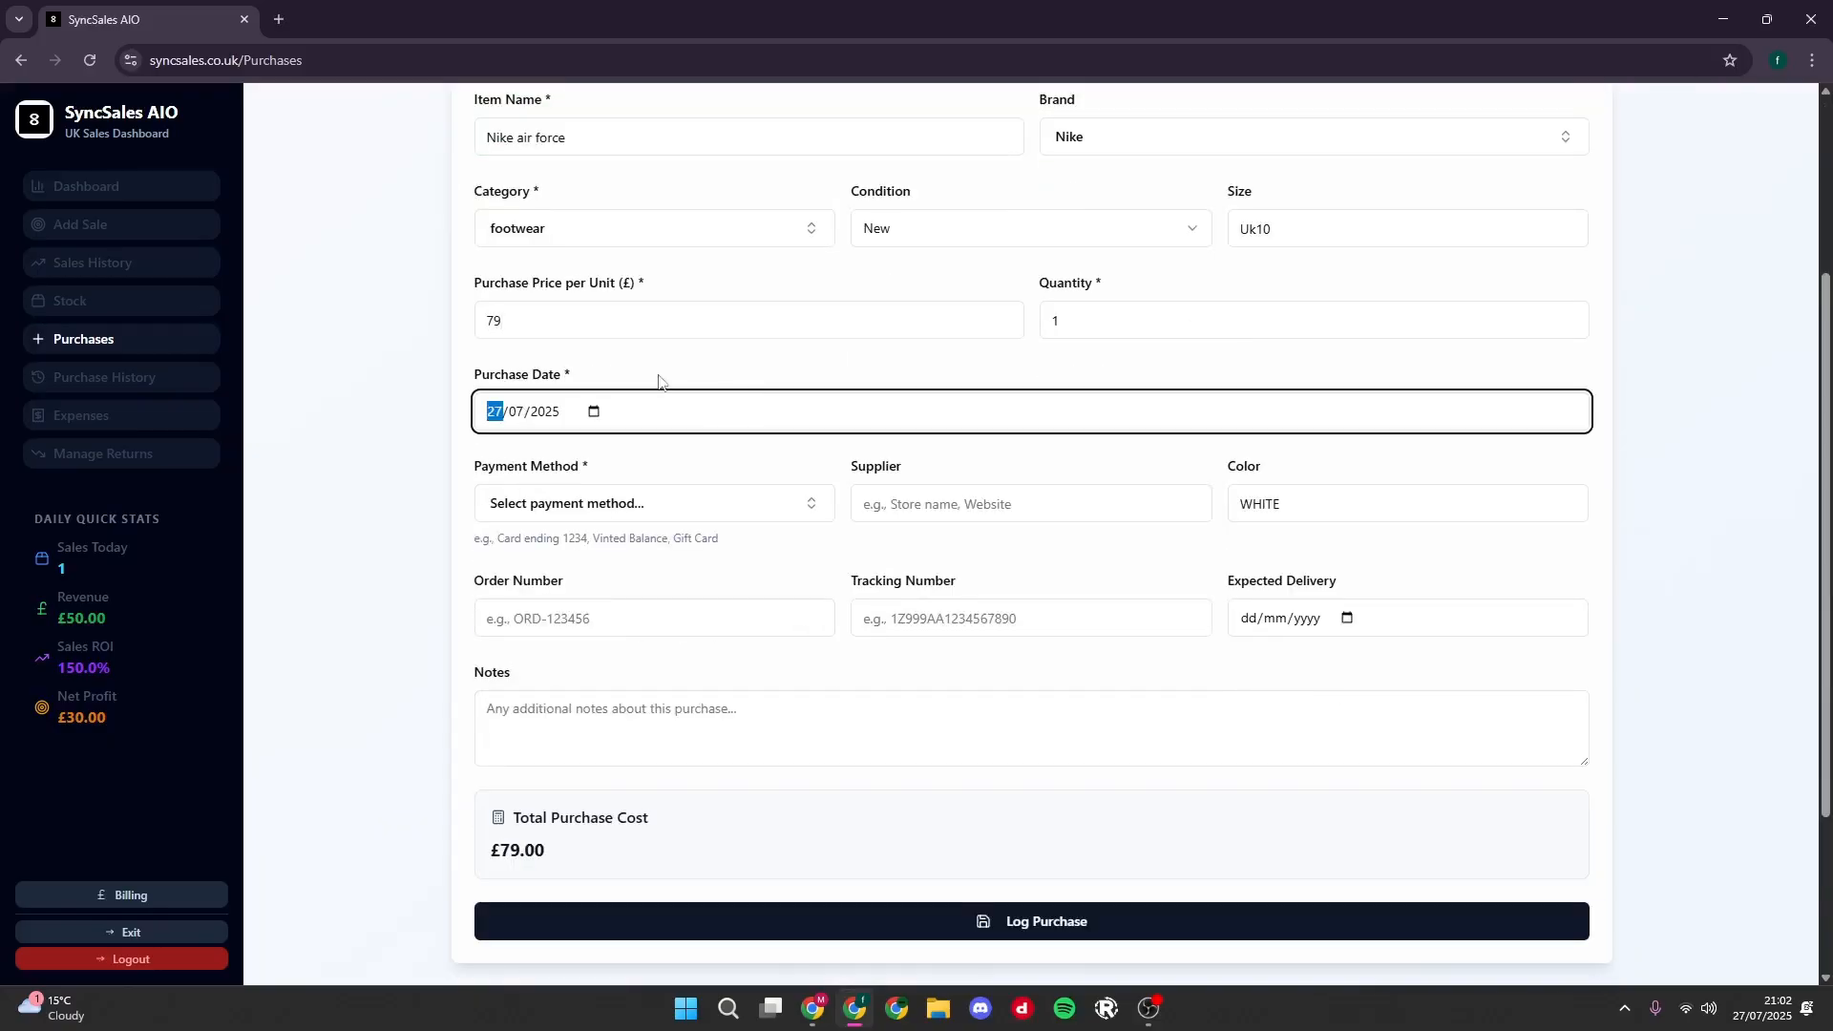
{"action": "left_click", "coordinate": [612, 360]}
{"action": "left_click_drag", "start_coordinate": [553, 325], "coordinate": [330, 310]}
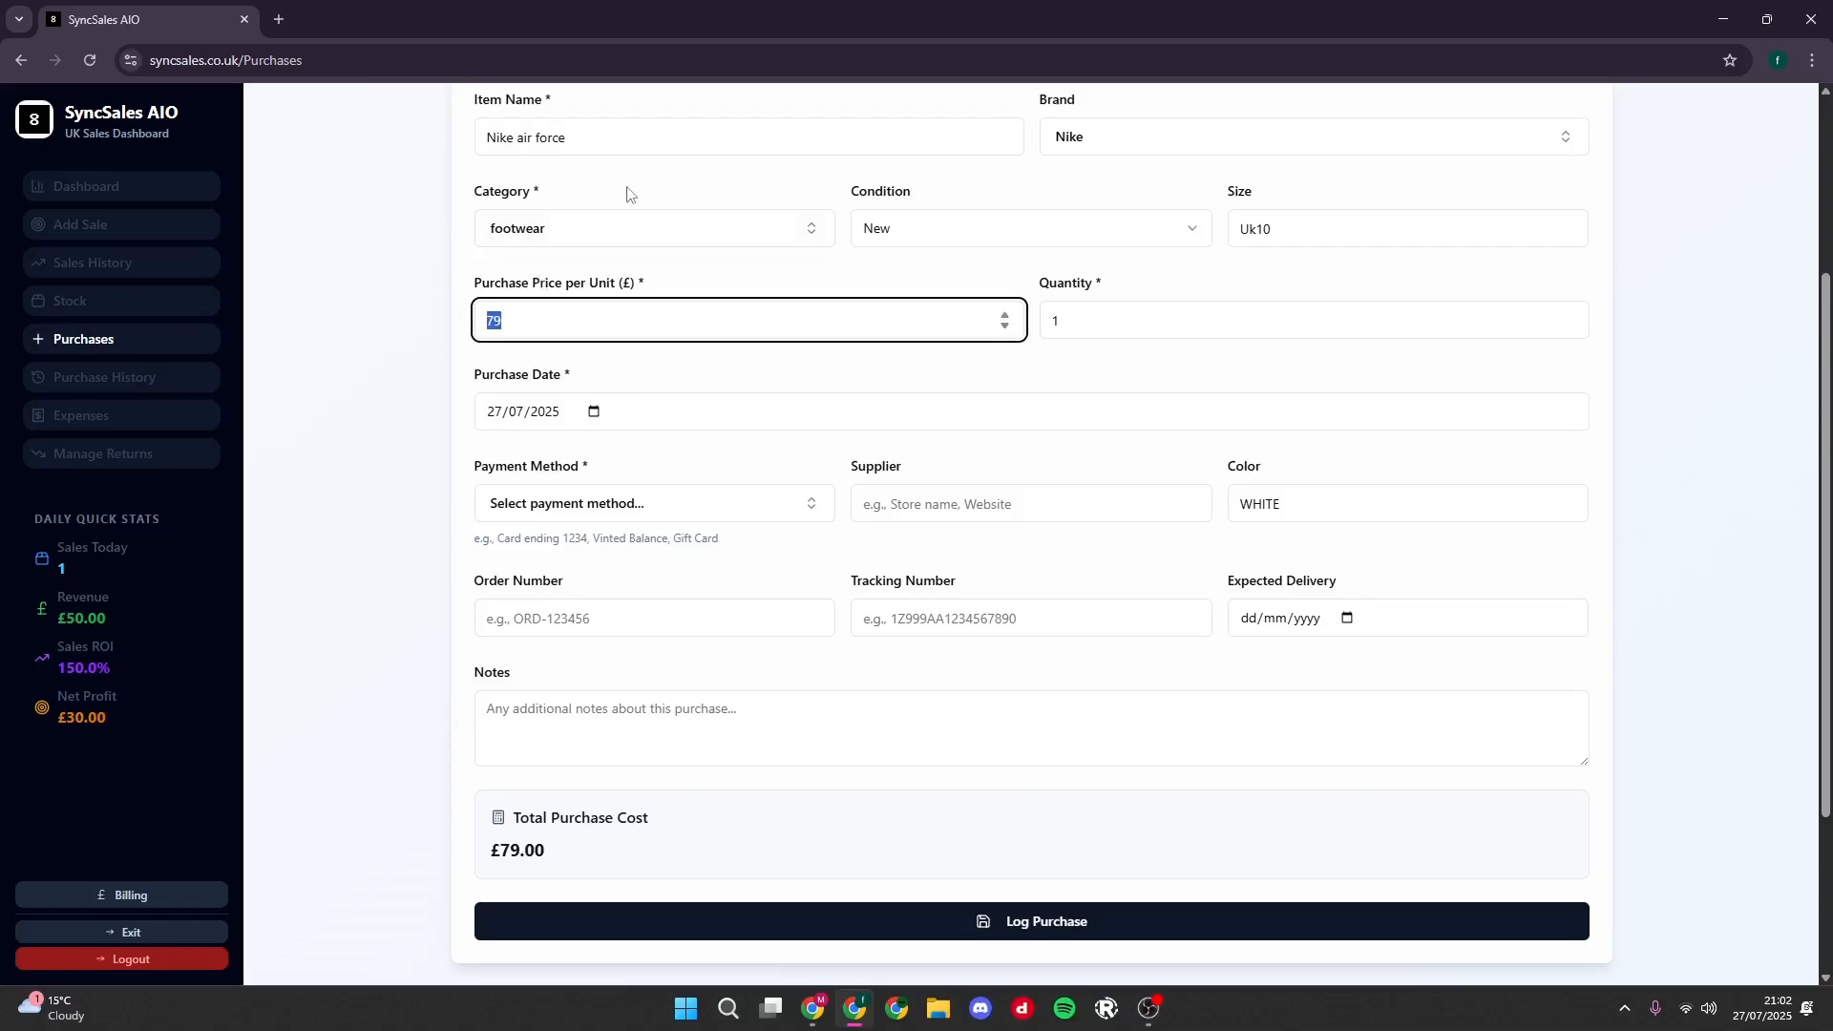
{"action": "left_click", "coordinate": [598, 142]}
{"action": "left_click", "coordinate": [593, 238]}
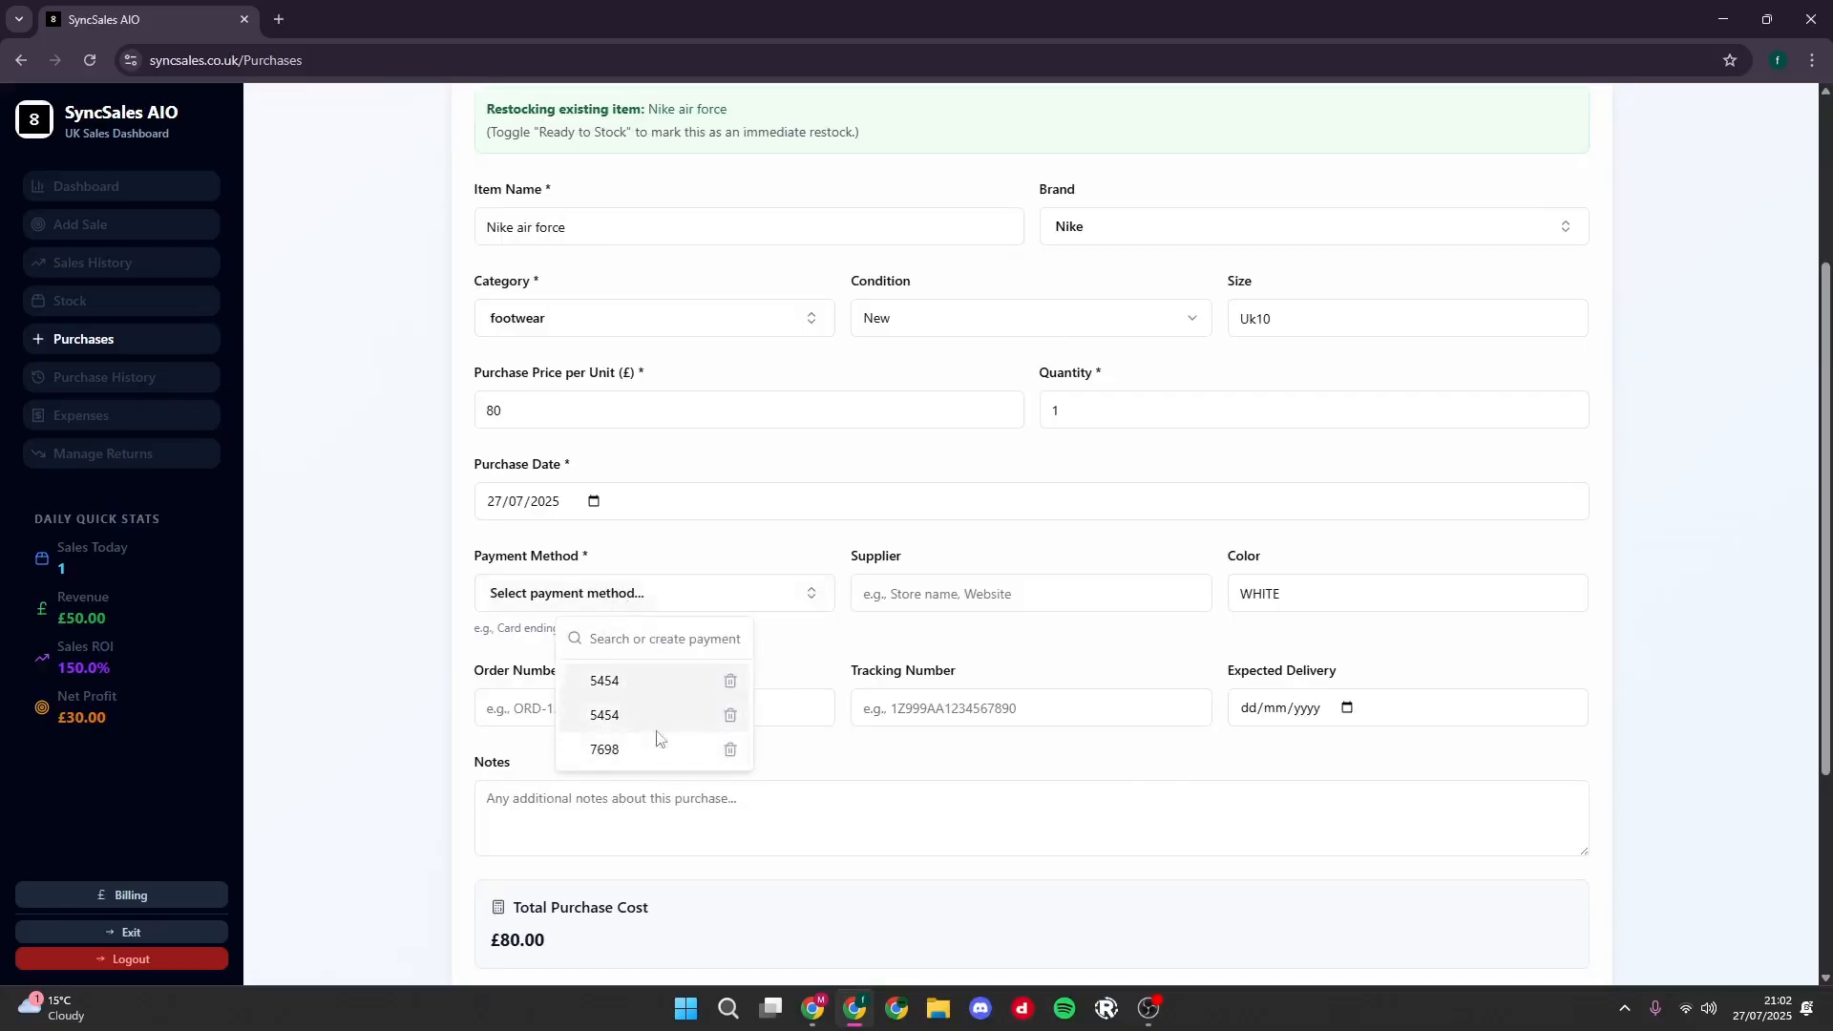
- Delete the duplicate saved payment method and select the remaining one with the same card ending for the purchase
{"action": "left_click", "coordinate": [731, 716]}
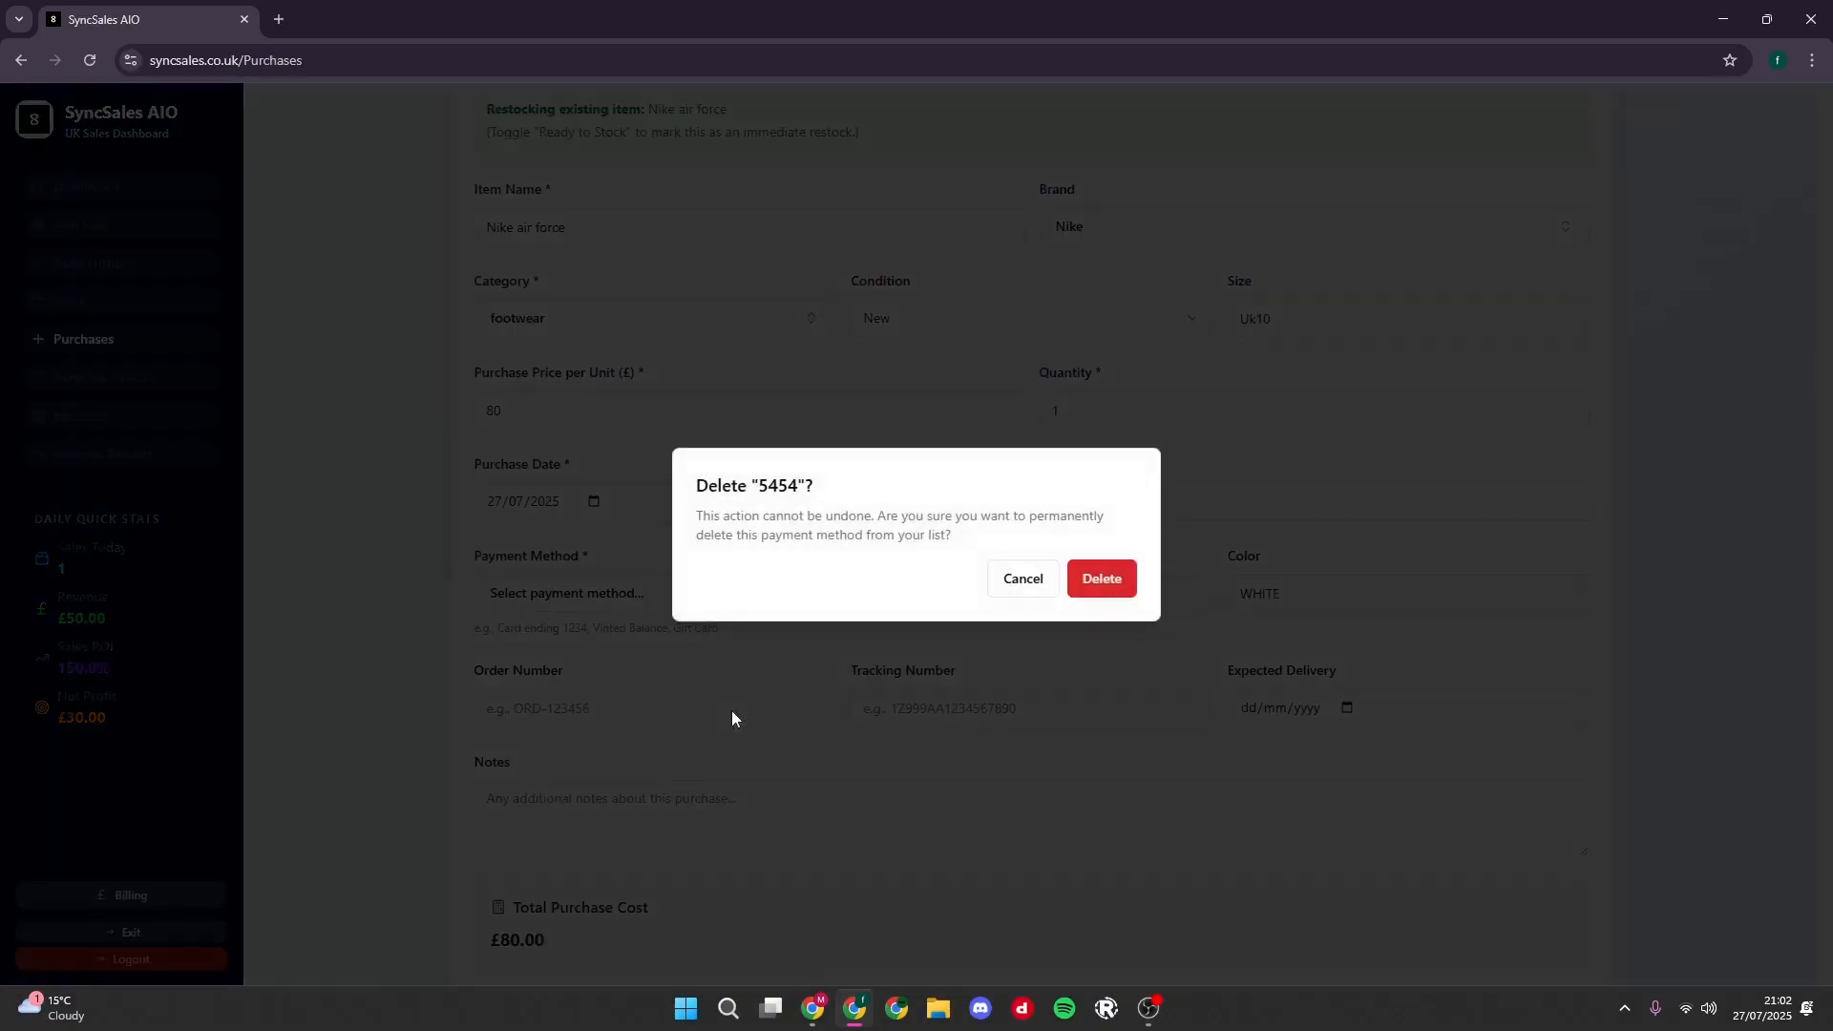
{"action": "left_click", "coordinate": [1103, 579]}
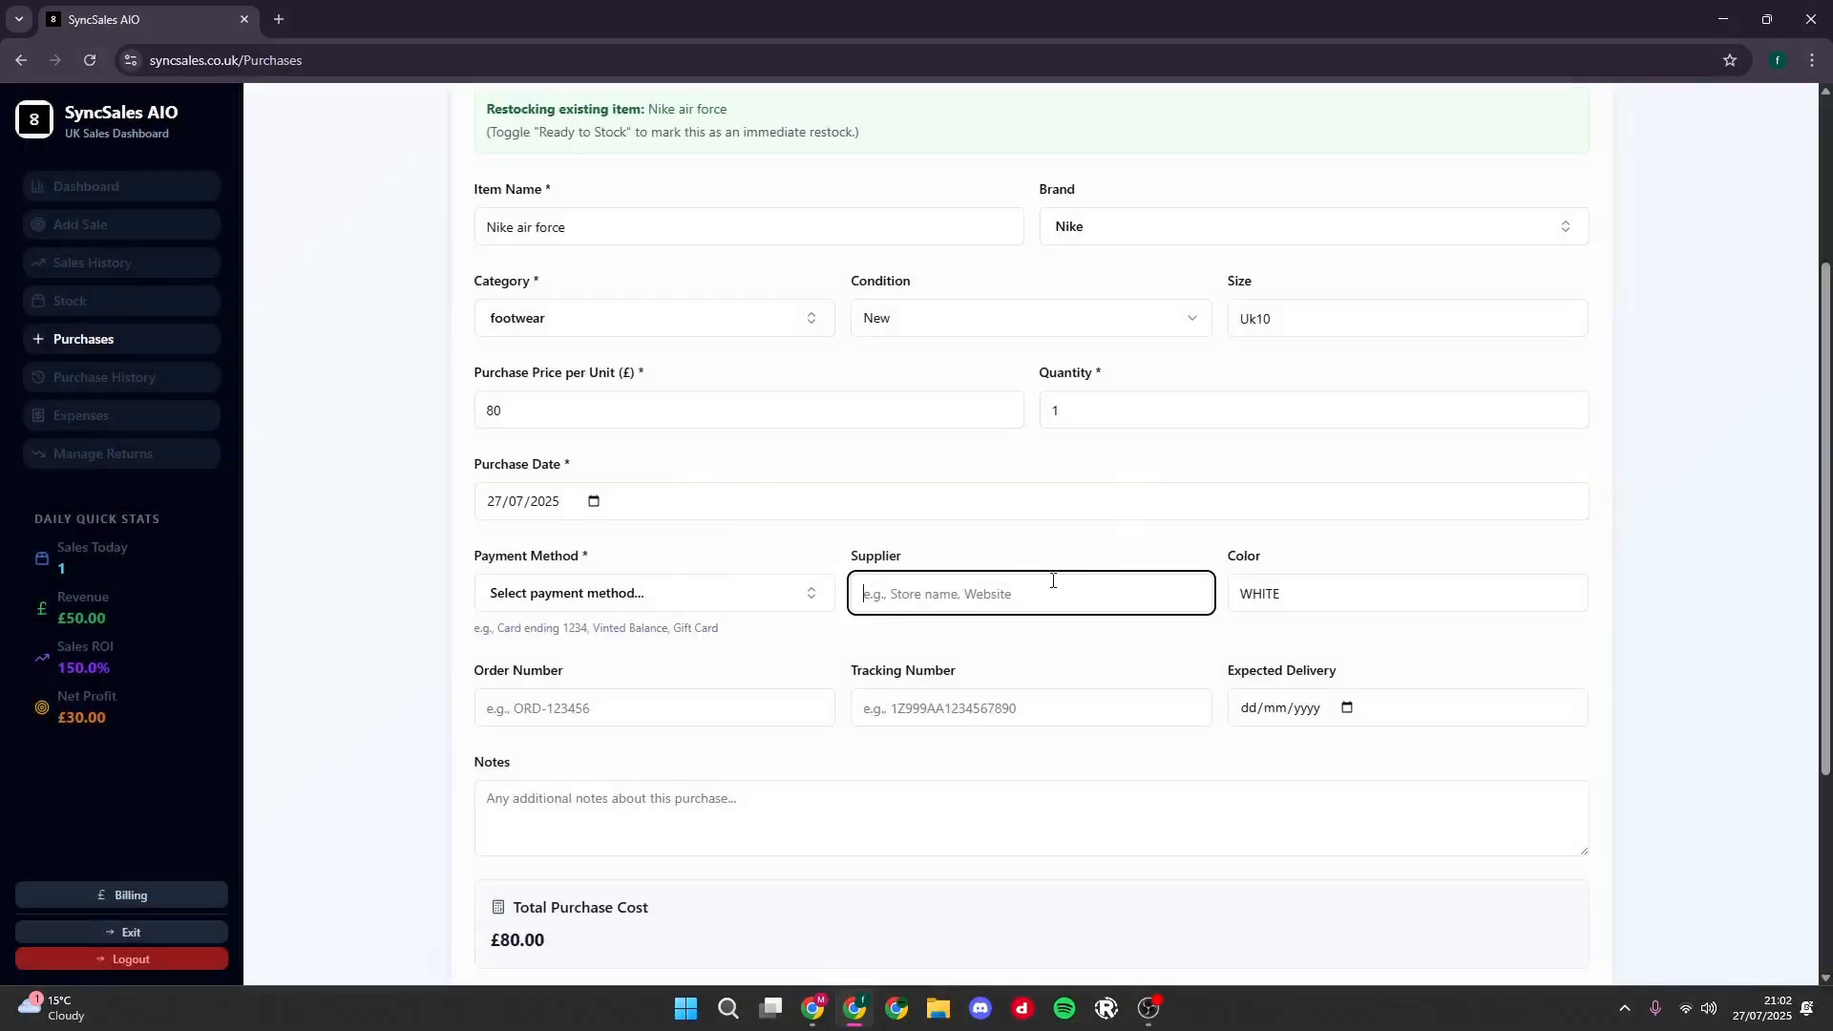
{"action": "left_click", "coordinate": [606, 589]}
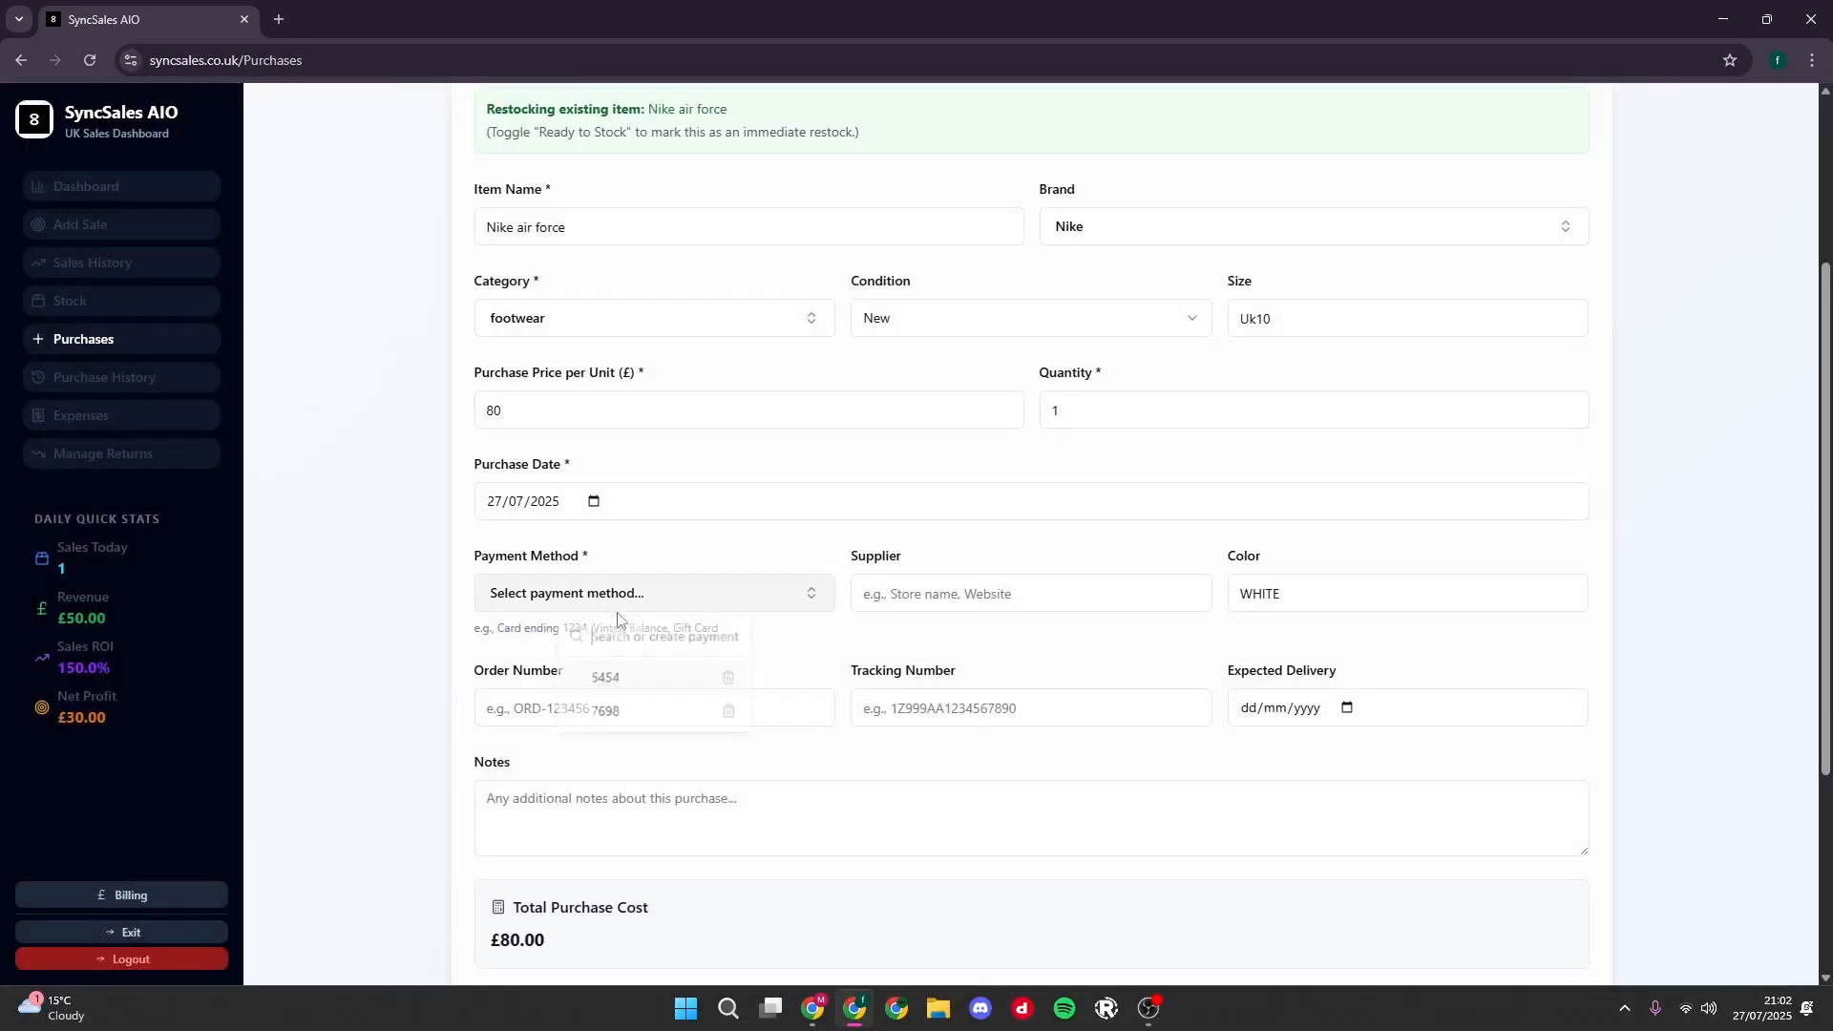
{"action": "left_click", "coordinate": [648, 685]}
- Try entering card ending digits and bank names as a new payment method, clear them and choose the original saved card
{"action": "left_click", "coordinate": [563, 594]}
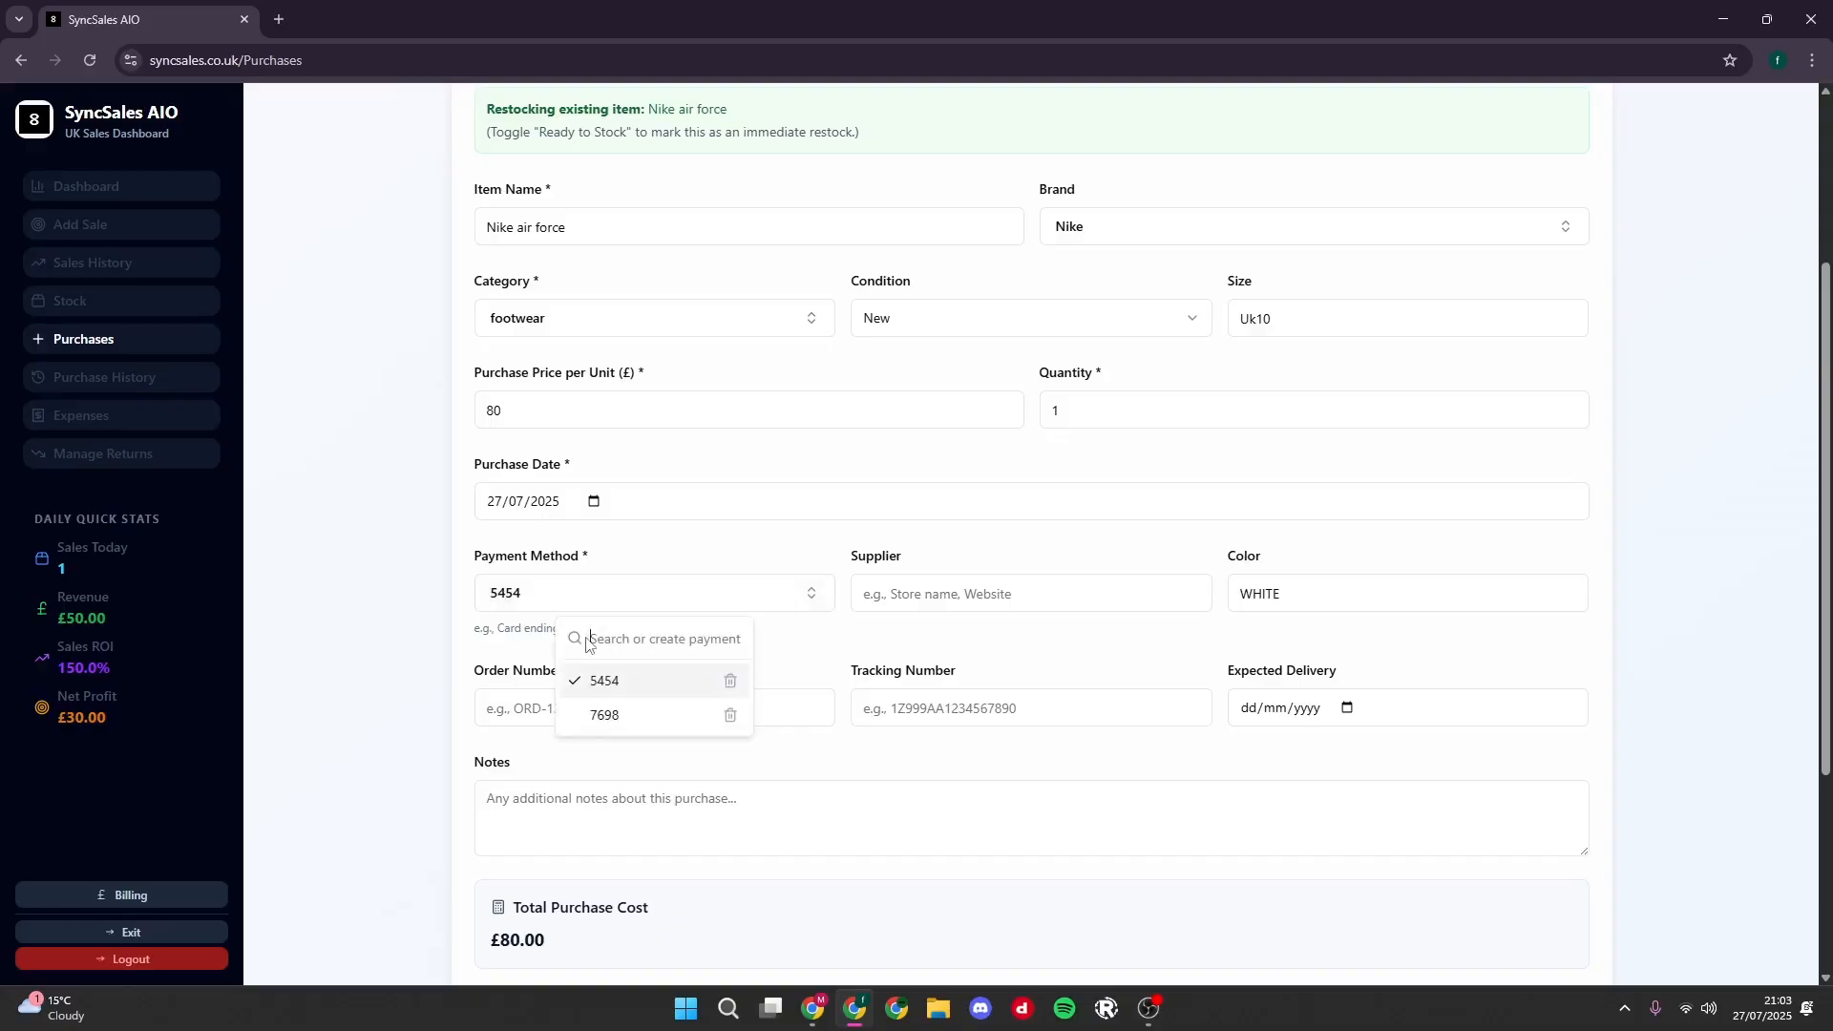
{"action": "type", "text": "5867"}
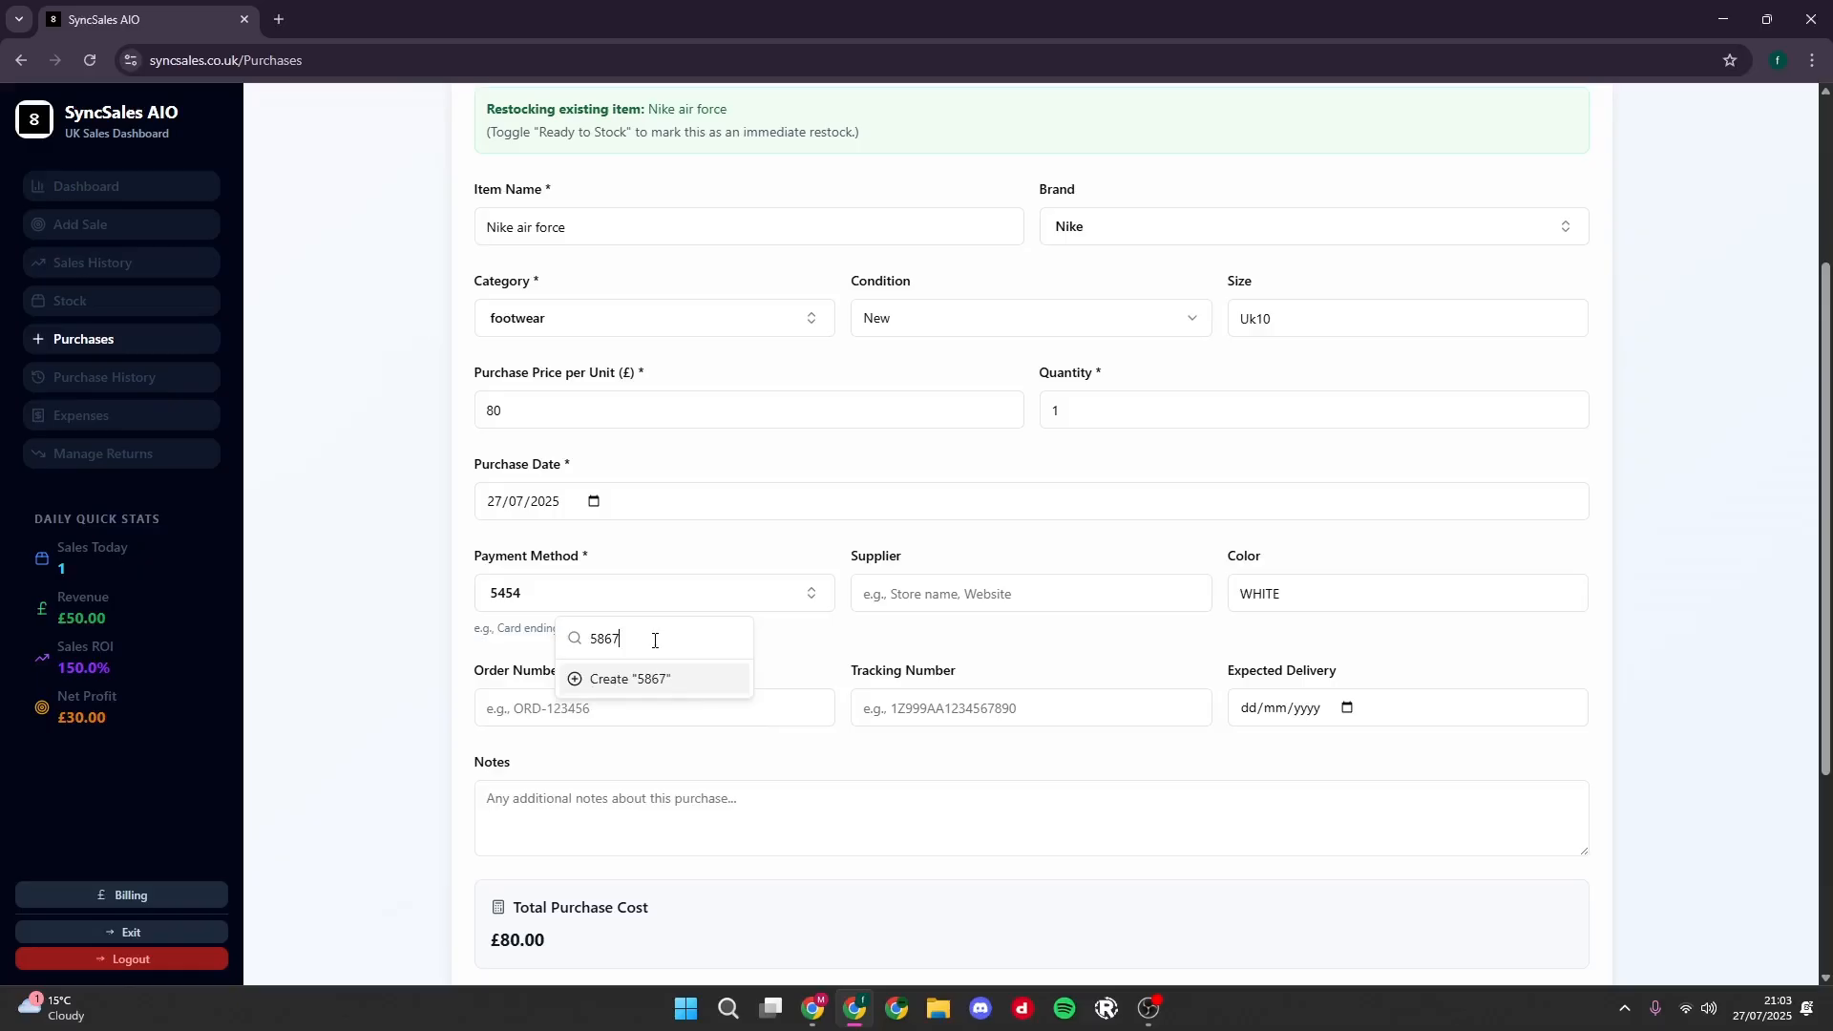
{"action": "key", "text": "BackSpace"}
{"action": "key", "text": "BackSpace"}
{"action": "key", "text": "BackSpace"}
{"action": "key", "text": "BackSpace"}
{"action": "type", "text": "natio"}
{"action": "key", "text": "BackSpace"}
{"action": "key", "text": "BackSpace"}
{"action": "key", "text": "BackSpace"}
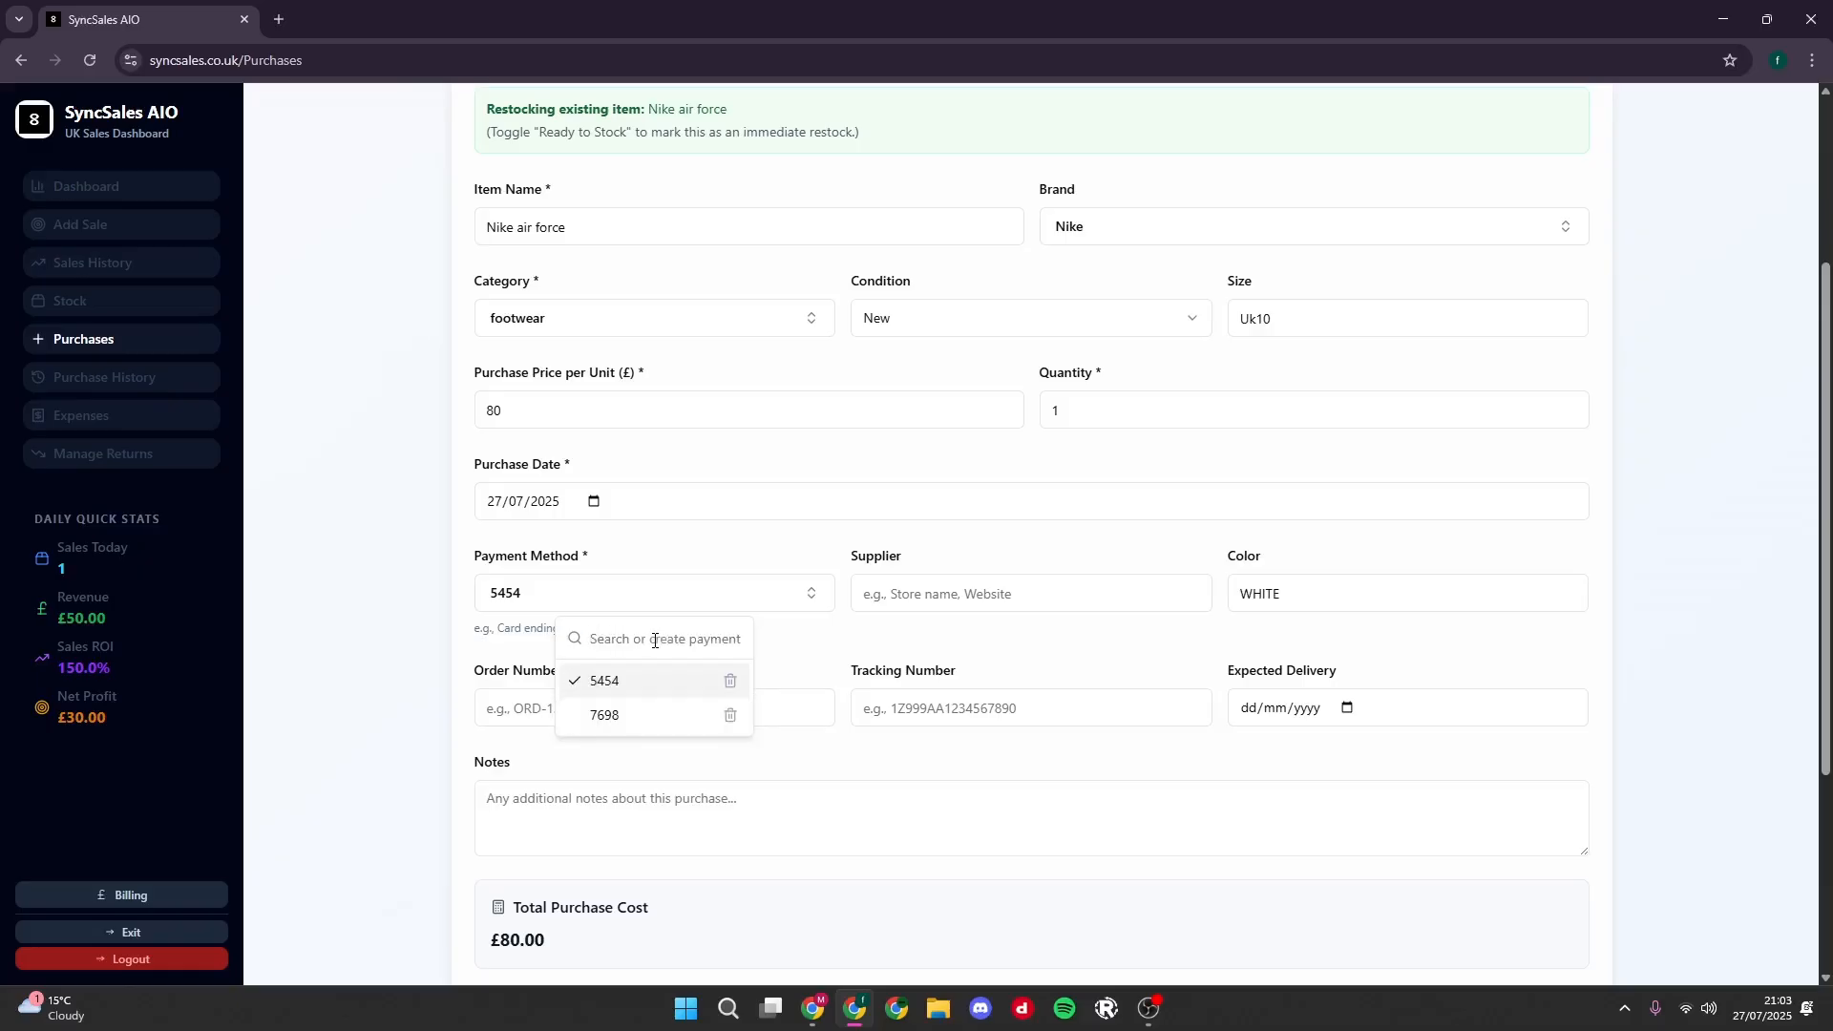
{"action": "type", "text": "bar"}
{"action": "key", "text": "BackSpace"}
{"action": "key", "text": "BackSpace"}
{"action": "key", "text": "BackSpace"}
{"action": "key", "text": "BackSpace"}
{"action": "left_click", "coordinate": [642, 682]}
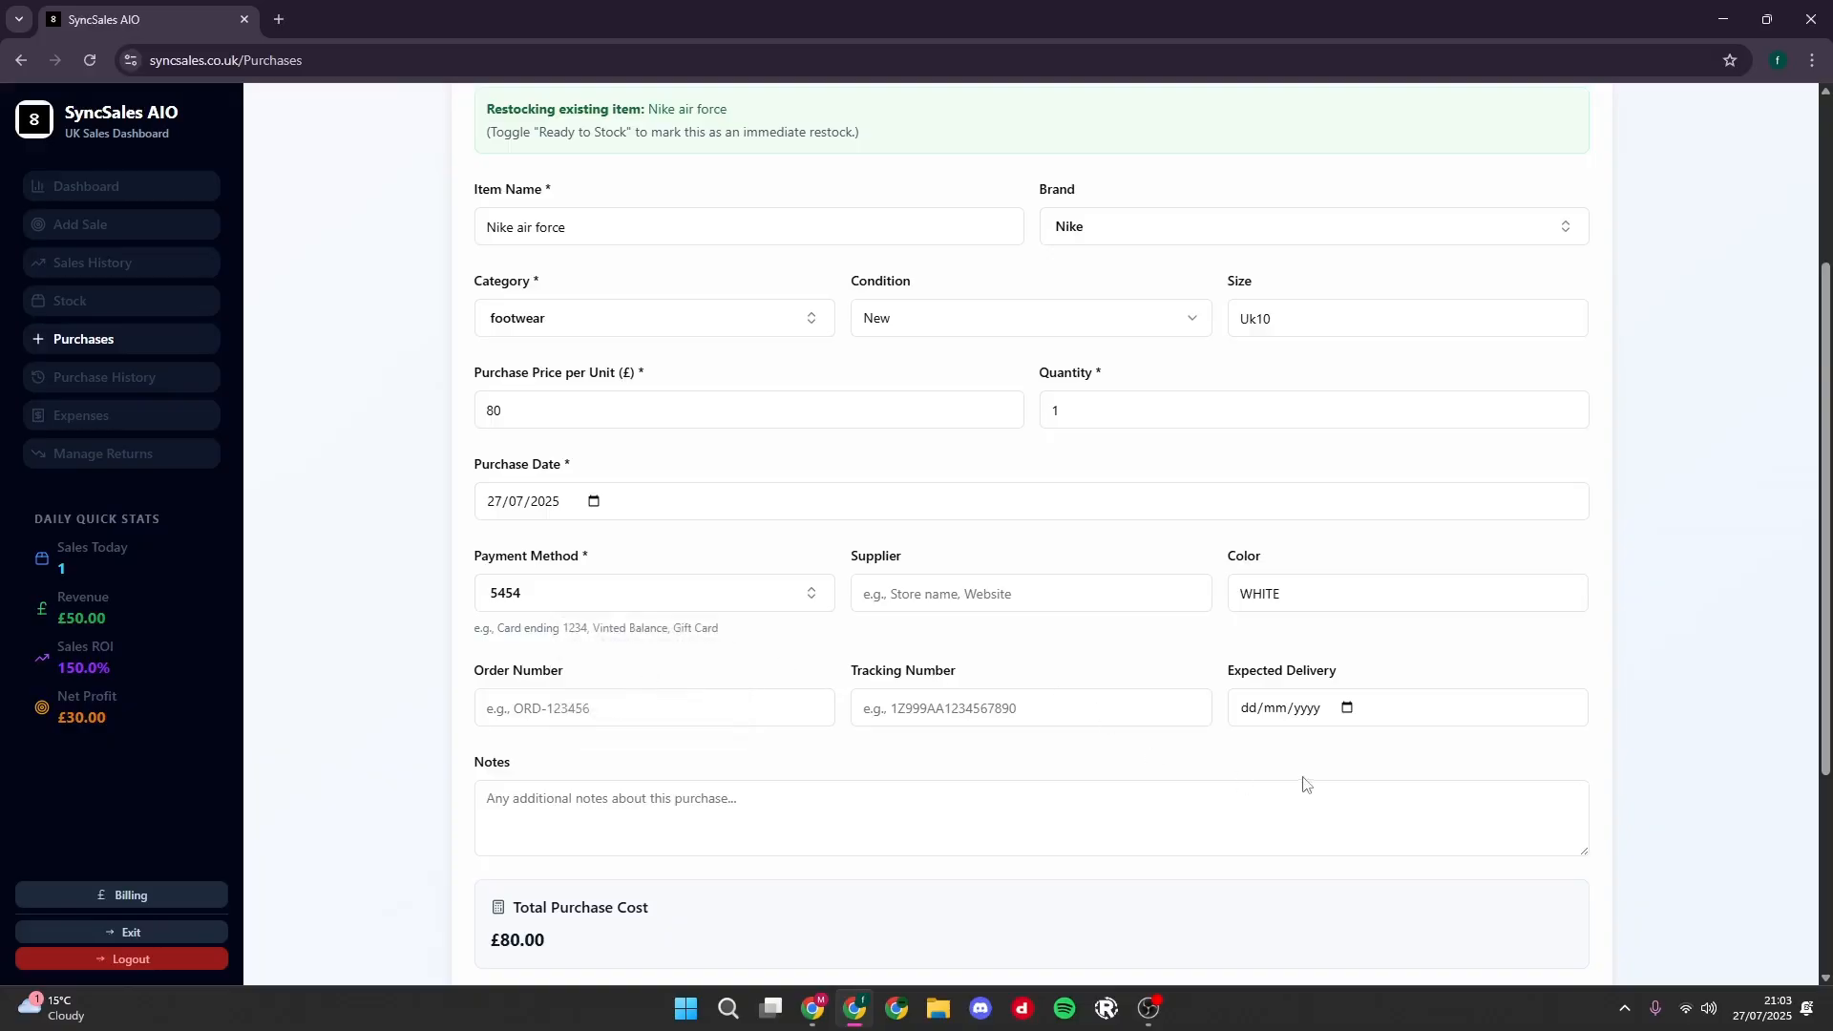
- Set the purchase quantity to 5 and log the Nike air force purchase
{"action": "scroll", "coordinate": [789, 752], "scroll_direction": "down", "scroll_amount": 3}
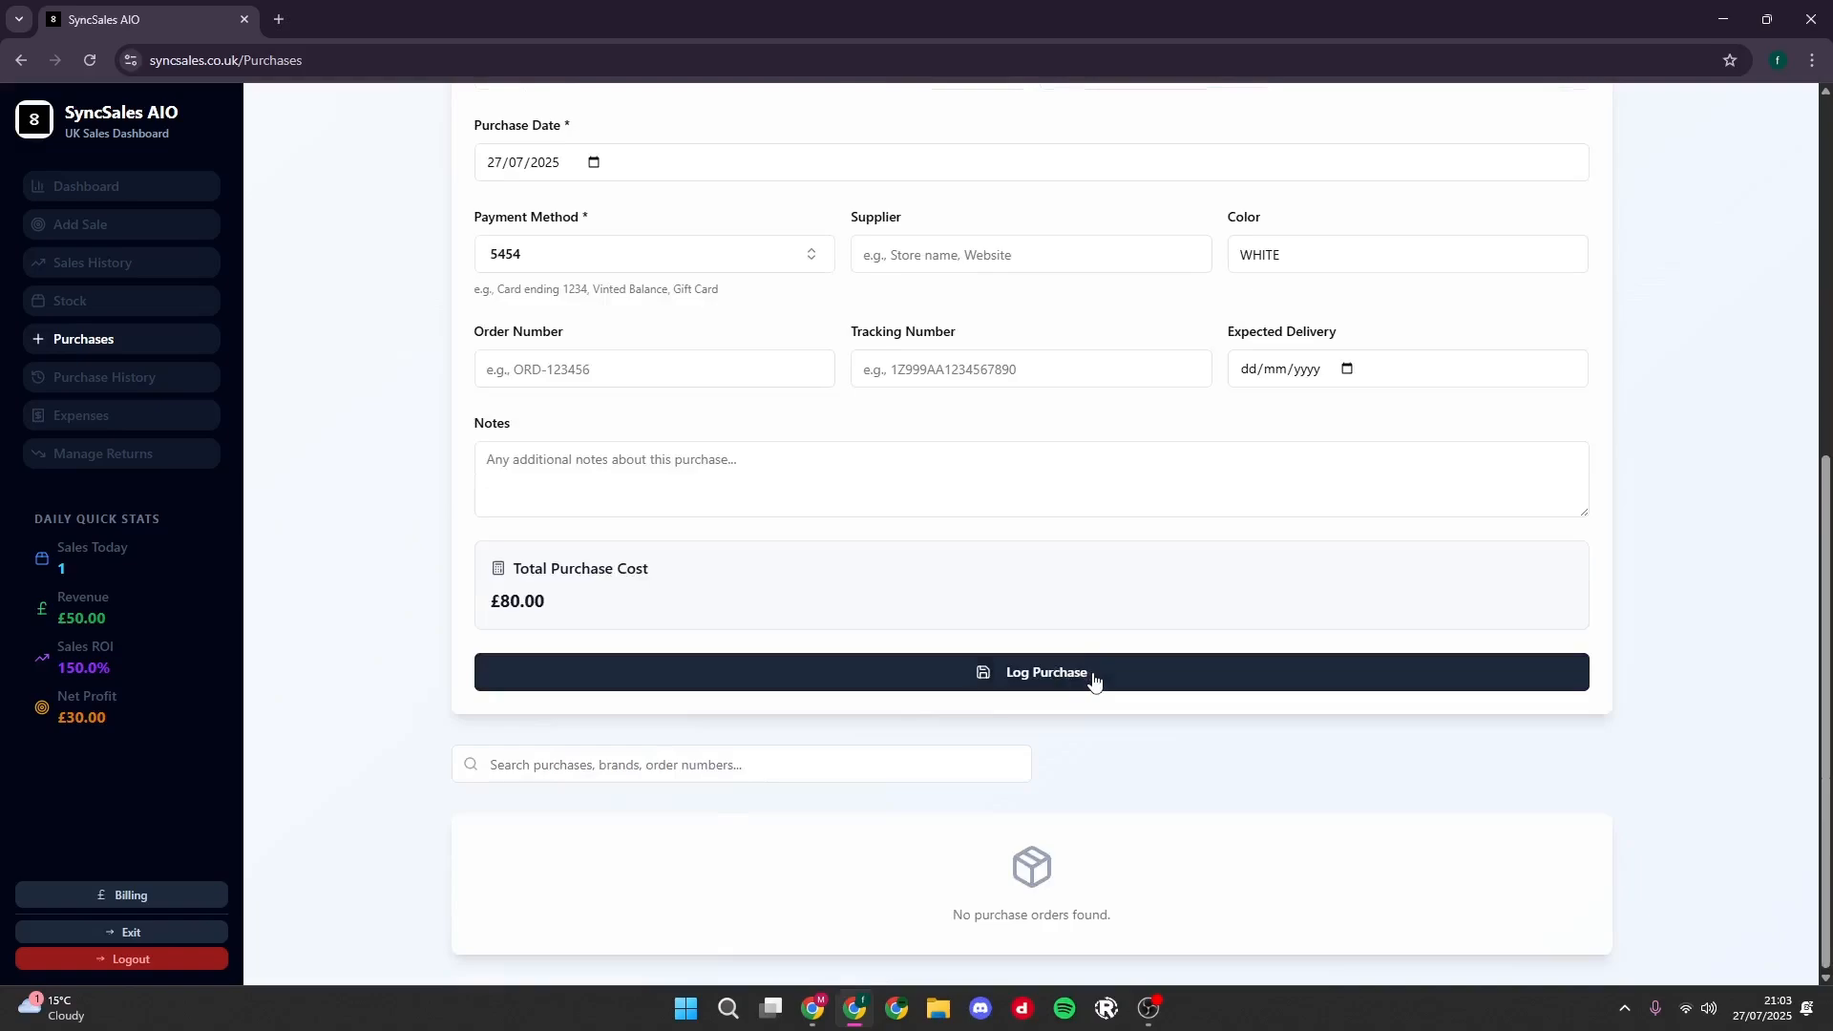
{"action": "scroll", "coordinate": [1107, 621], "scroll_direction": "up", "scroll_amount": 4}
{"action": "double_click", "coordinate": [1047, 449]}
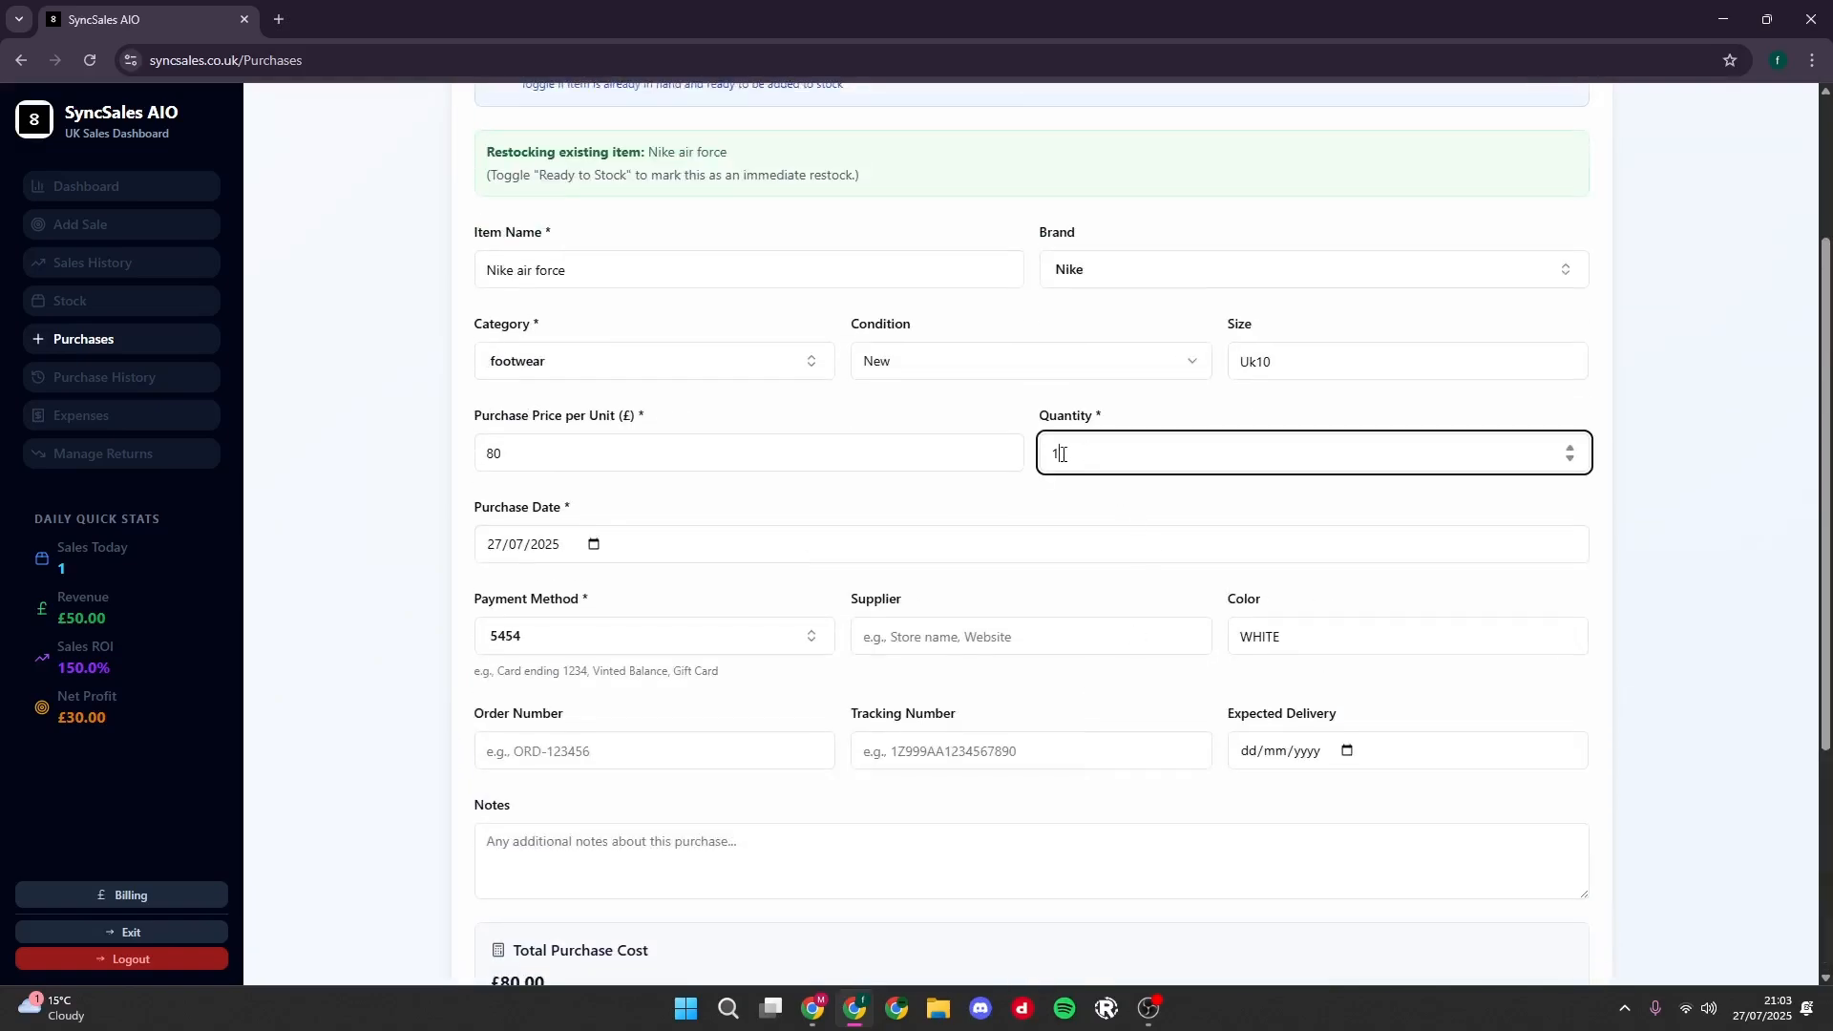
{"action": "type", "text": "5"}
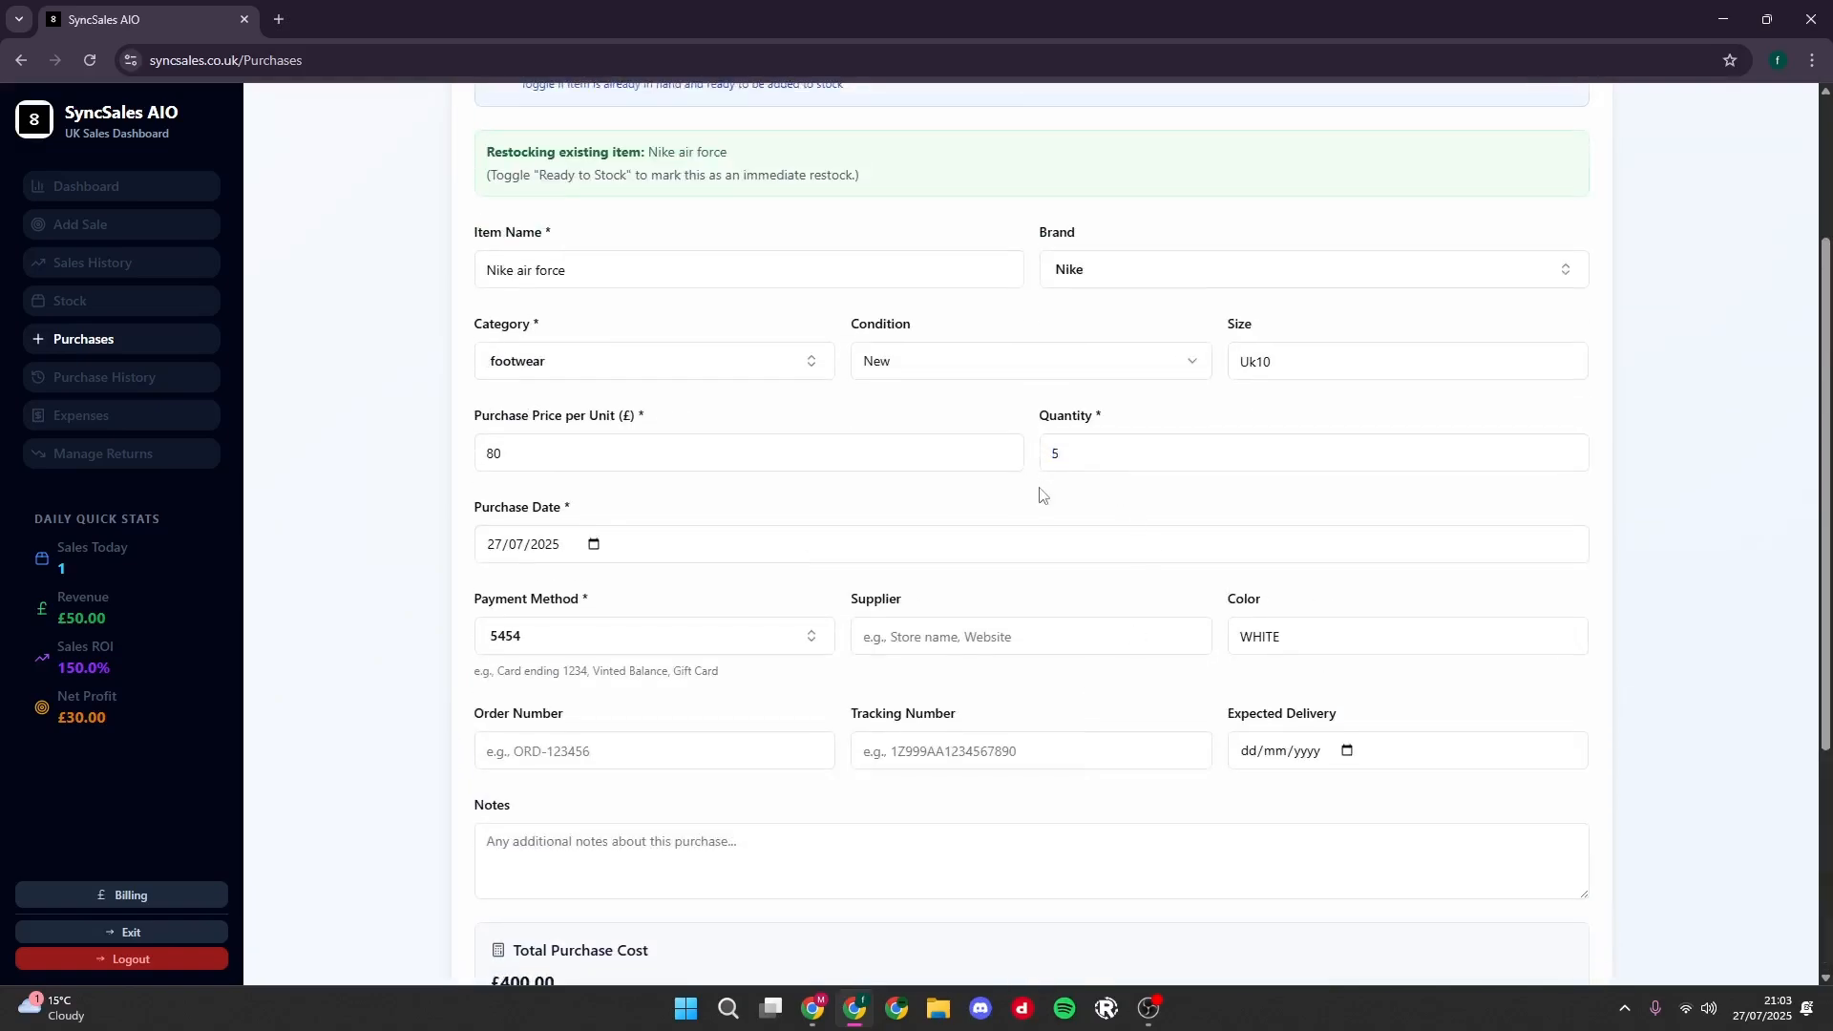
{"action": "scroll", "coordinate": [1045, 563], "scroll_direction": "down", "scroll_amount": 3}
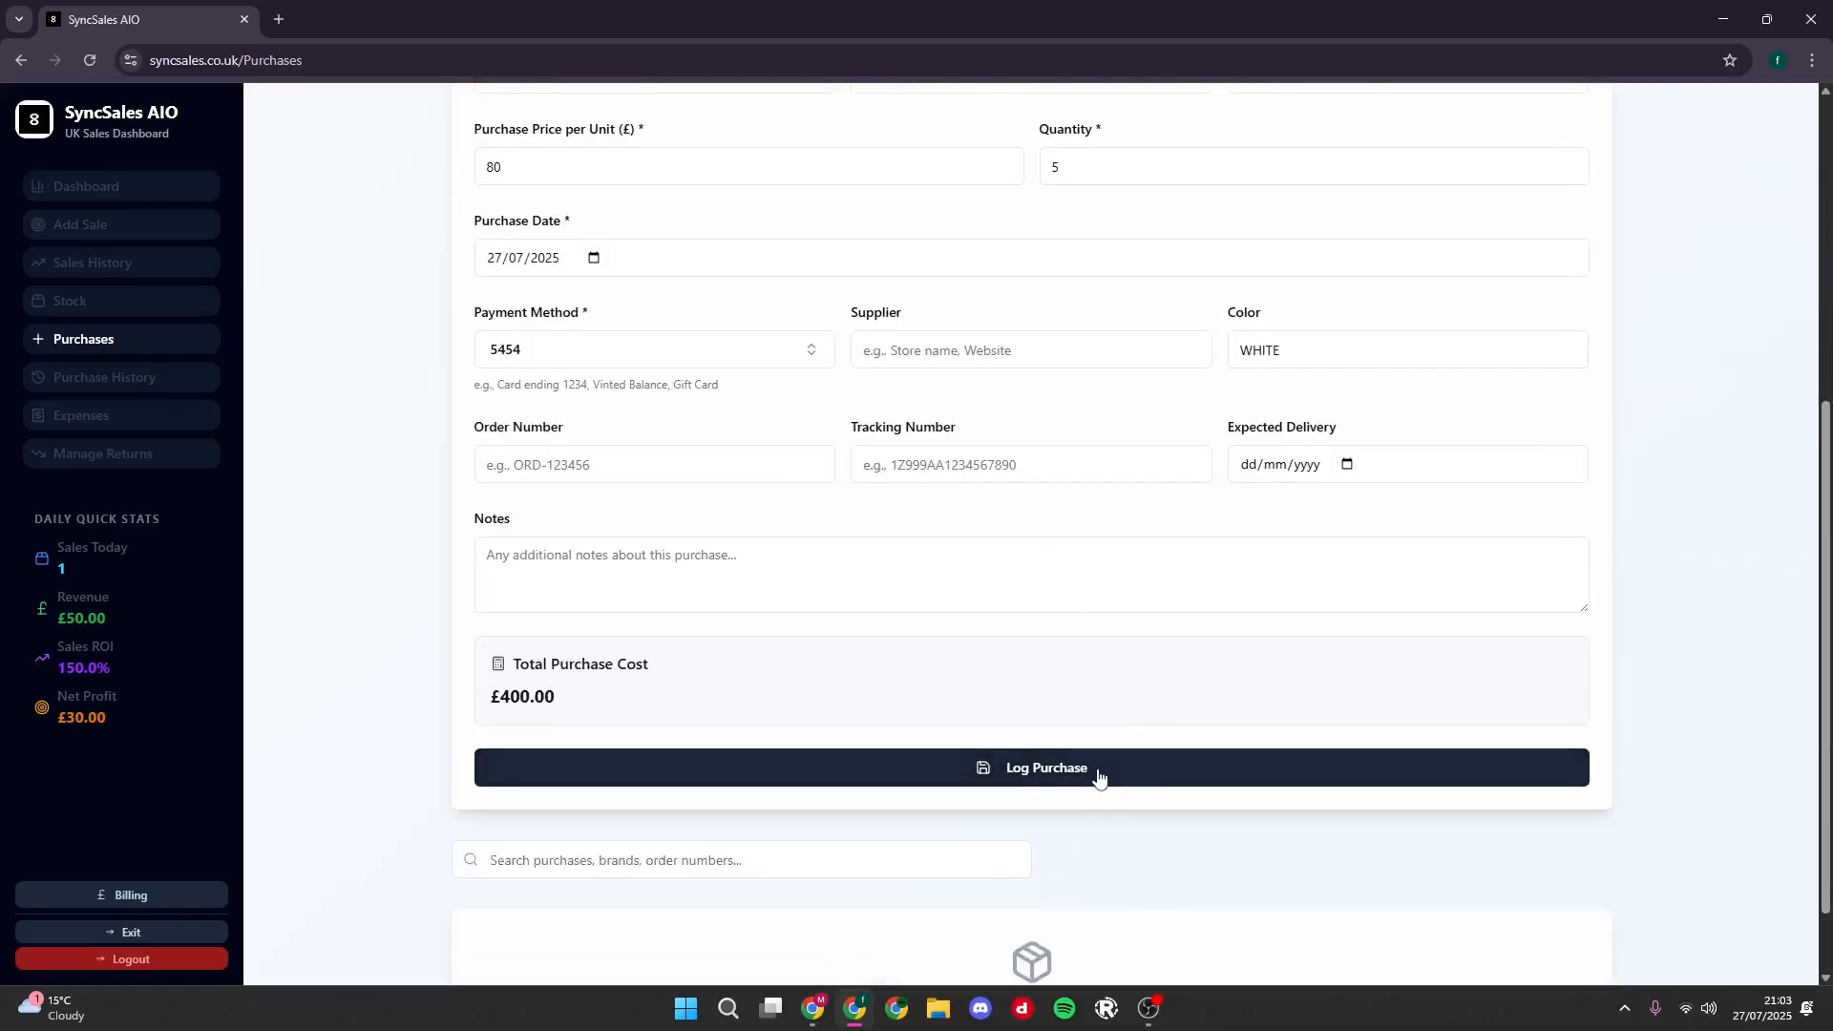
{"action": "left_click", "coordinate": [1112, 776]}
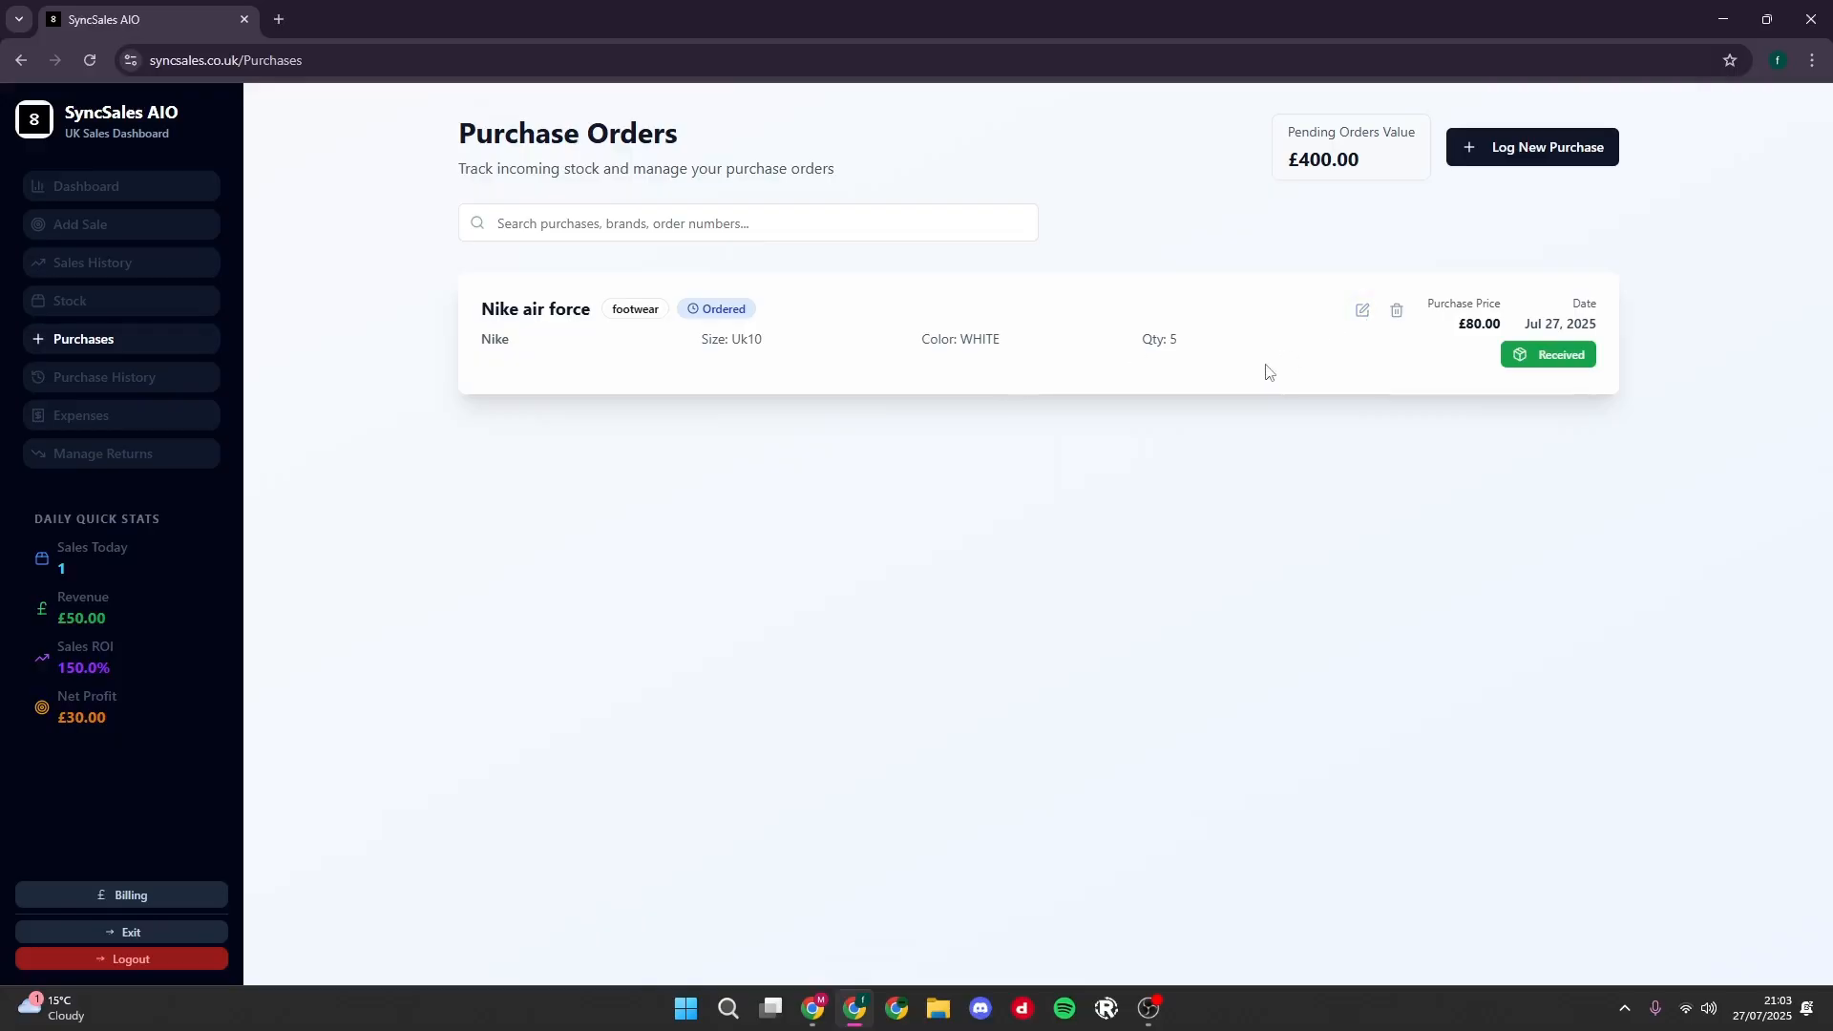
- Mark the Nike air force purchase order as received and check the item's quantity on the stock page
{"action": "left_click", "coordinate": [1555, 354]}
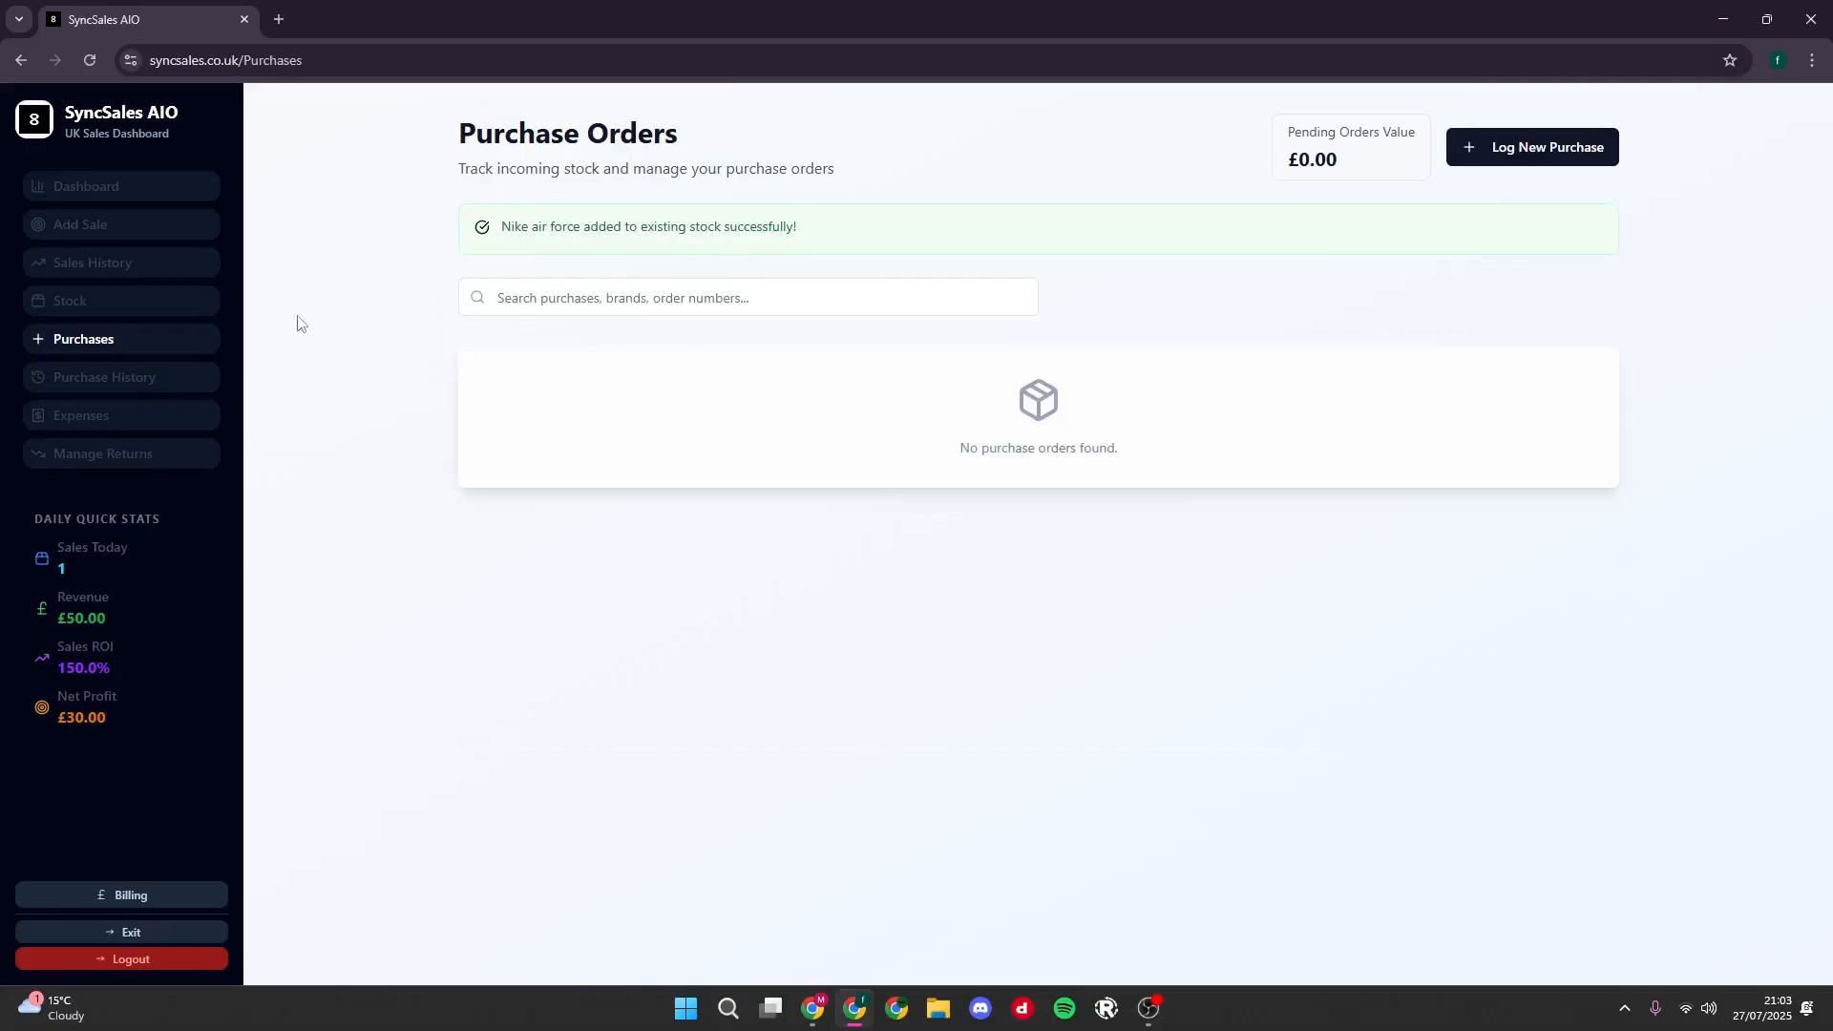
{"action": "left_click", "coordinate": [109, 301]}
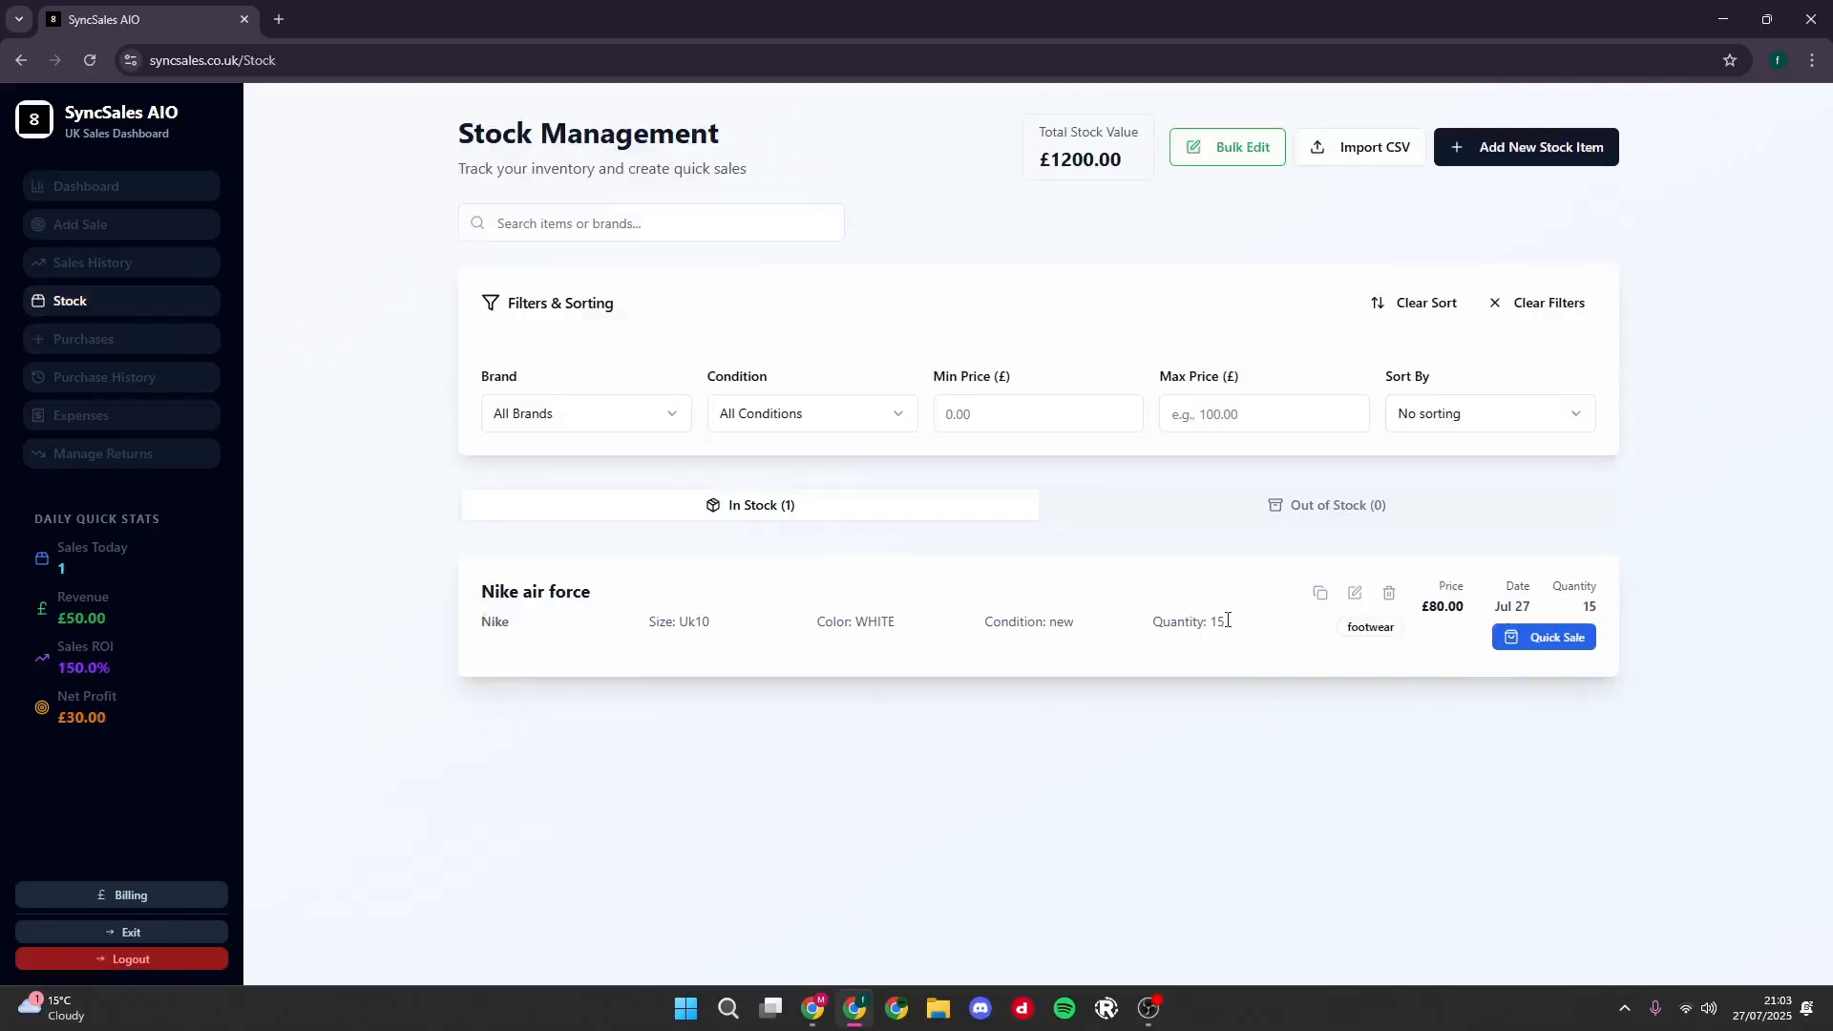
{"action": "left_click_drag", "start_coordinate": [1227, 620], "coordinate": [482, 625]}
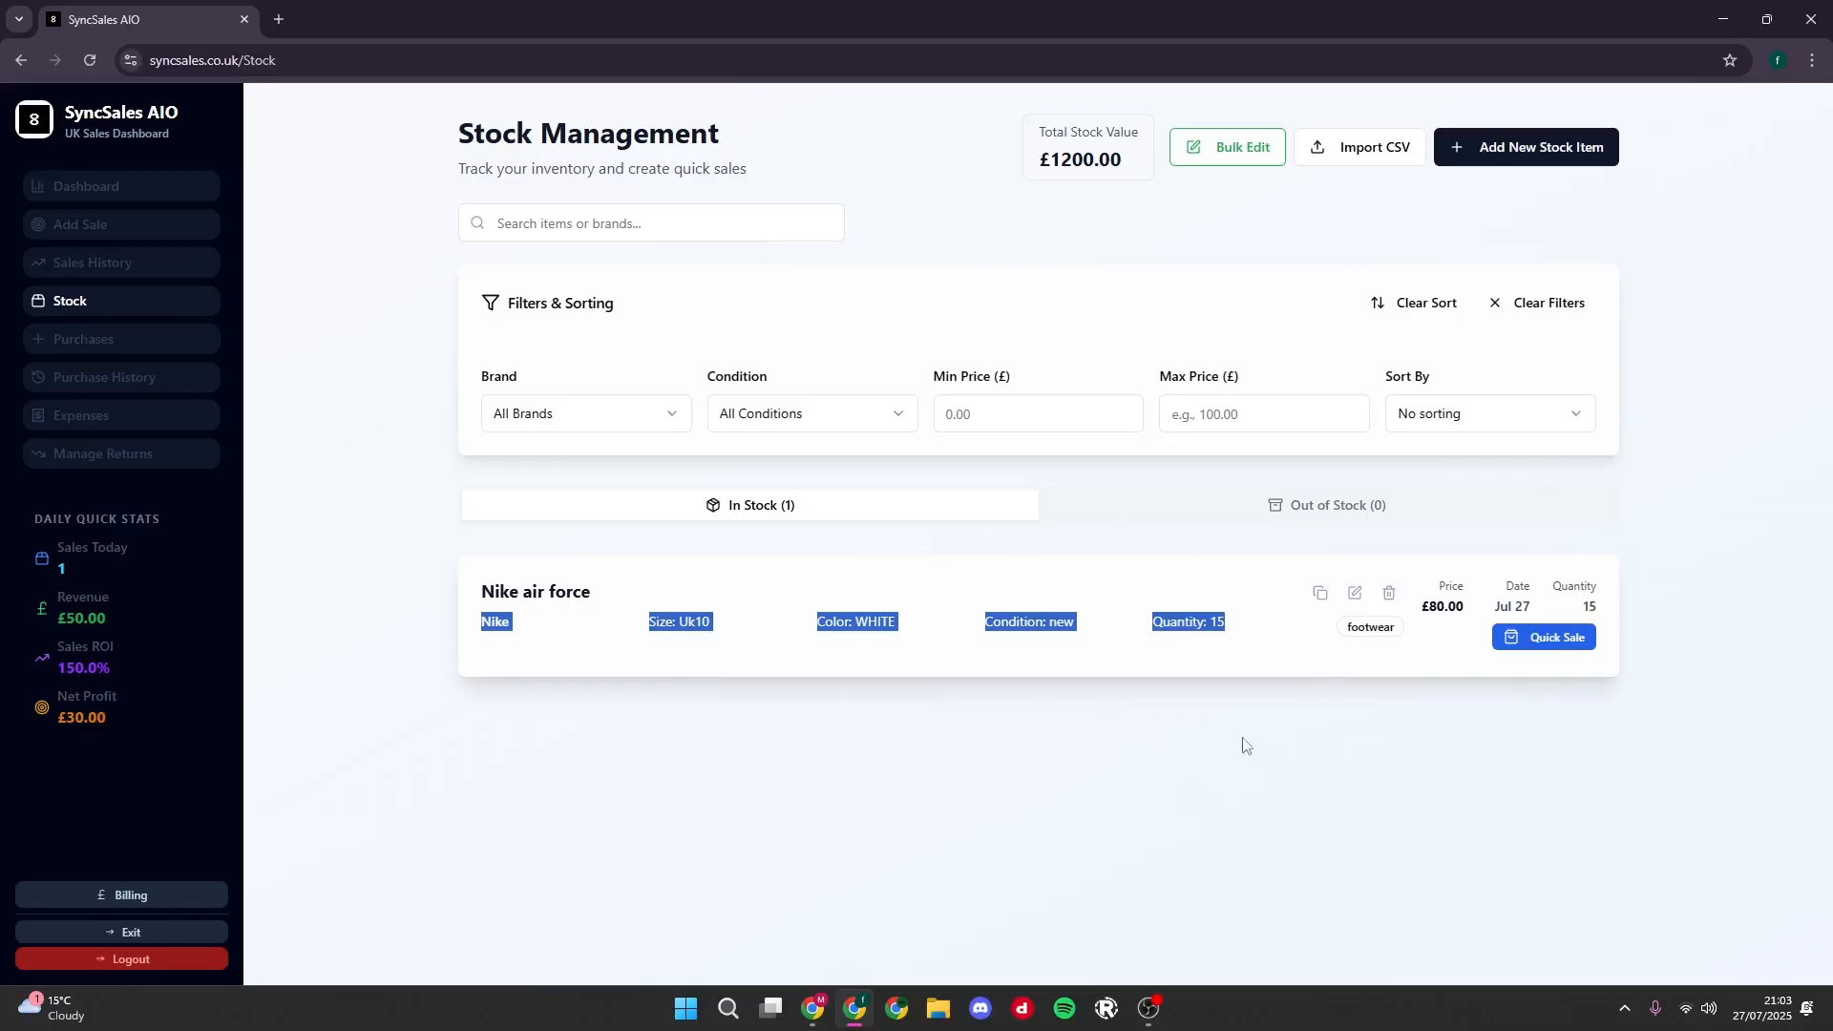
- Clear the text selection and check the received Nike air force order in the purchase history
{"action": "left_click", "coordinate": [1208, 654]}
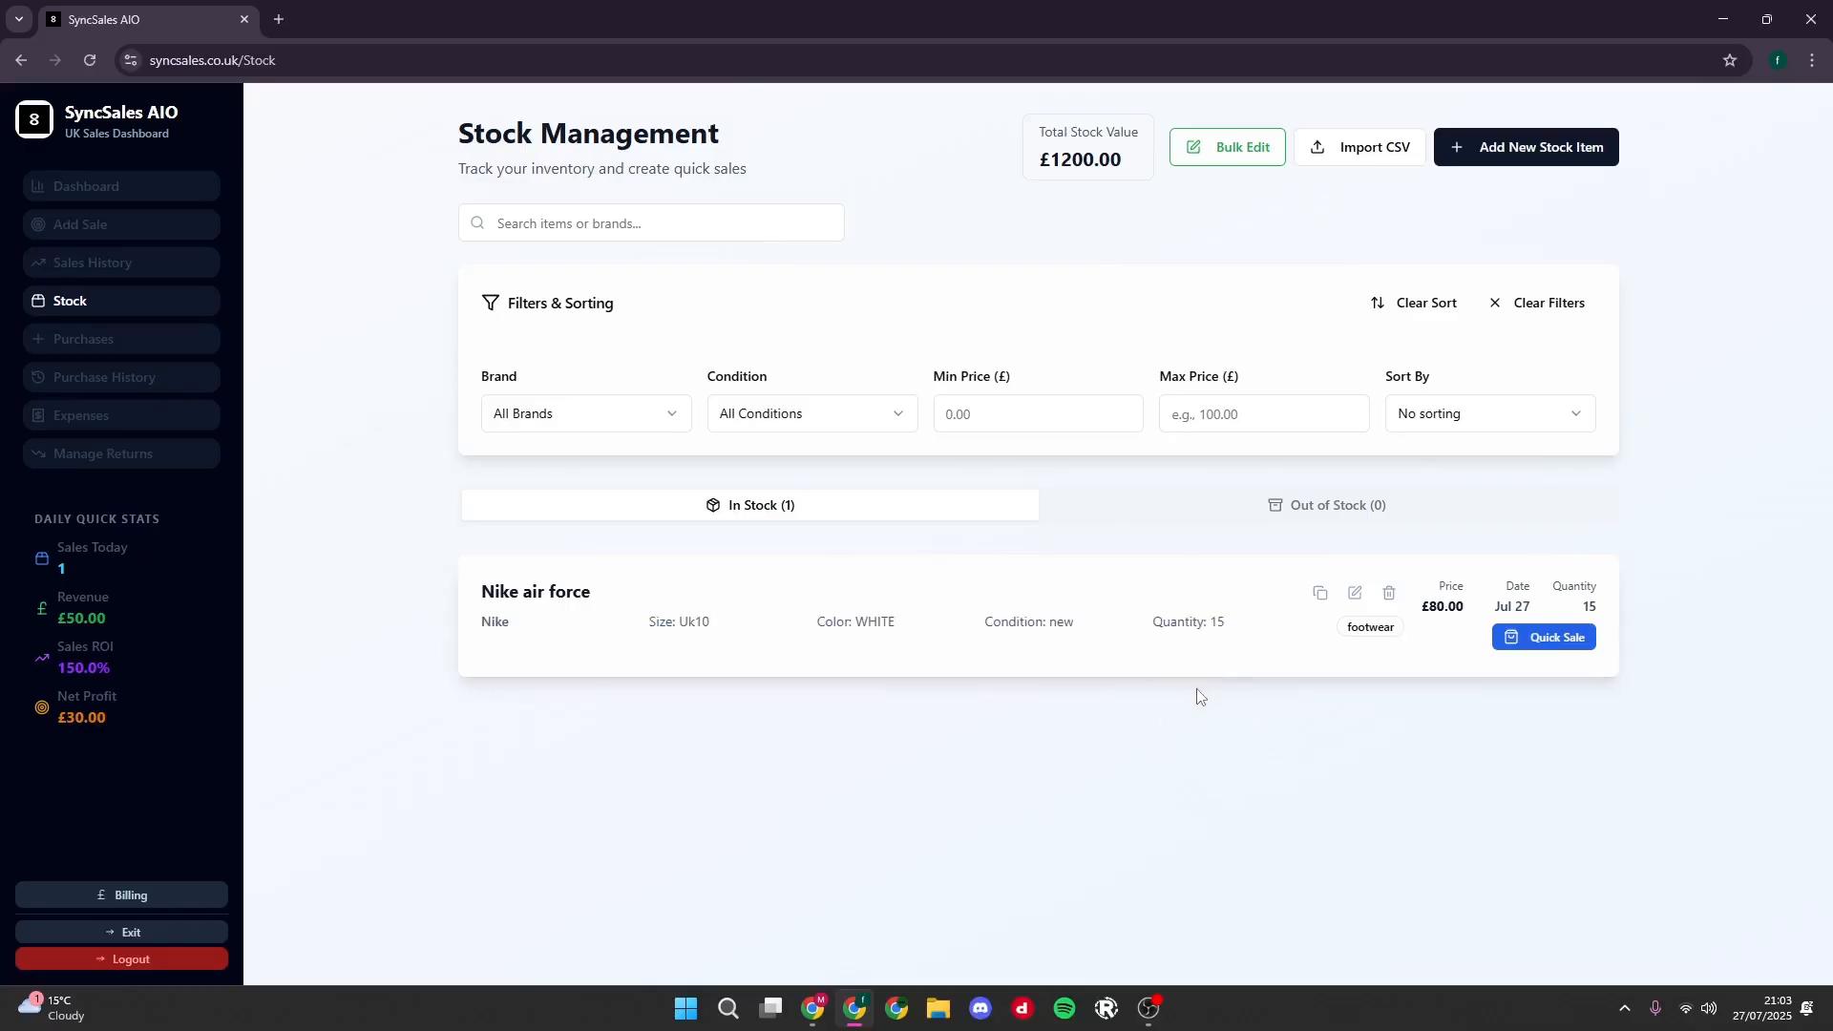
{"action": "left_click", "coordinate": [124, 379]}
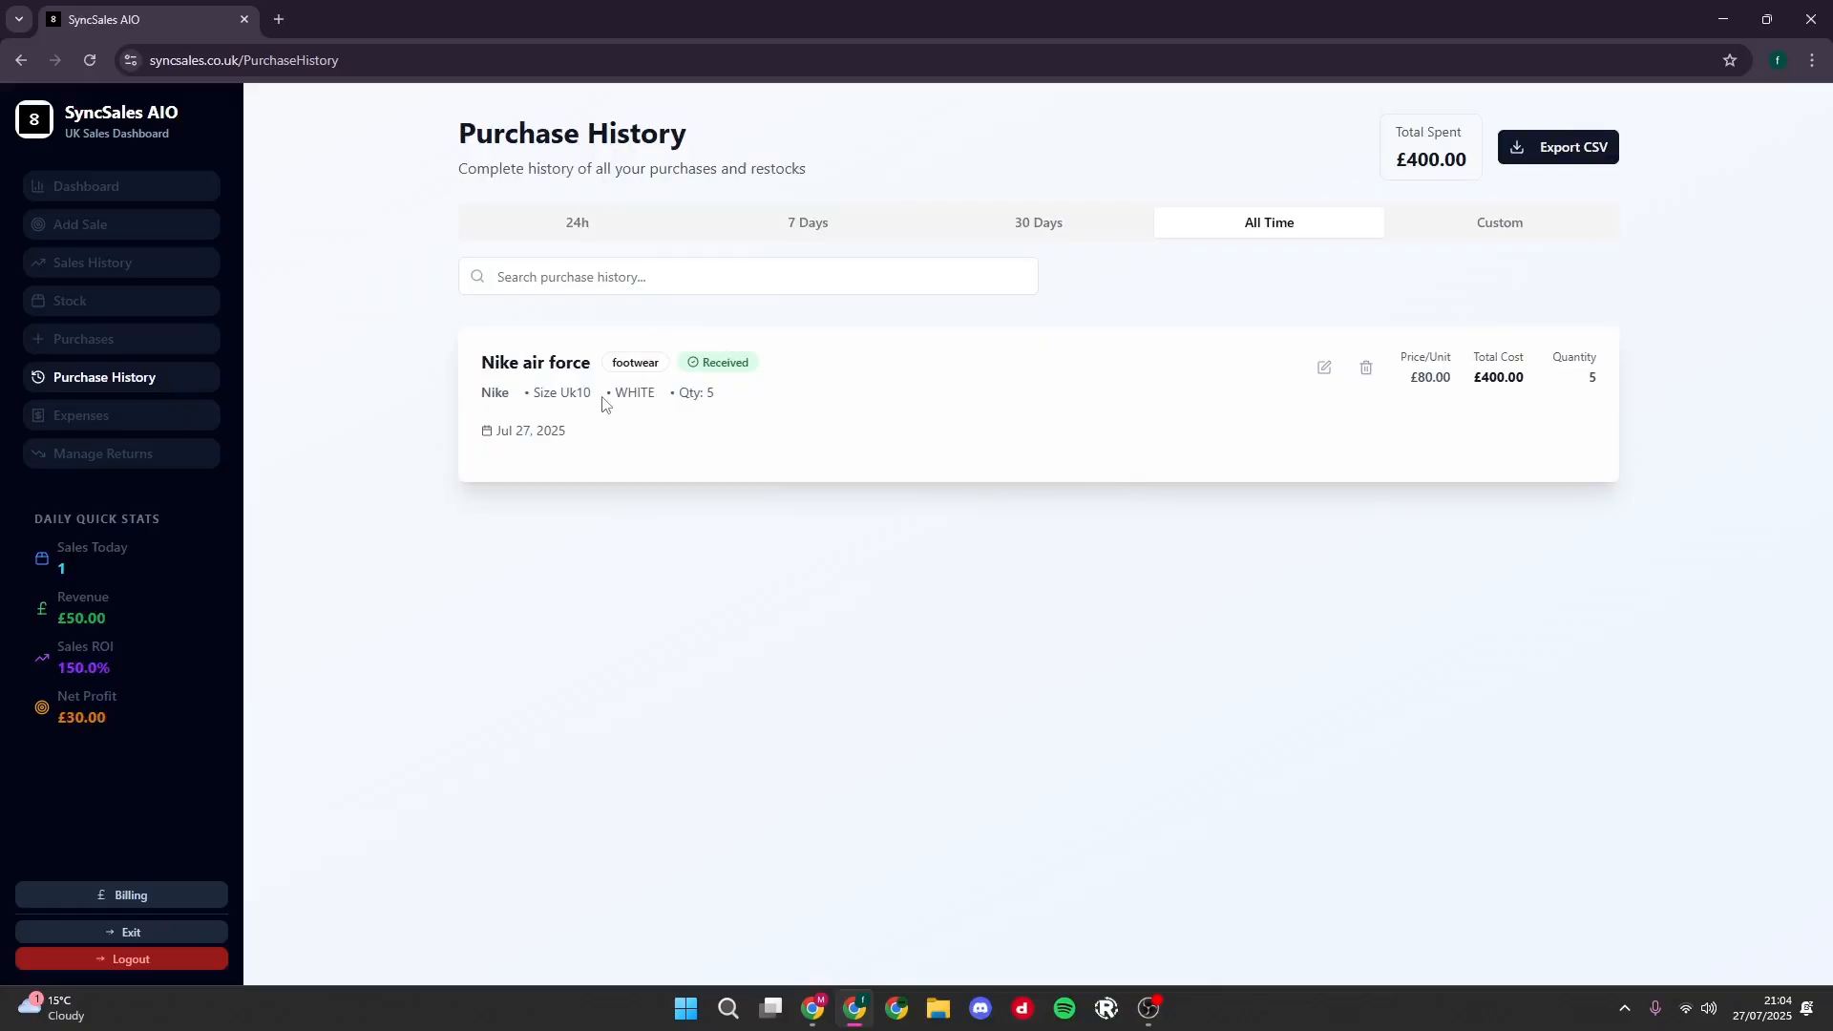
- Start a new expense named rent with category Rent and amount £40, keeping the date 27/07/2025
{"action": "left_click", "coordinate": [84, 428]}
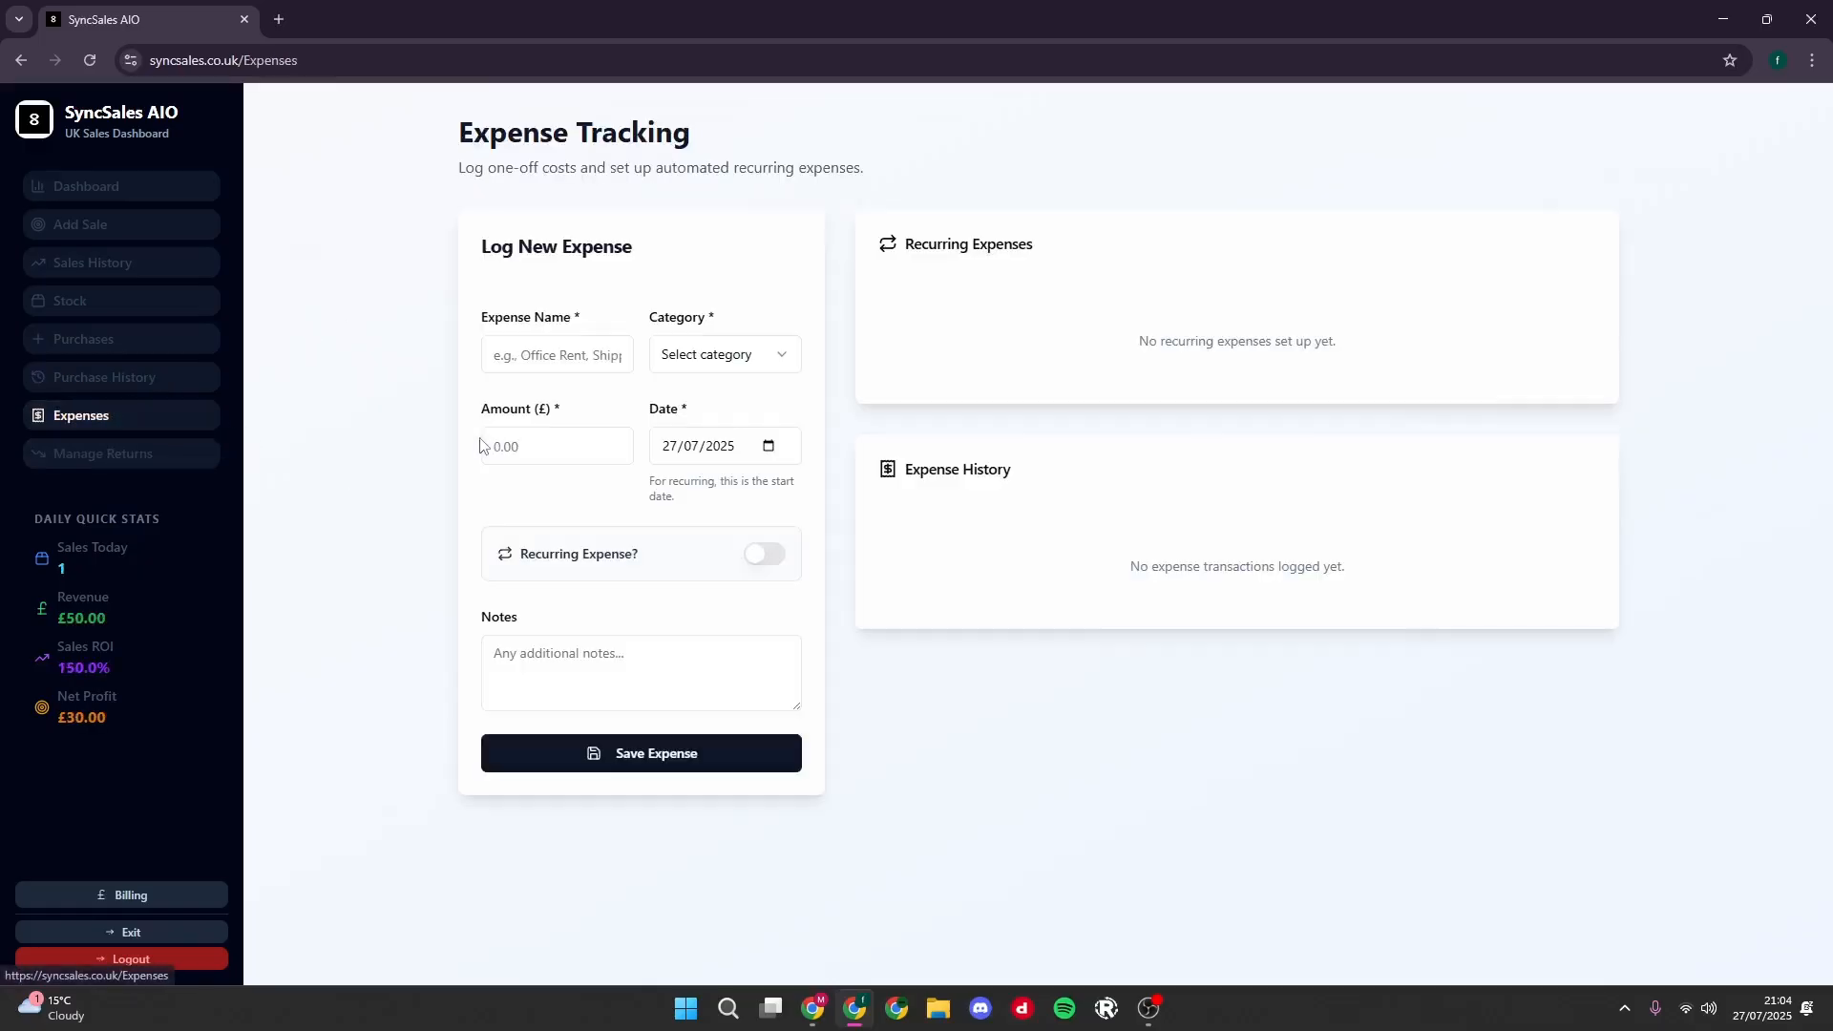
{"action": "left_click", "coordinate": [533, 350]}
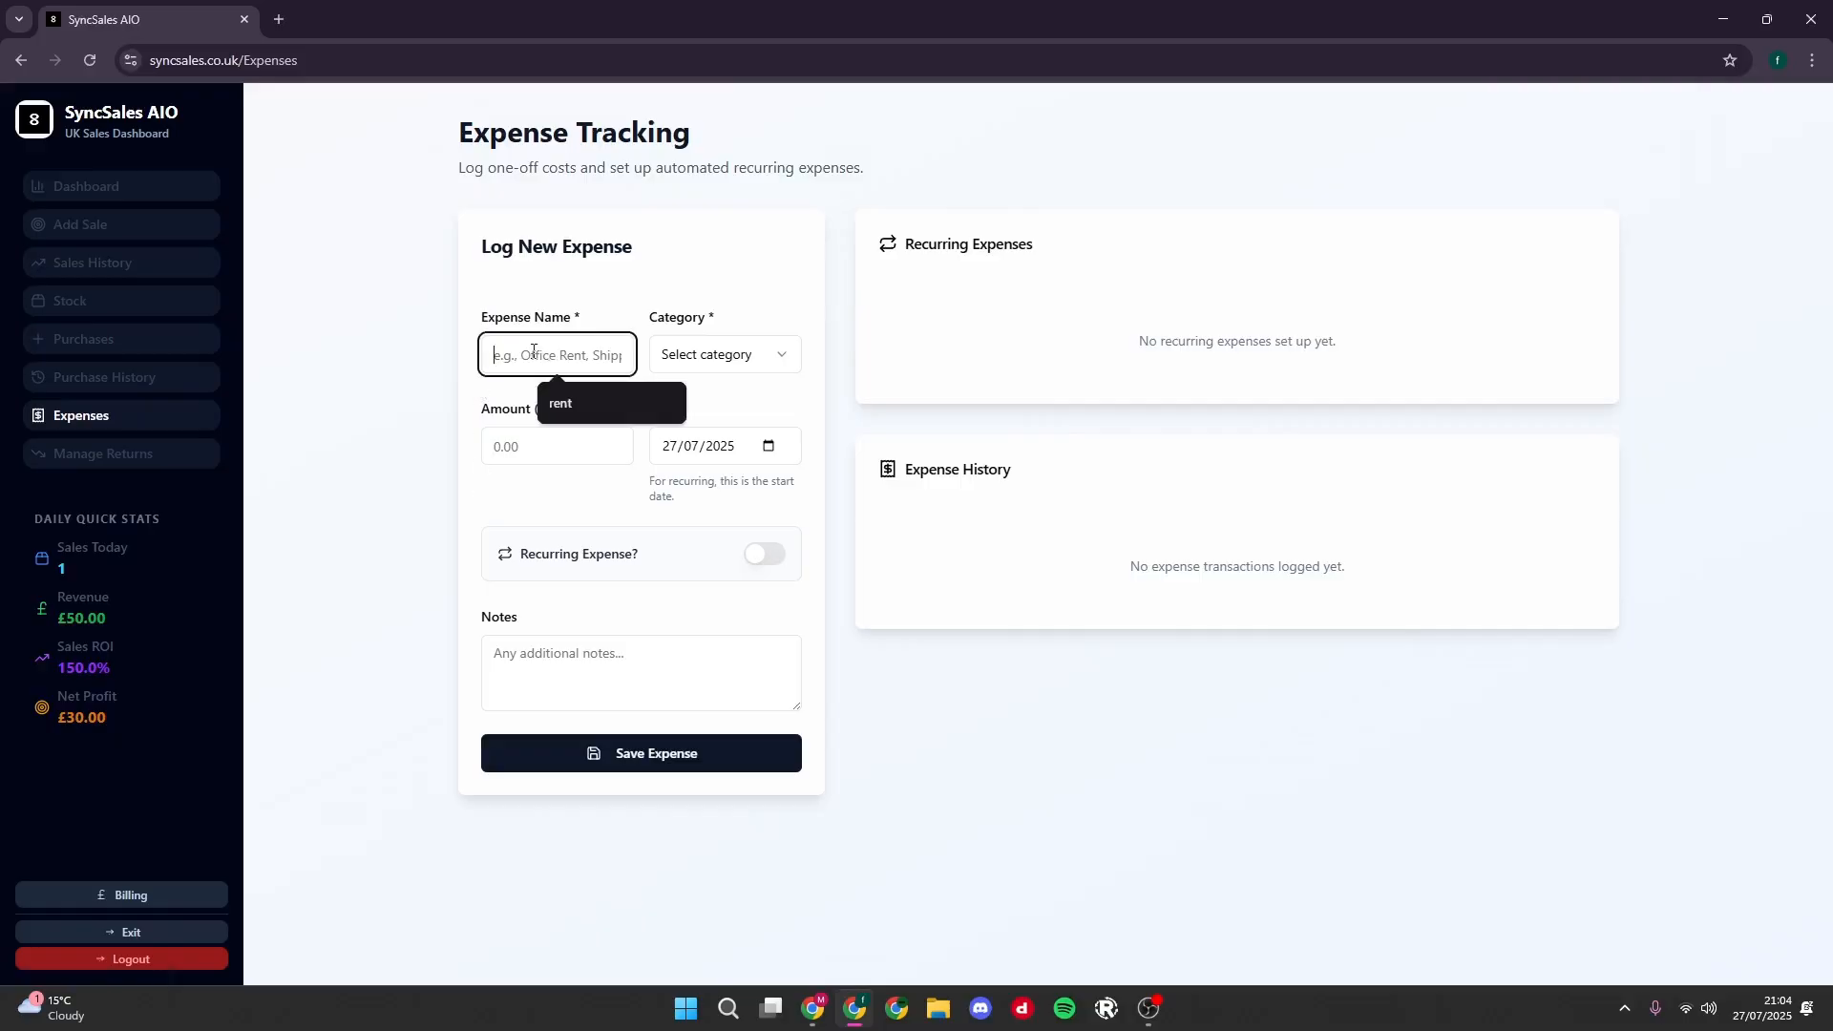
{"action": "left_click", "coordinate": [581, 399]}
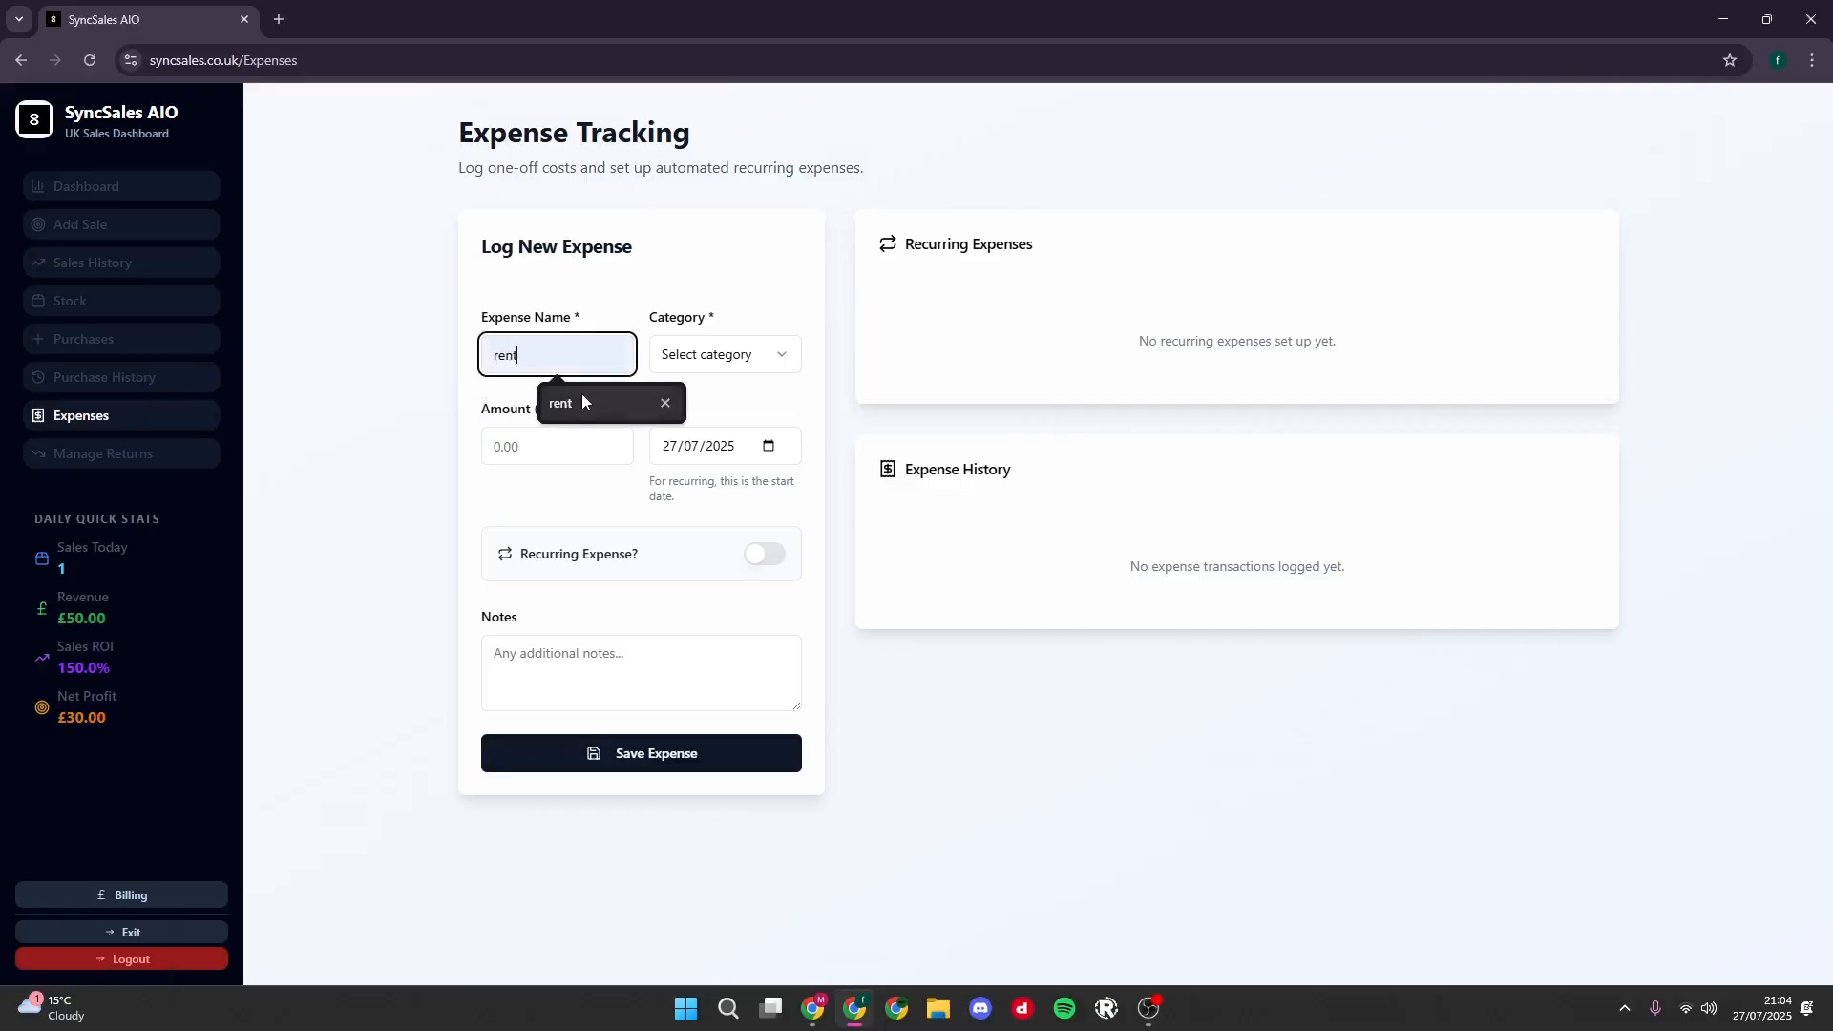
{"action": "left_click_drag", "start_coordinate": [544, 364], "coordinate": [487, 359]}
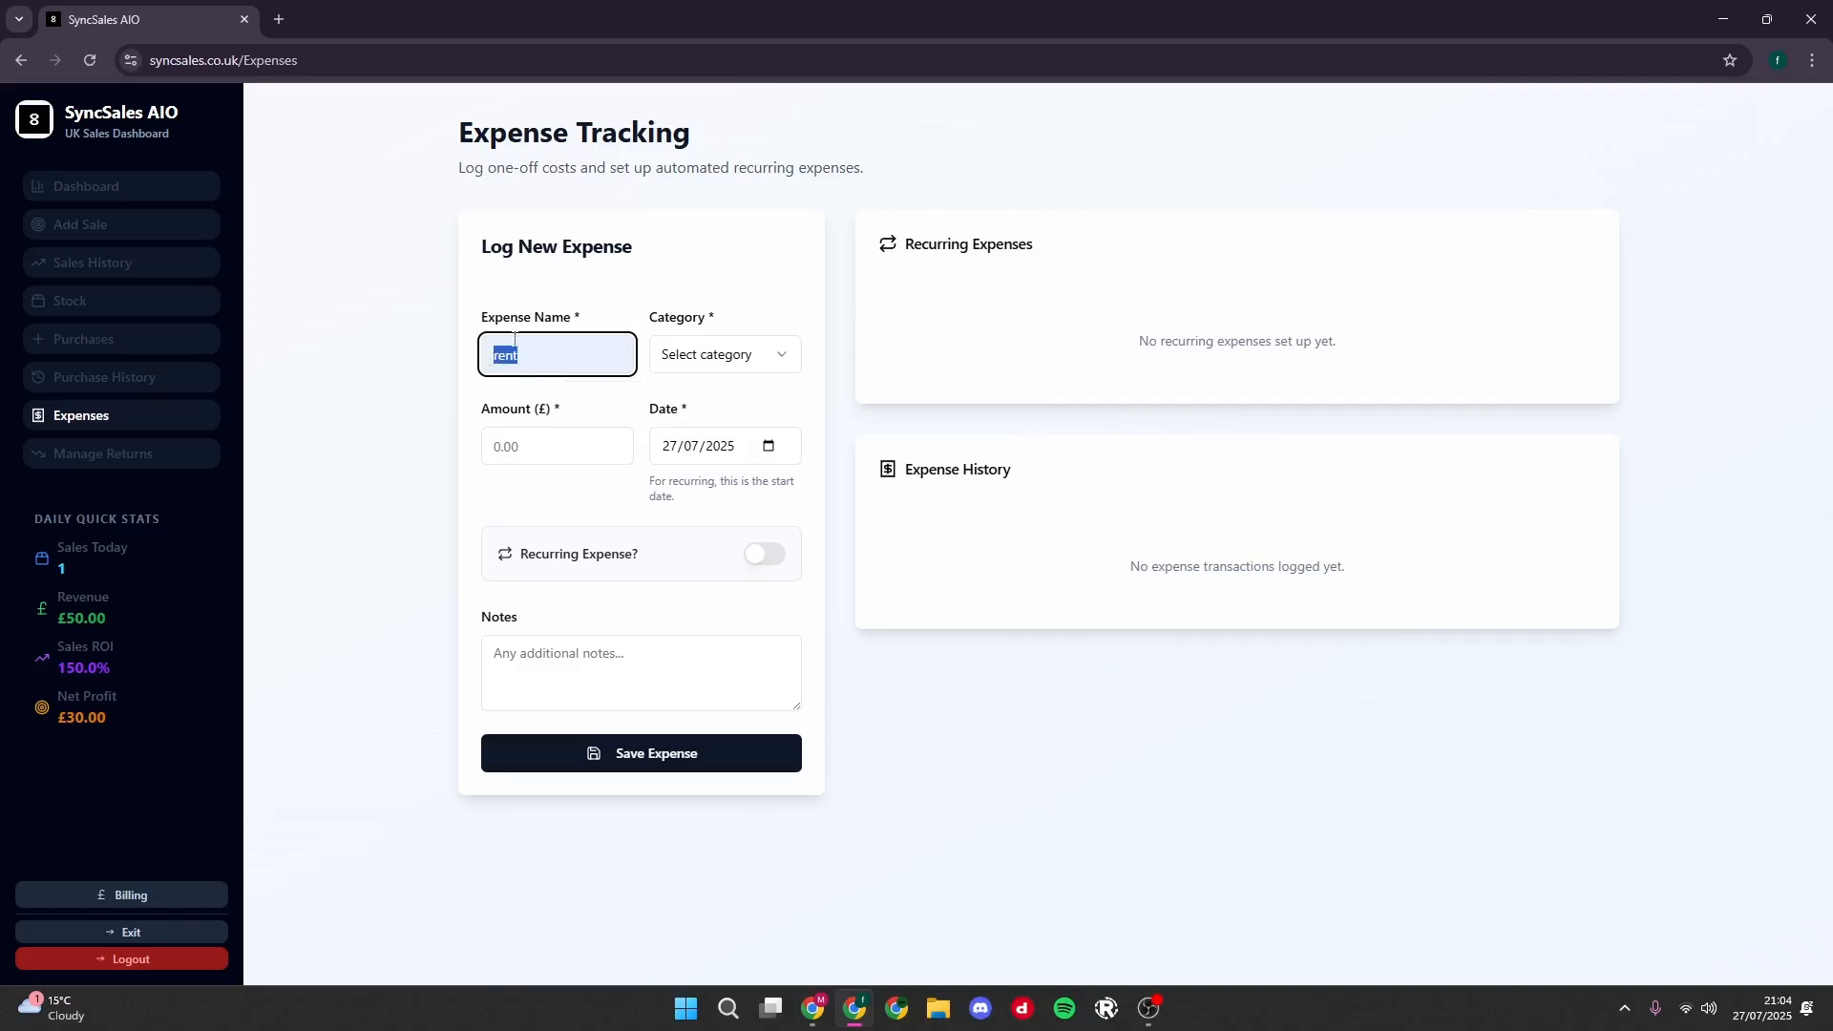
{"action": "left_click", "coordinate": [692, 366]}
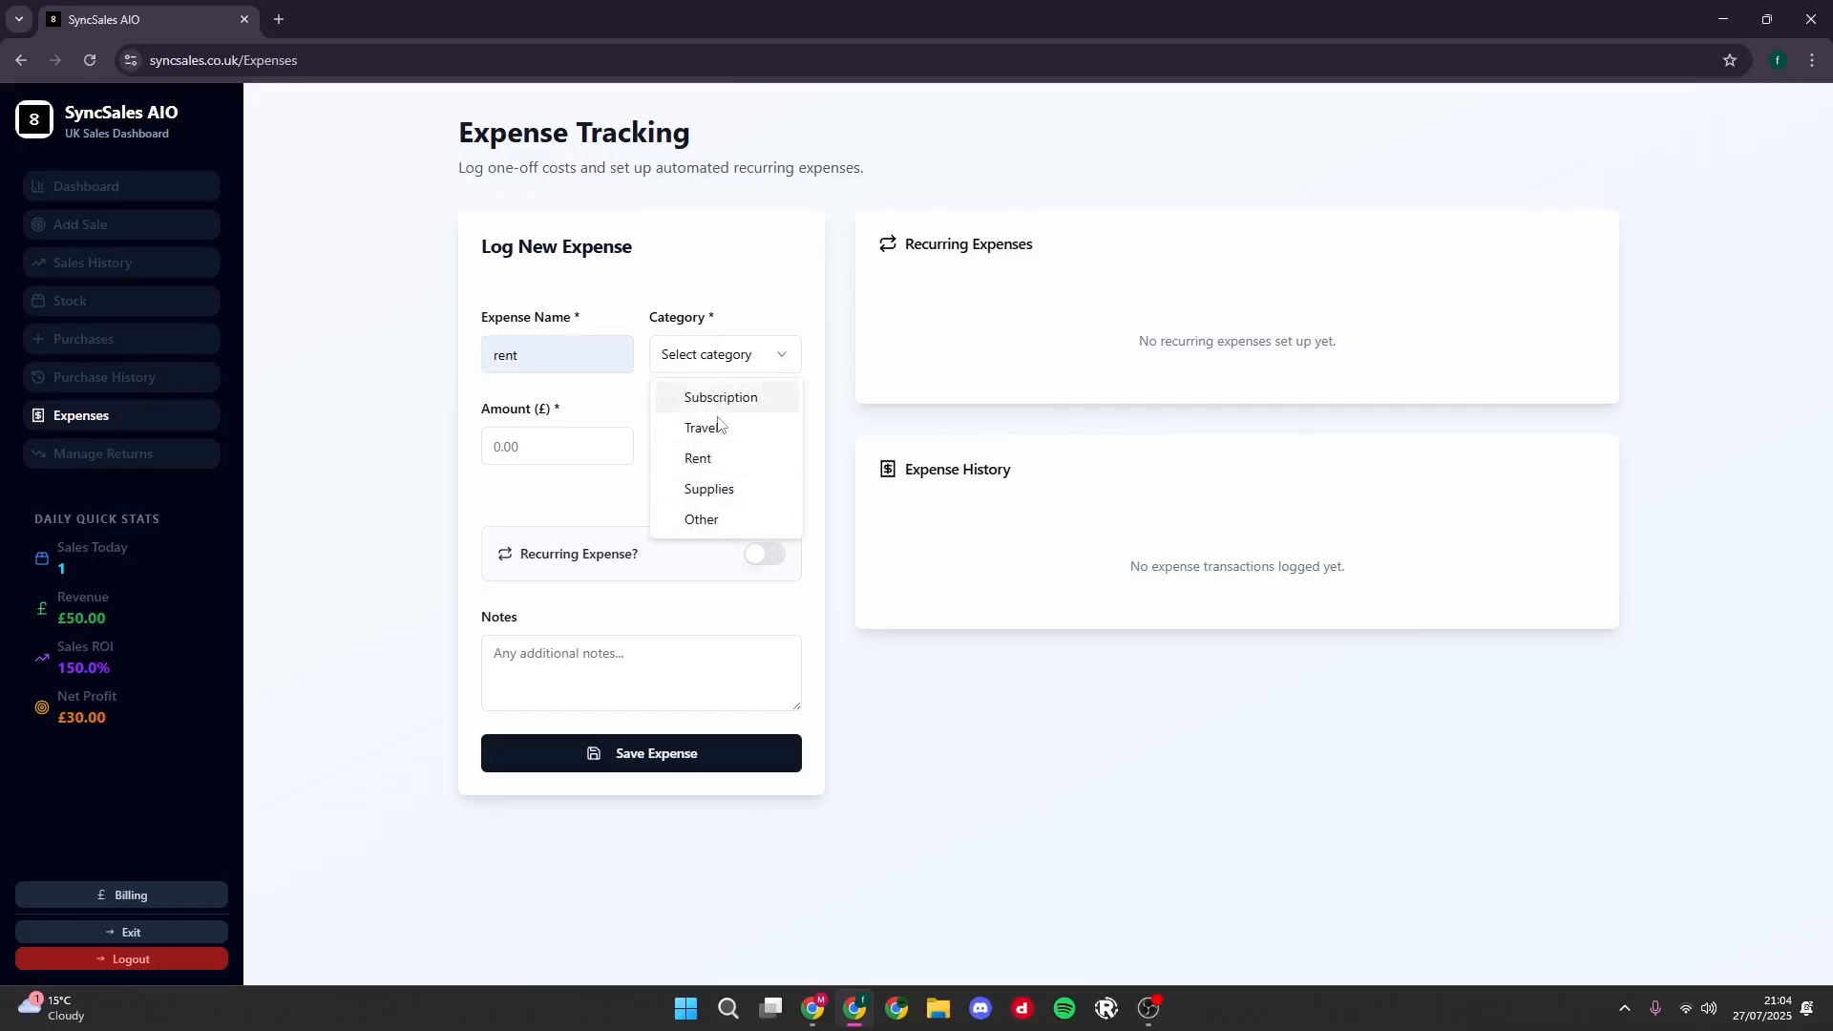
{"action": "left_click", "coordinate": [716, 459]}
{"action": "left_click", "coordinate": [557, 452]}
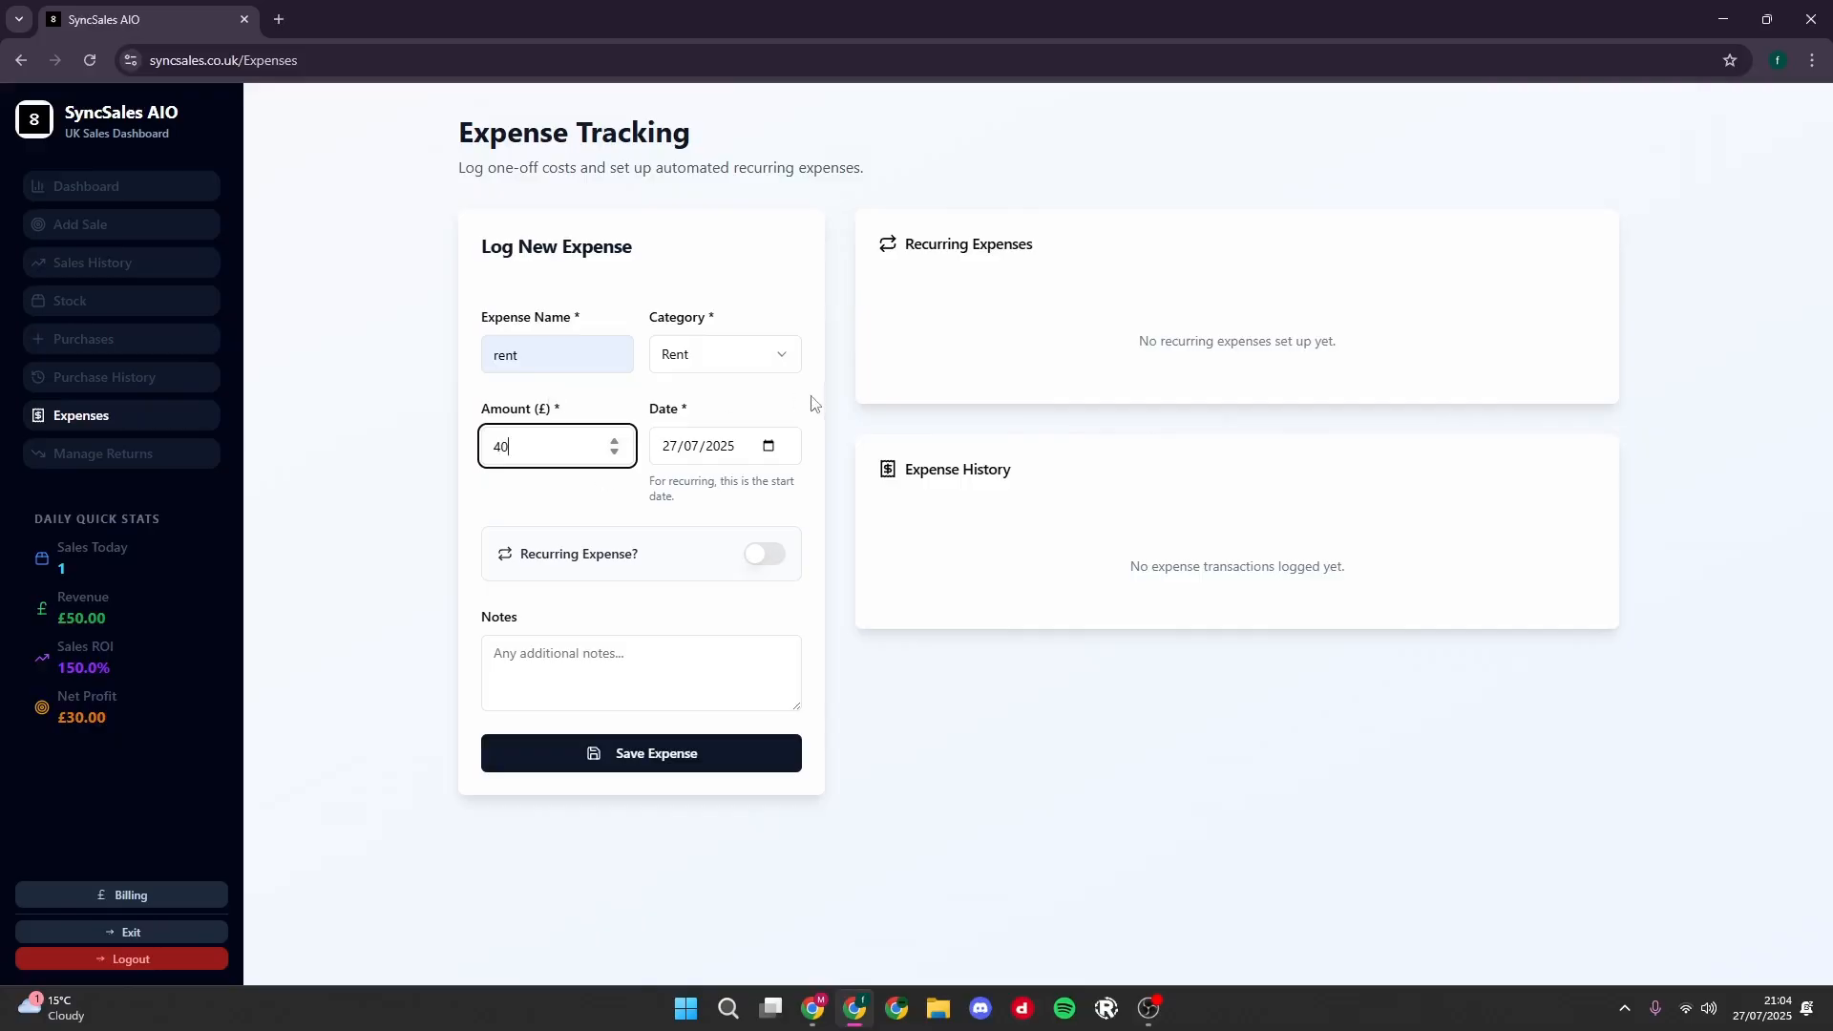
{"action": "left_click", "coordinate": [768, 448]}
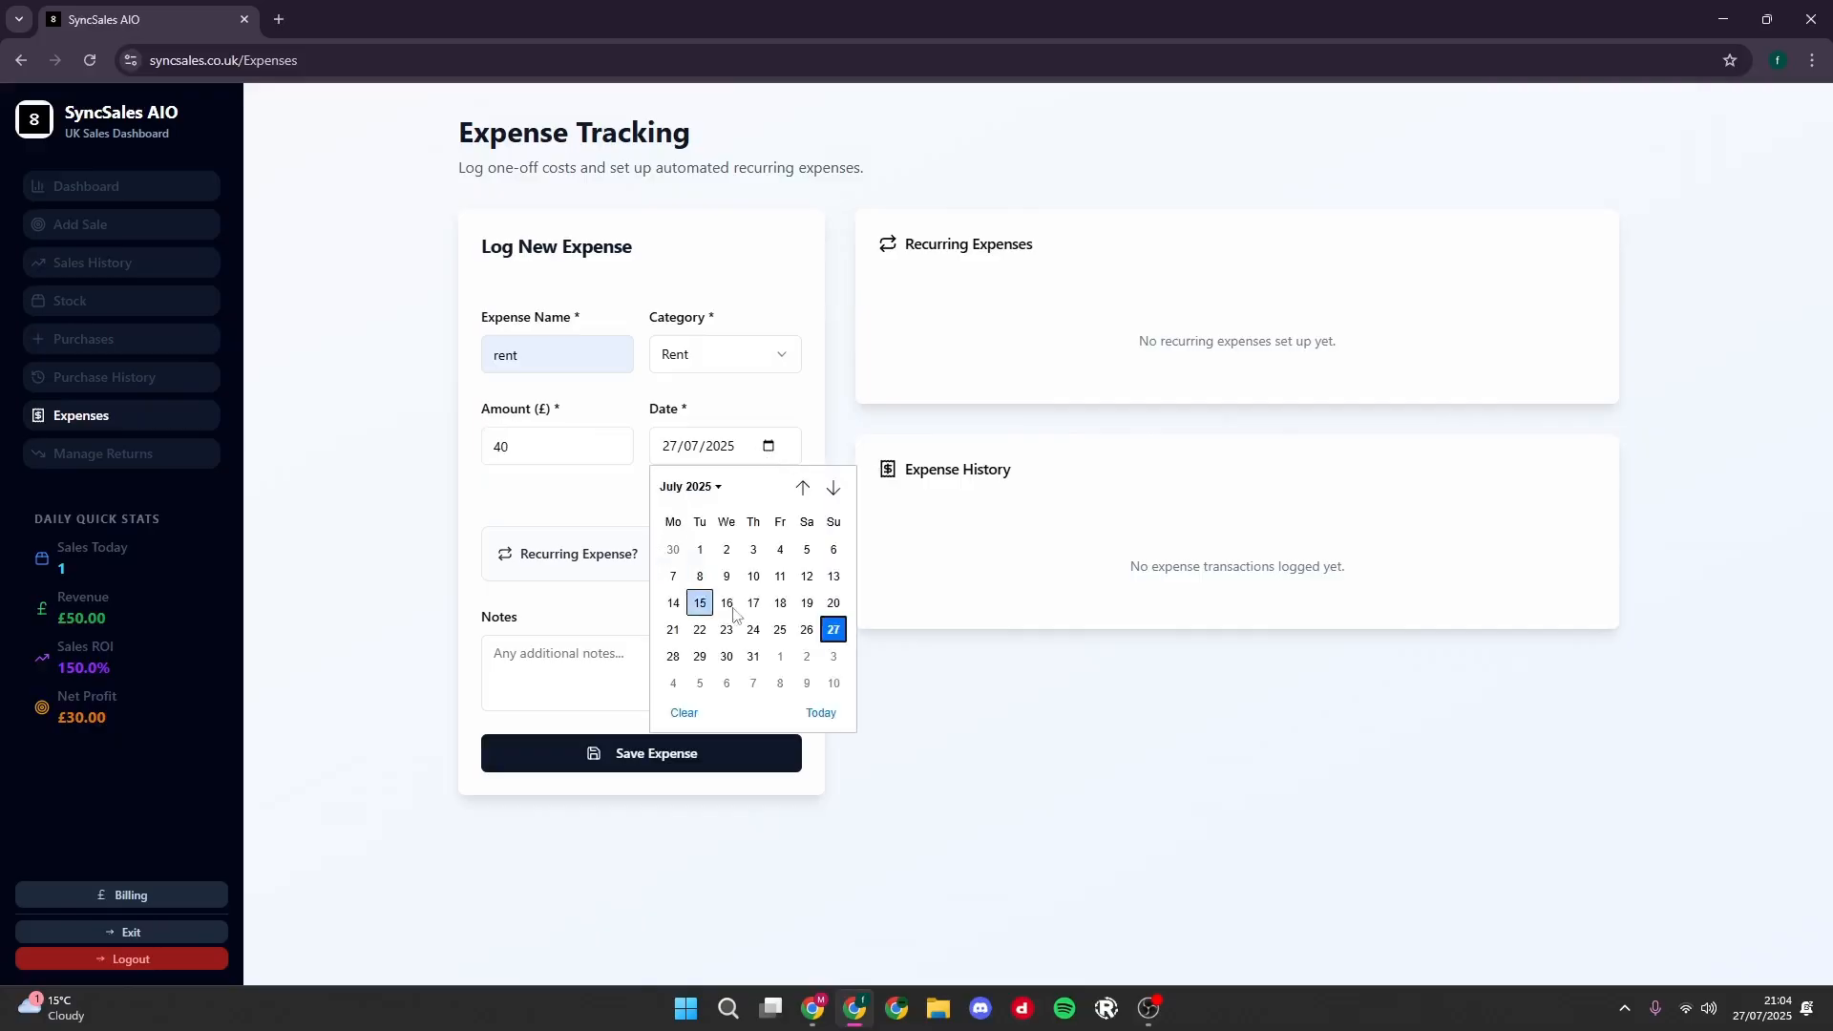
{"action": "left_click", "coordinate": [540, 528]}
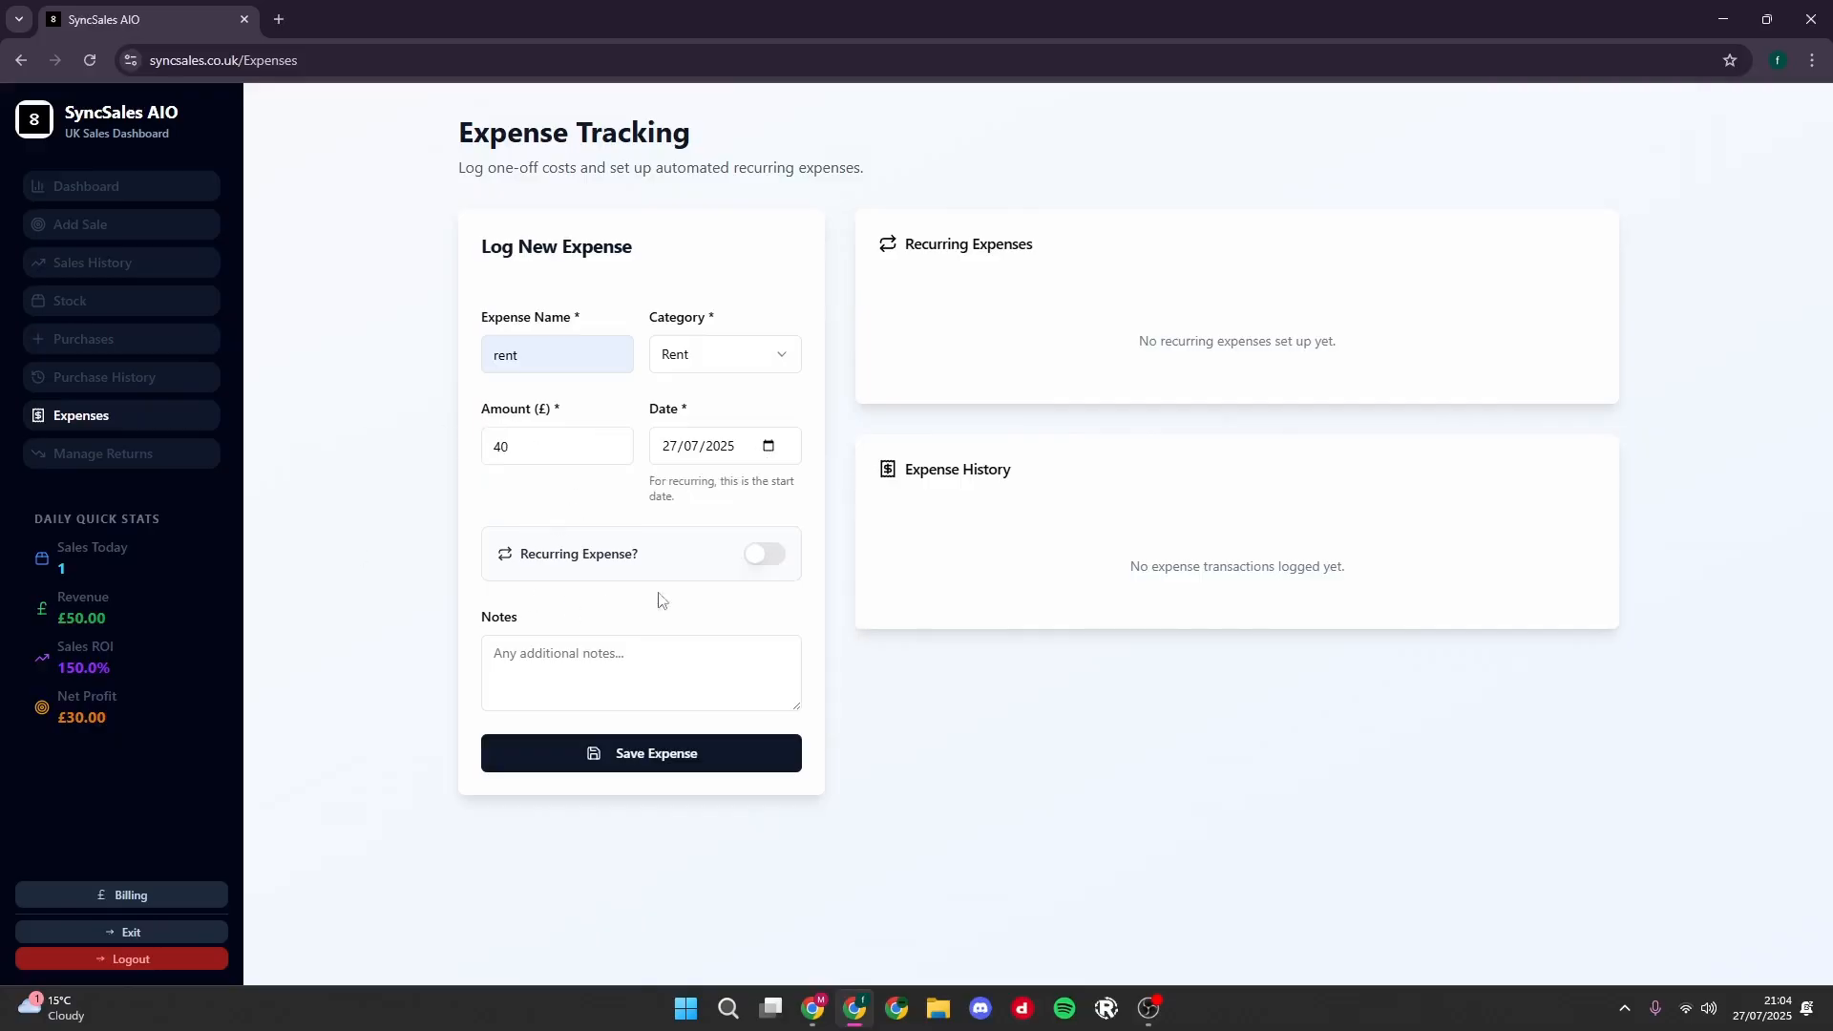
- Make the rent expense recurring with a Monthly frequency, leave the notes empty and save it
{"action": "left_click", "coordinate": [765, 554]}
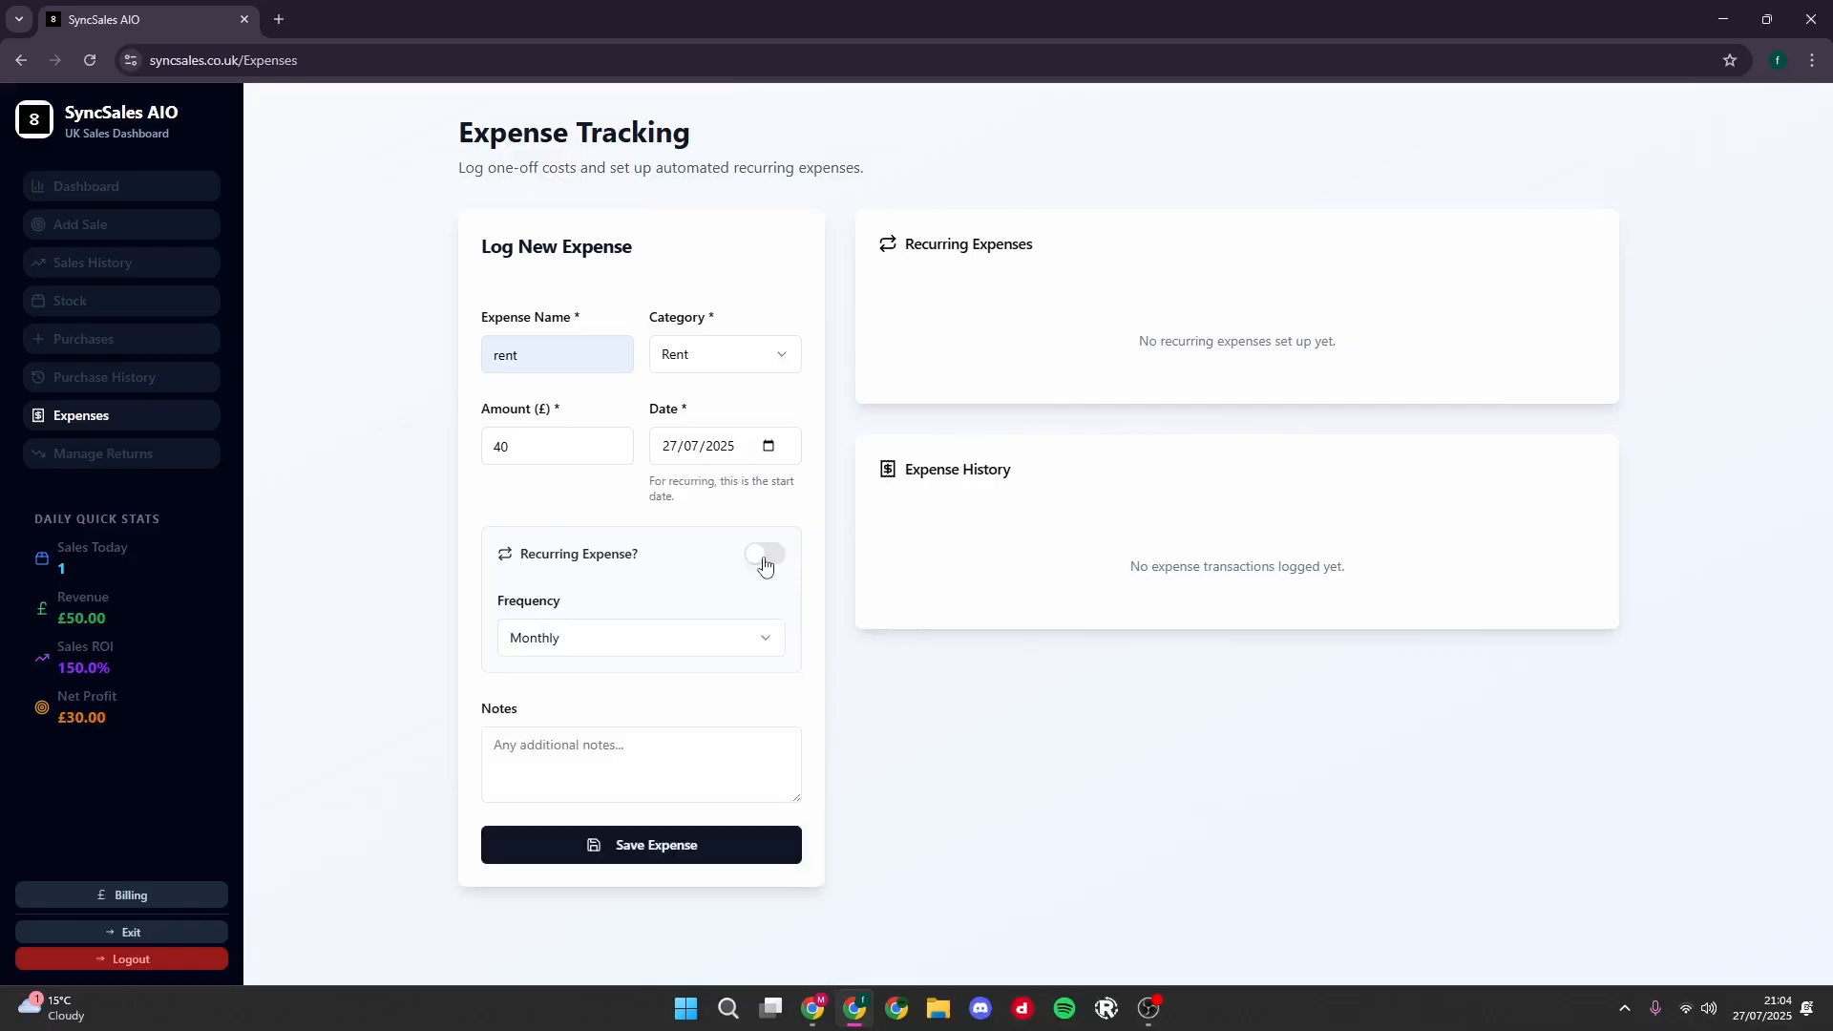
{"action": "left_click", "coordinate": [607, 640]}
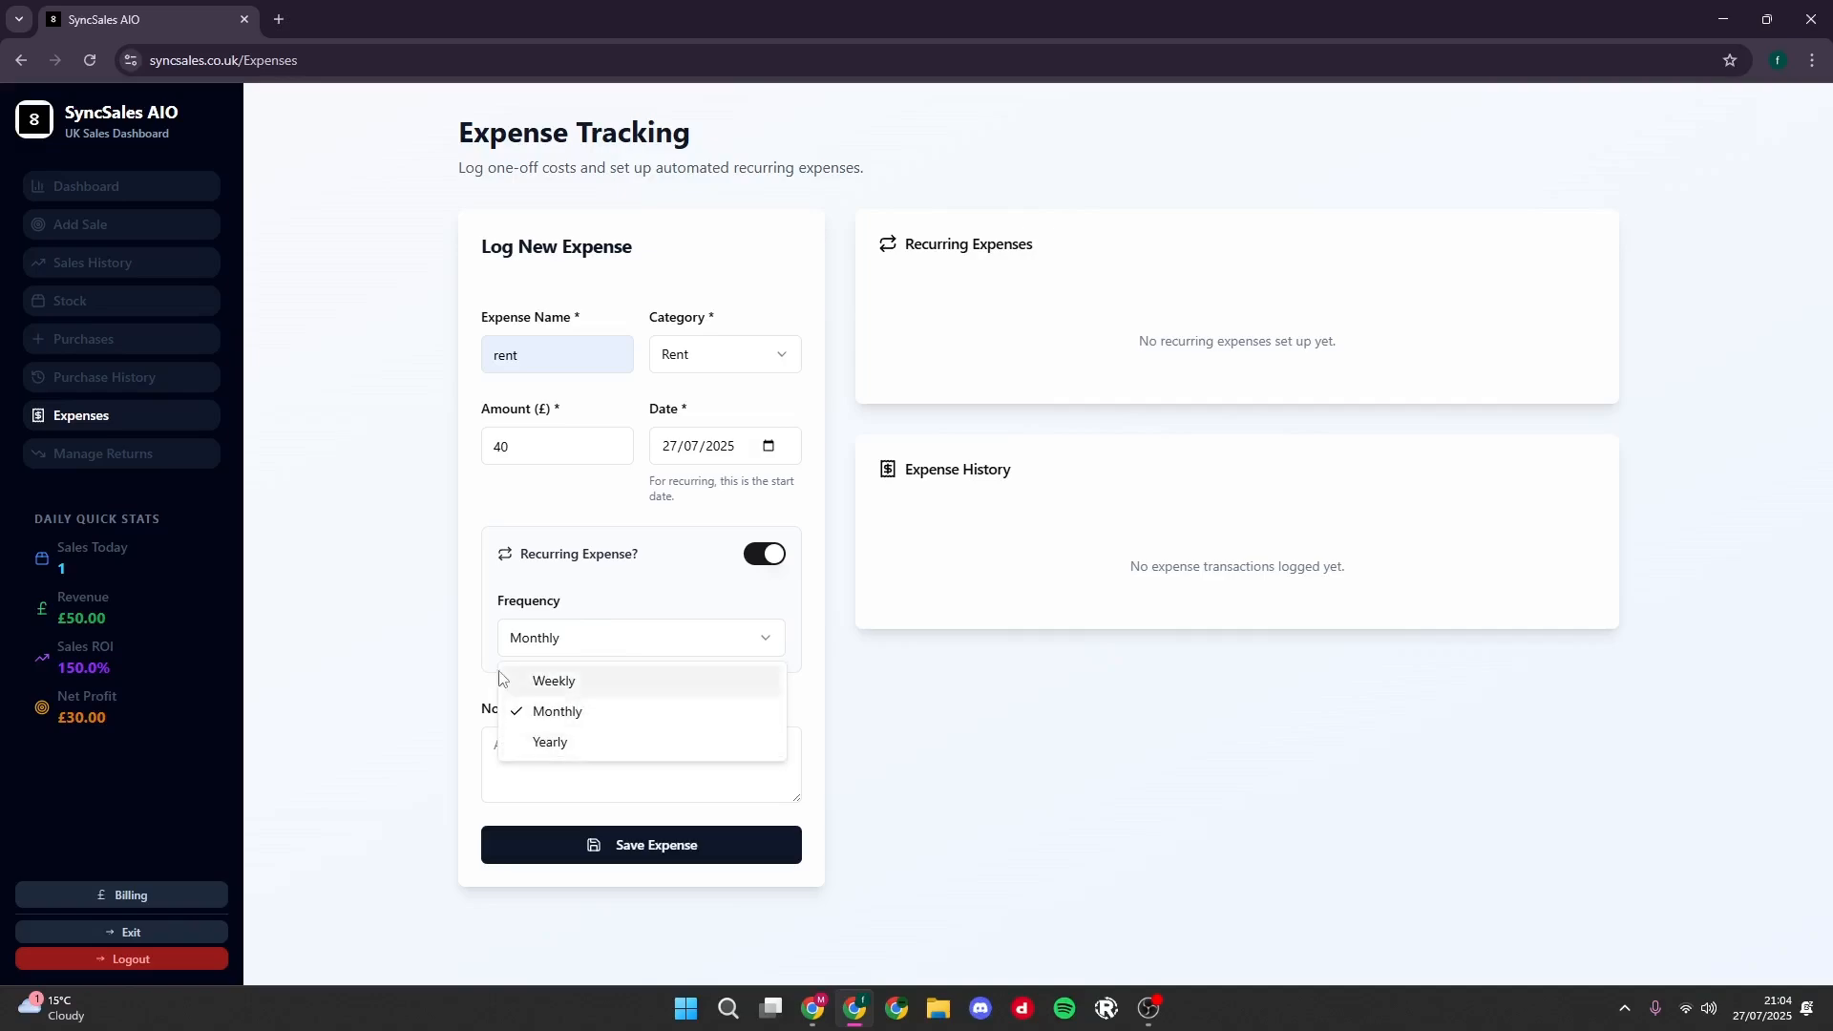
{"action": "left_click", "coordinate": [530, 711]}
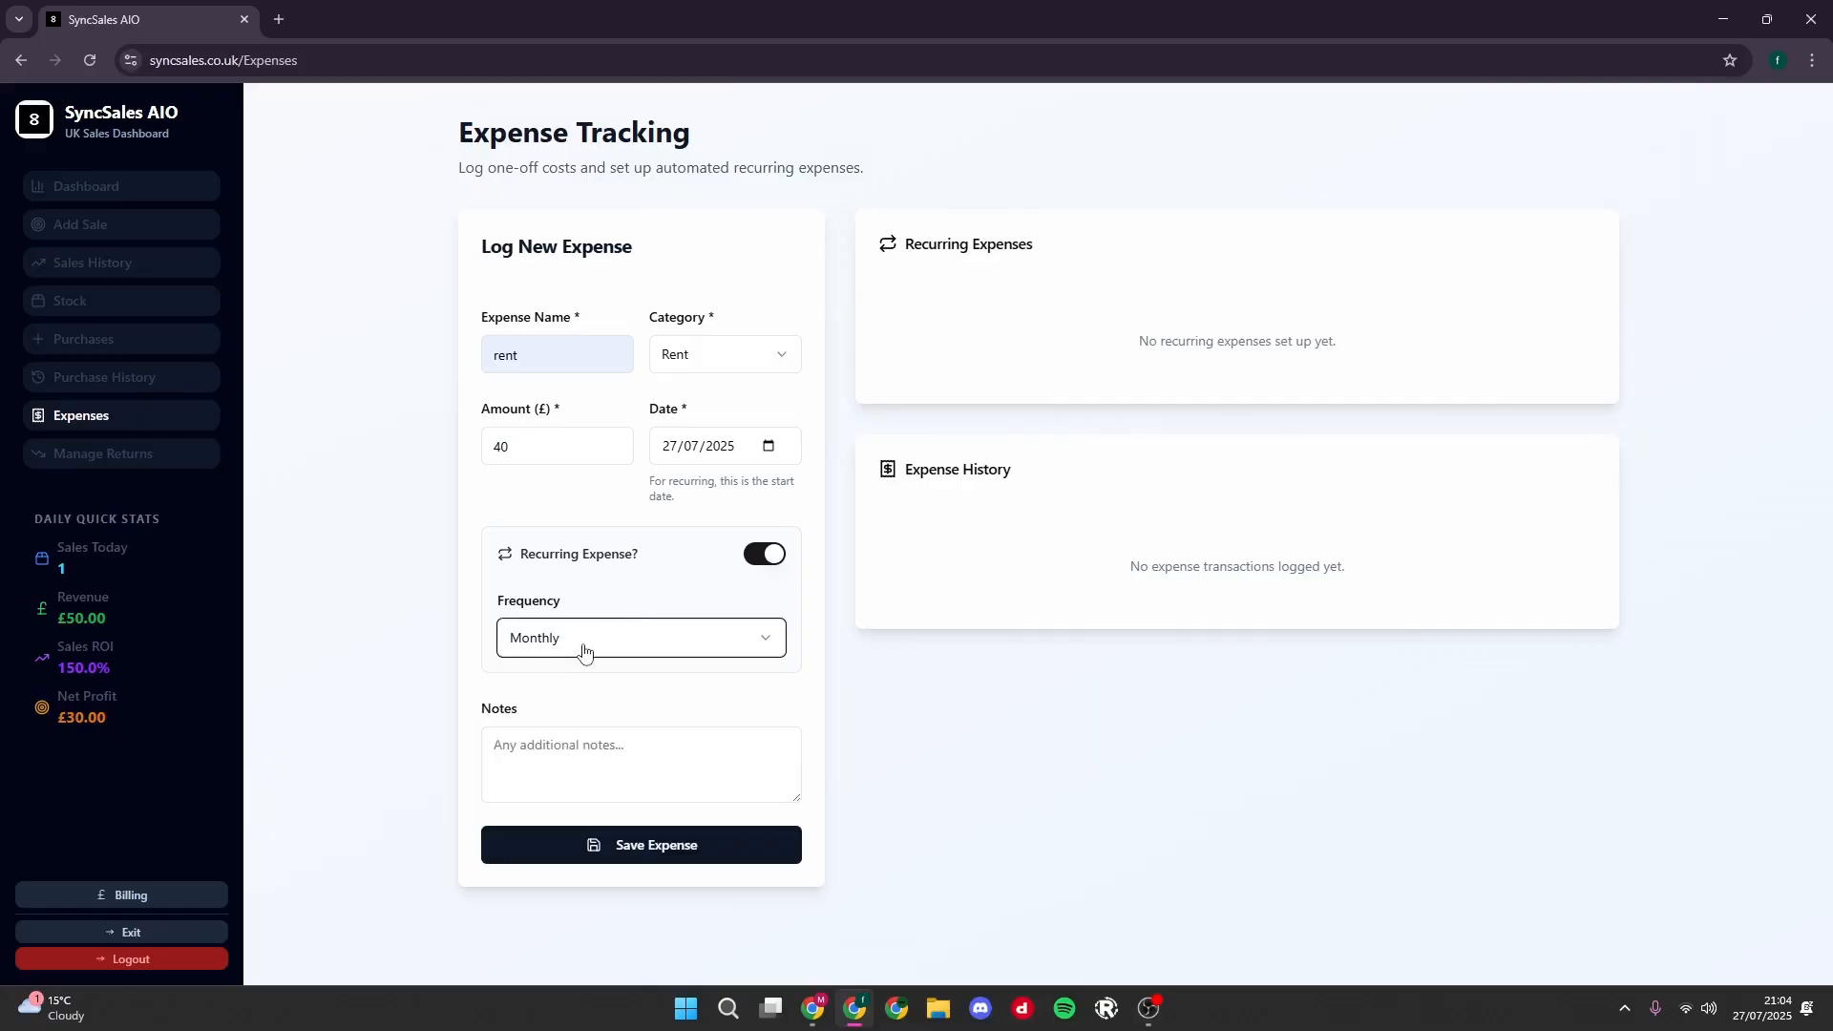
{"action": "left_click", "coordinate": [537, 743]}
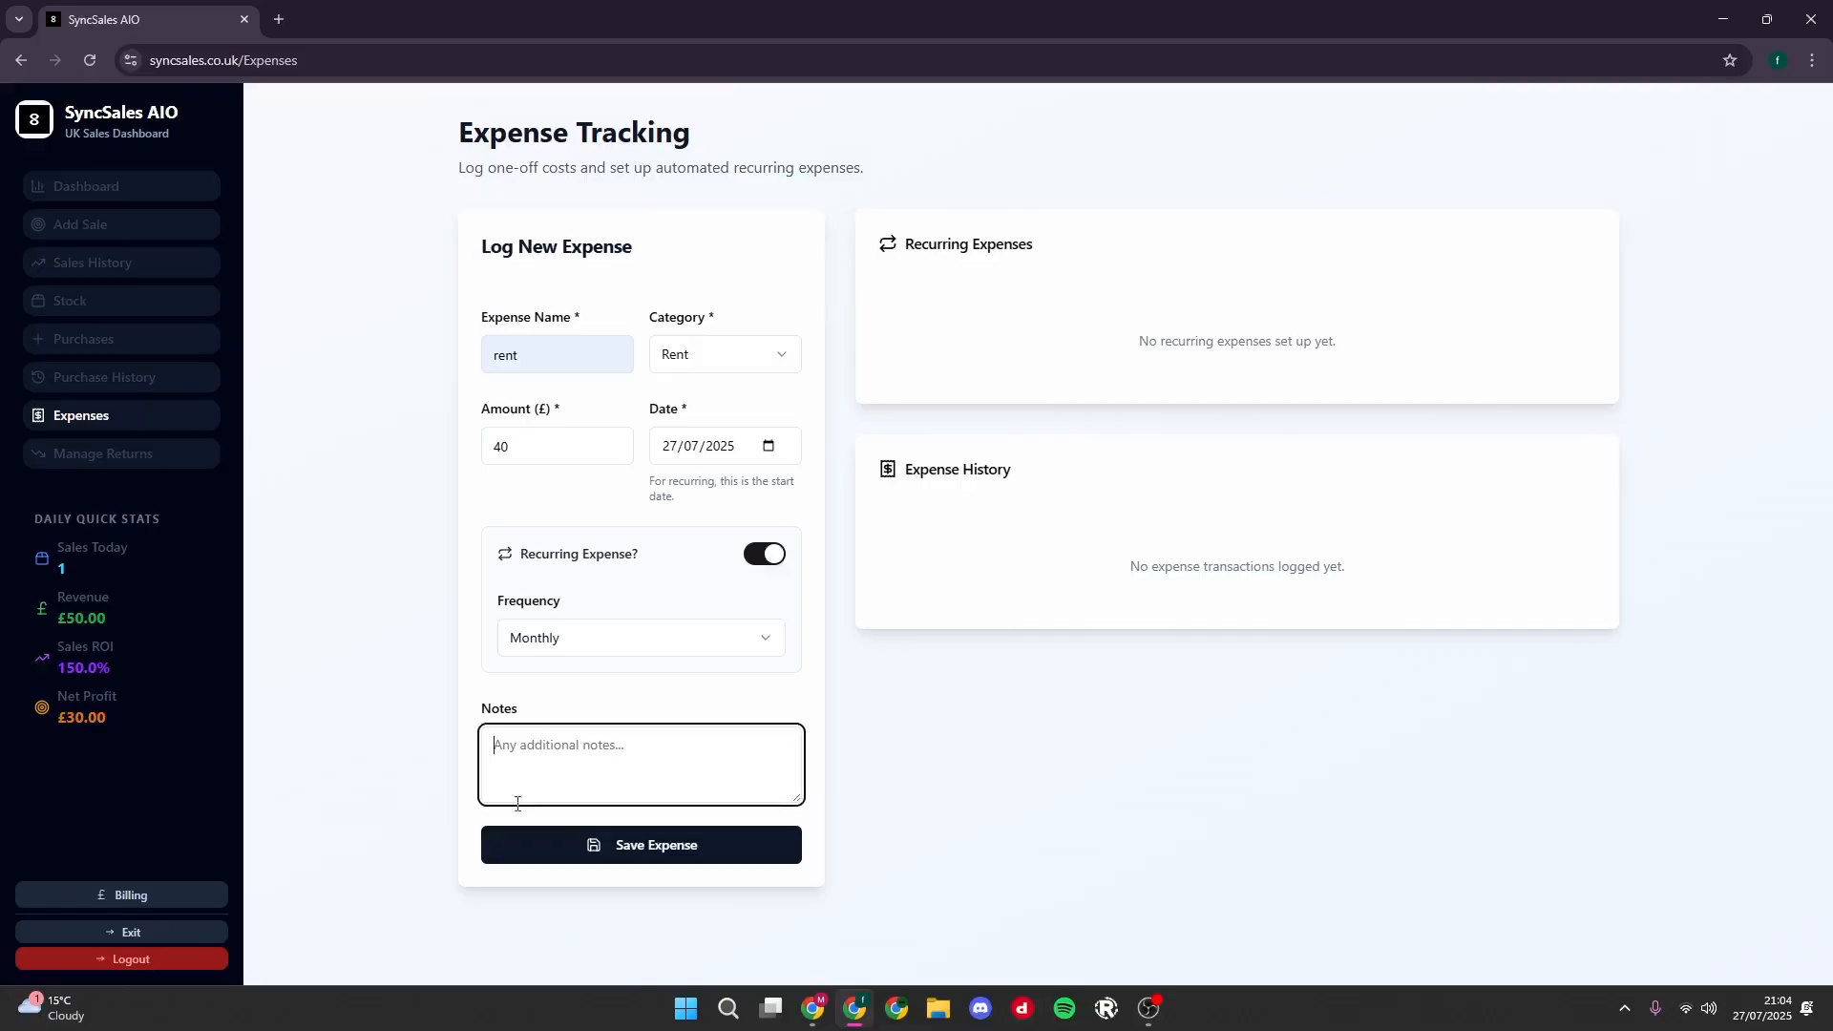
{"action": "left_click", "coordinate": [635, 847]}
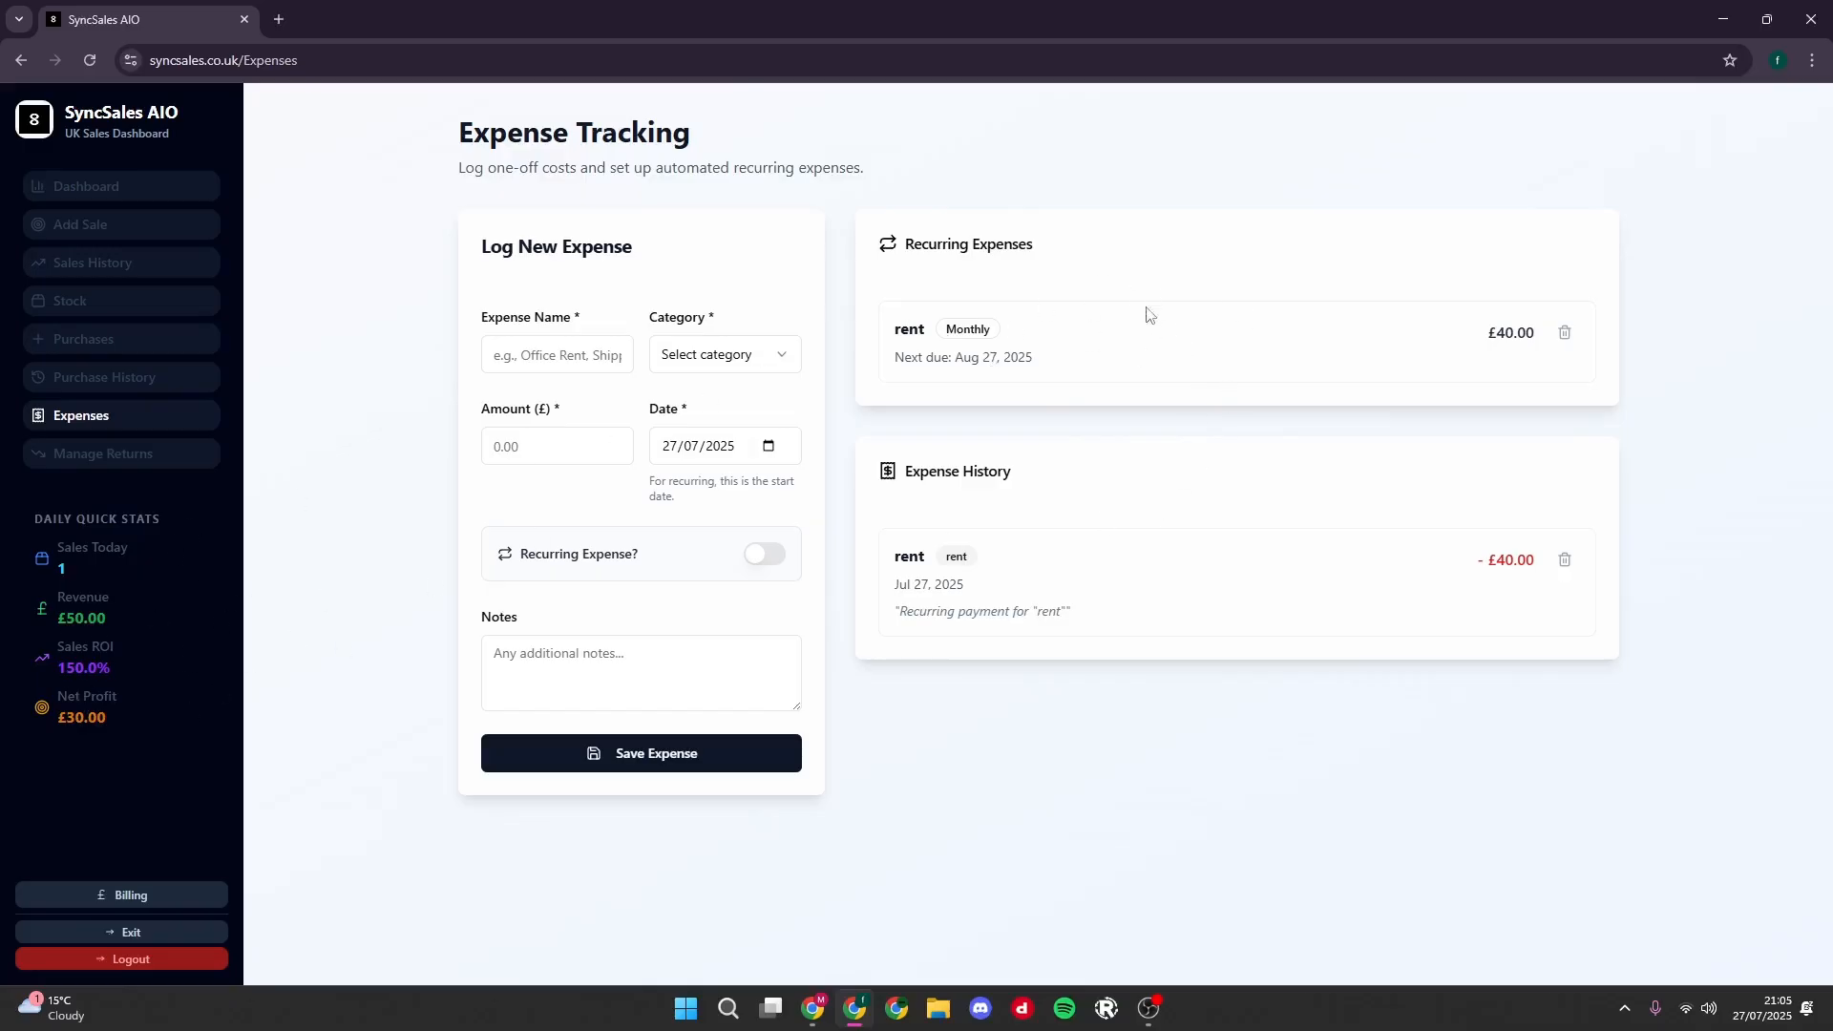
- Examine the recurring rent's next due date and the dashboard's net profit
{"action": "left_click_drag", "start_coordinate": [1038, 365], "coordinate": [969, 356]}
{"action": "triple_click", "coordinate": [982, 360]}
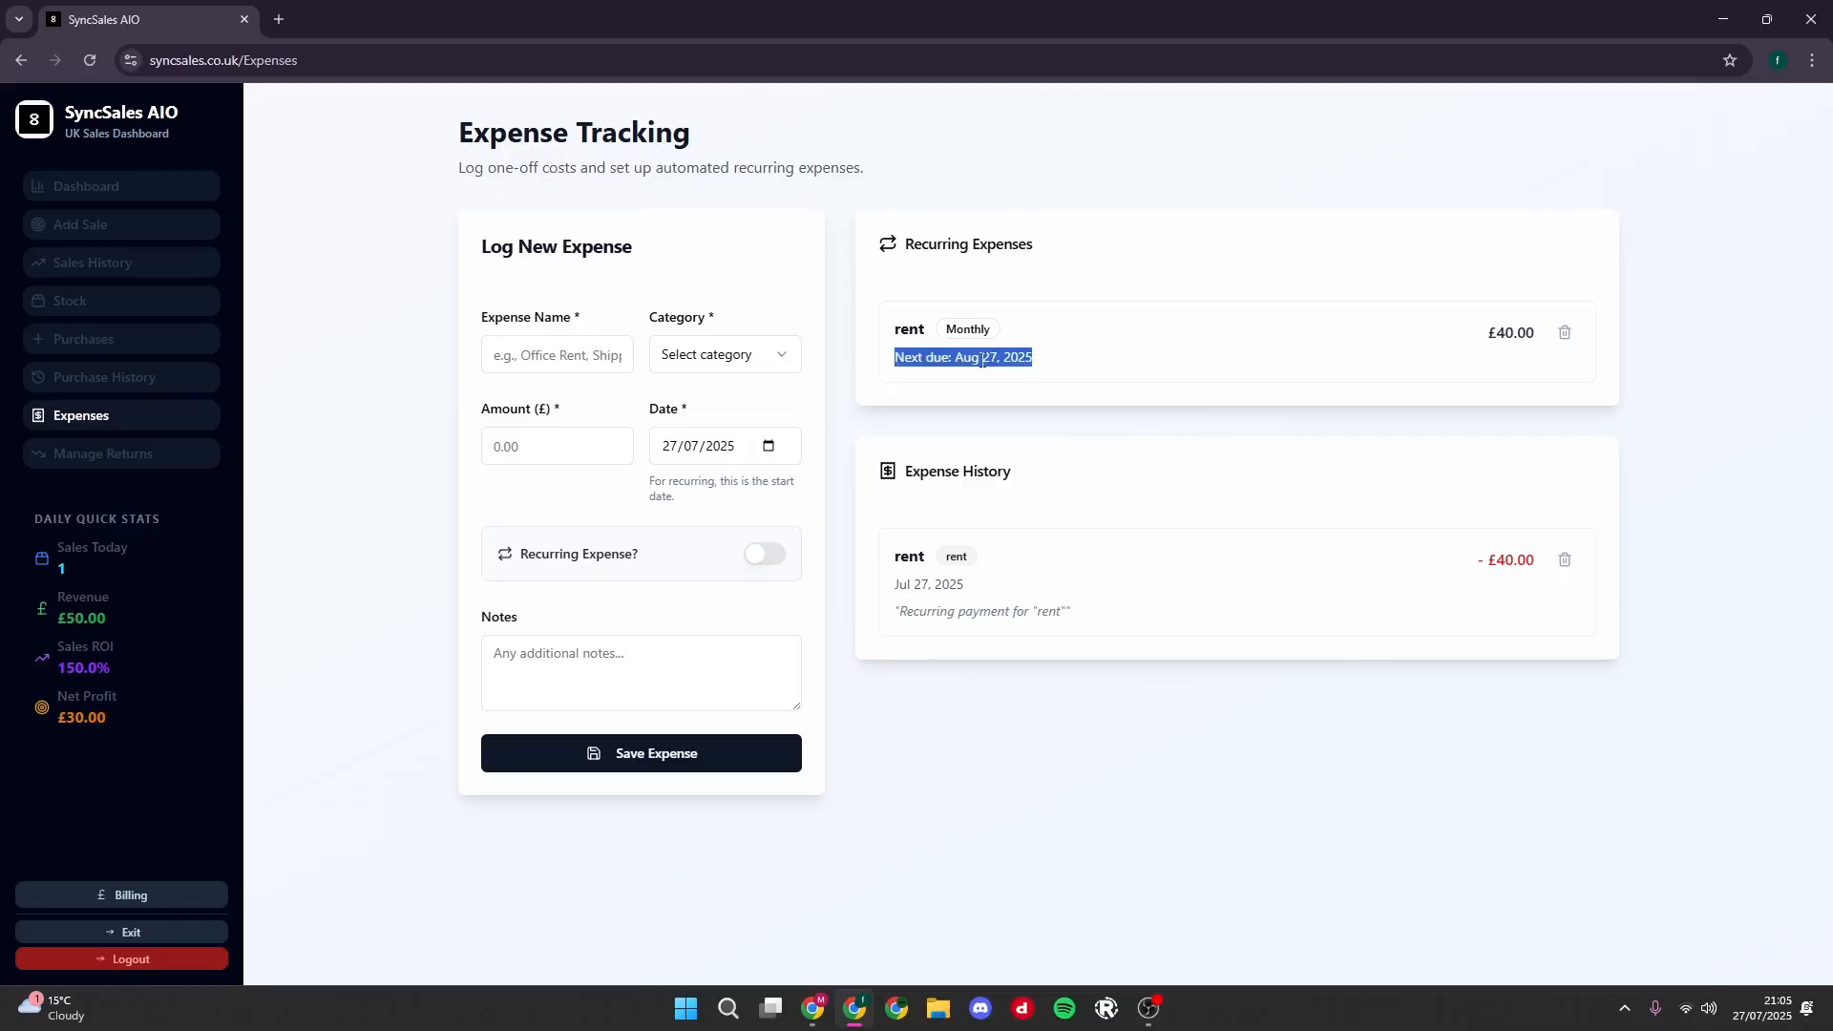
{"action": "left_click", "coordinate": [99, 194]}
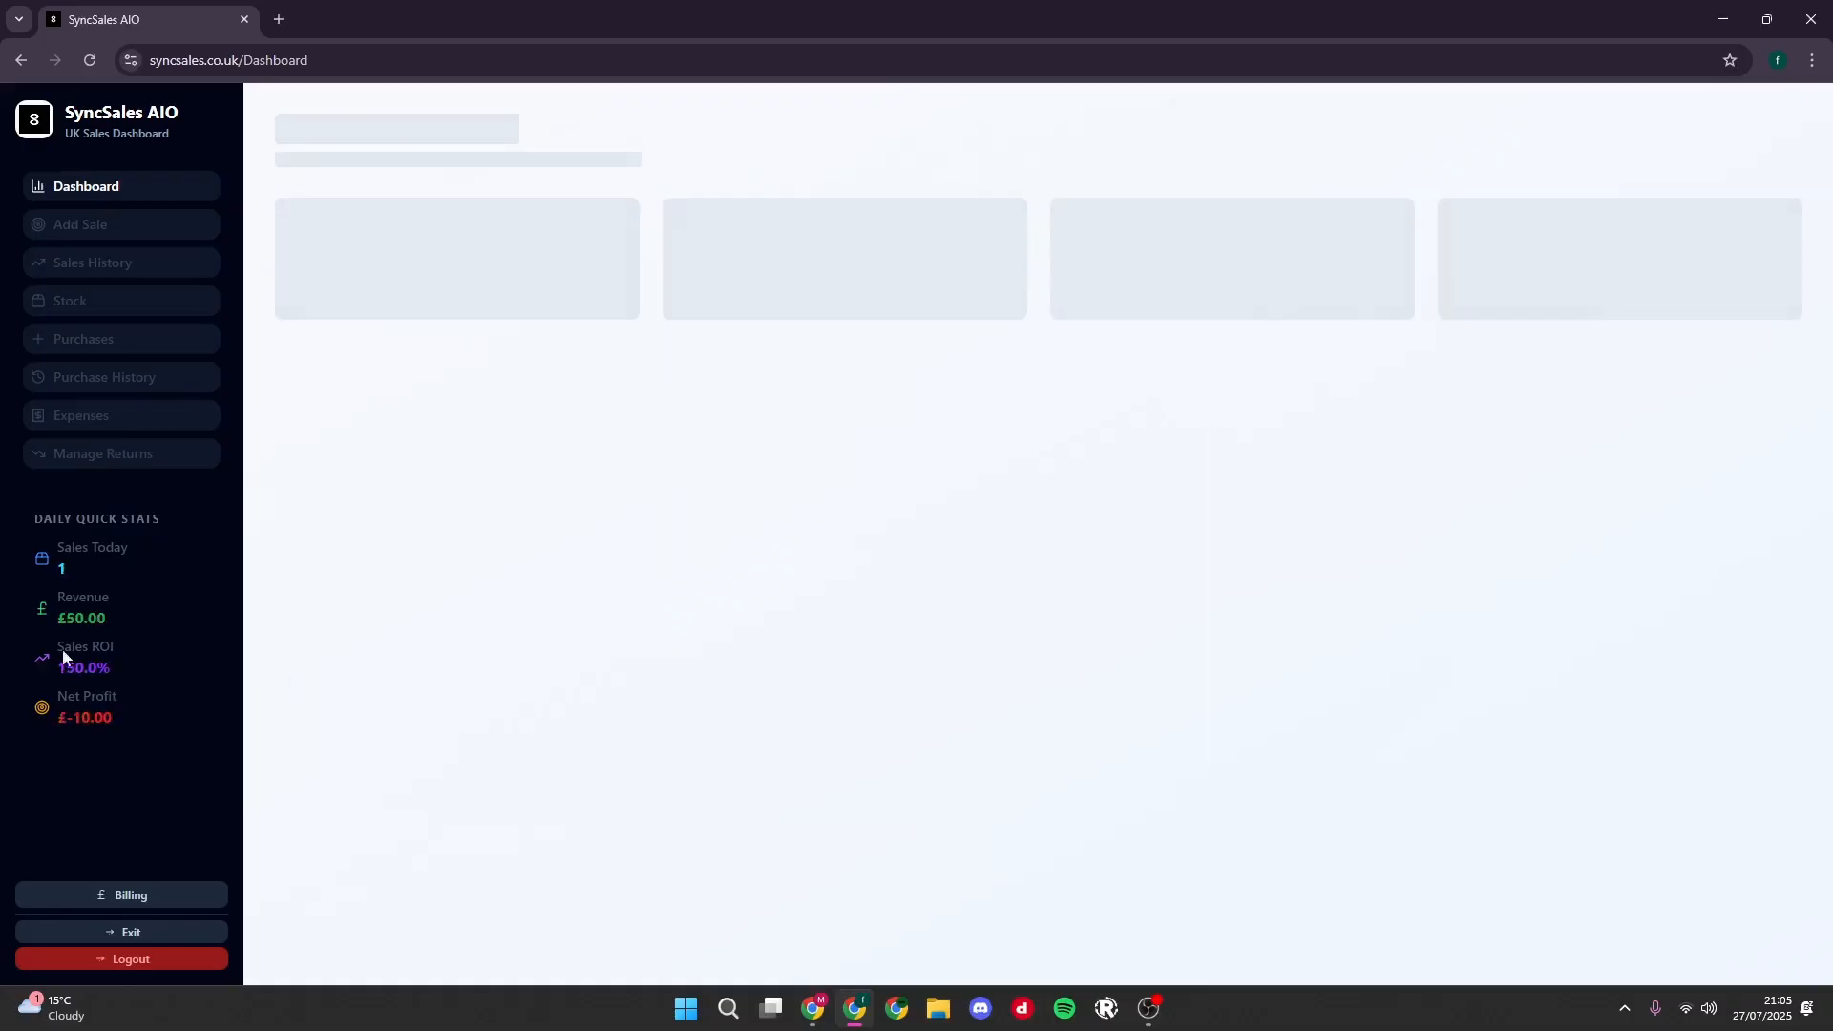
{"action": "double_click", "coordinate": [783, 317]}
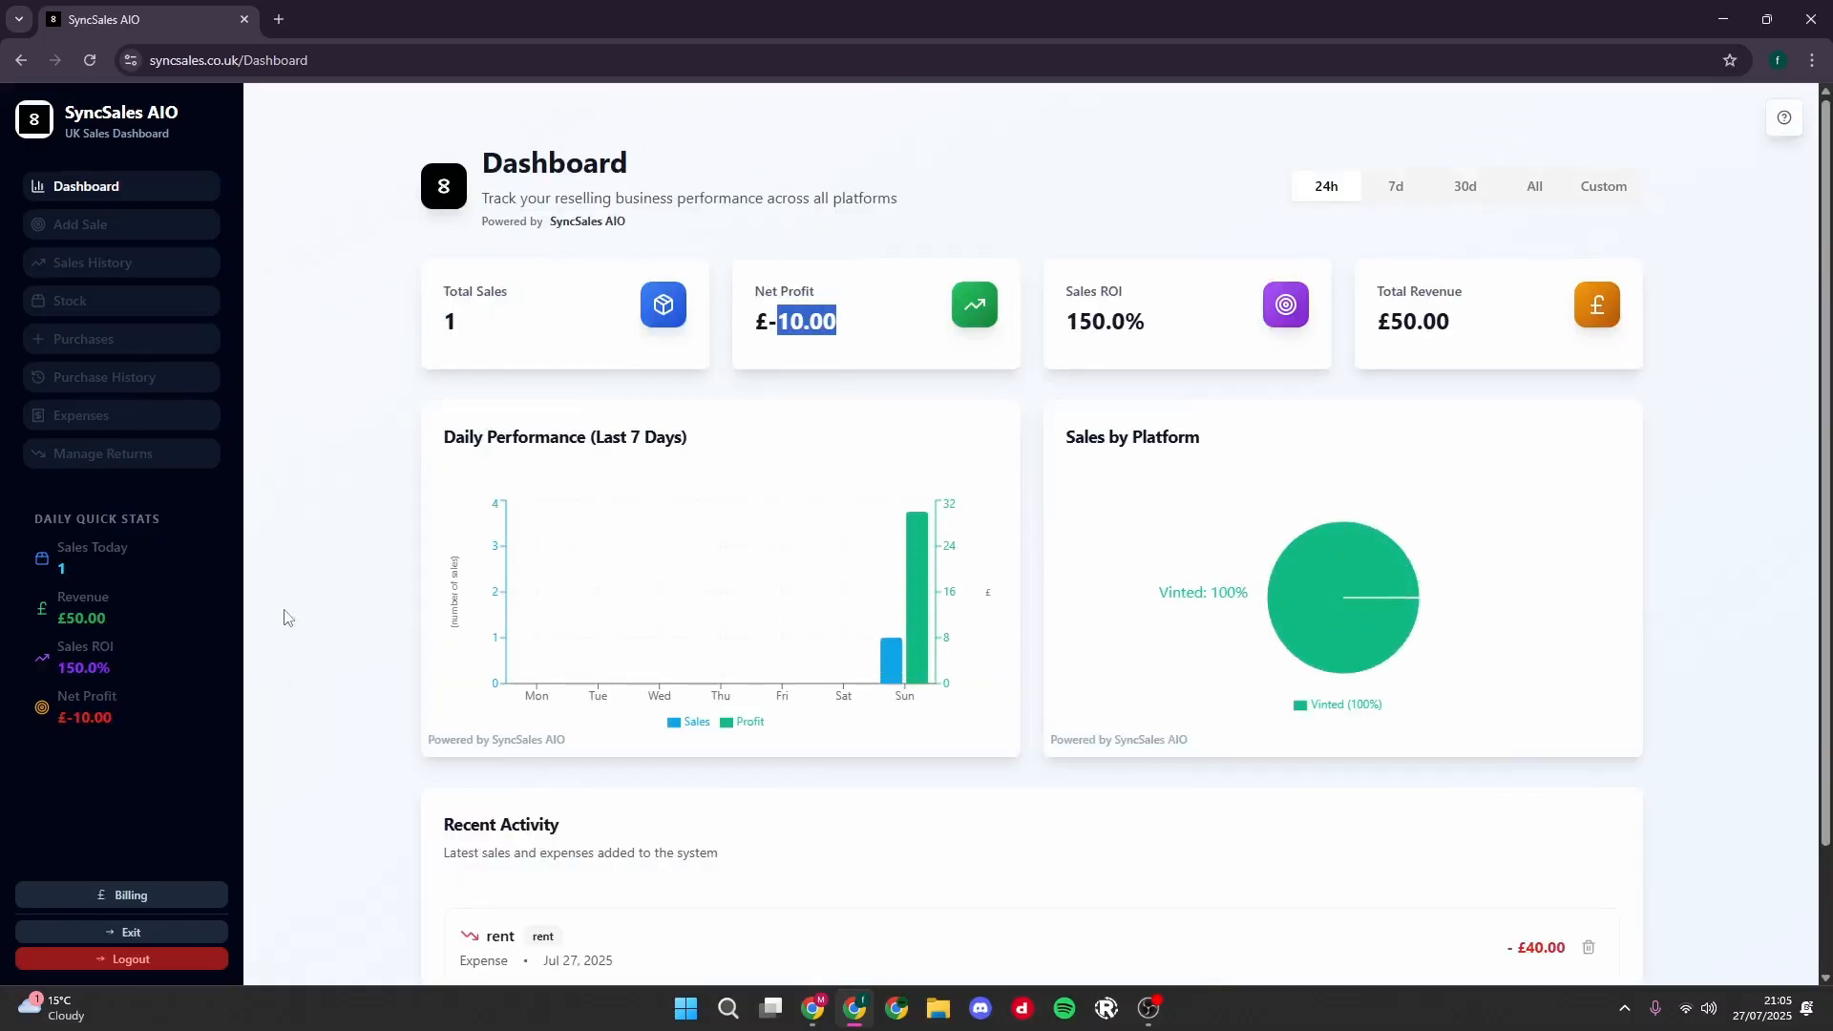
{"action": "left_click", "coordinate": [445, 556]}
- Delete the rent expense from the dashboard's recent activity and confirm the deletion
{"action": "scroll", "coordinate": [1376, 770], "scroll_direction": "down", "scroll_amount": 2}
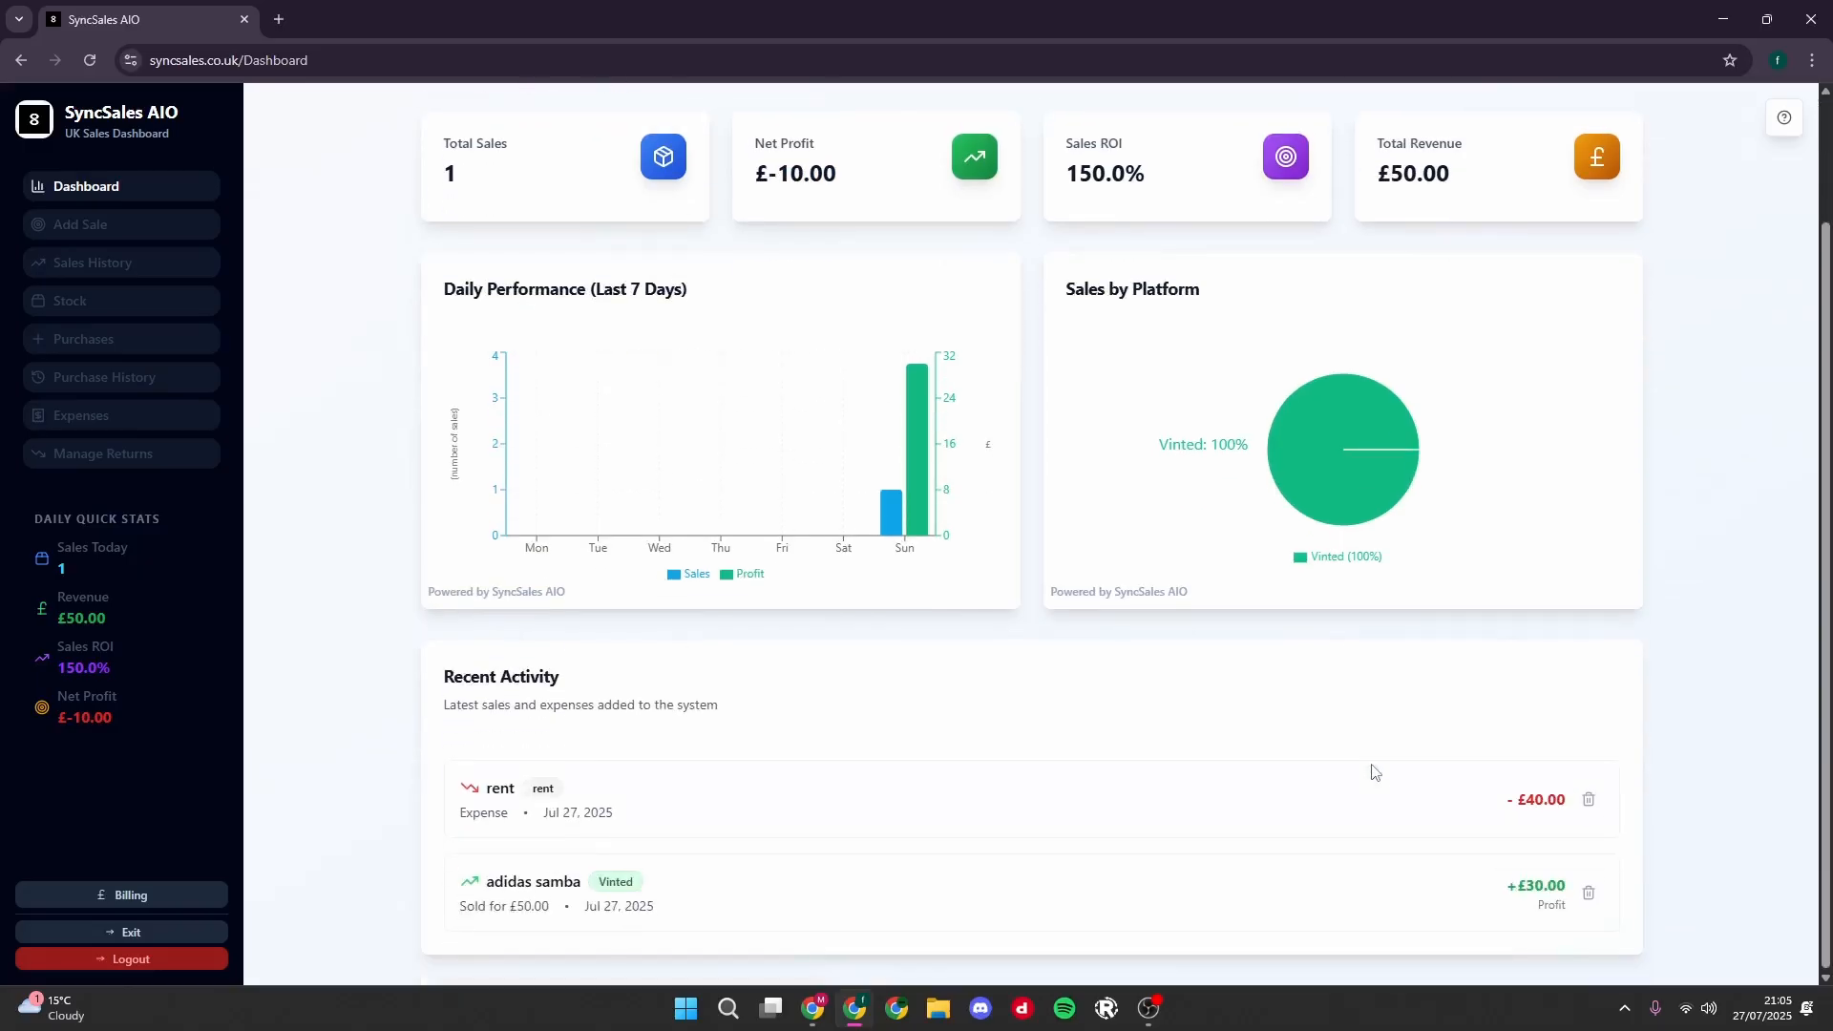
{"action": "left_click", "coordinate": [1588, 801]}
{"action": "left_click", "coordinate": [1075, 576]}
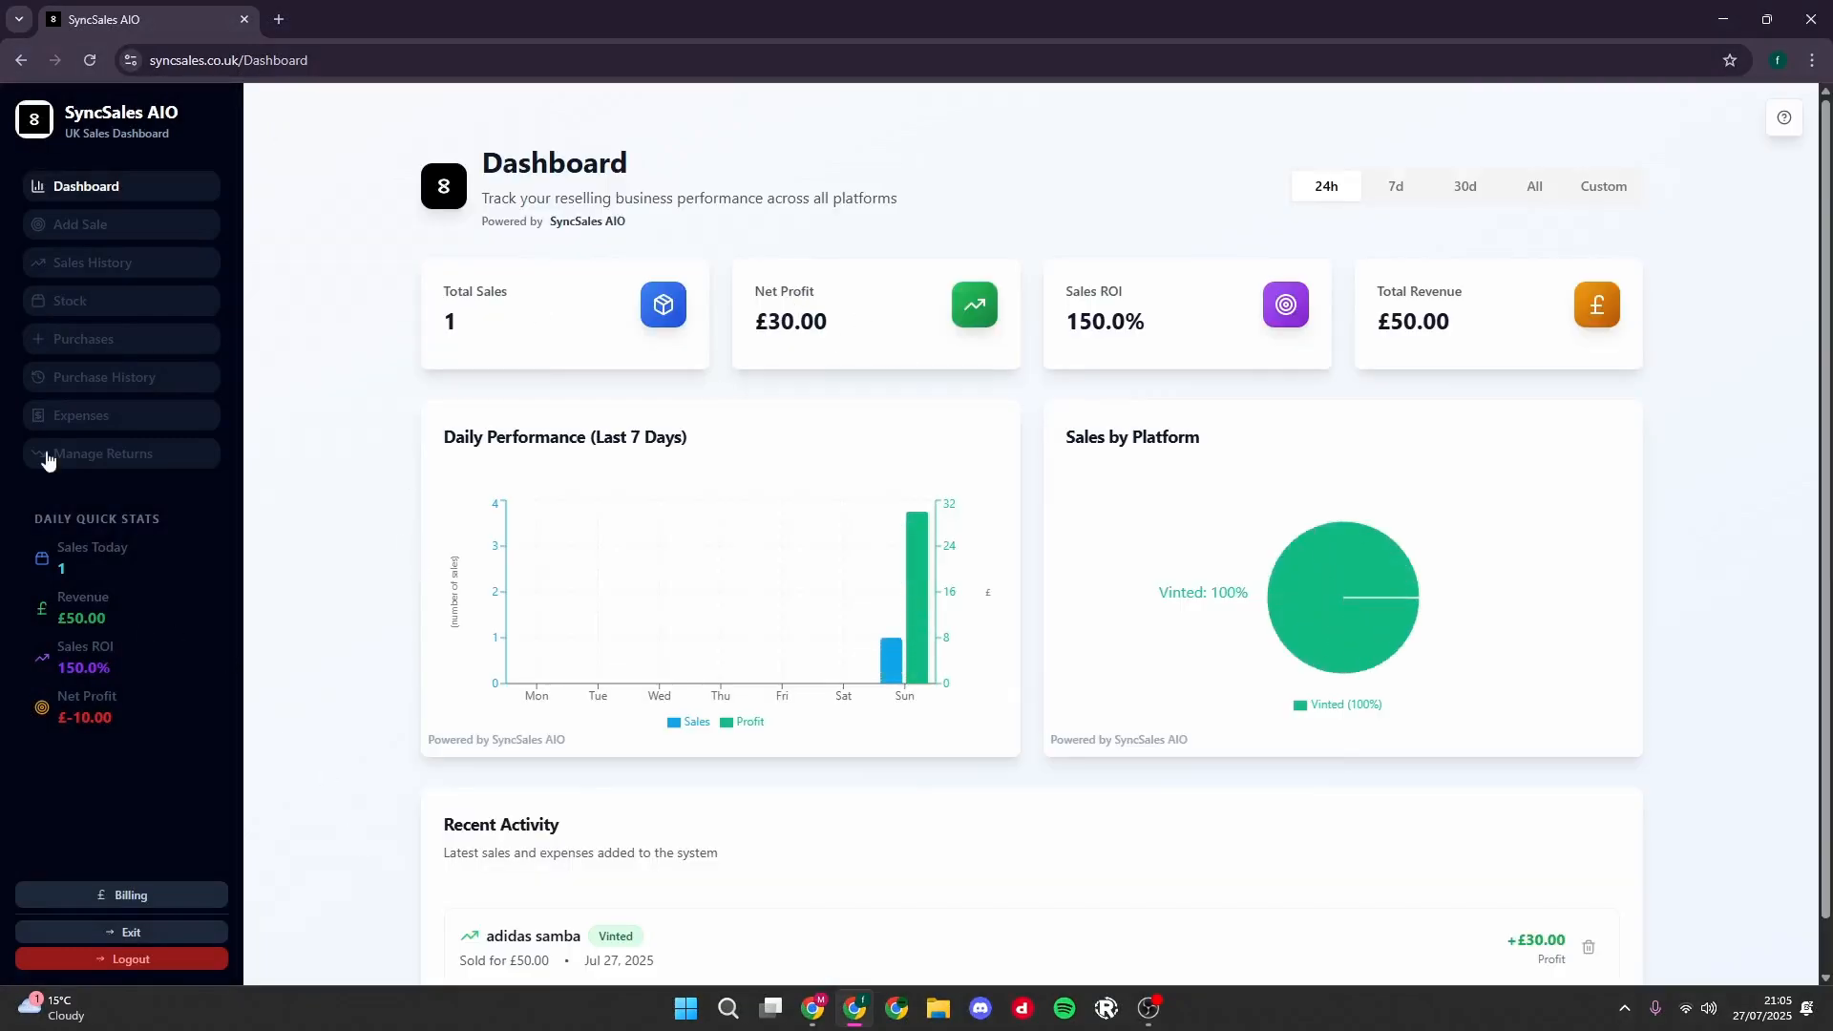
- Check the recurring rent's next due date on the expenses page and return to the dashboard
{"action": "left_click", "coordinate": [86, 420]}
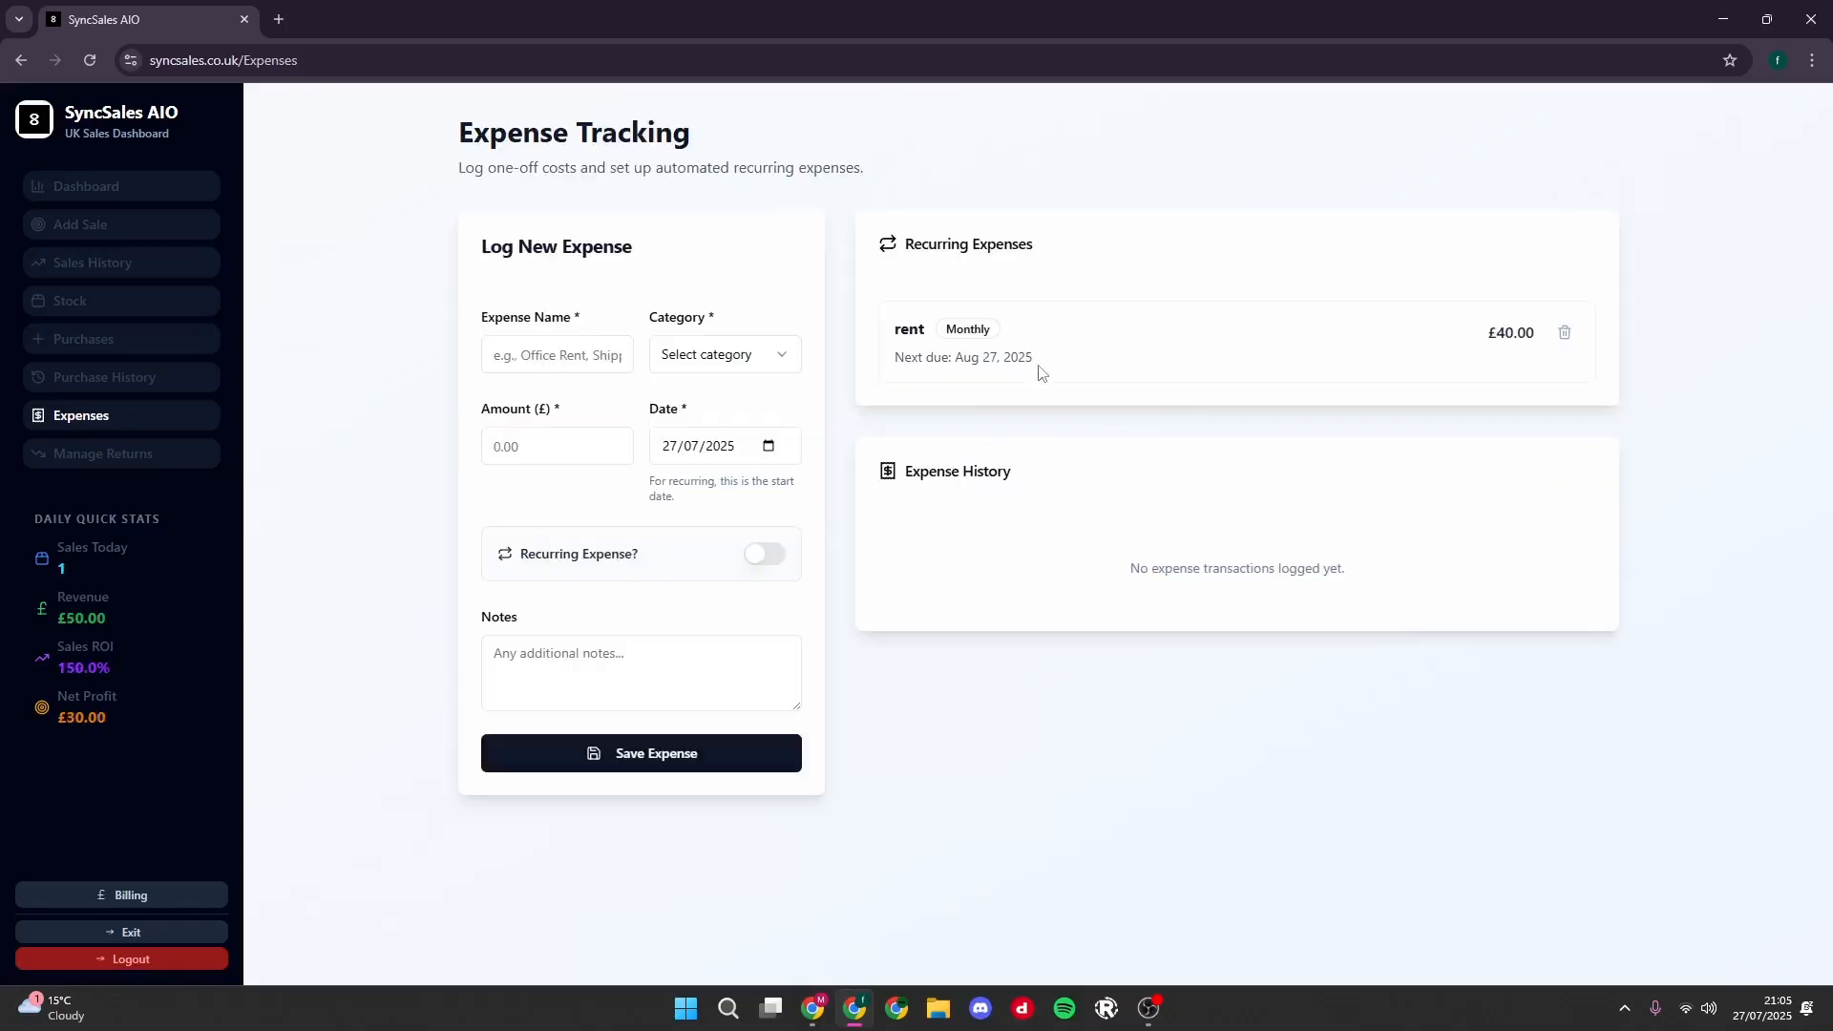
{"action": "left_click_drag", "start_coordinate": [1028, 357], "coordinate": [947, 361]}
{"action": "left_click", "coordinate": [1082, 490]}
{"action": "left_click", "coordinate": [108, 196]}
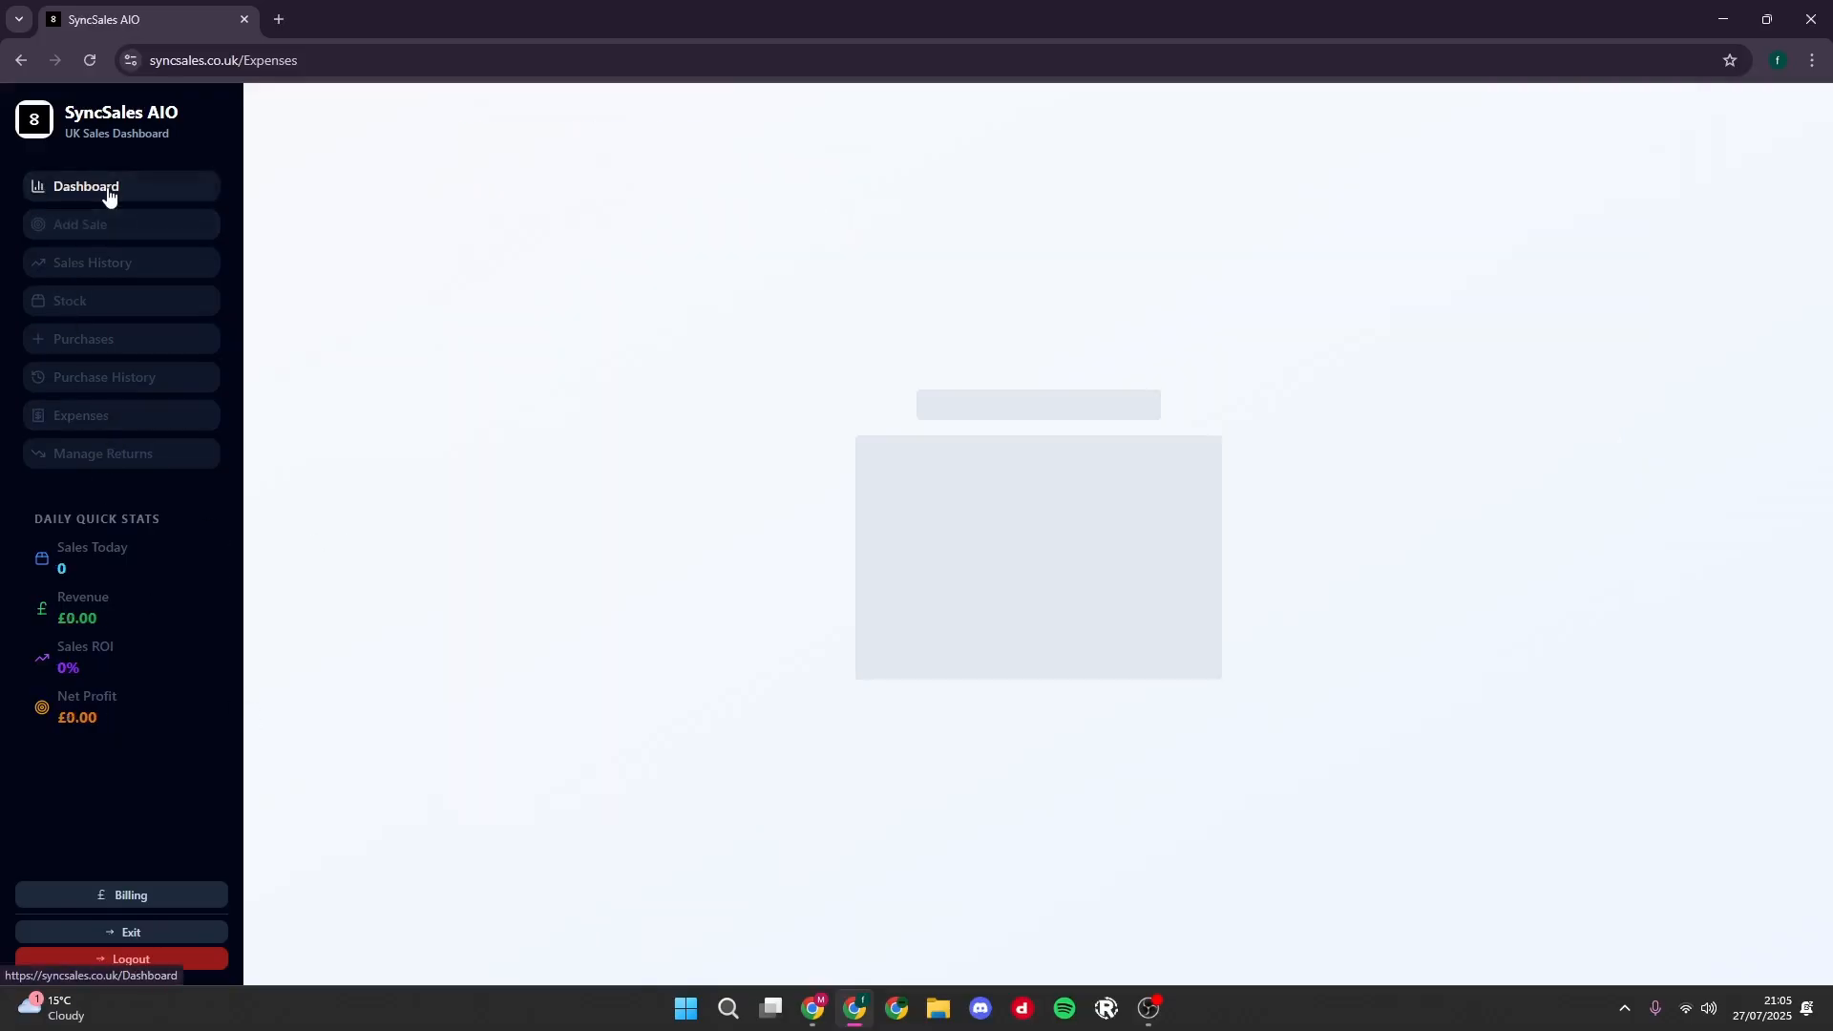
- Duplicate the adidas samba sale twice in the sales history and delete the original sale
{"action": "left_click", "coordinate": [104, 276]}
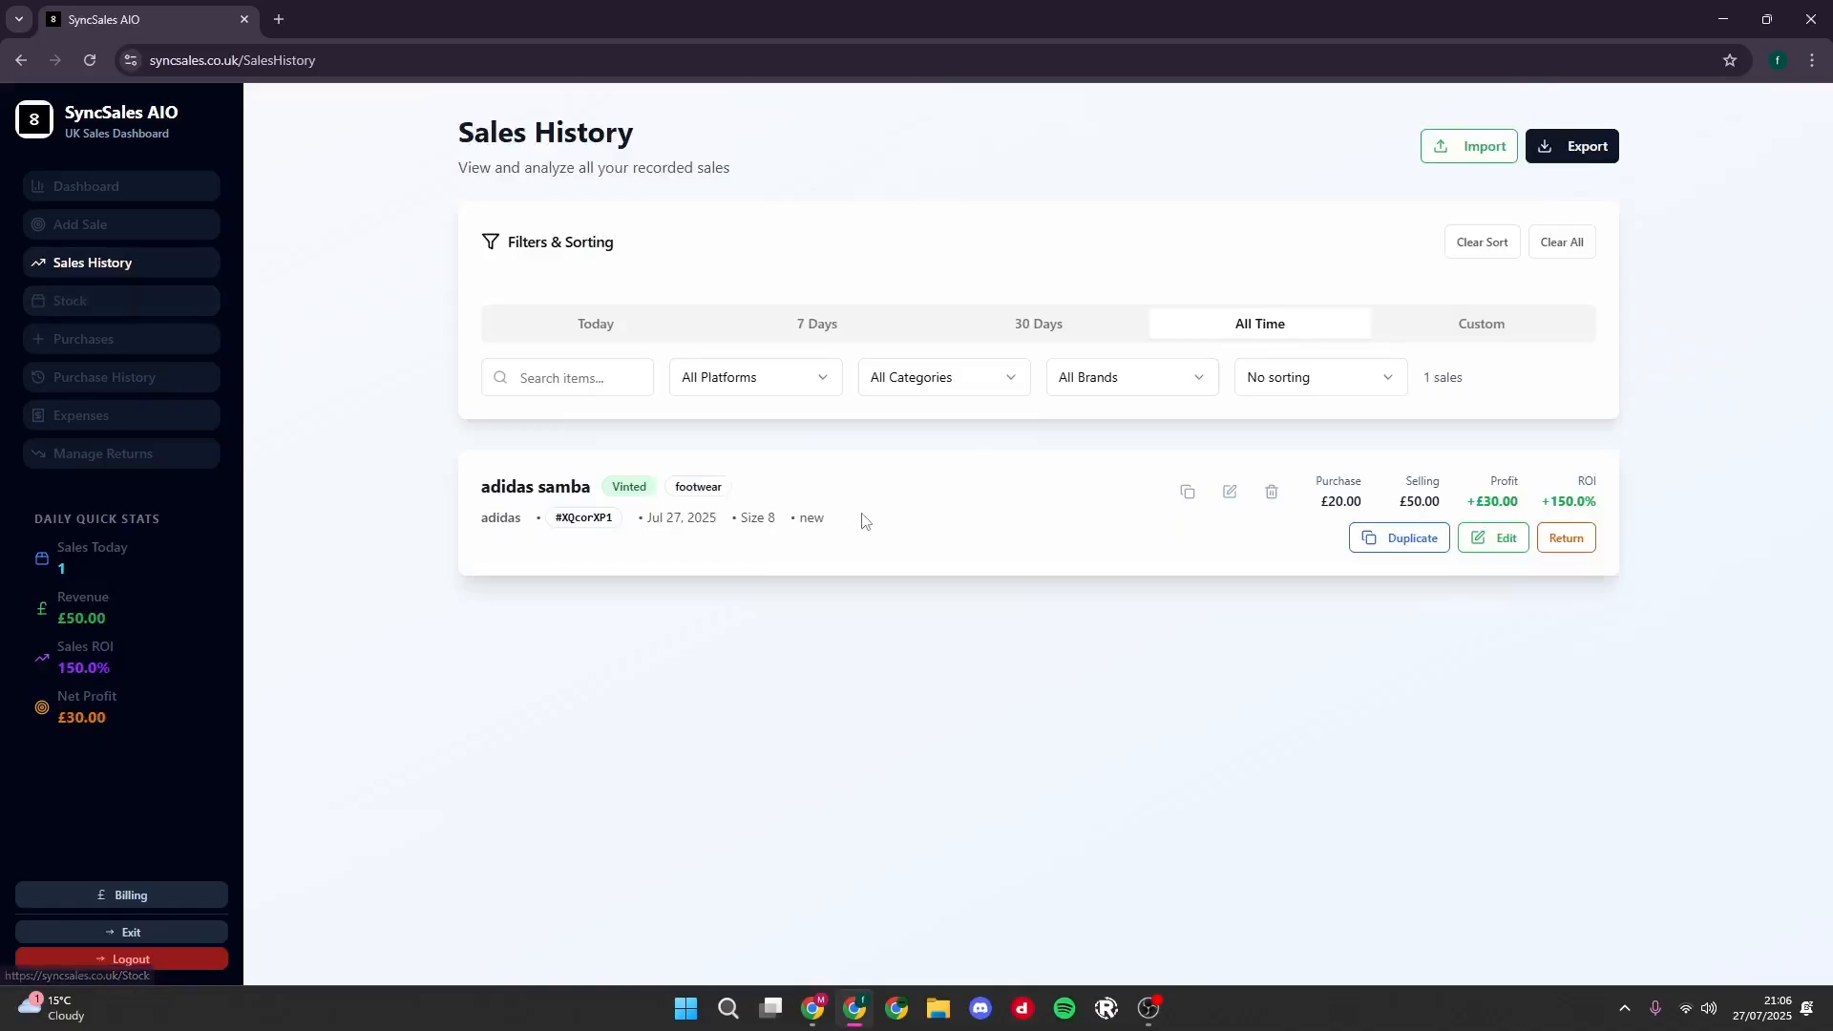
{"action": "left_click", "coordinate": [1180, 491]}
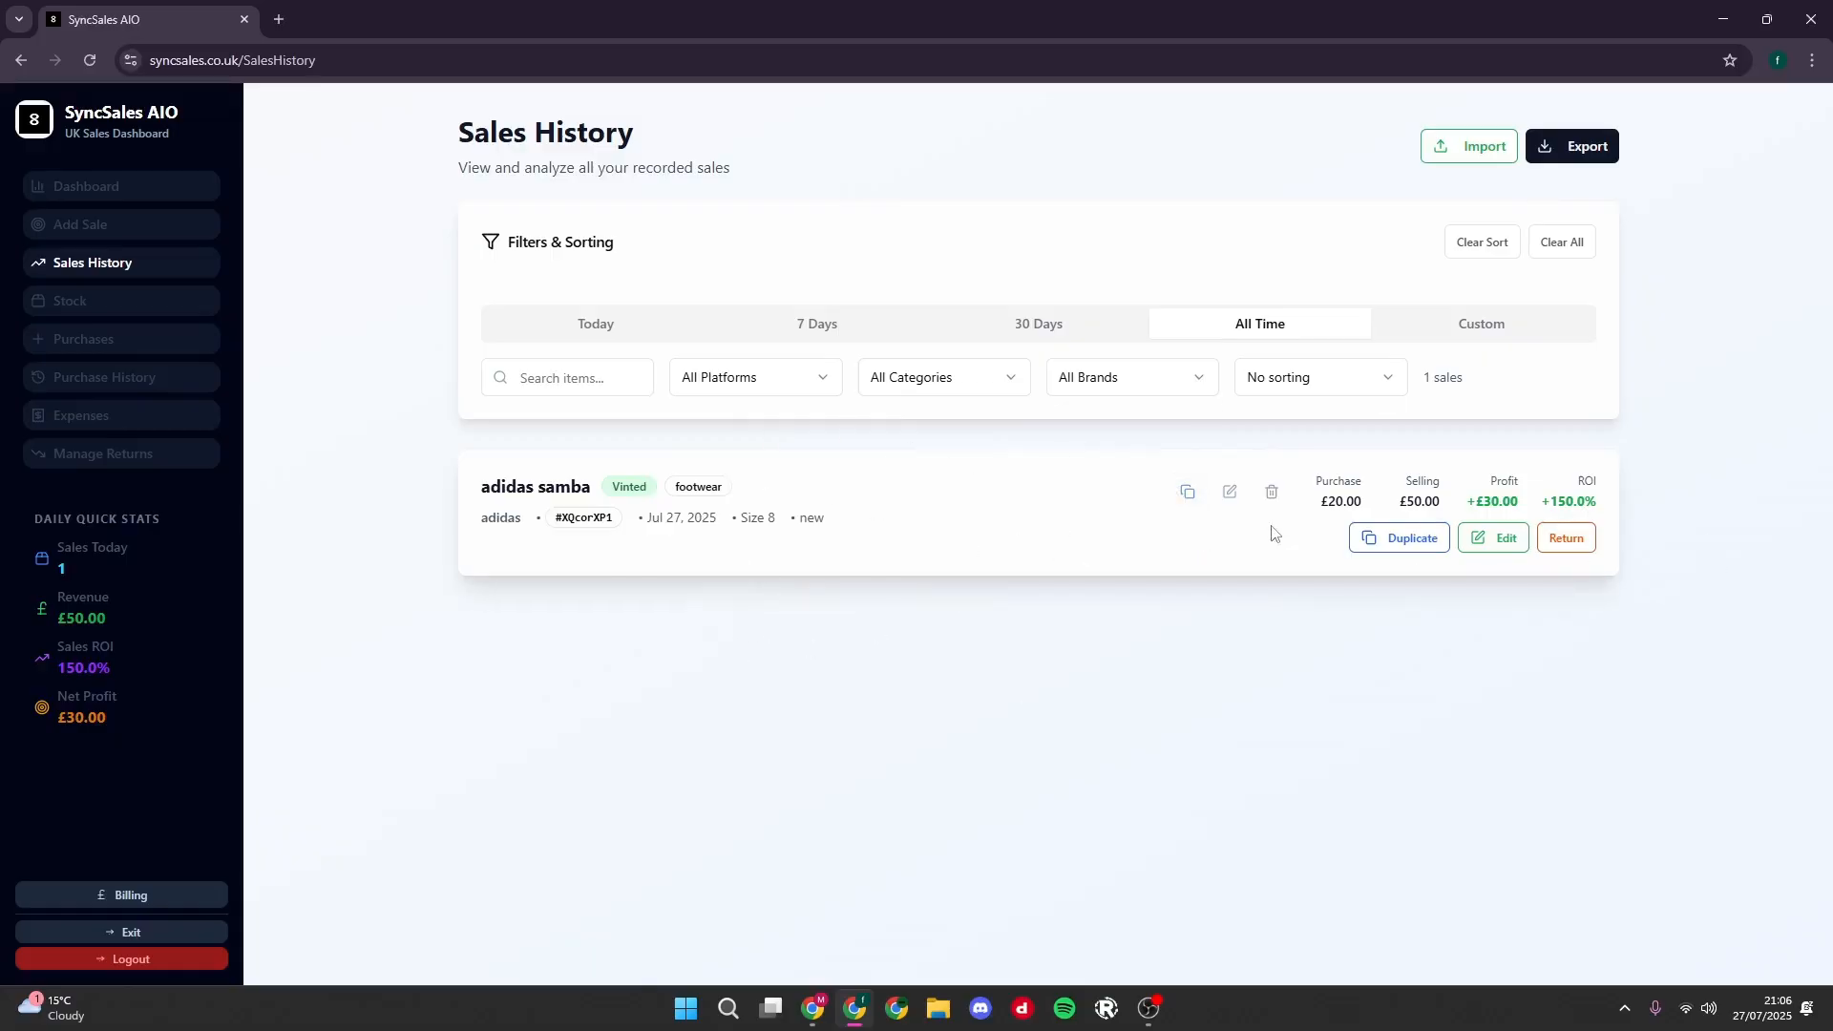
{"action": "left_click", "coordinate": [1187, 497]}
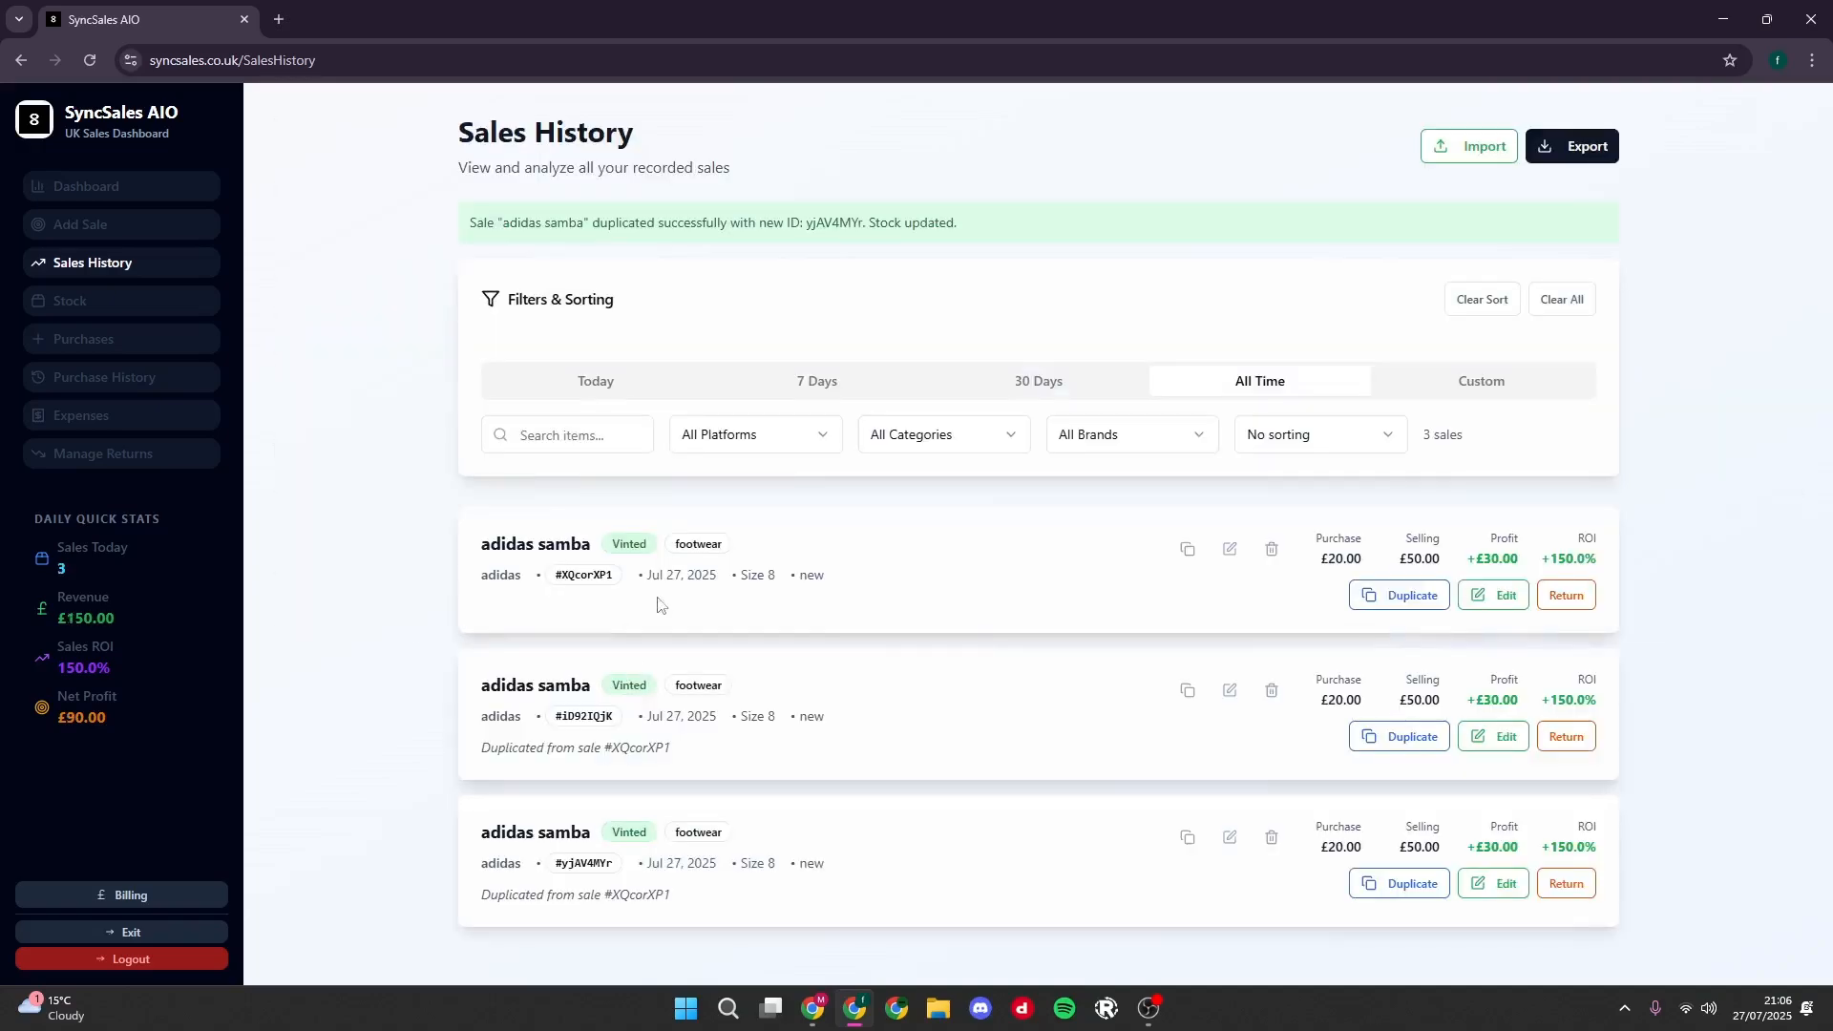
{"action": "left_click", "coordinate": [1272, 551]}
{"action": "left_click", "coordinate": [1090, 579]}
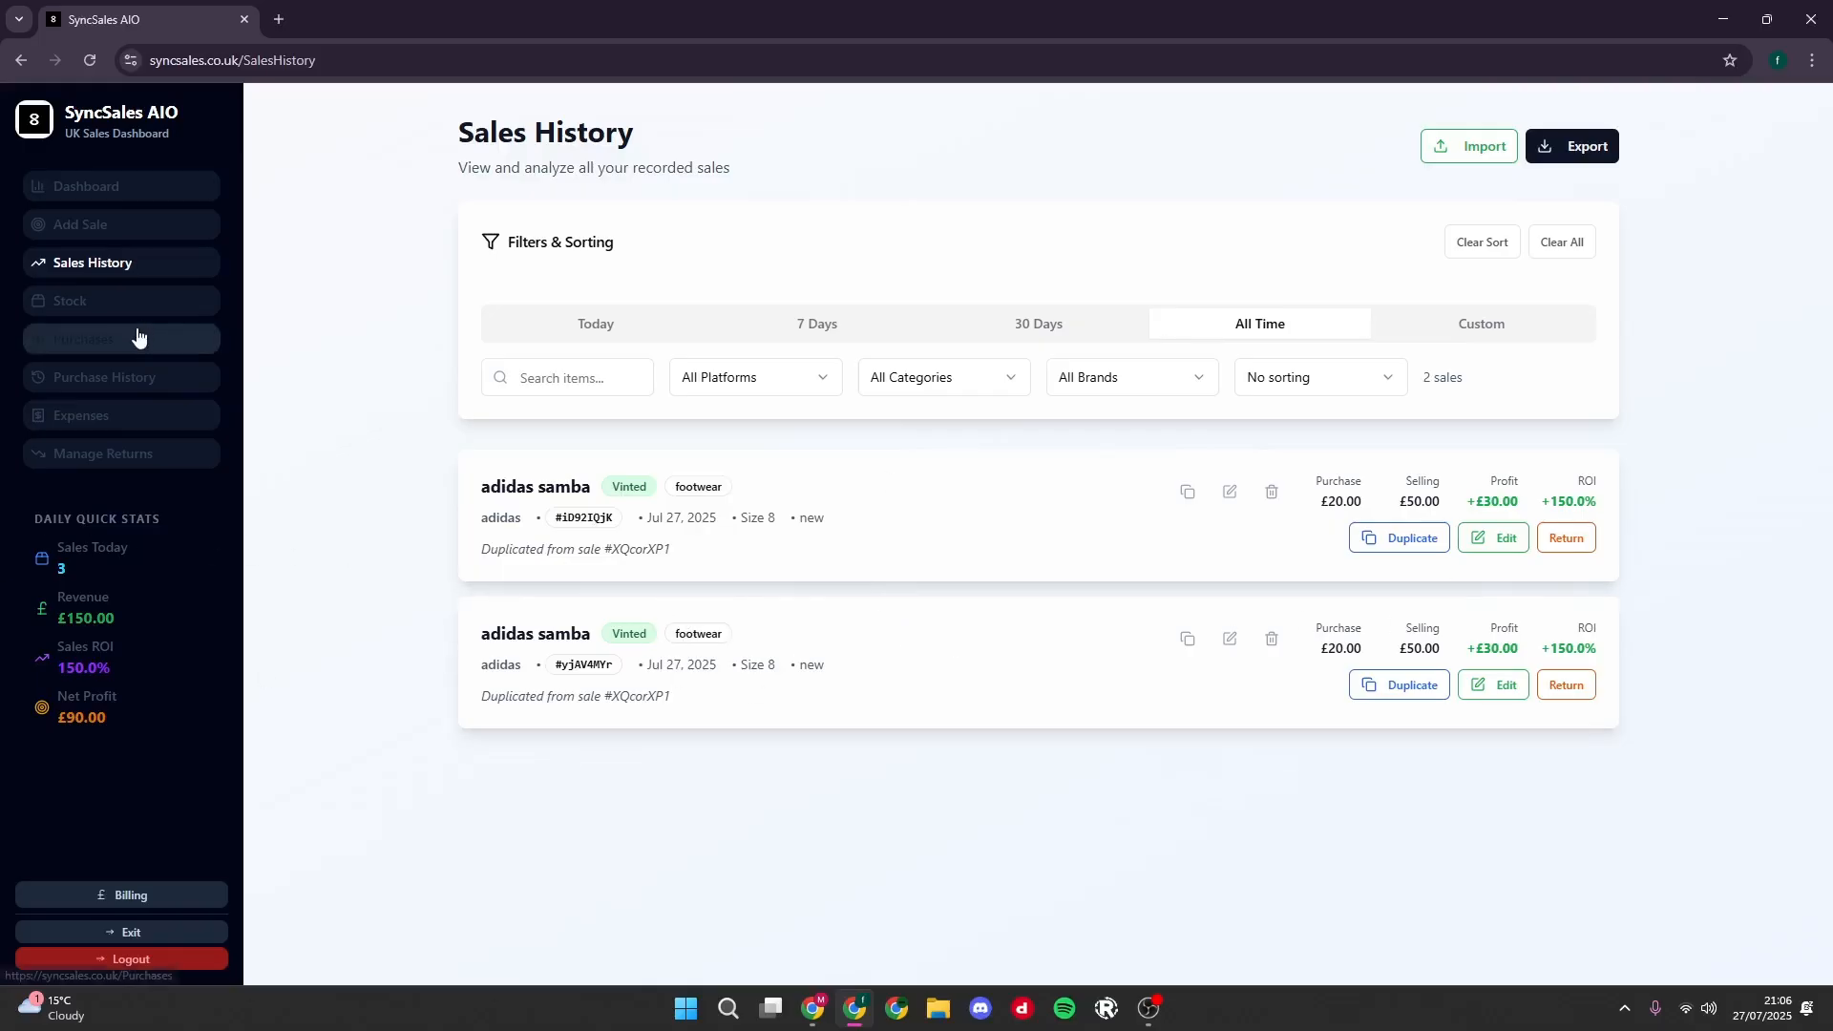
- Start a similar stock item from Nike air force with color Black and a purchase price of £70 per unit
{"action": "left_click", "coordinate": [130, 292]}
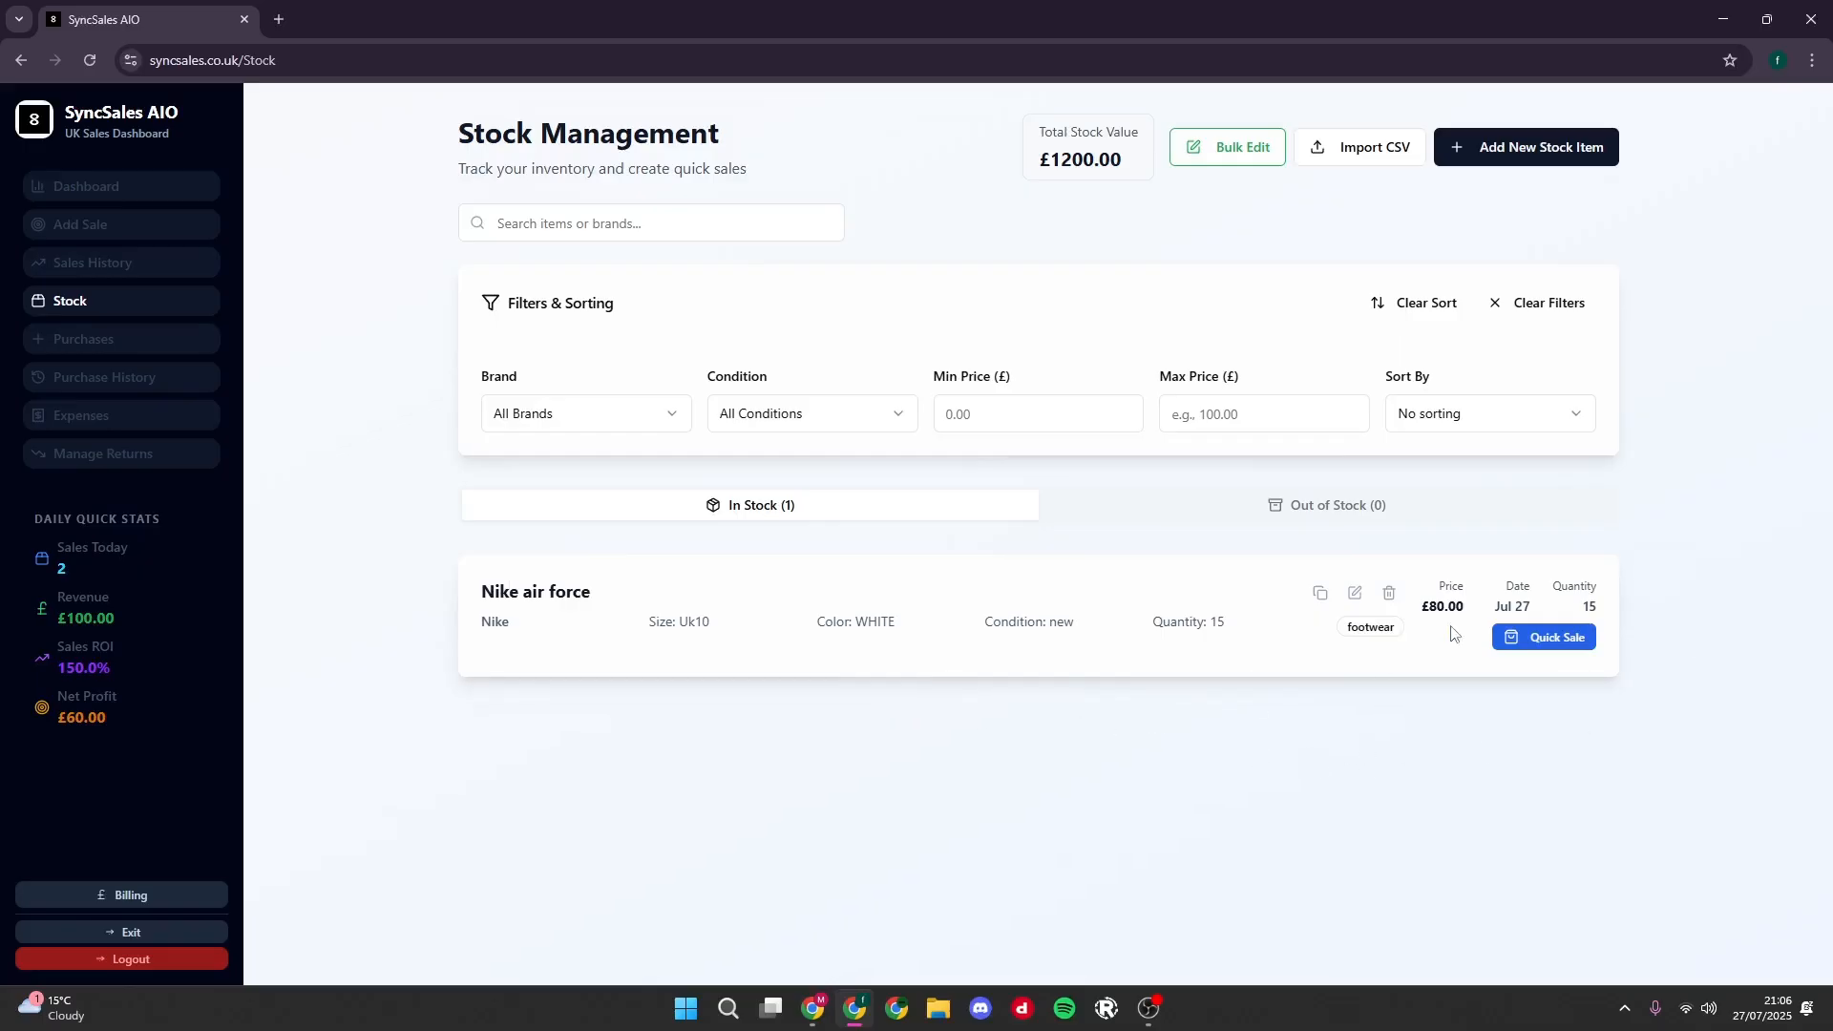
{"action": "left_click", "coordinate": [1321, 594]}
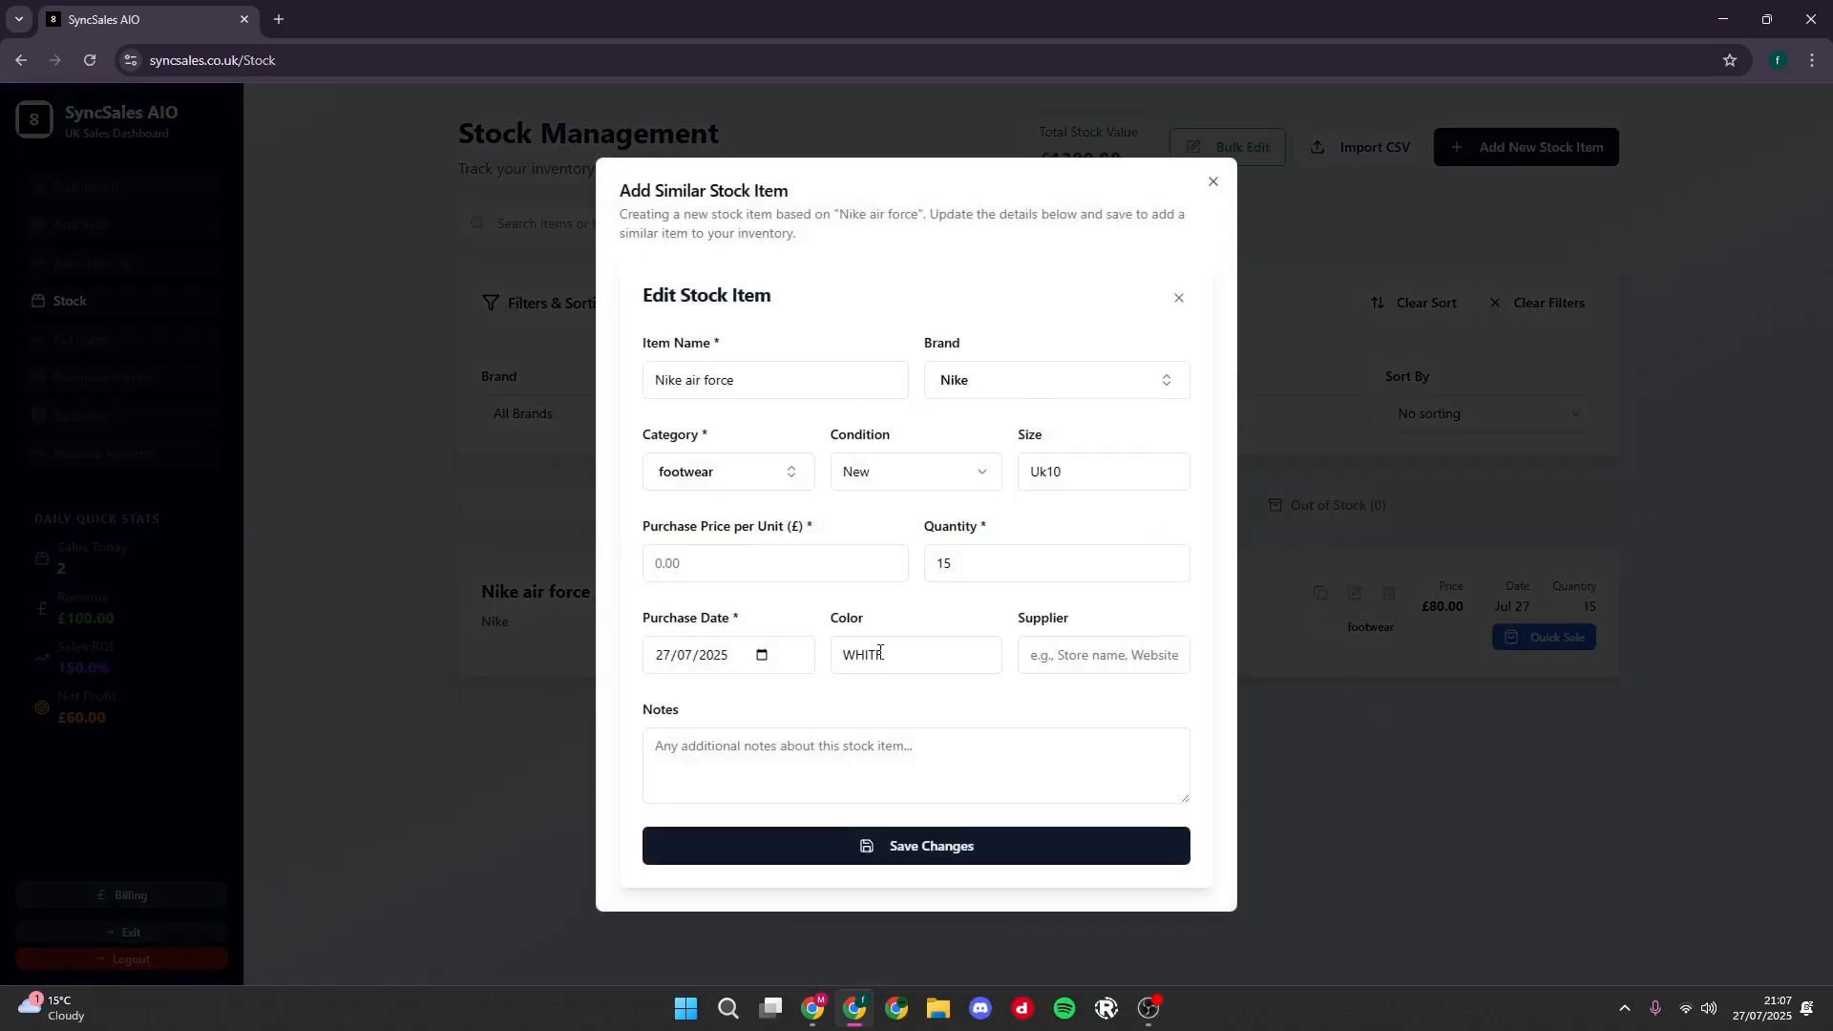
{"action": "left_click_drag", "start_coordinate": [962, 563], "coordinate": [769, 640]}
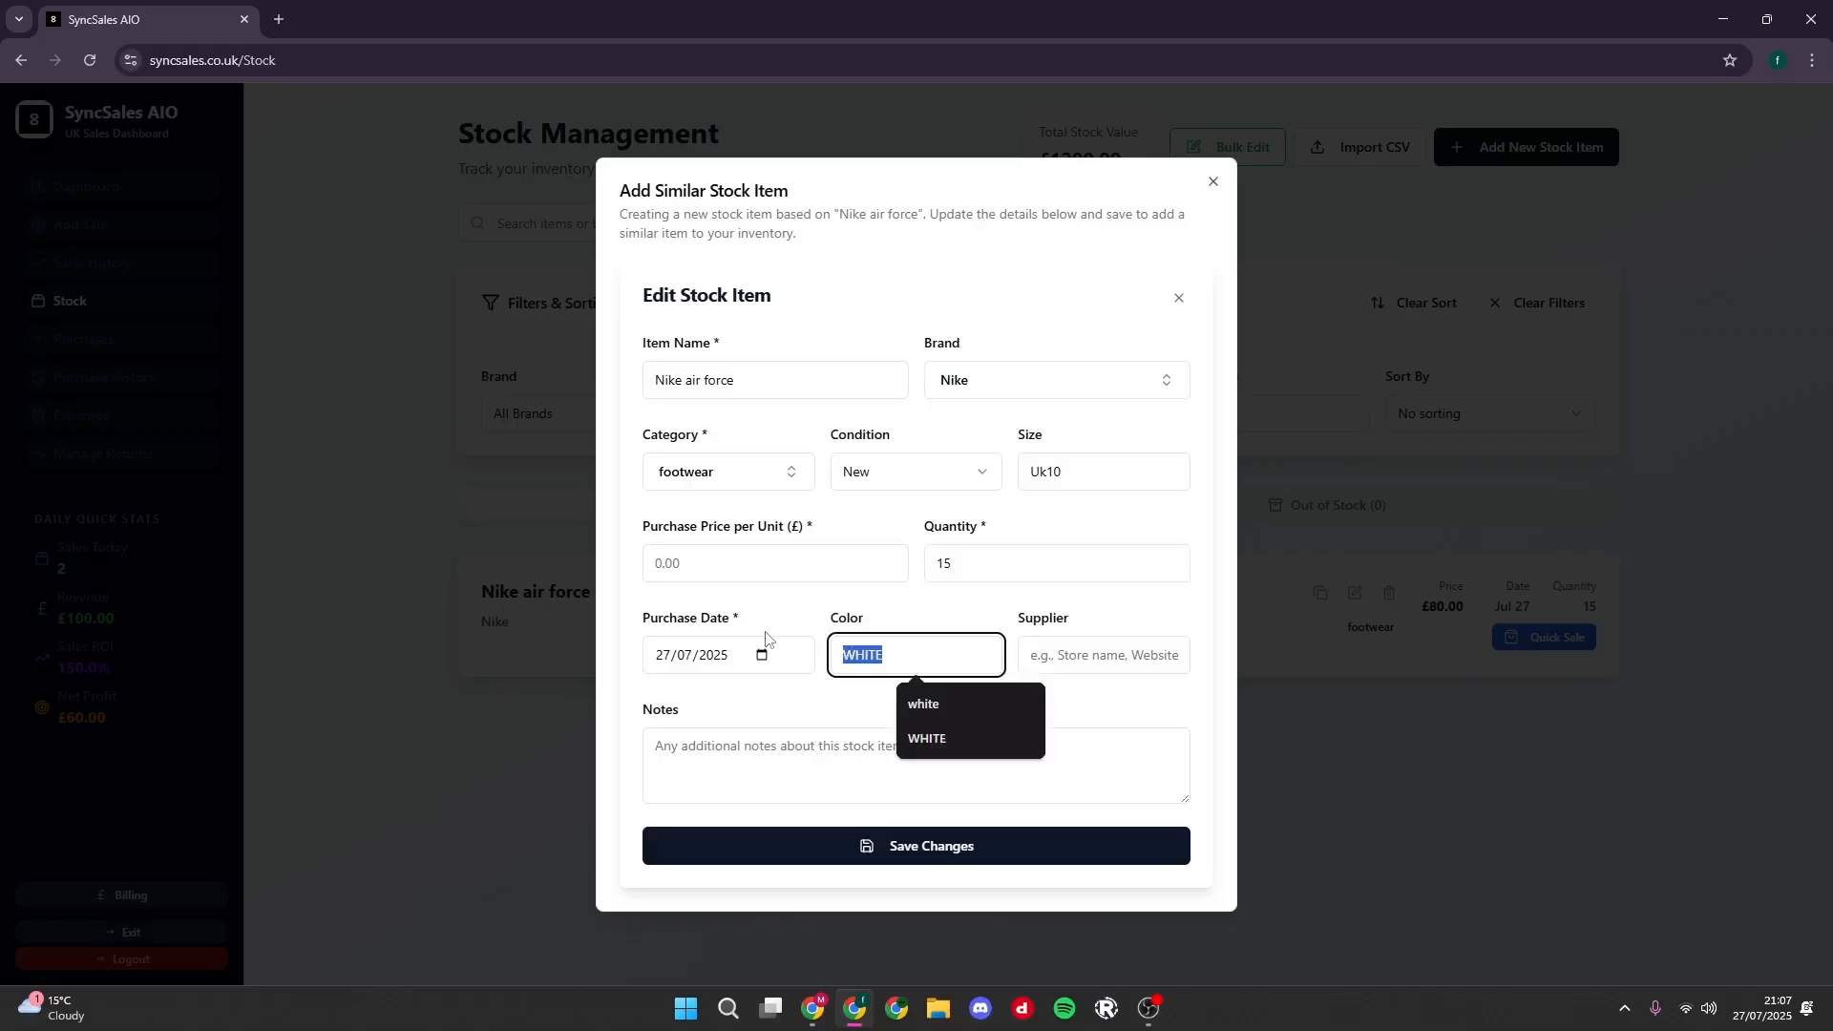
{"action": "type", "text": "Black"}
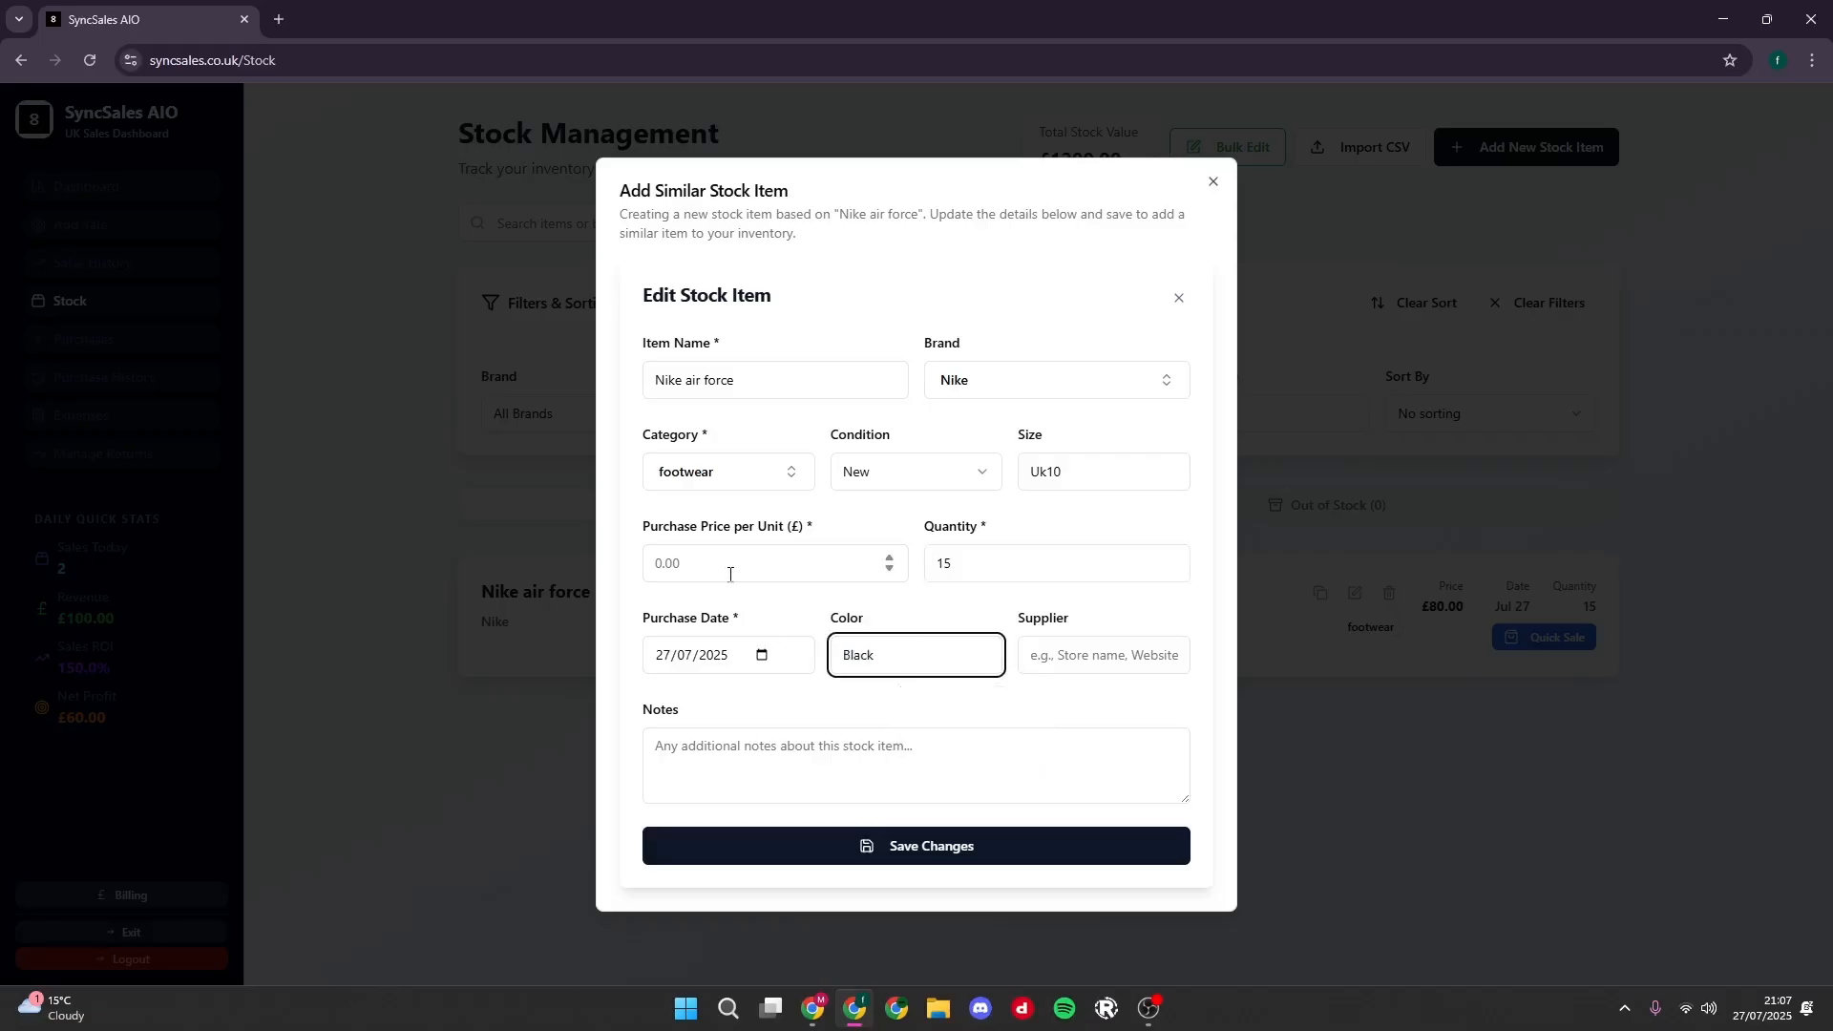
{"action": "left_click", "coordinate": [694, 572]}
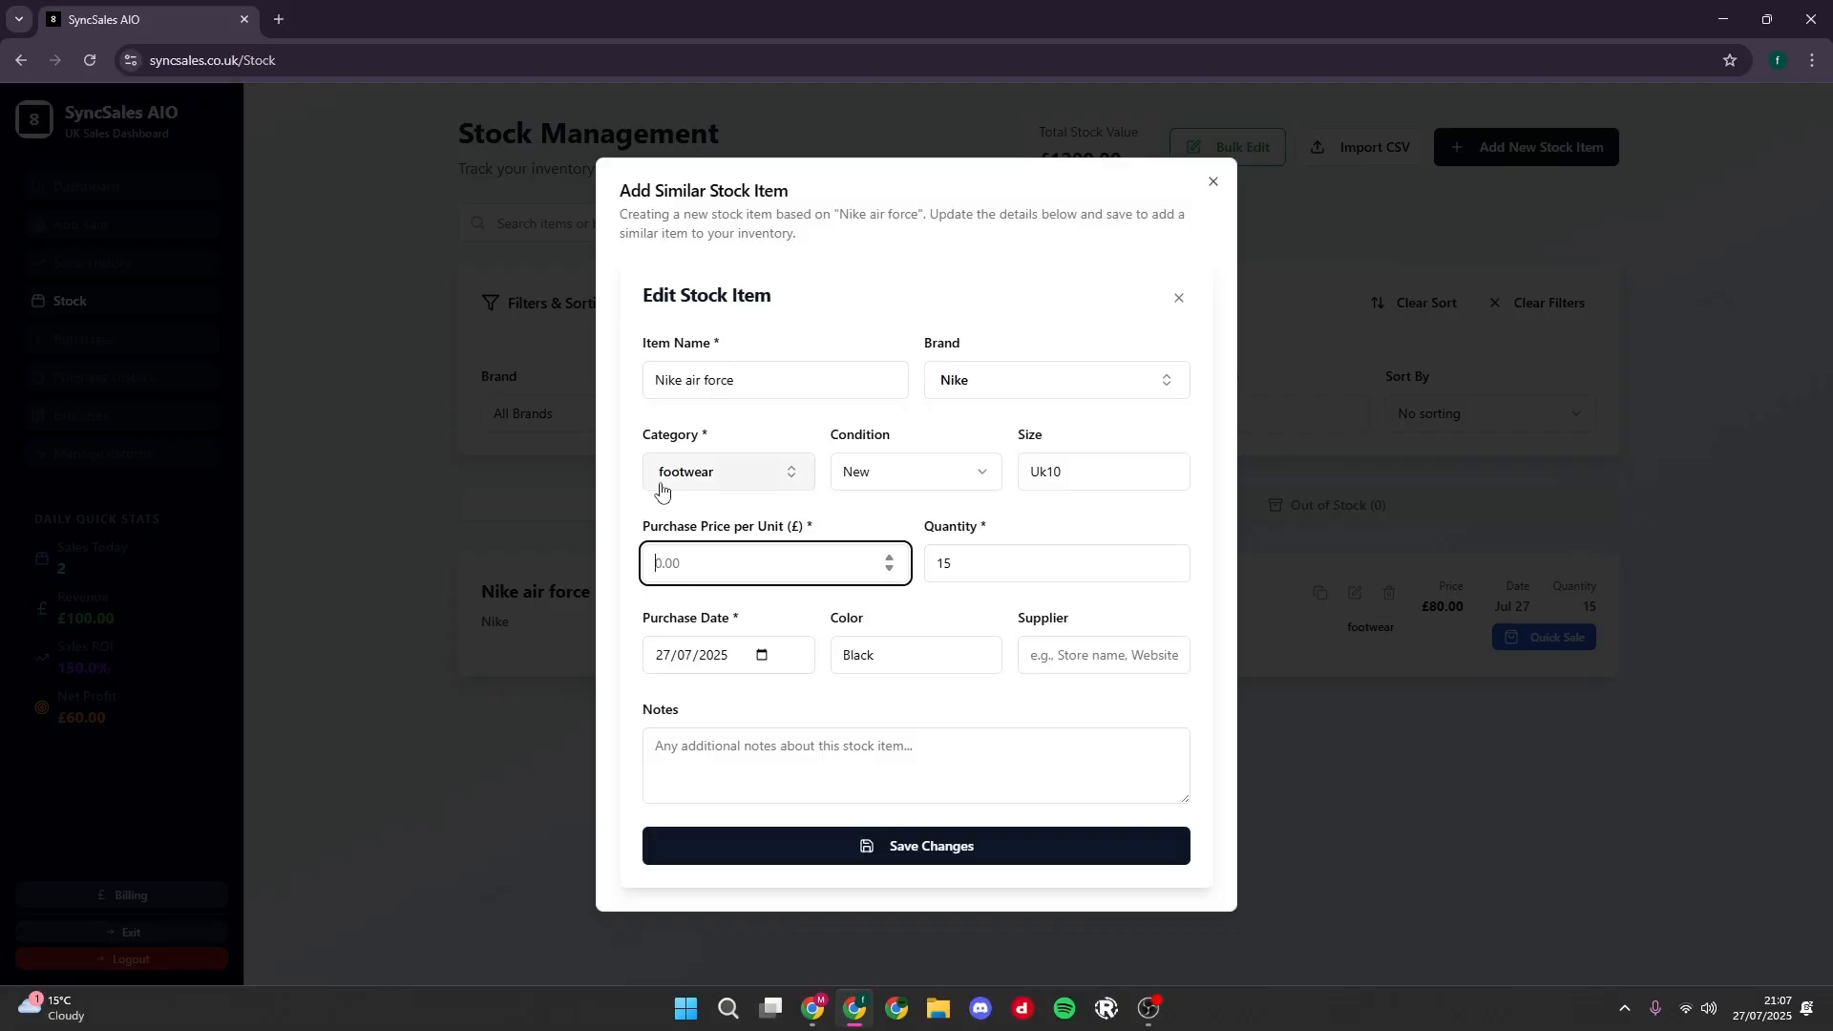
{"action": "type", "text": "70"}
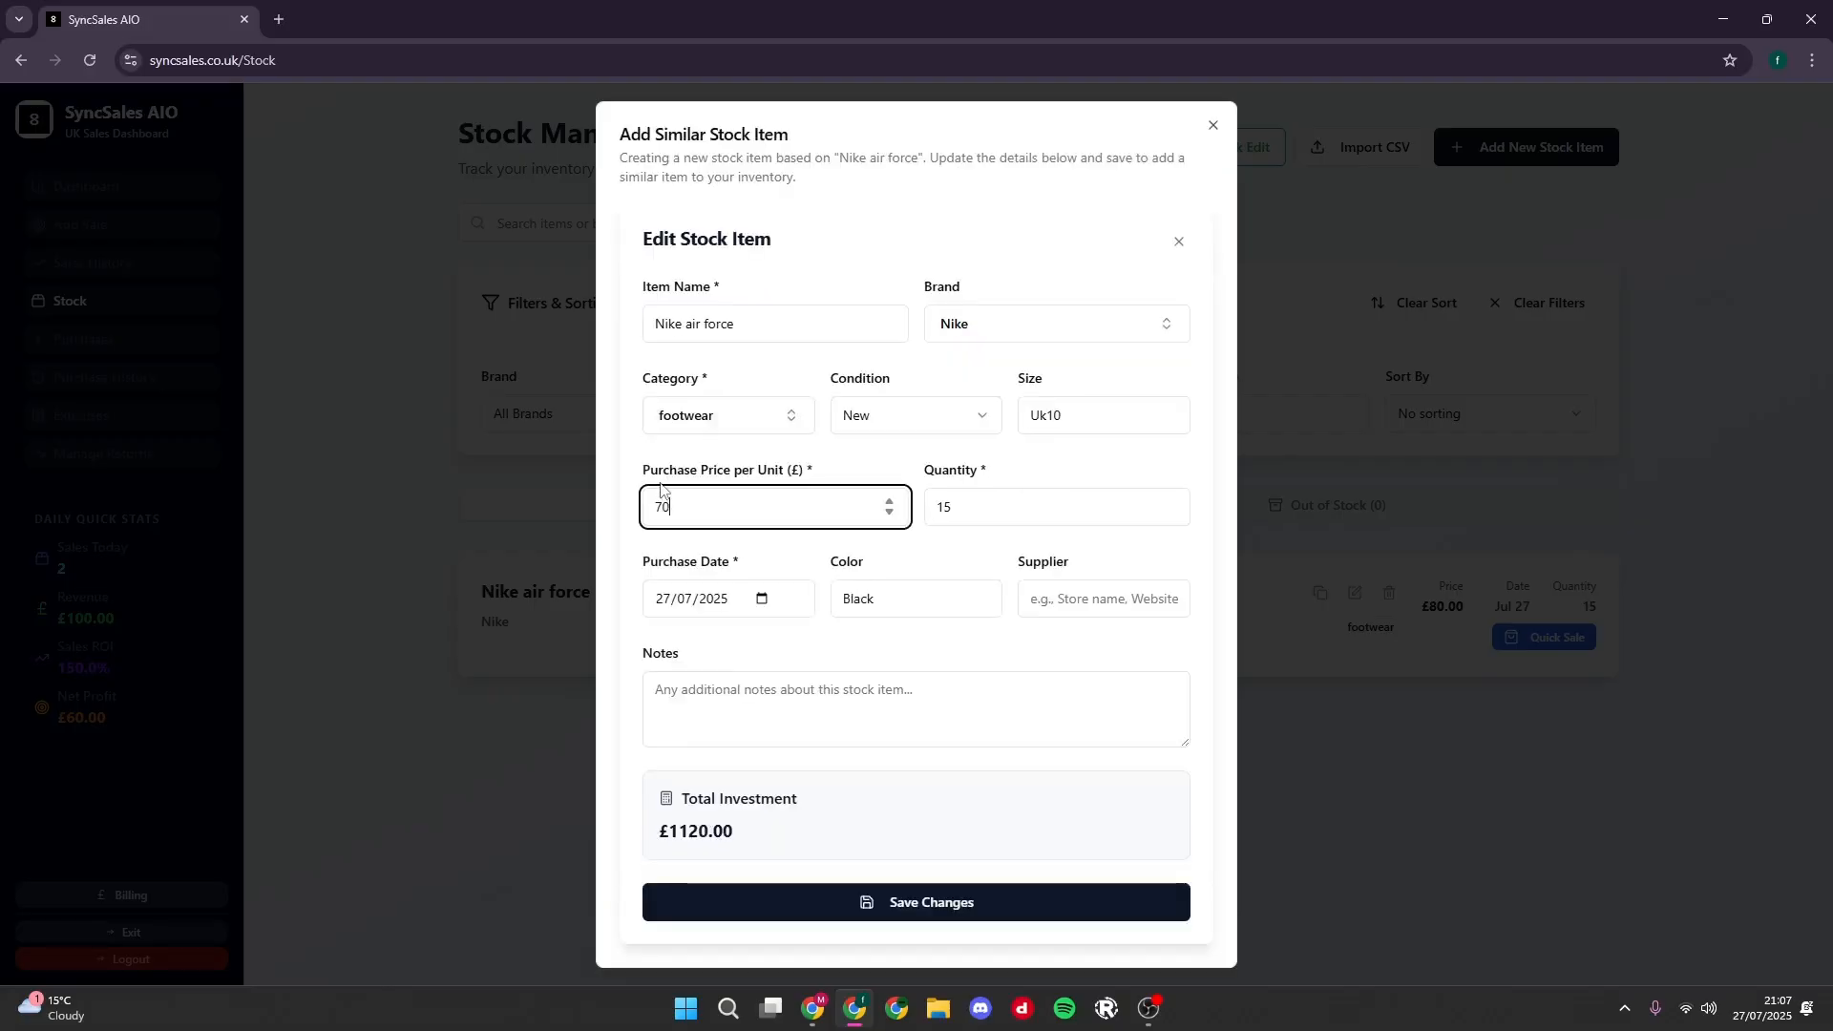
- Set the similar item's size to uk9 and save it to the stock
{"action": "left_click", "coordinate": [915, 468]}
{"action": "left_click_drag", "start_coordinate": [1068, 414], "coordinate": [991, 419]}
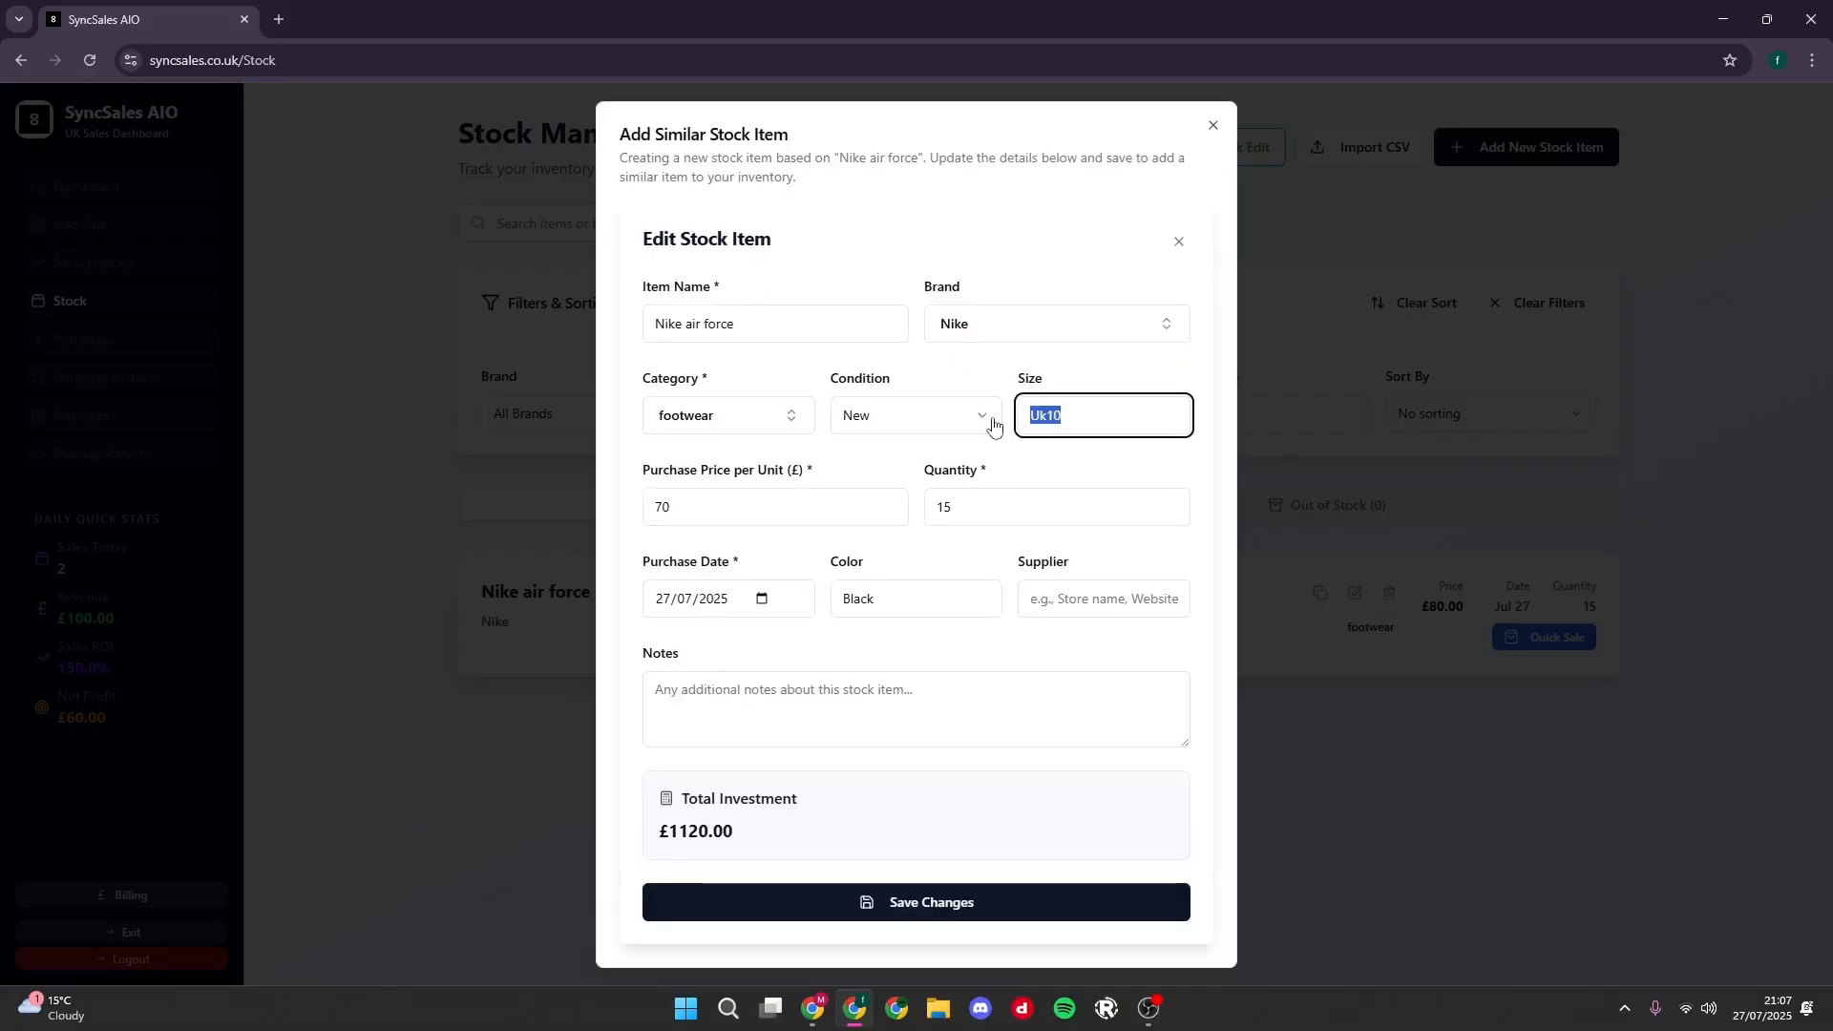
{"action": "type", "text": "uk9"}
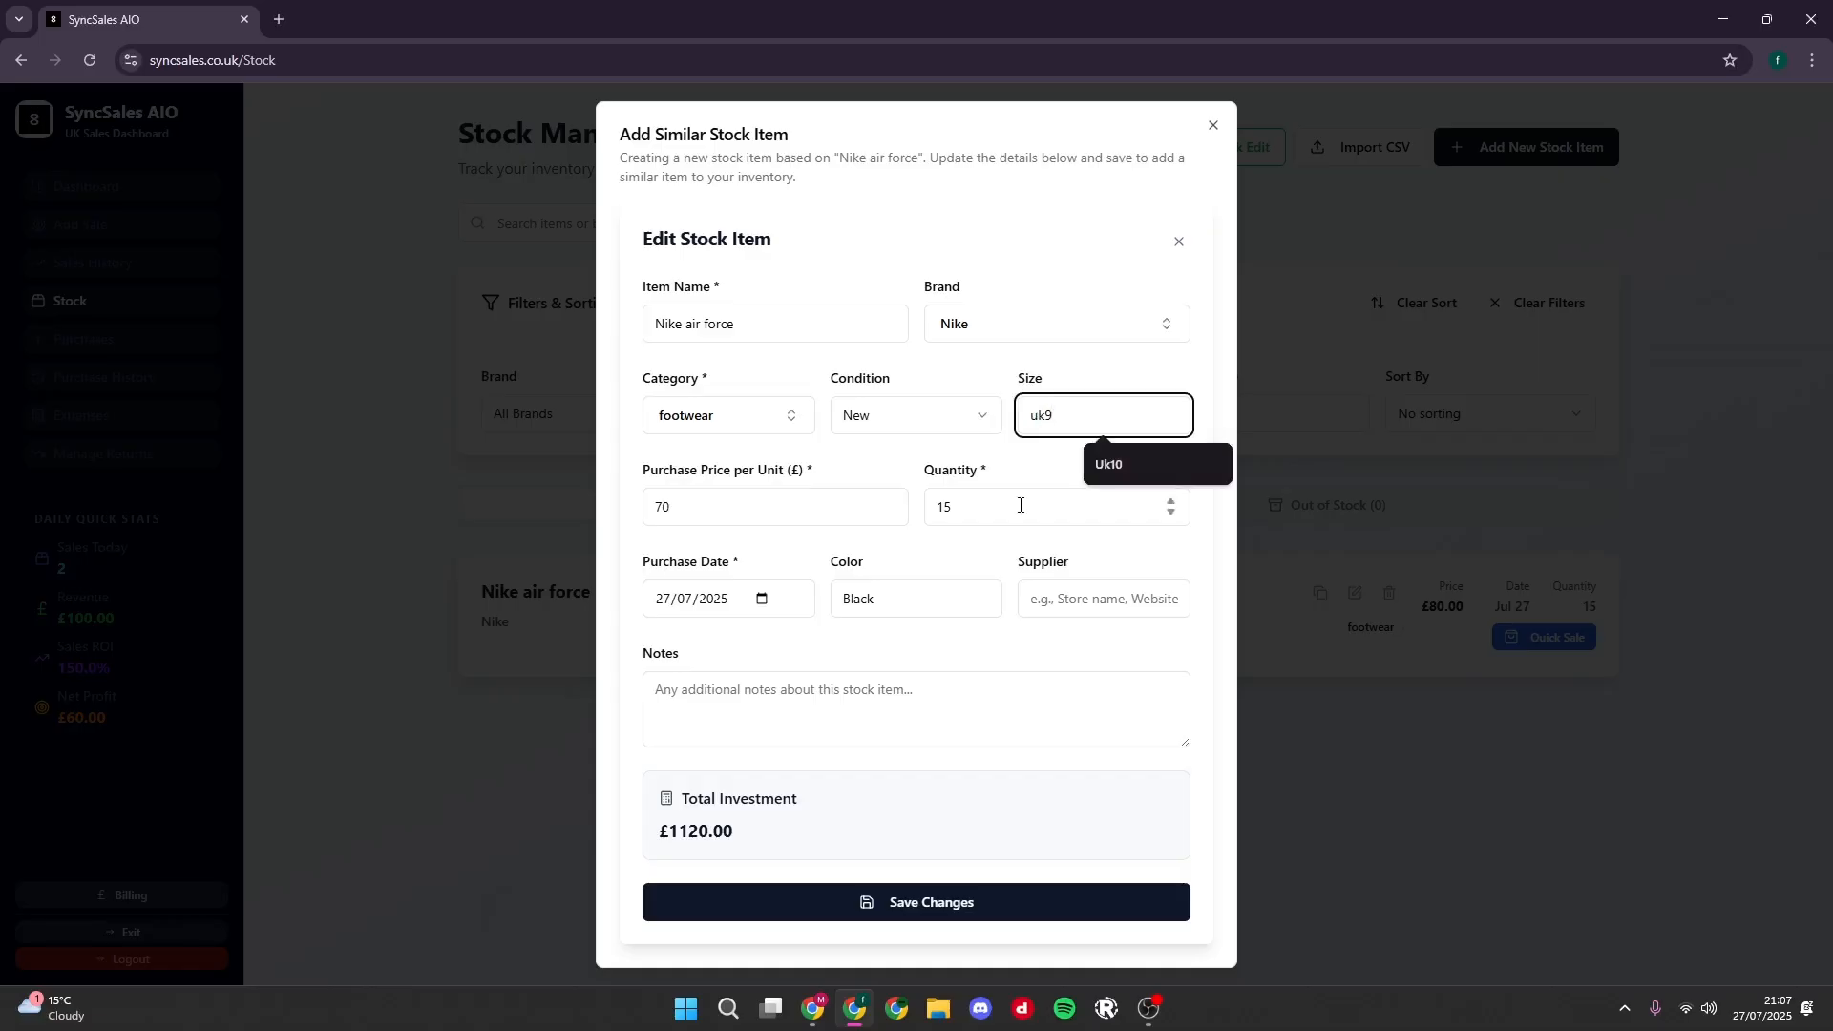
{"action": "left_click", "coordinate": [1023, 479]}
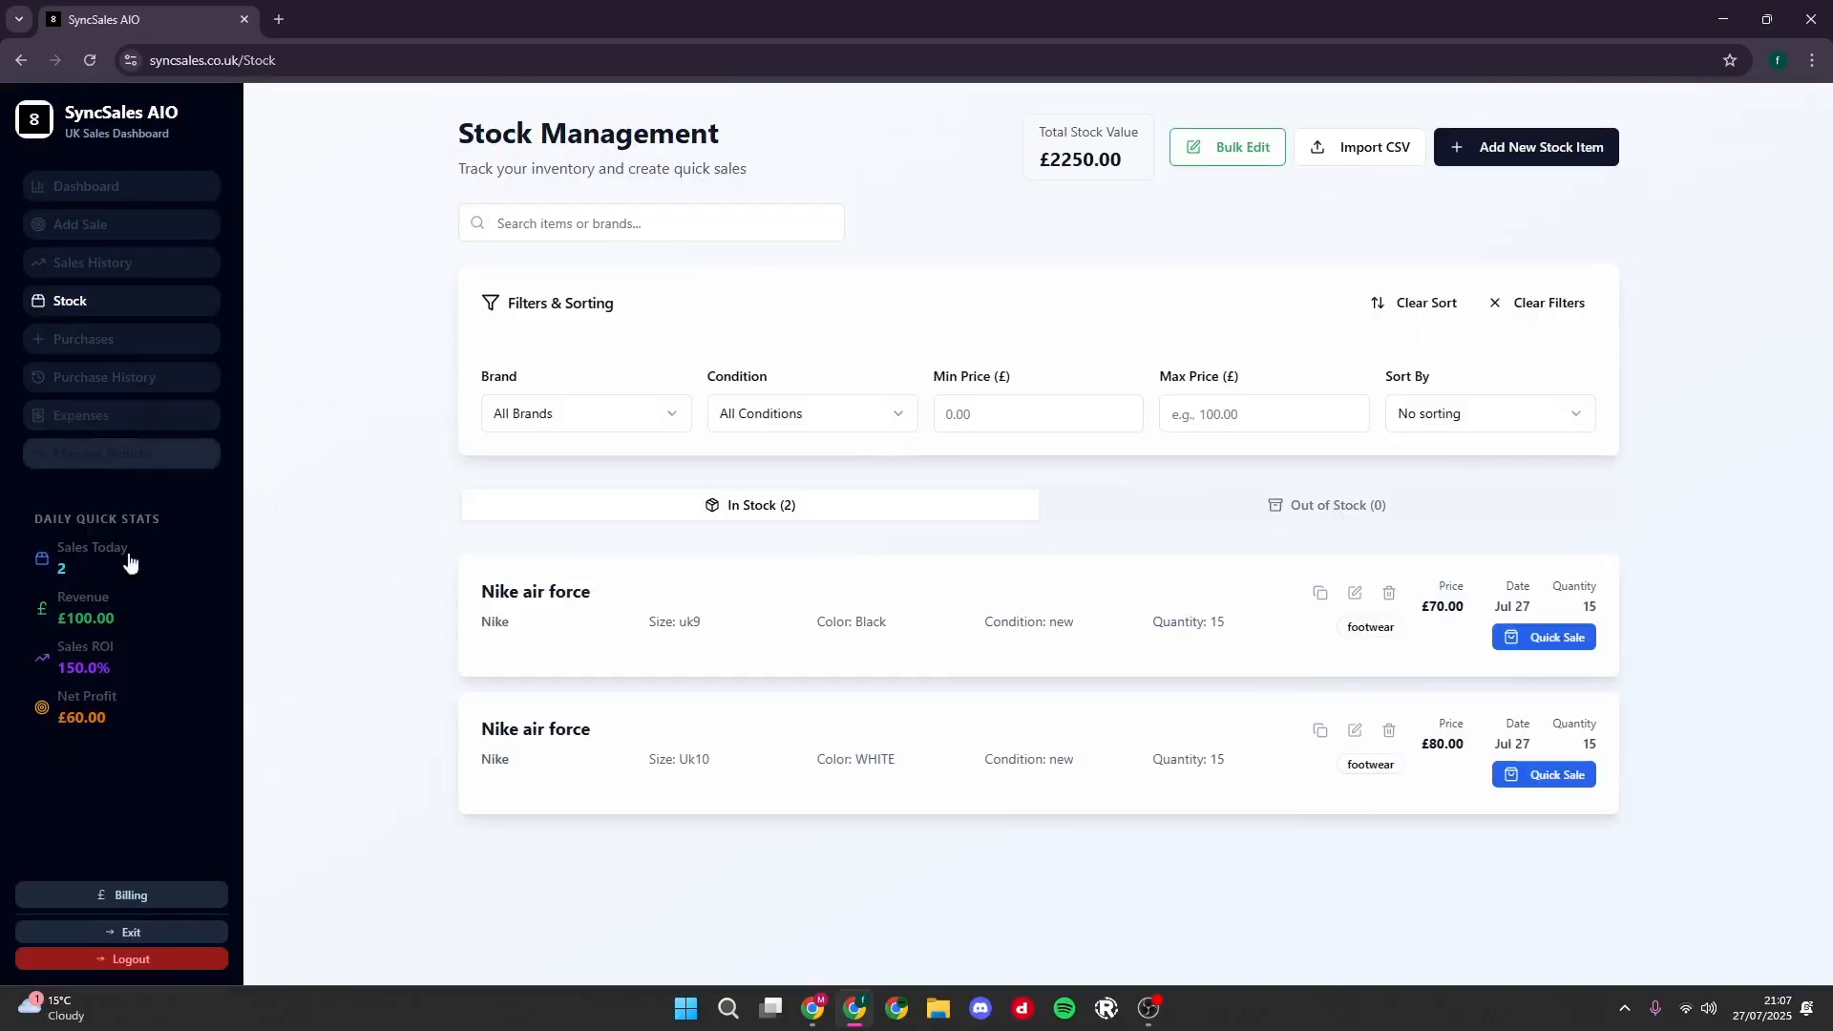
- Review the subscription details, member-since date and affiliate offer on the billing and subscription page
{"action": "left_click", "coordinate": [122, 894]}
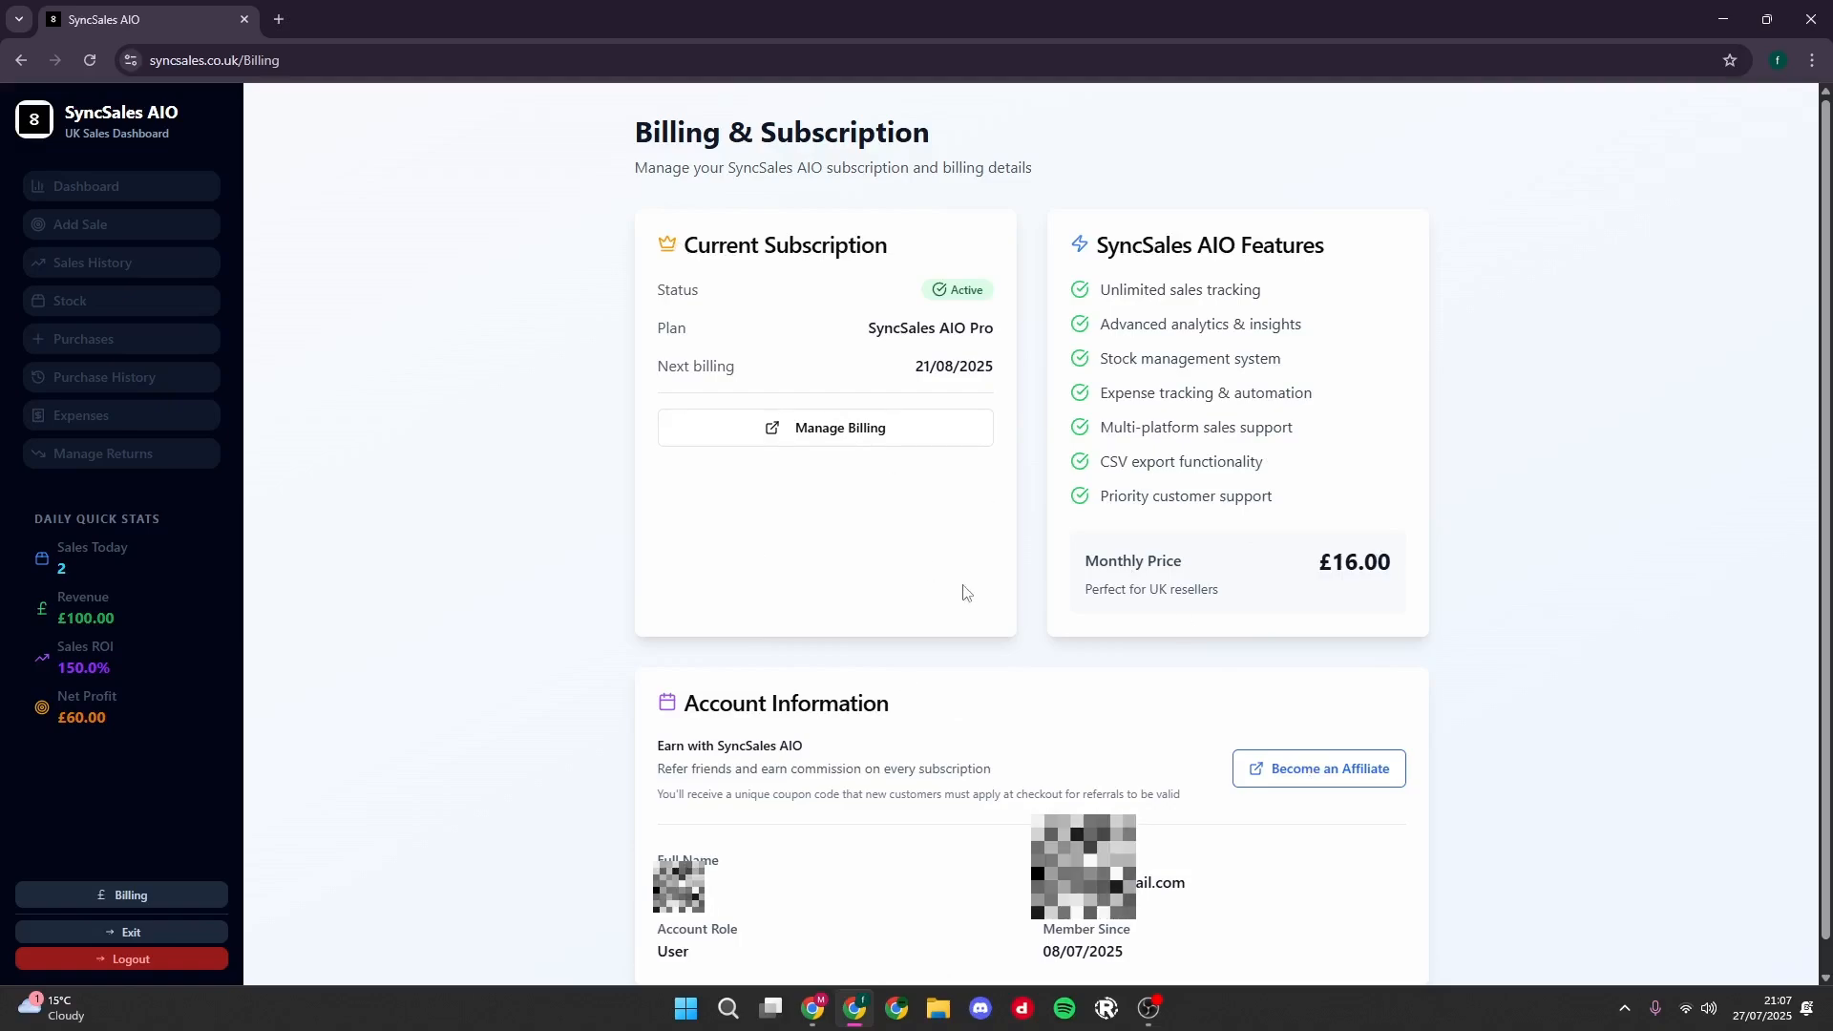
{"action": "left_click_drag", "start_coordinate": [1147, 951], "coordinate": [976, 943]}
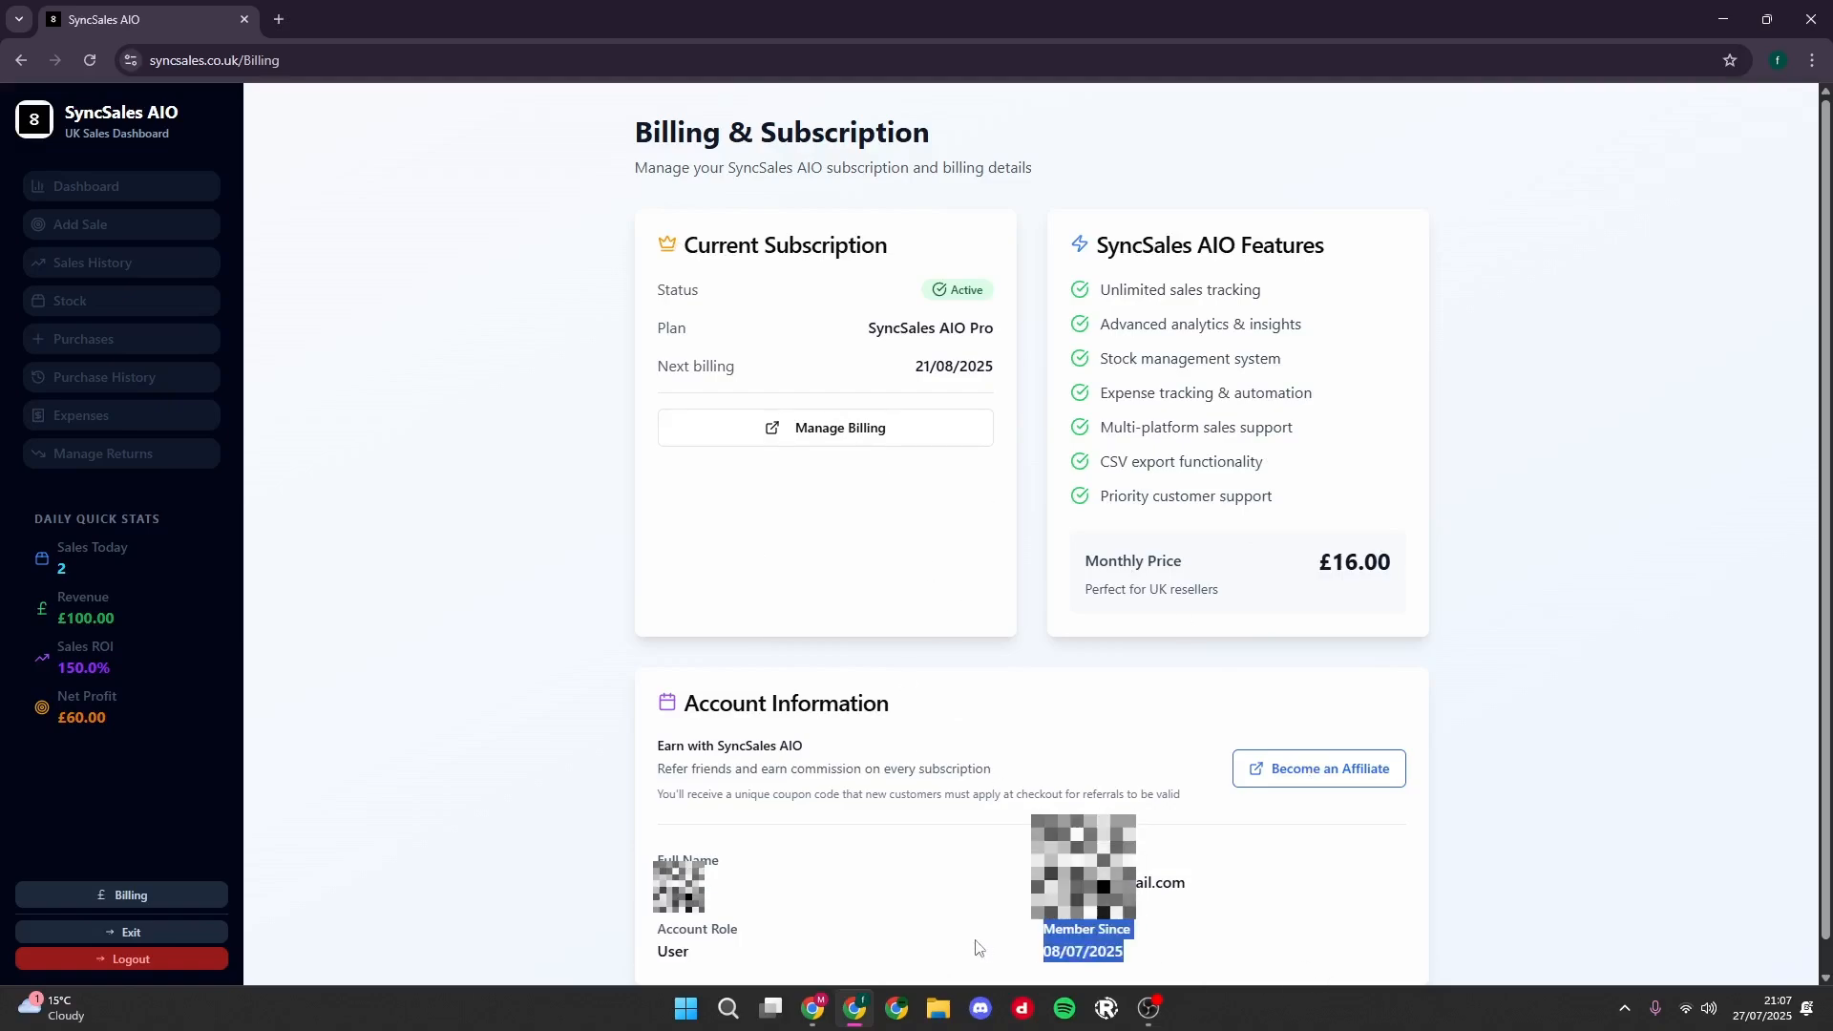
{"action": "left_click", "coordinate": [966, 939]}
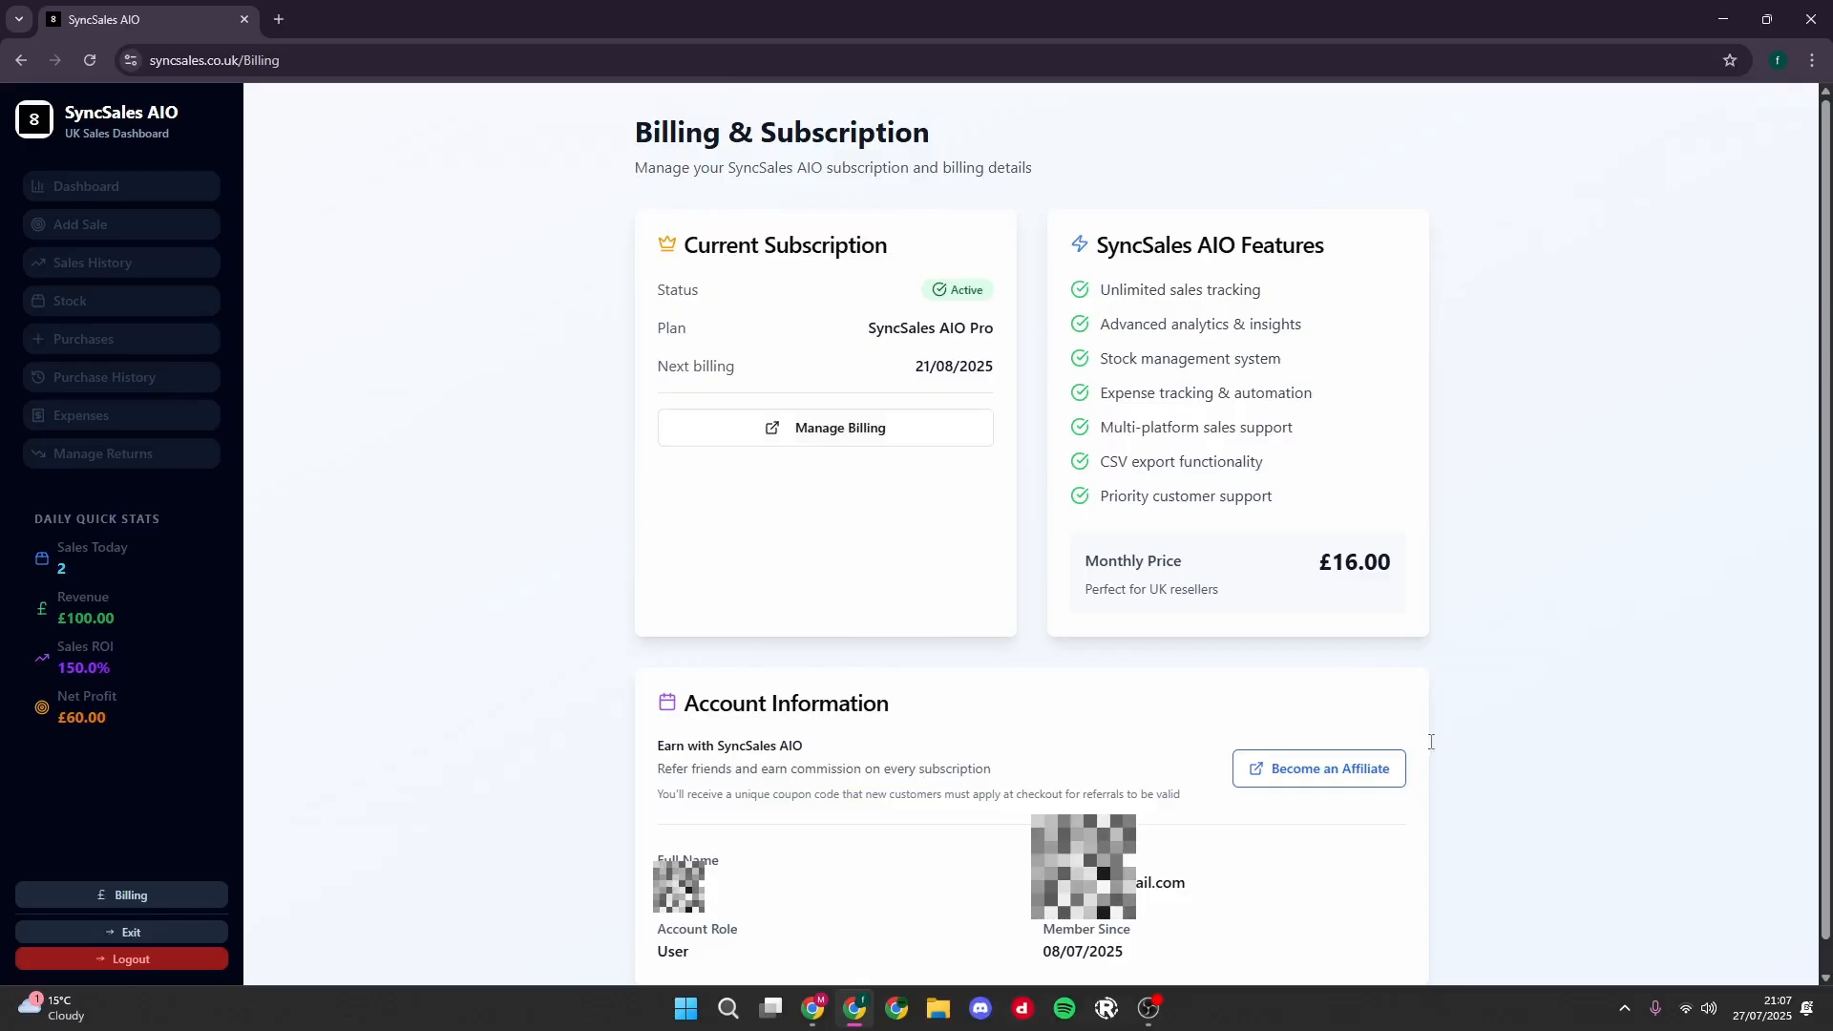
{"action": "left_click_drag", "start_coordinate": [638, 706], "coordinate": [1432, 790]}
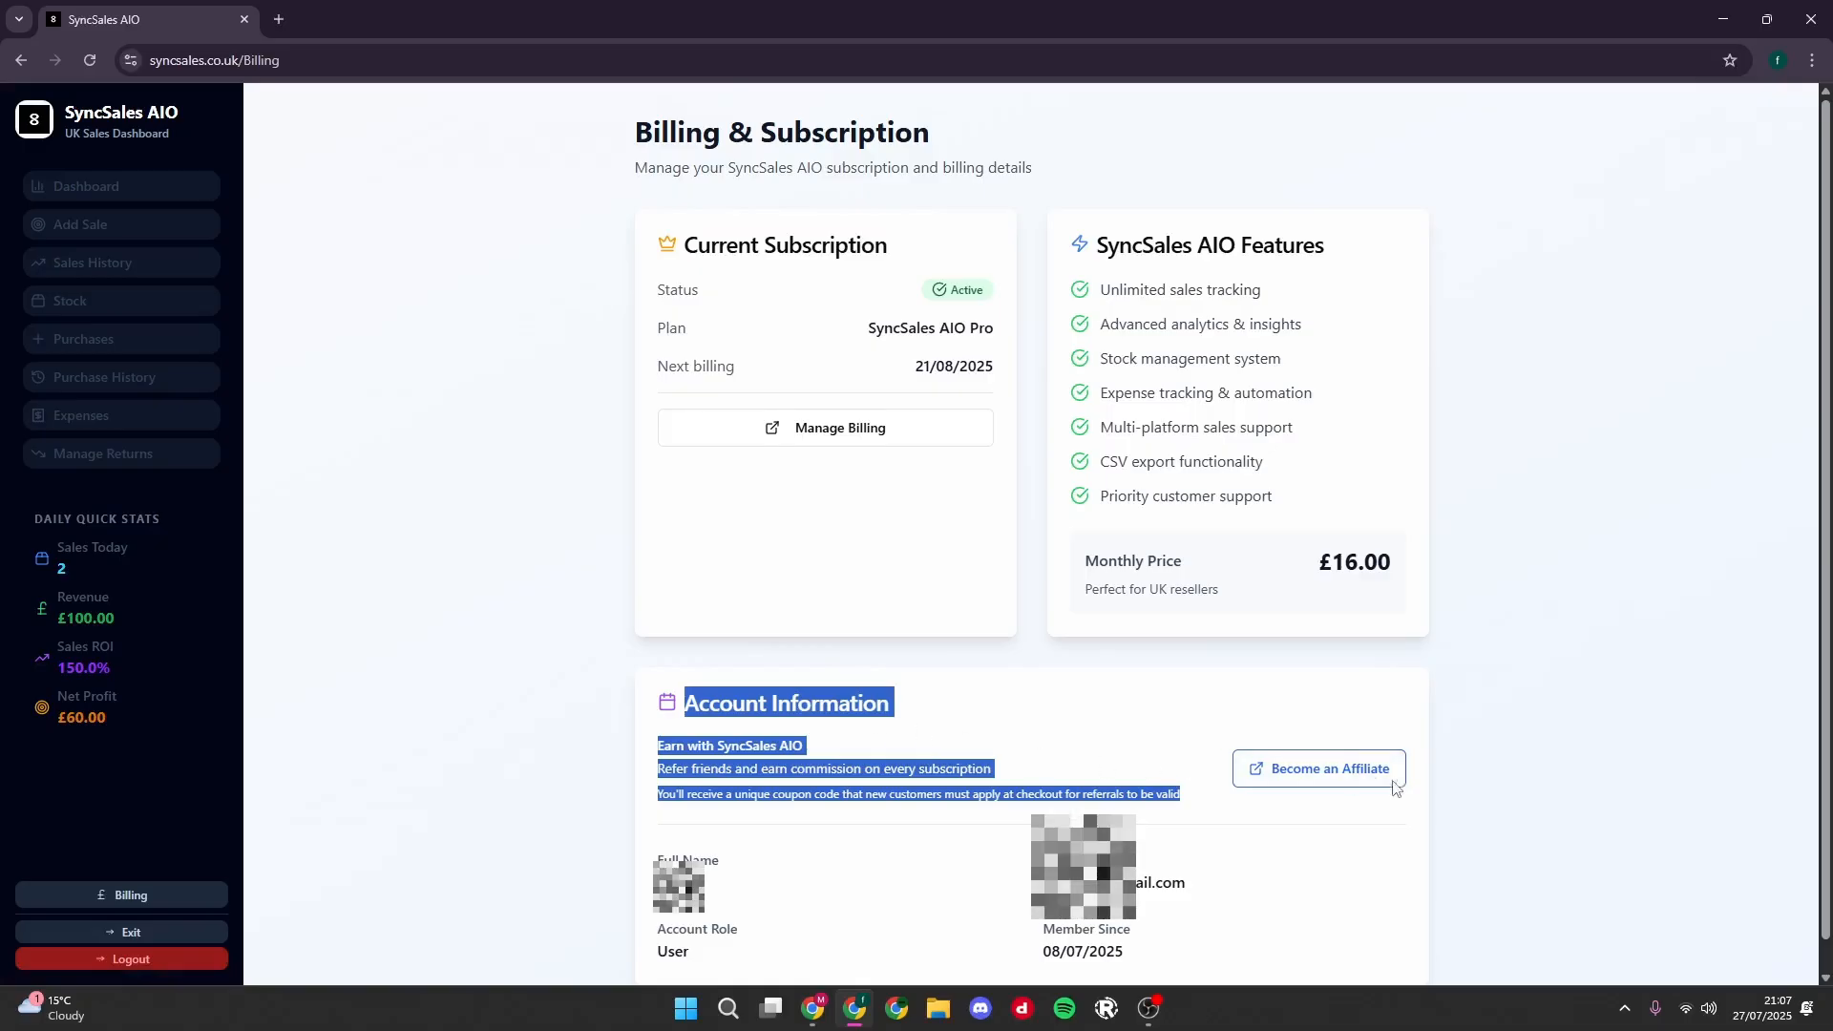
{"action": "left_click", "coordinate": [1005, 765]}
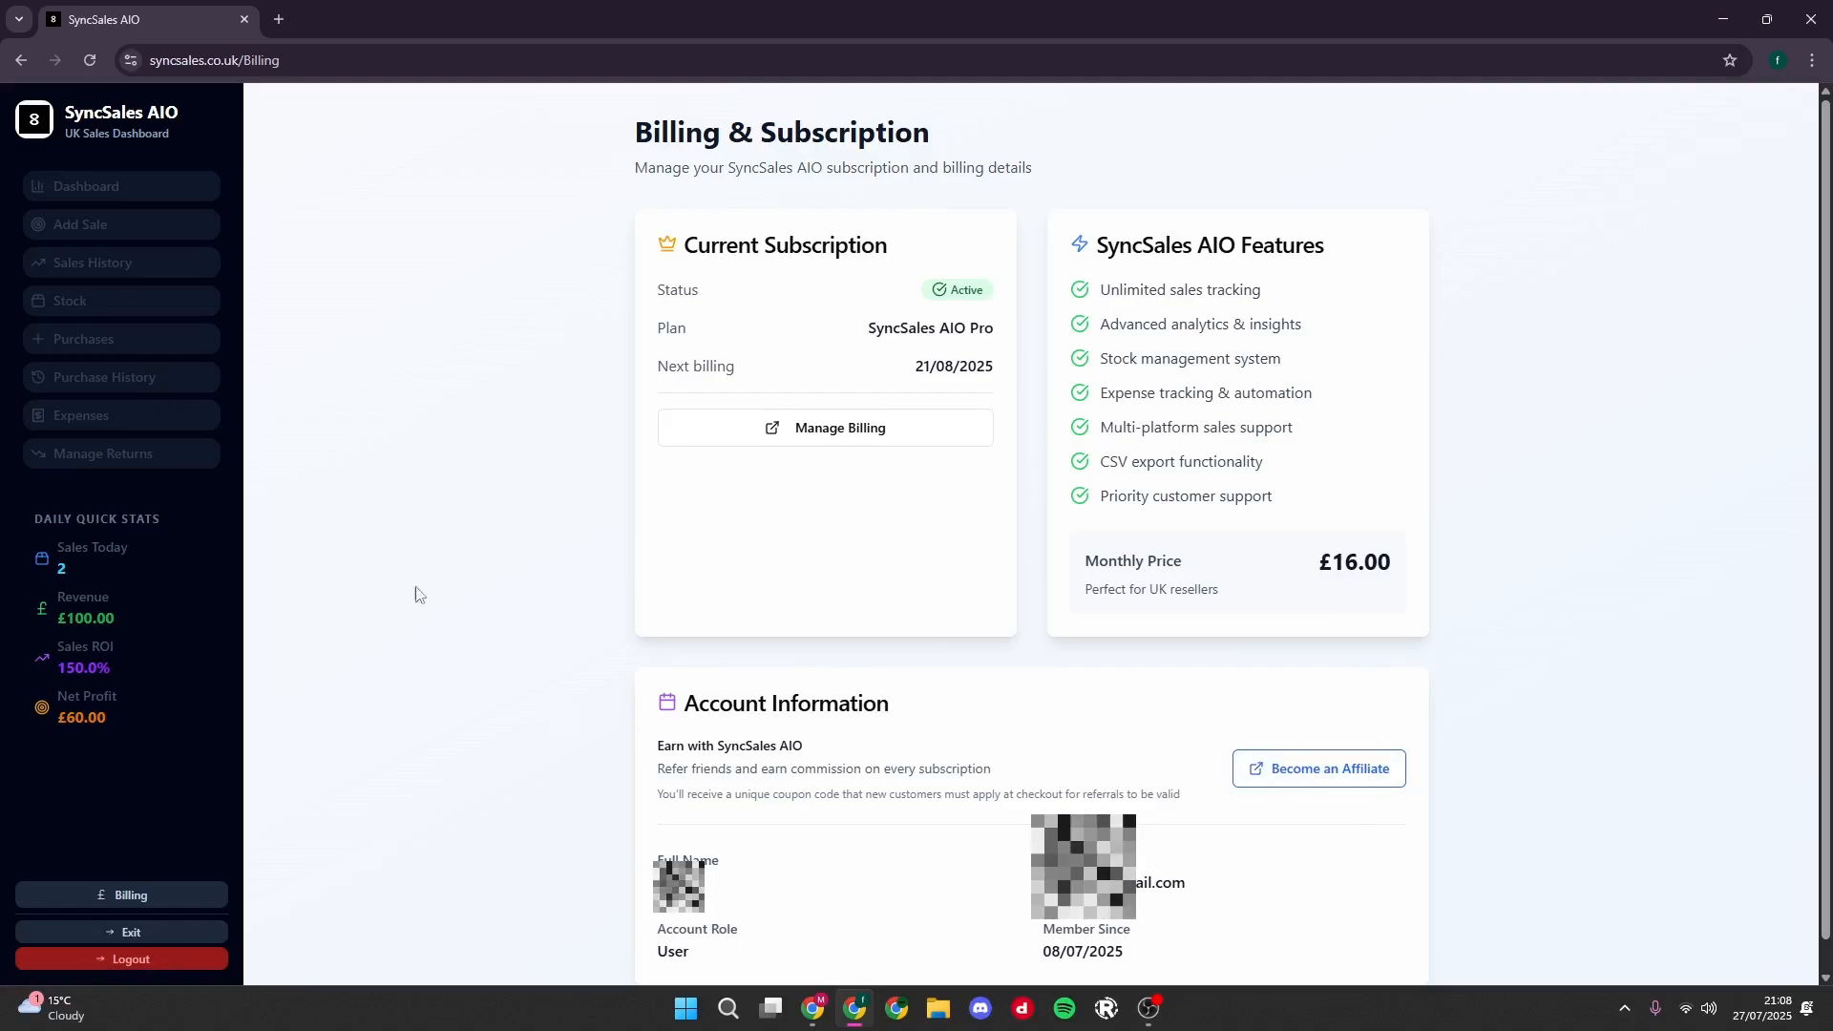
- Return to the dashboard and open its help dialog with the Discord support option
{"action": "left_click", "coordinate": [90, 184]}
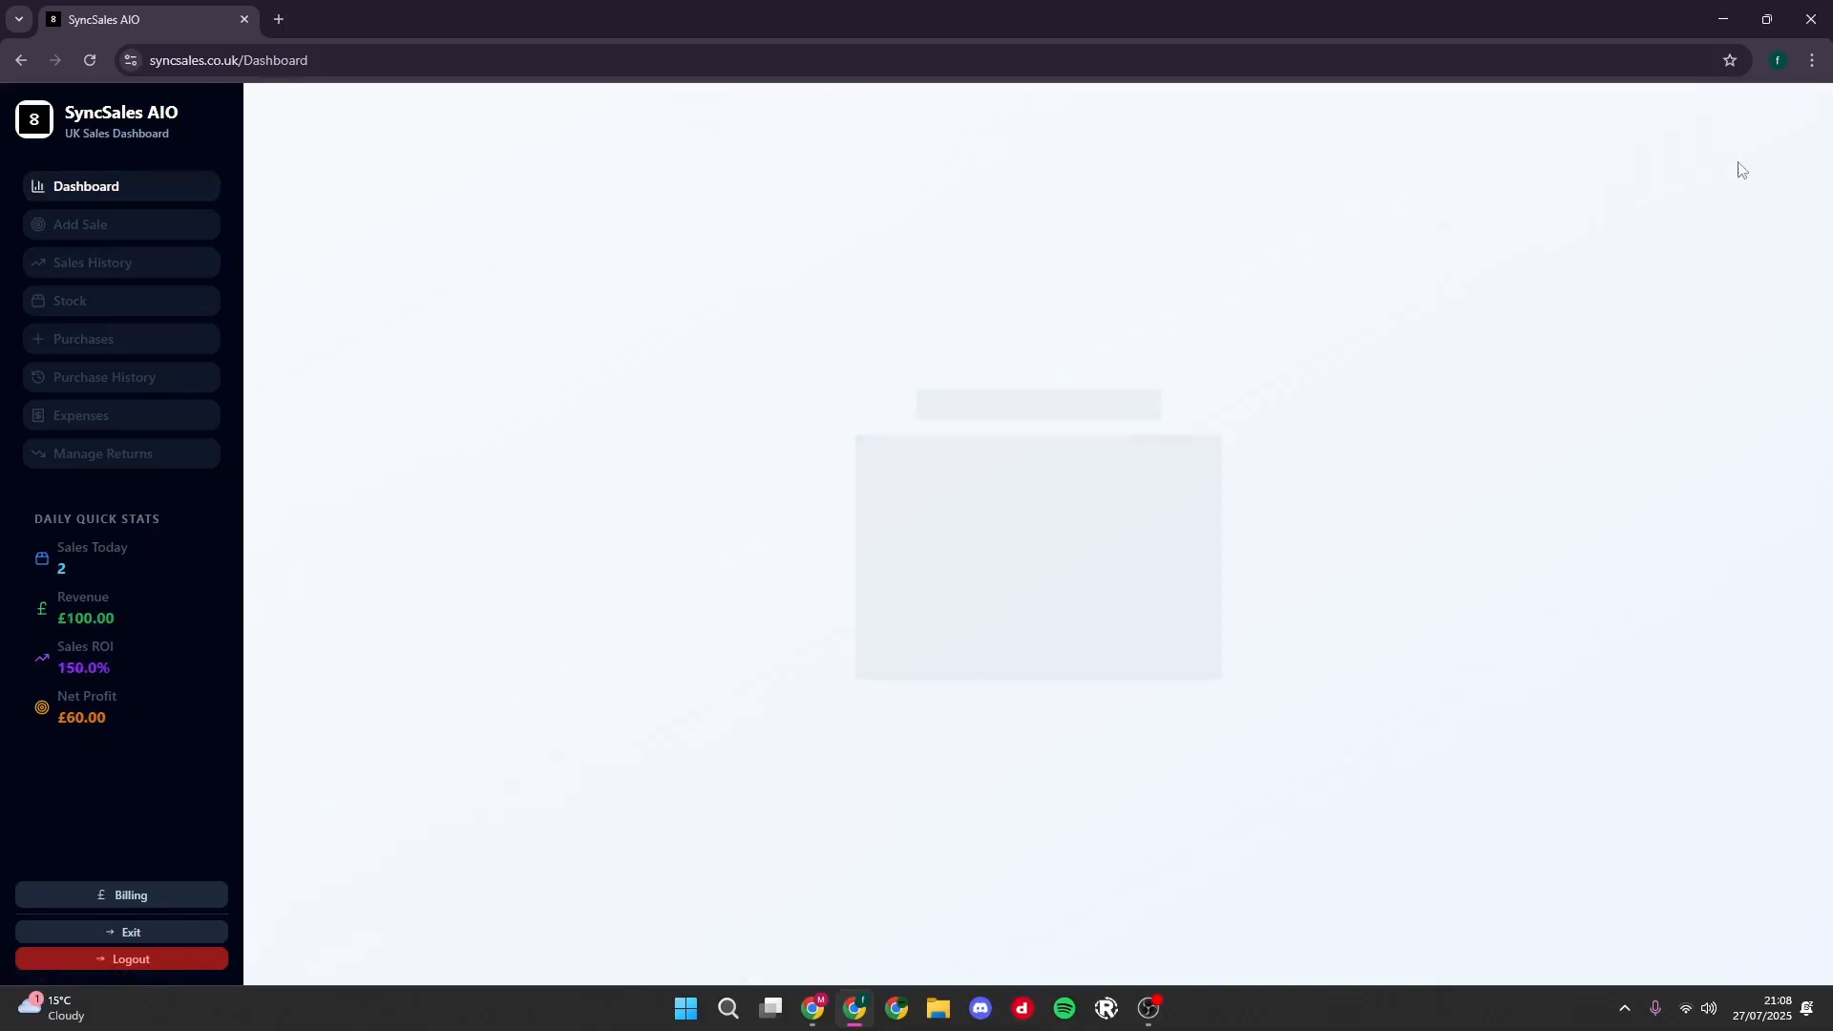
{"action": "left_click", "coordinate": [1794, 118]}
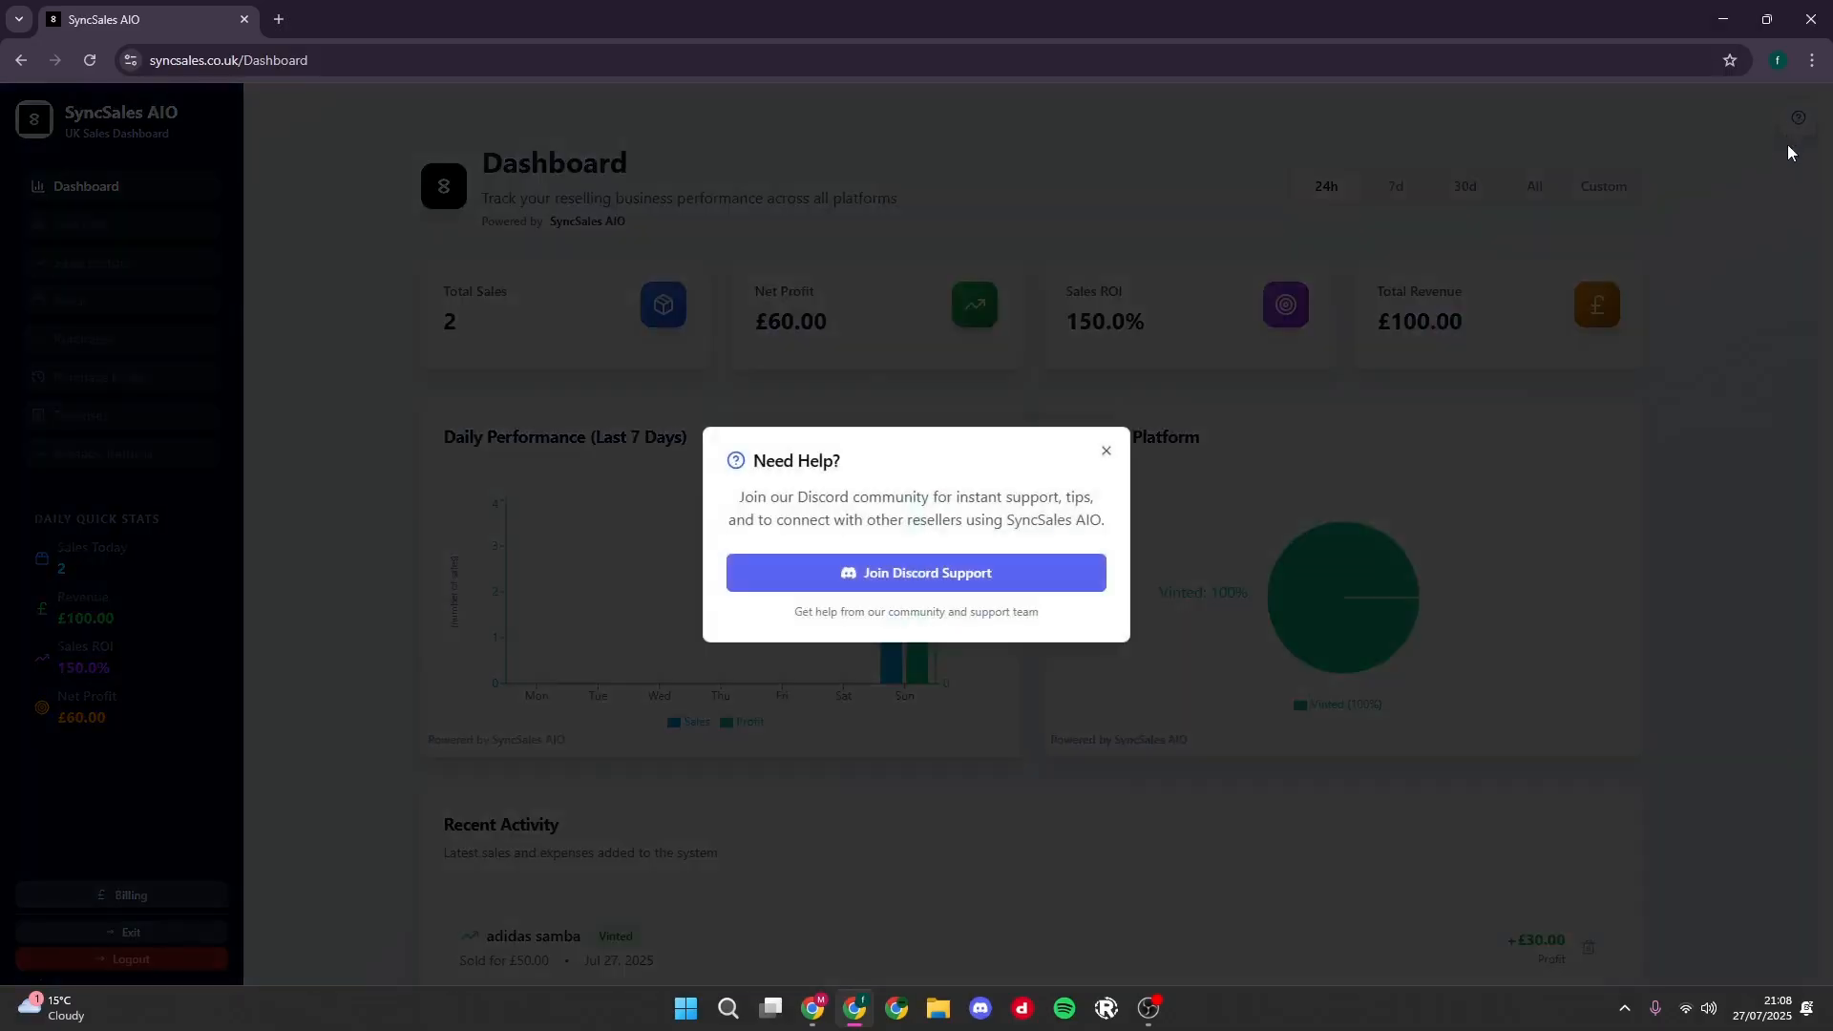